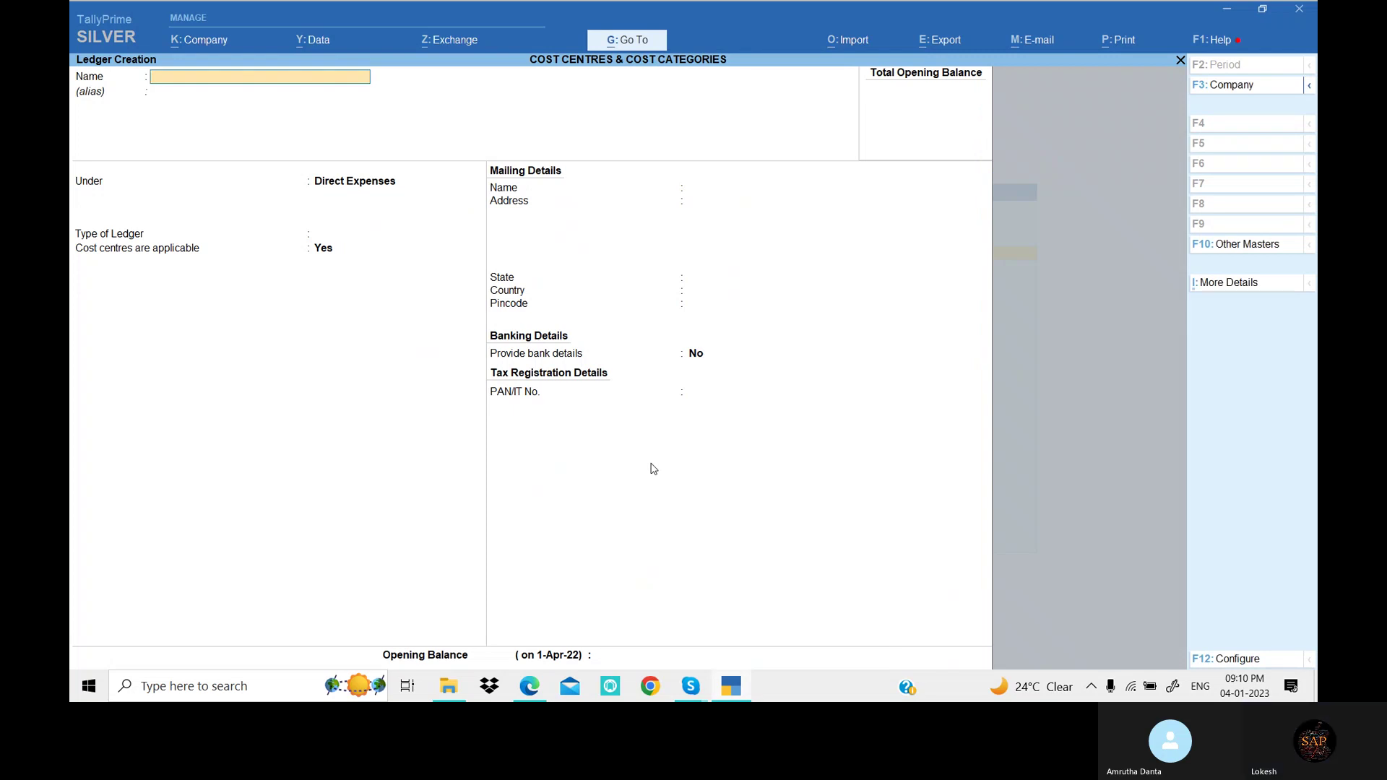
Quit ledger creation without saving and expand the list of masters to show more master types.
{"action": "key", "text": "Escape"}
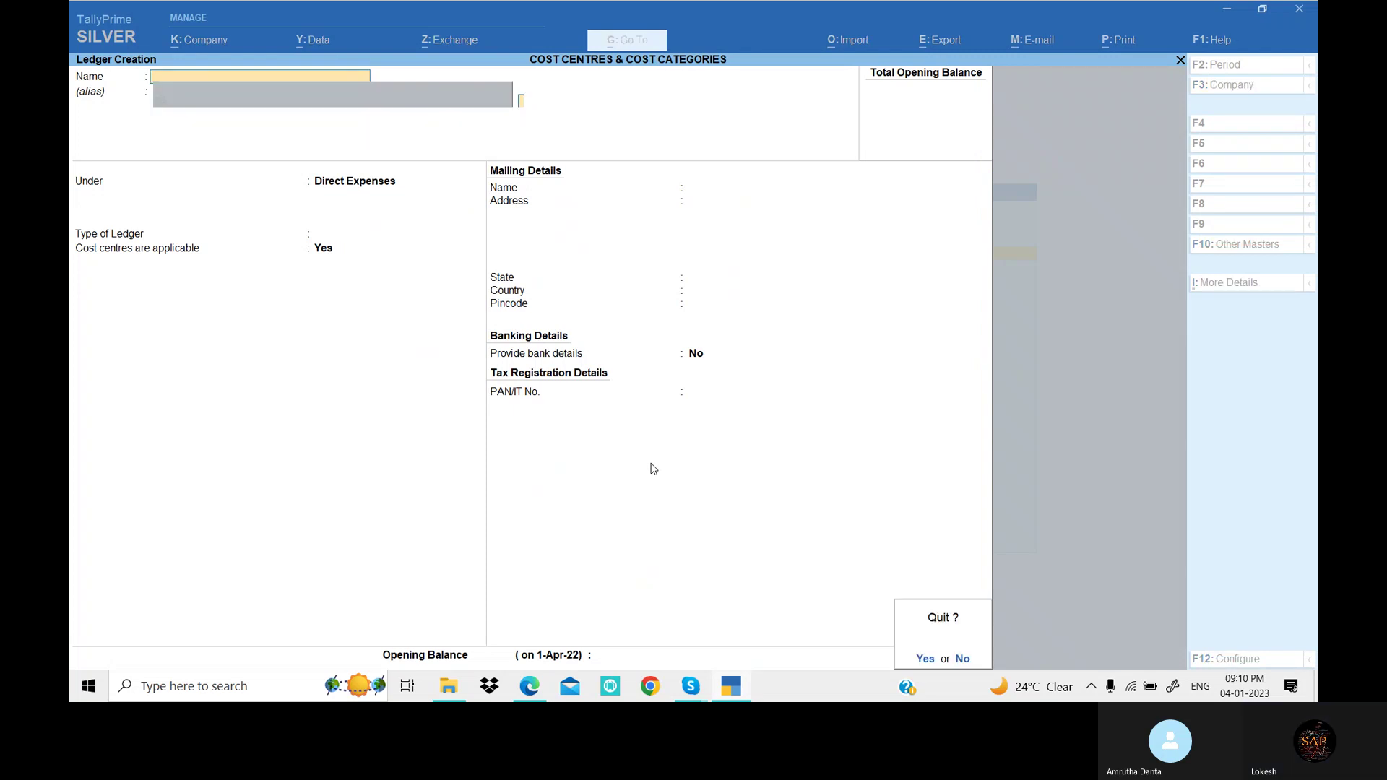
{"action": "key", "text": "Return"}
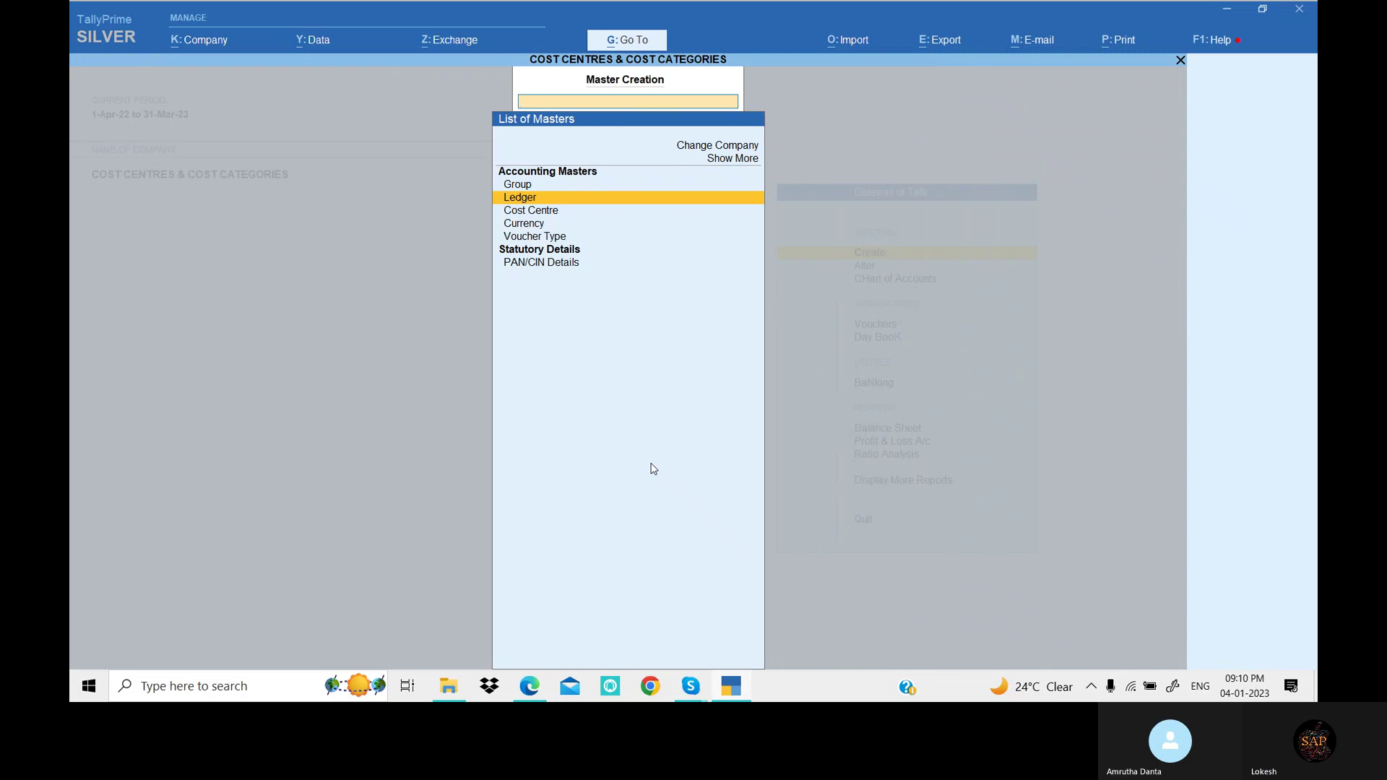
{"action": "key", "text": "Up"}
{"action": "key", "text": "Up"}
{"action": "key", "text": "Up"}
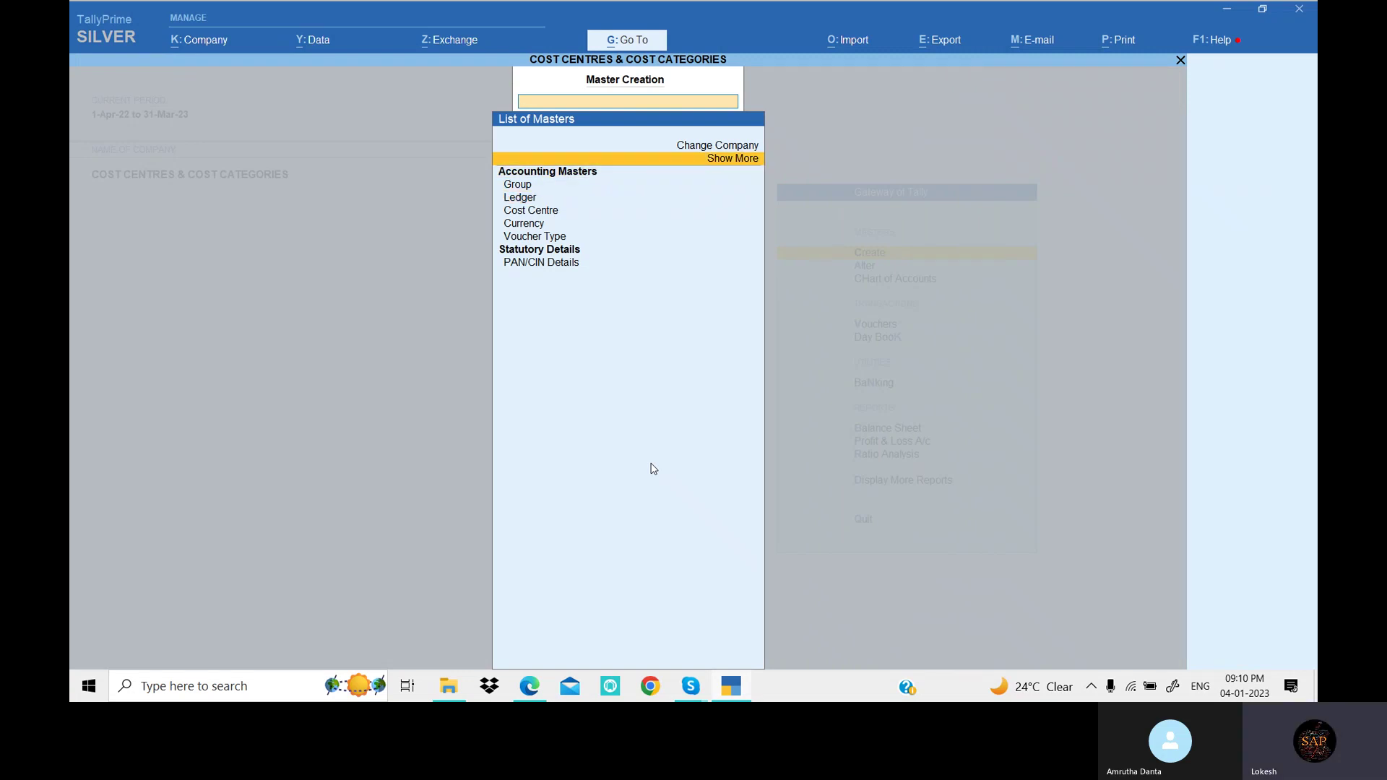
{"action": "key", "text": "Return"}
Open the creation form for a new Cost Category instead of altering the existing primary one.
{"action": "key", "text": "Down"}
{"action": "key", "text": "Down"}
{"action": "key", "text": "Down"}
{"action": "key", "text": "Down"}
{"action": "key", "text": "Down"}
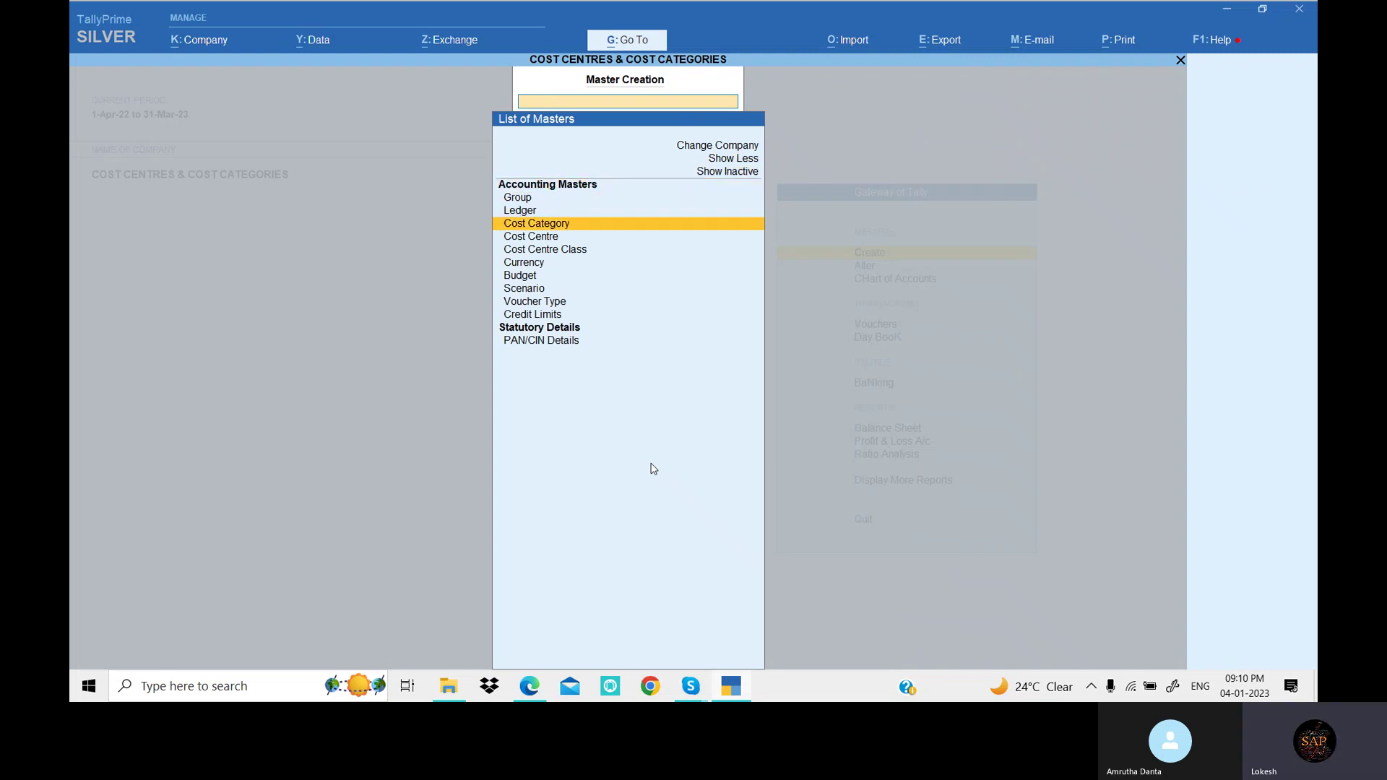
{"action": "key", "text": "Return"}
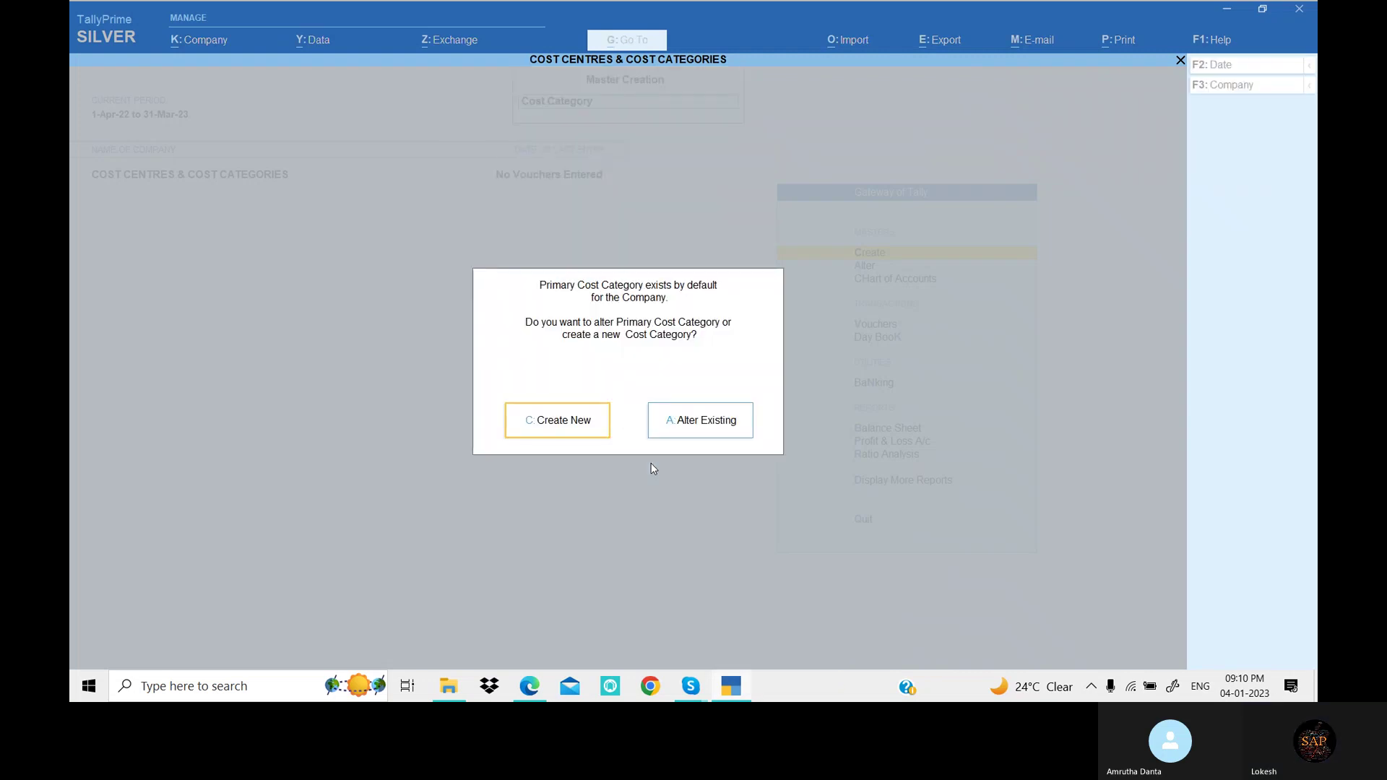
{"action": "key", "text": "c"}
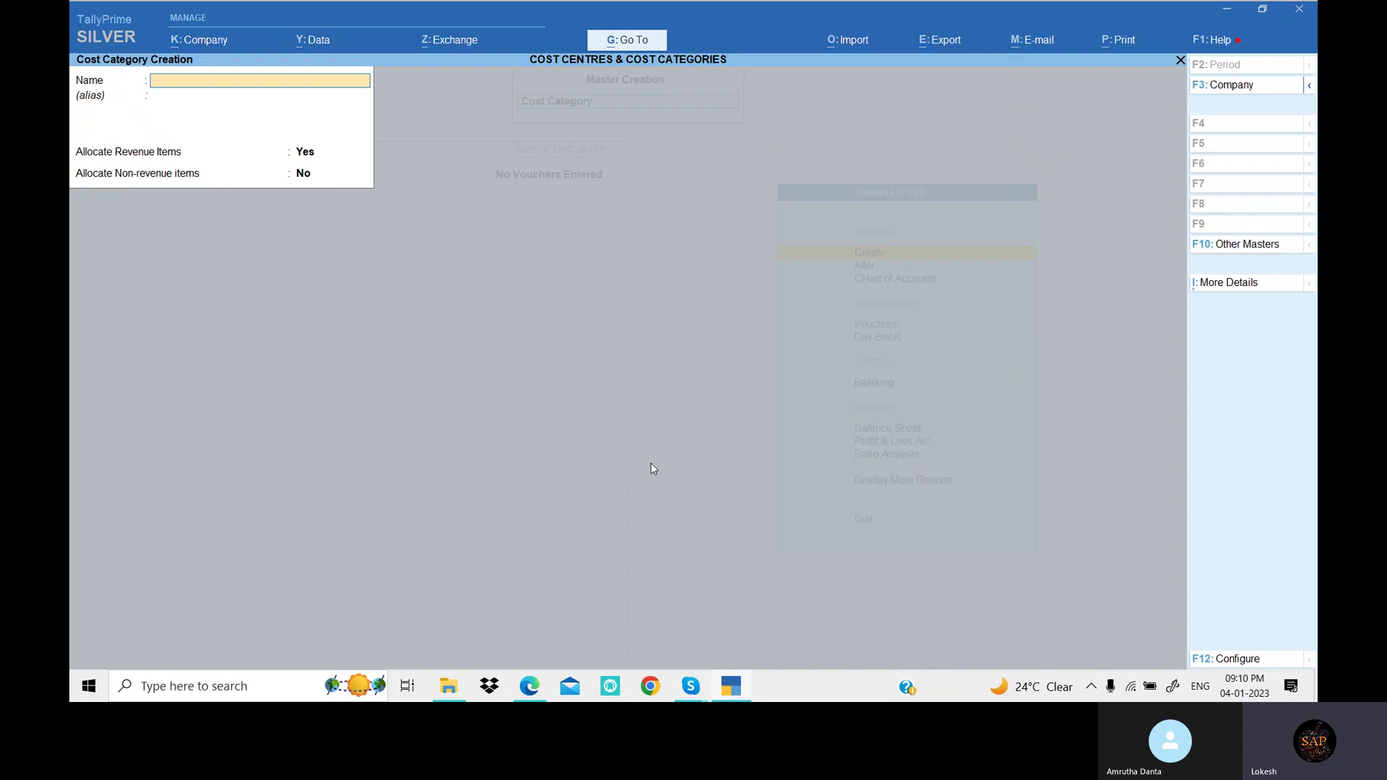
Create the cost category Clerks, keeping the default allocation settings for revenue and non-revenue items.
{"action": "key", "text": "alt+Tab"}
{"action": "key", "text": "alt+Tab"}
{"action": "type", "text": "Clerks"}
{"action": "key", "text": "Return"}
{"action": "key", "text": "Return"}
{"action": "key", "text": "Return"}
{"action": "key", "text": "Return"}
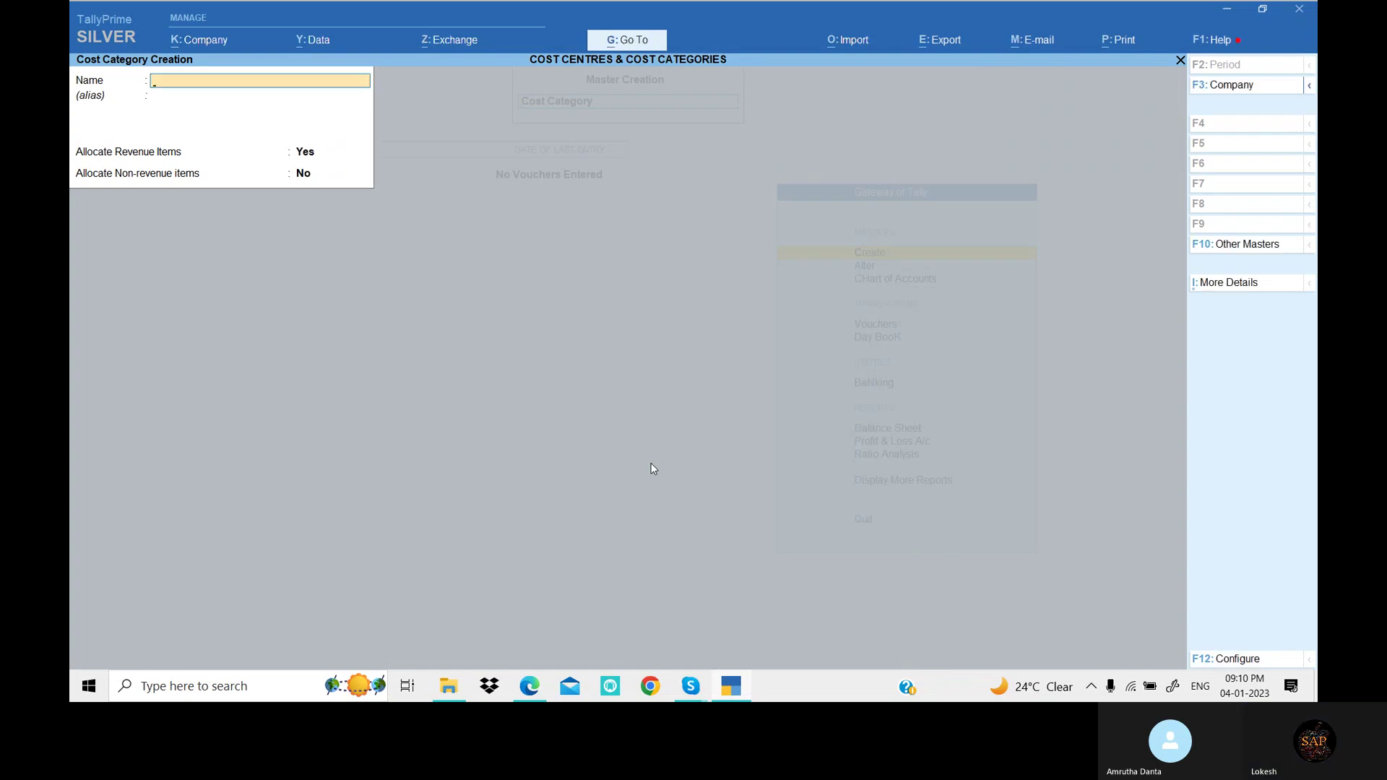
Create the cost category Mangers with the default allocation settings.
{"action": "key", "text": "alt+Tab"}
{"action": "key", "text": "alt+Tab"}
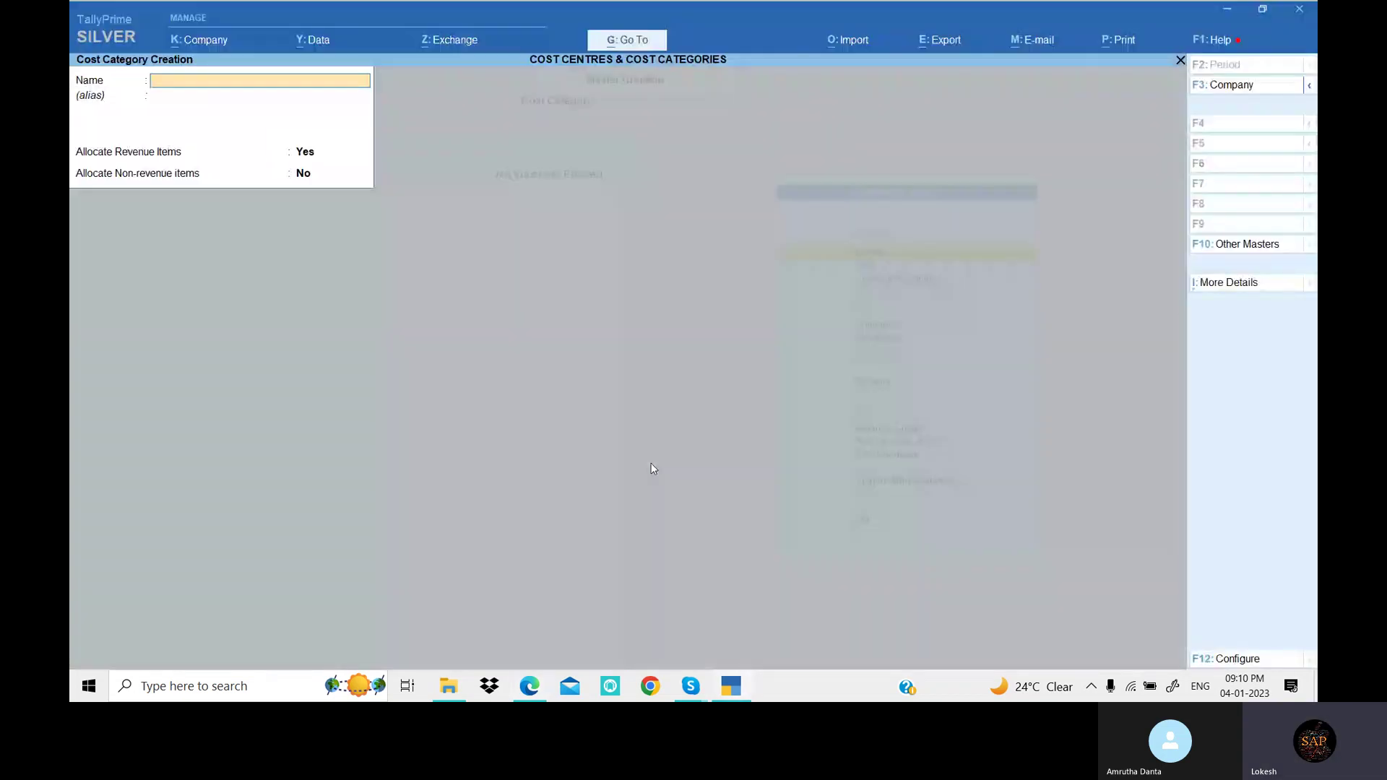
{"action": "type", "text": "Mangers"}
{"action": "key", "text": "Return"}
{"action": "key", "text": "Return"}
{"action": "key", "text": "Return"}
{"action": "key", "text": "Return"}
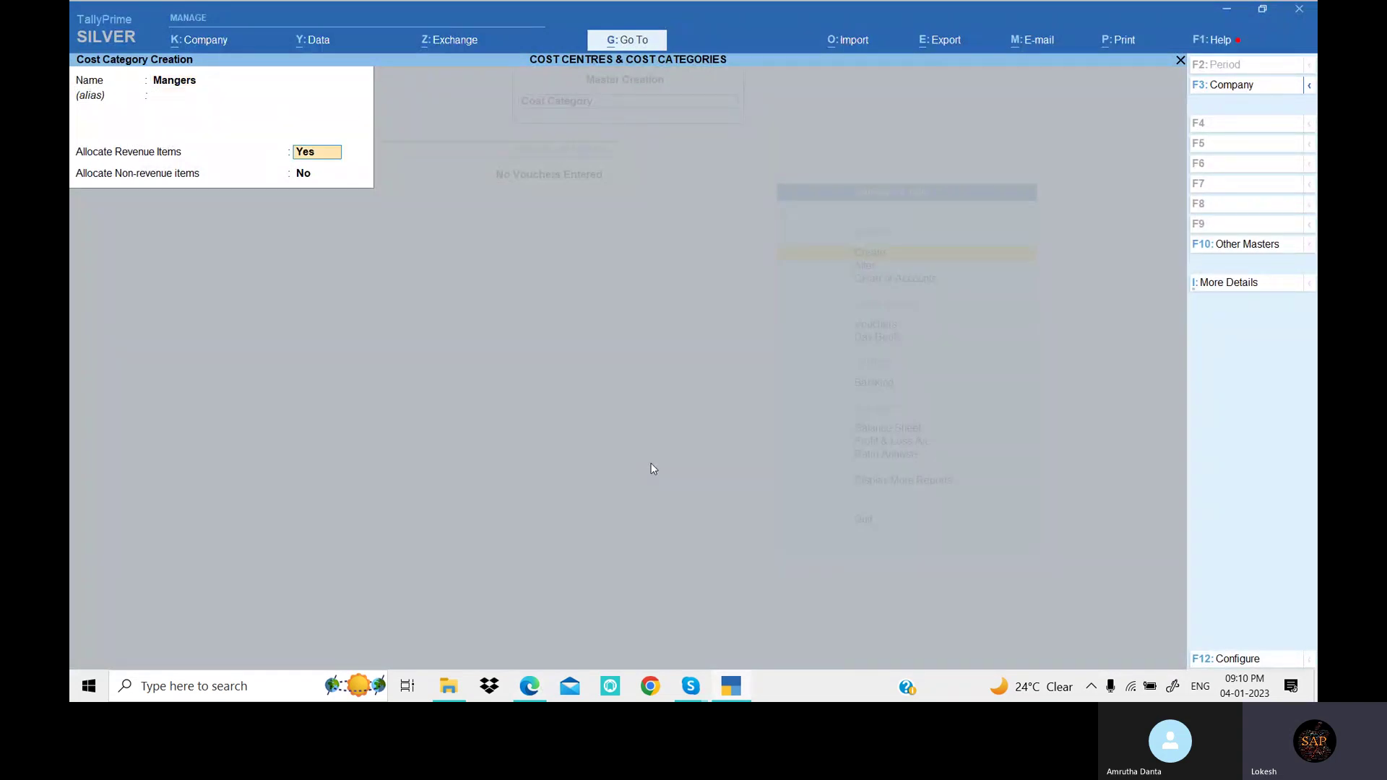
{"action": "key", "text": "Return"}
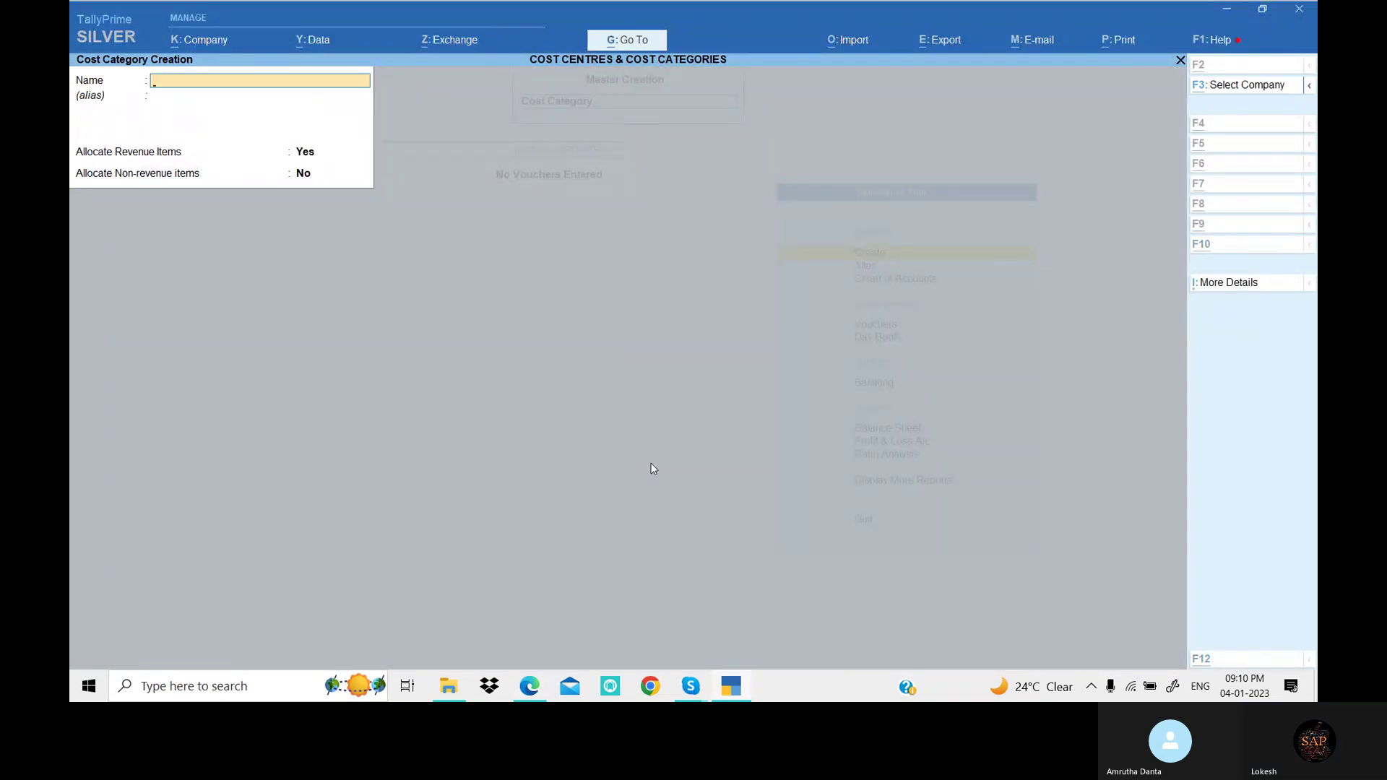
Check the payee groups in PAYROLL AMZON.pdf and create the cost category Agents with the default allocation settings.
{"action": "key", "text": "alt+Tab"}
{"action": "scroll", "coordinate": [653, 468], "scroll_direction": "down", "scroll_amount": 5}
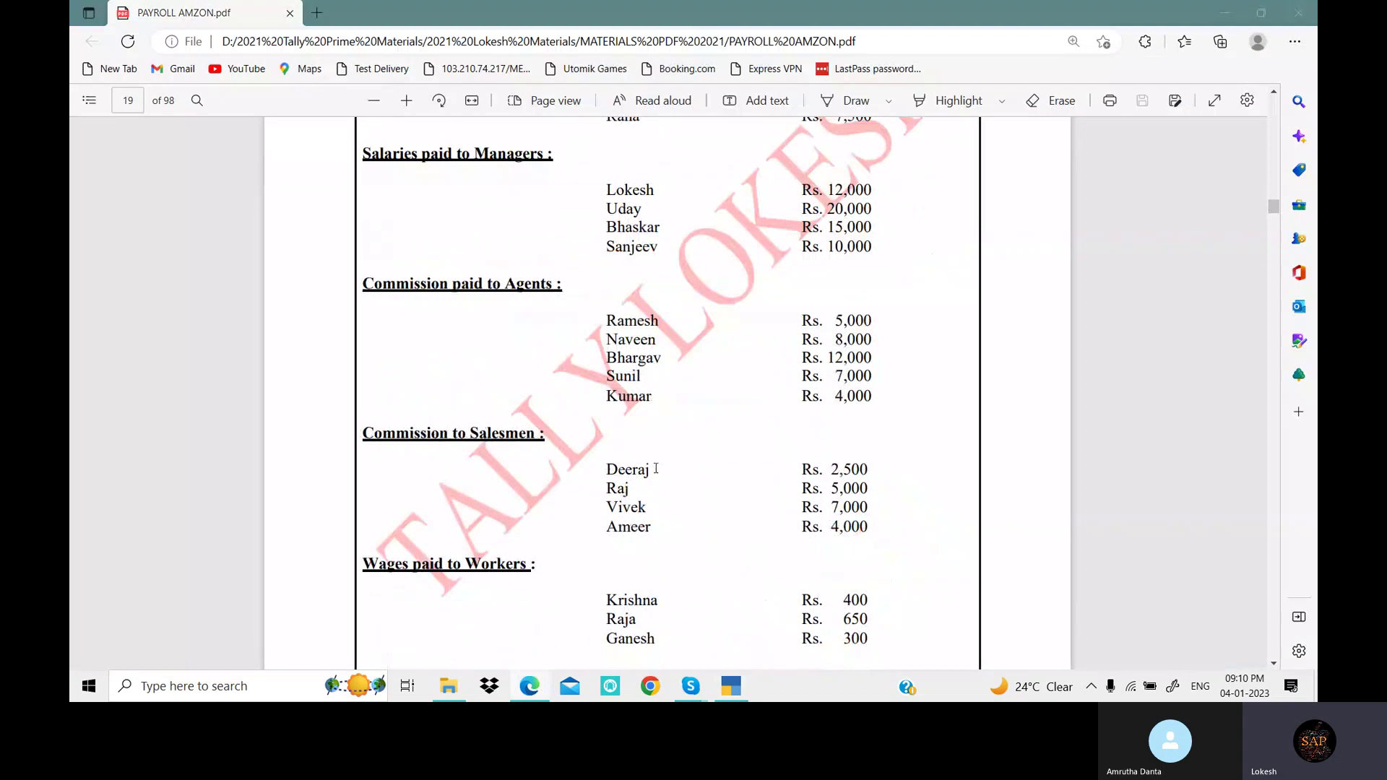
{"action": "key", "text": "alt+Tab"}
{"action": "type", "text": "Agen"}
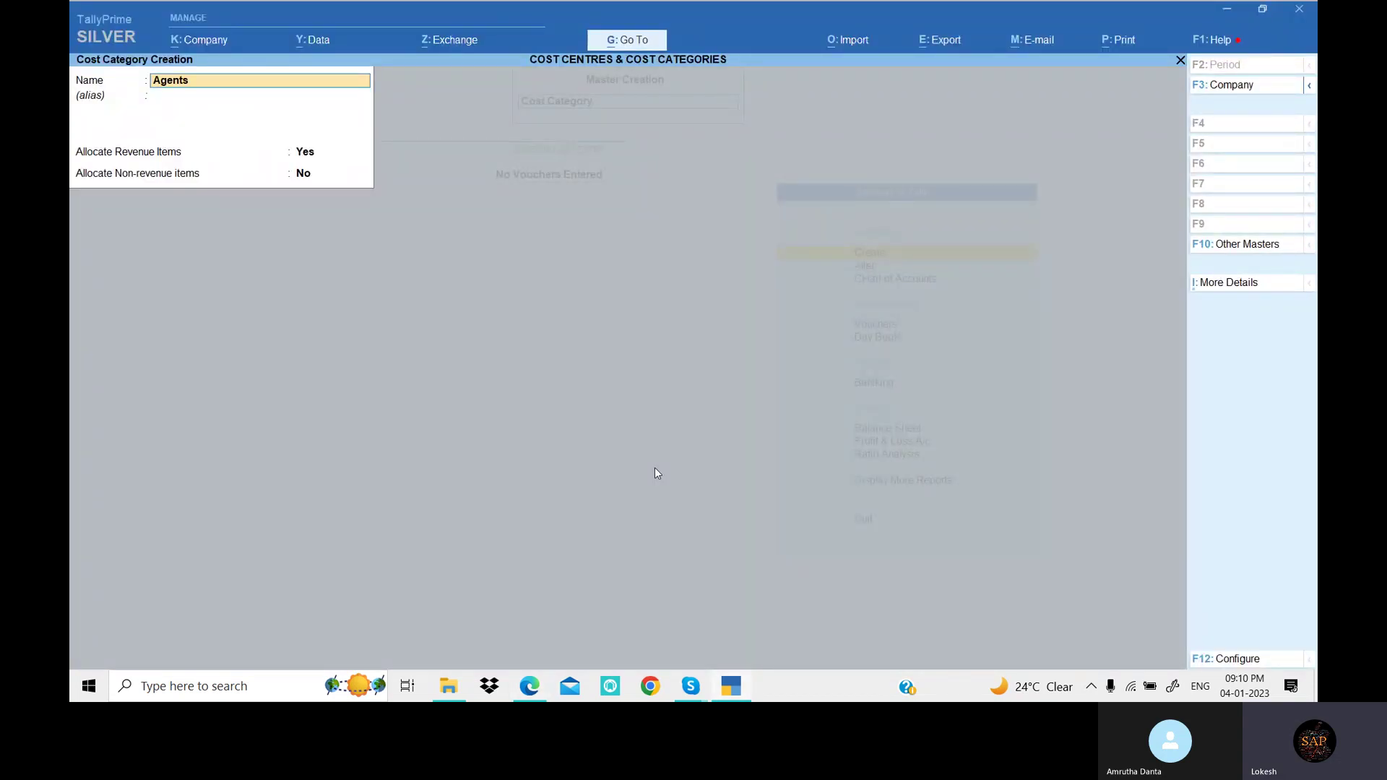
{"action": "key", "text": "Return"}
{"action": "key", "text": "Return"}
{"action": "key", "text": "Return"}
{"action": "key", "text": "Return"}
{"action": "key", "text": "Return"}
Create the cost category Salesmen with the default allocation settings.
{"action": "key", "text": "alt+Tab"}
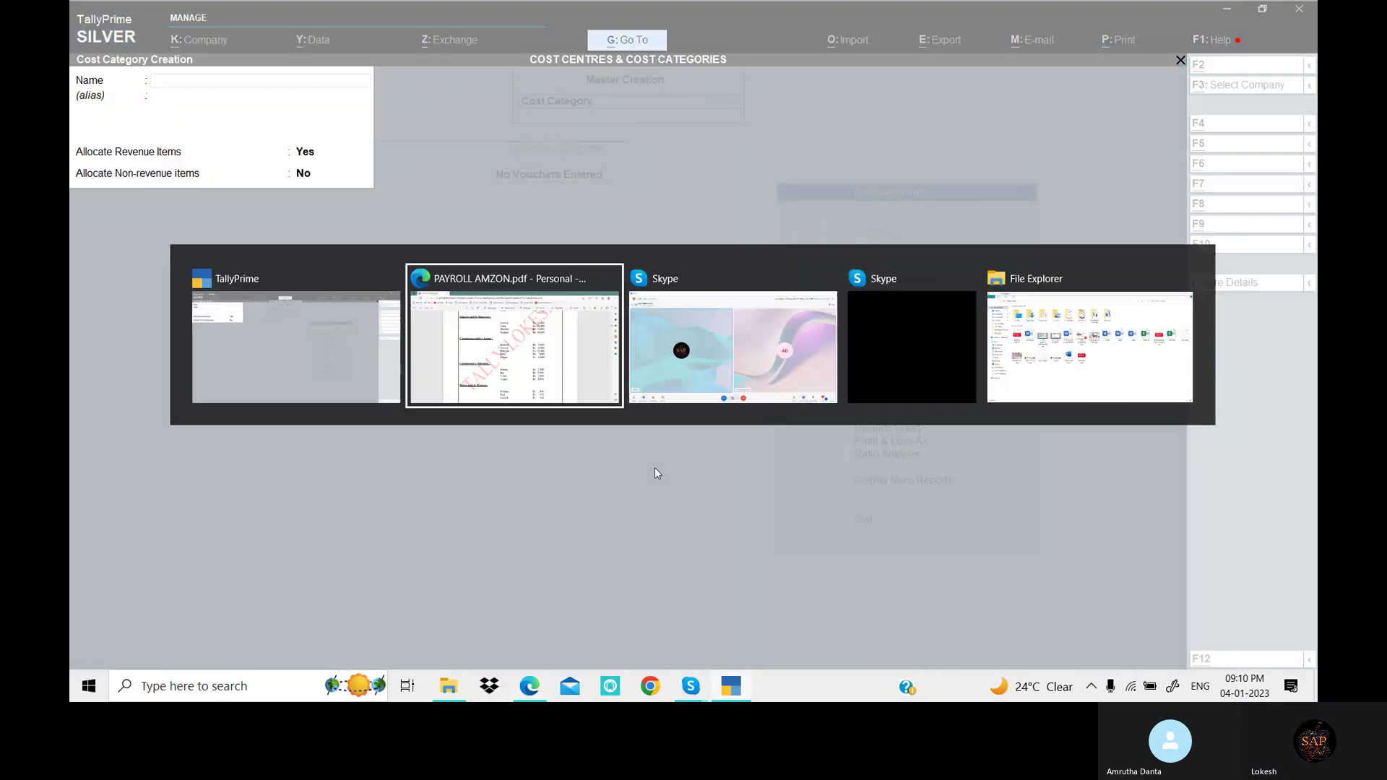
{"action": "key", "text": "alt+Tab"}
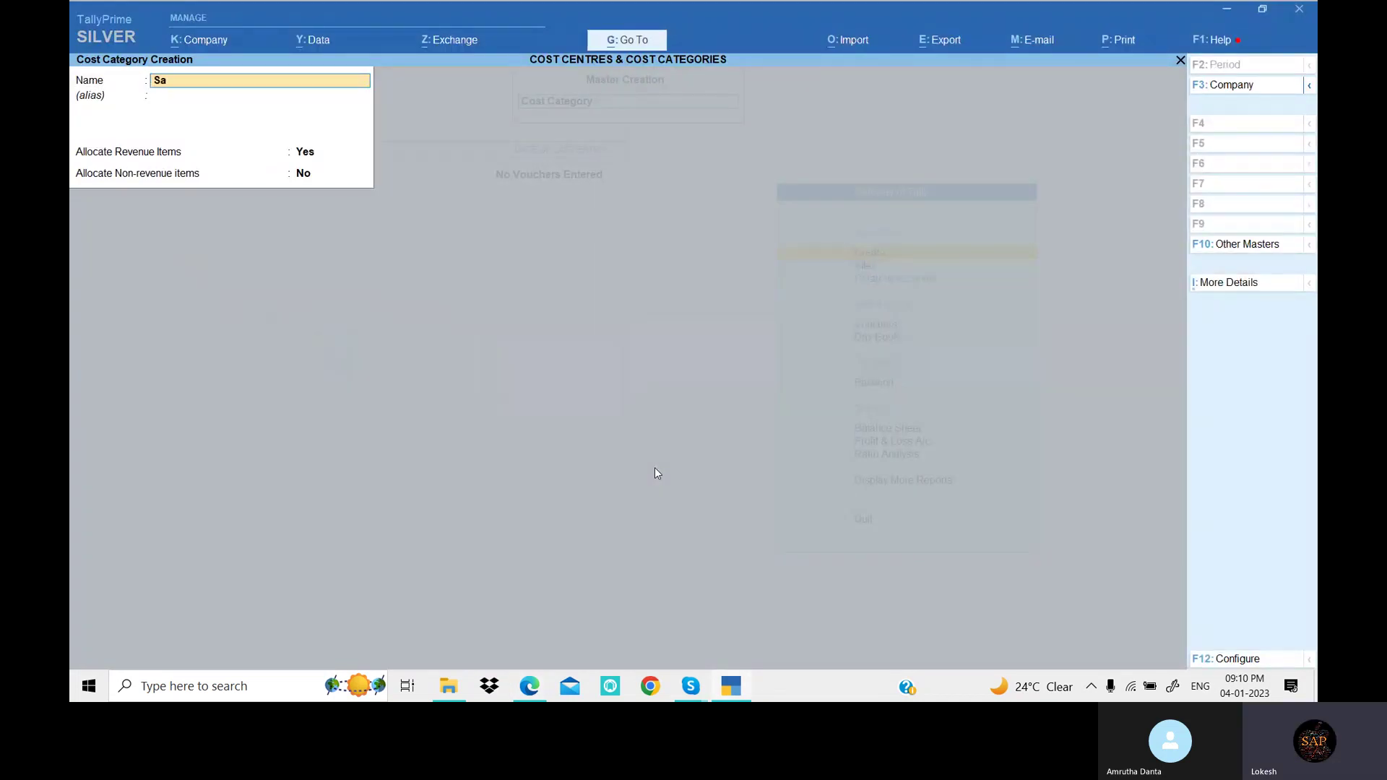
{"action": "type", "text": "Salesme"}
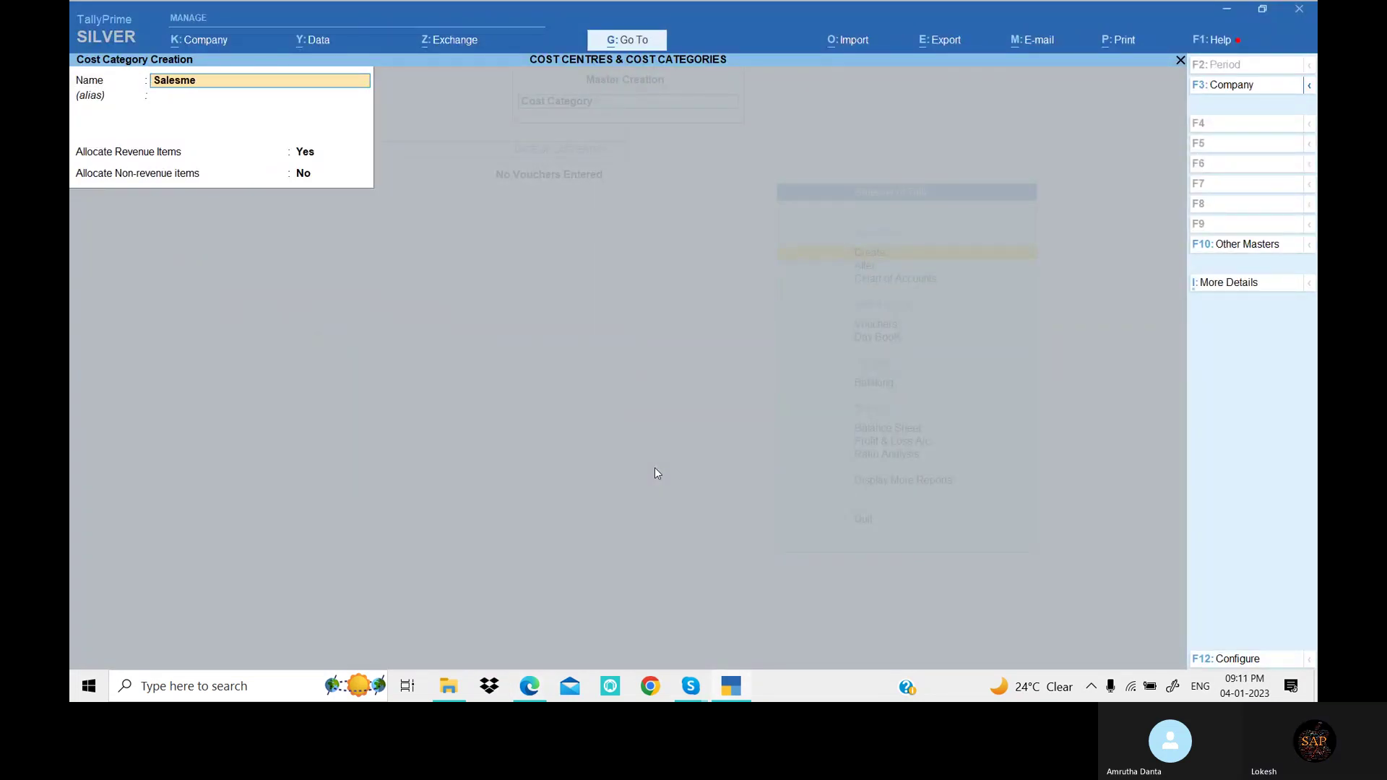
{"action": "key", "text": "Return"}
{"action": "key", "text": "Return"}
{"action": "key", "text": "Return"}
{"action": "key", "text": "Return"}
{"action": "key", "text": "Return"}
Create the cost category Workers with the default allocation settings.
{"action": "key", "text": "alt+Tab"}
{"action": "key", "text": "alt+Tab"}
{"action": "type", "text": "W"}
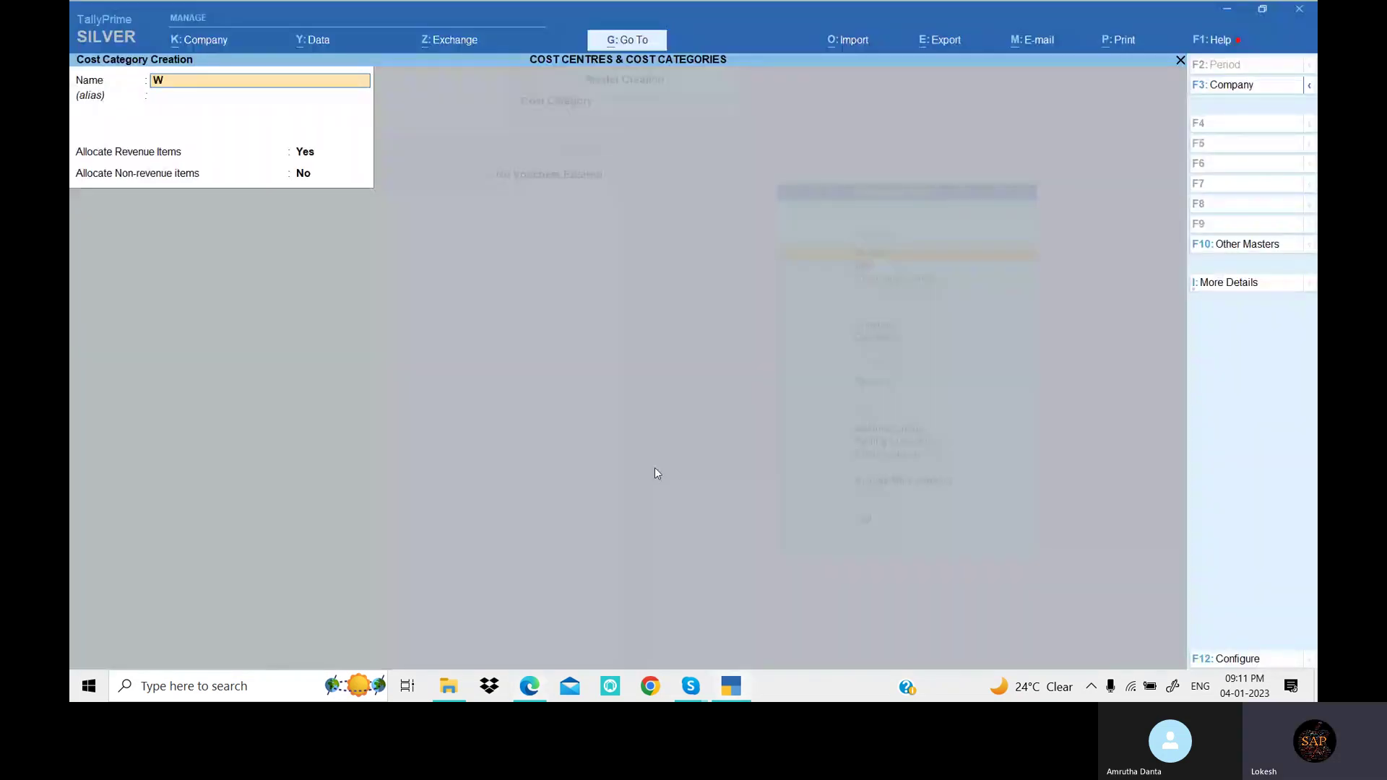
{"action": "type", "text": "orkers"}
{"action": "key", "text": "Return"}
{"action": "key", "text": "Return"}
{"action": "key", "text": "Return"}
{"action": "key", "text": "Return"}
{"action": "key", "text": "Return"}
Quit cost category creation and open the Cost Centre creation form.
{"action": "key", "text": "Escape"}
{"action": "key", "text": "y"}
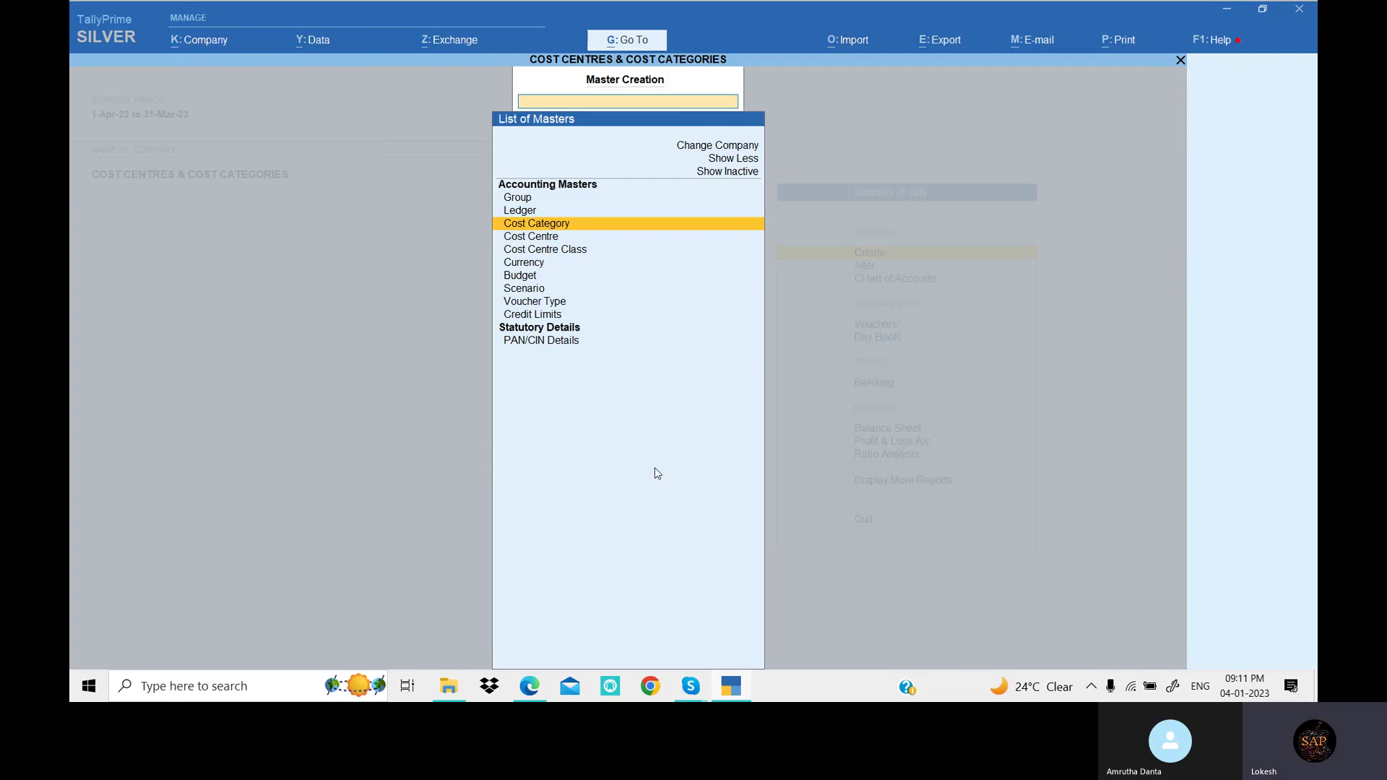
{"action": "key", "text": "Down"}
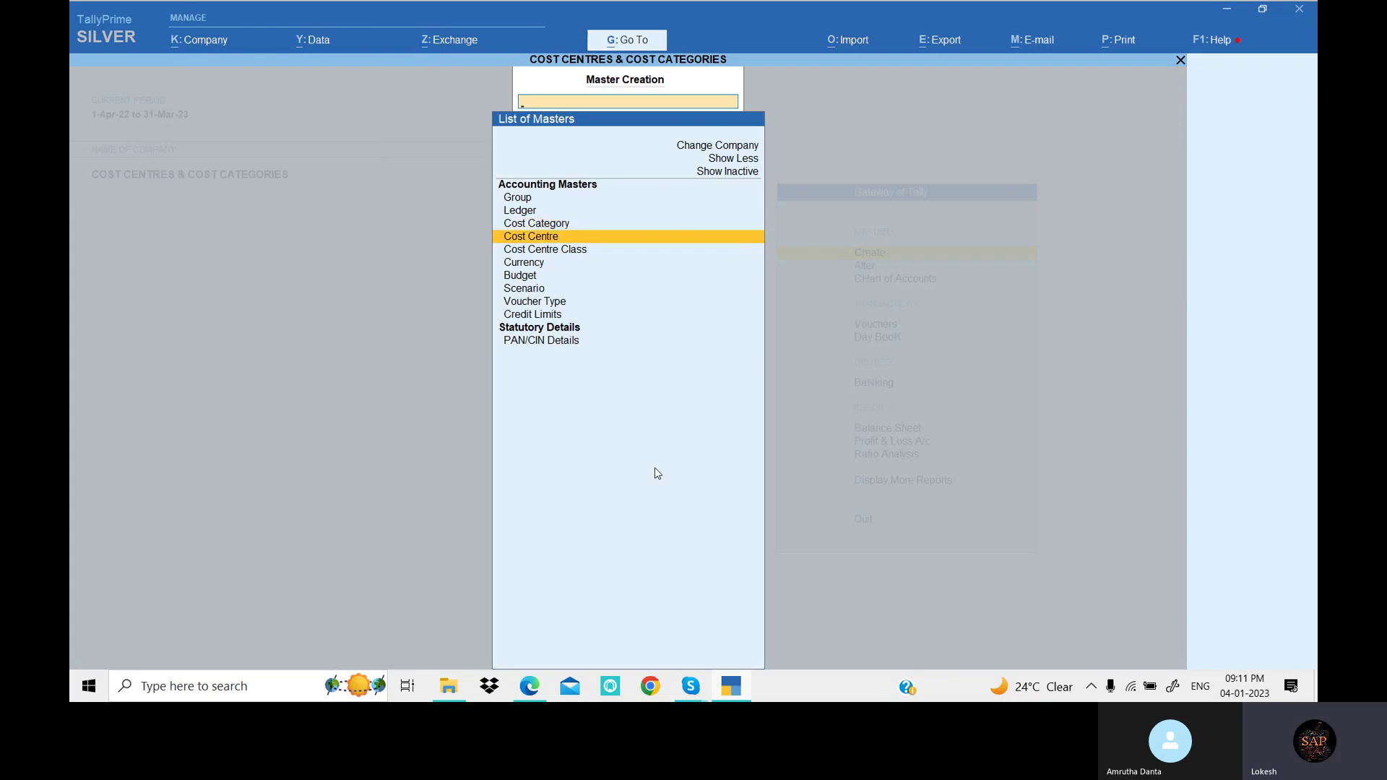
{"action": "key", "text": "Return"}
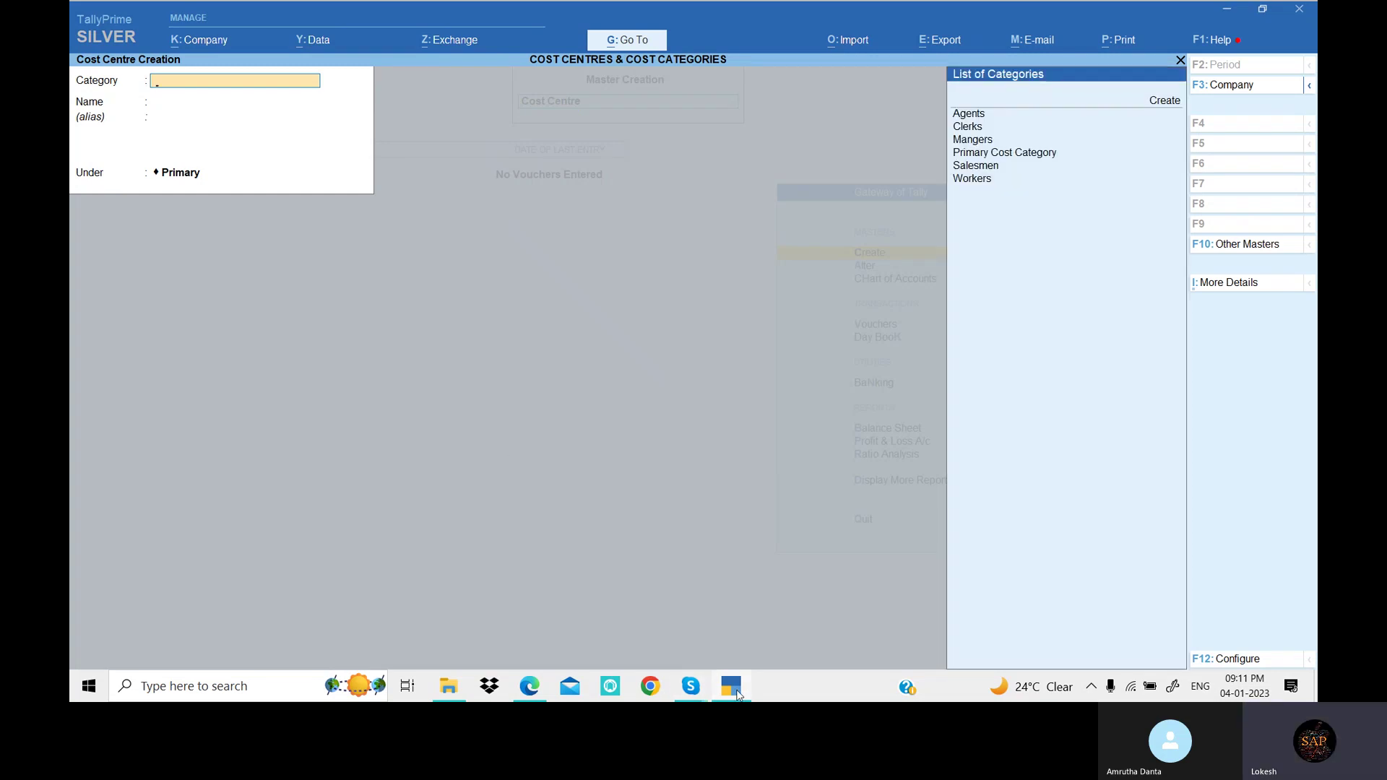
Check the clerks' salary list in PAYROLL AMZON.pdf and set the new cost centre's category to Clerks.
{"action": "left_click", "coordinate": [737, 695]}
{"action": "scroll", "coordinate": [486, 340], "scroll_direction": "up", "scroll_amount": 5}
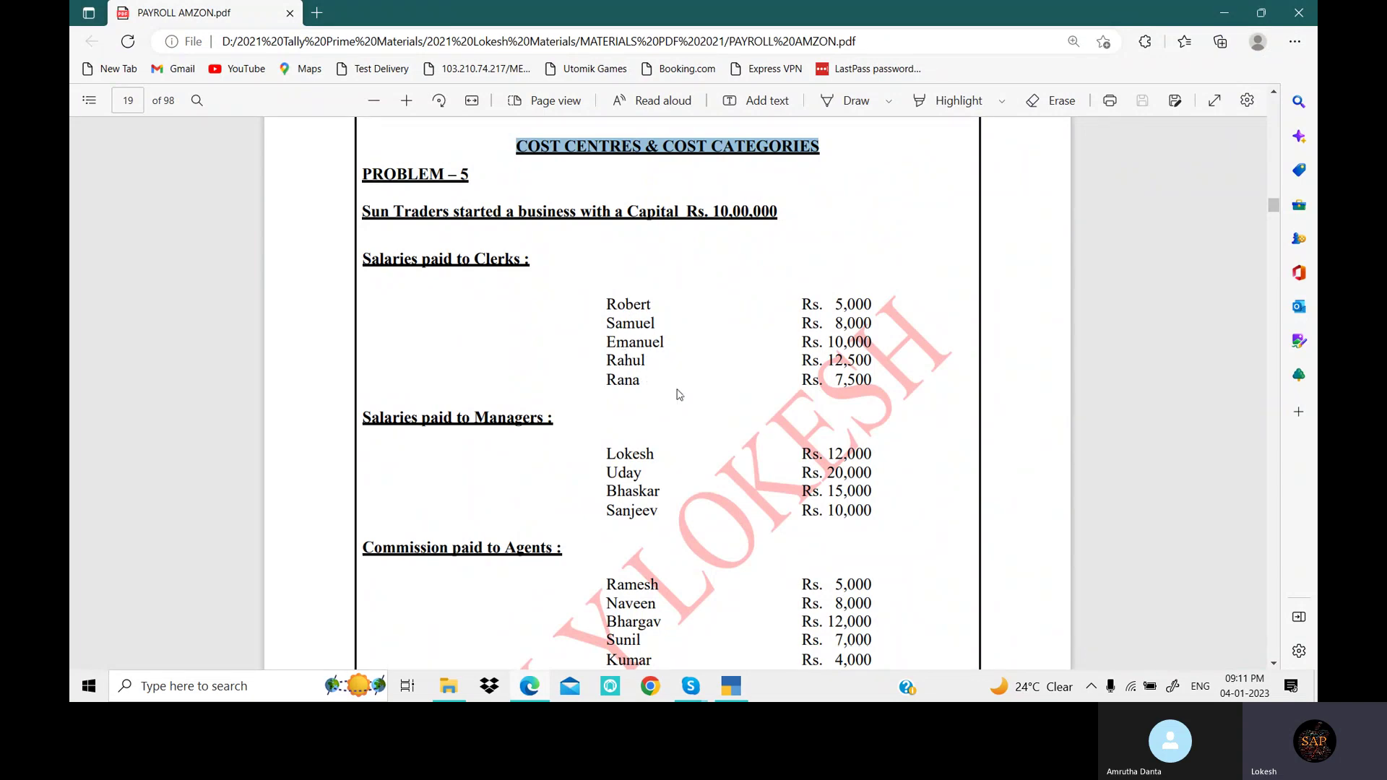
{"action": "left_click", "coordinate": [733, 686]}
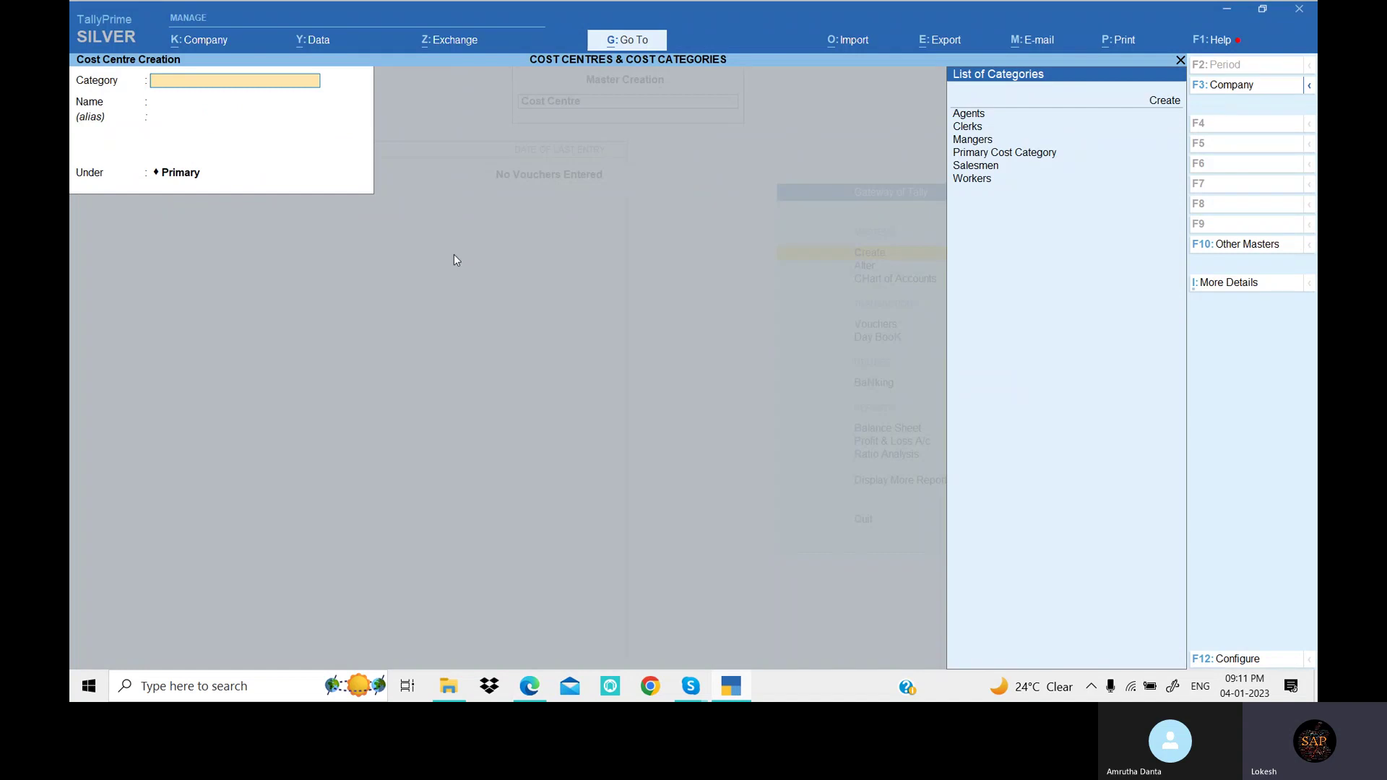
{"action": "type", "text": "cle"}
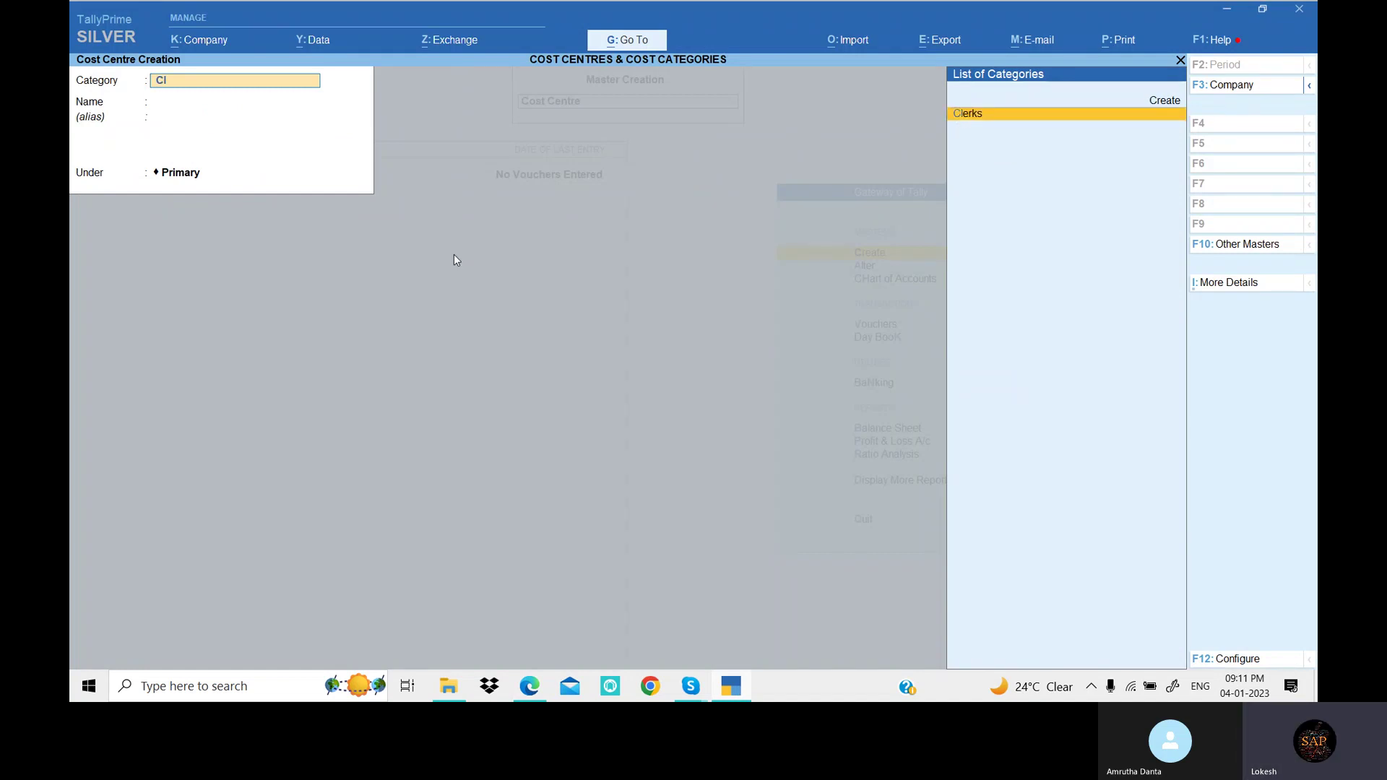
{"action": "key", "text": "Return"}
Name the cost centre after the first clerk in the PDF's salary list and save it under Primary.
{"action": "key", "text": "alt+Tab"}
{"action": "key", "text": "alt+Tab"}
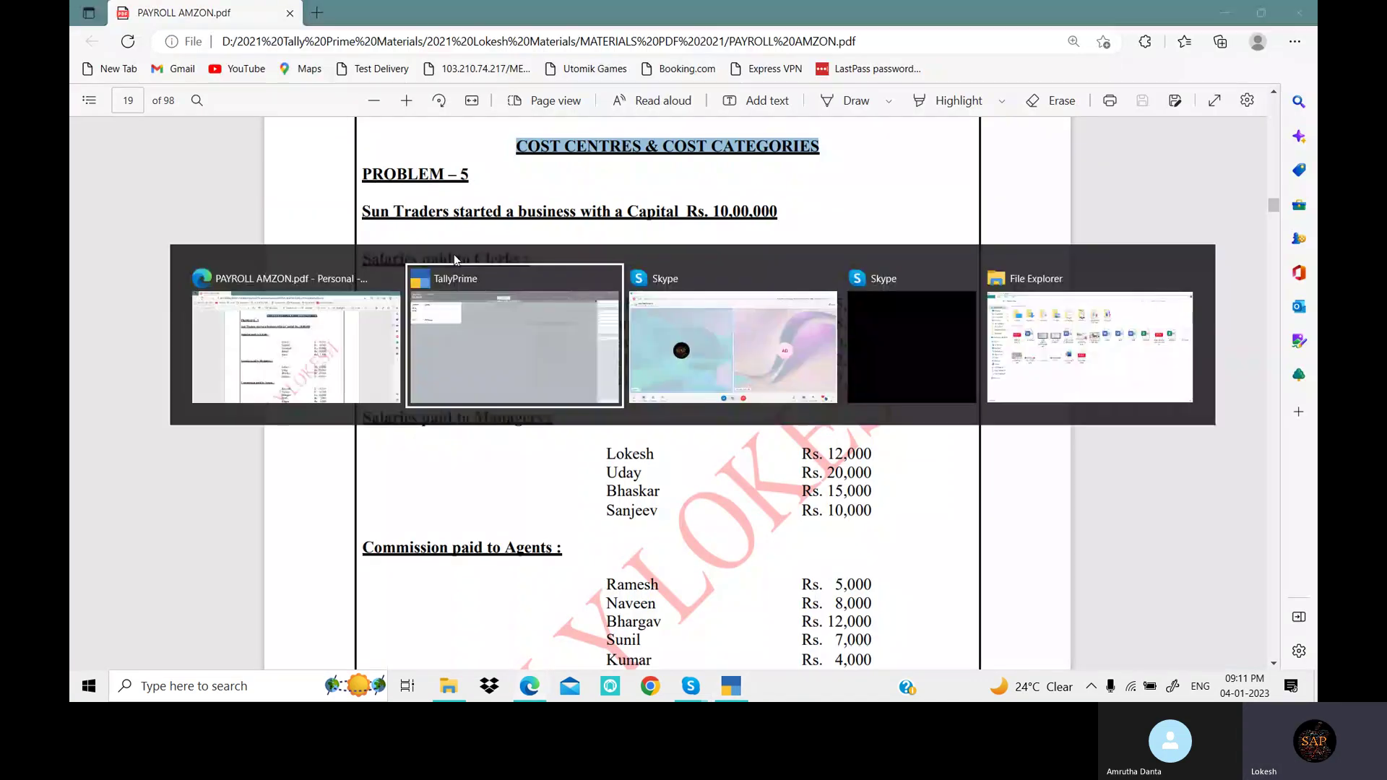
{"action": "type", "text": "Rober"}
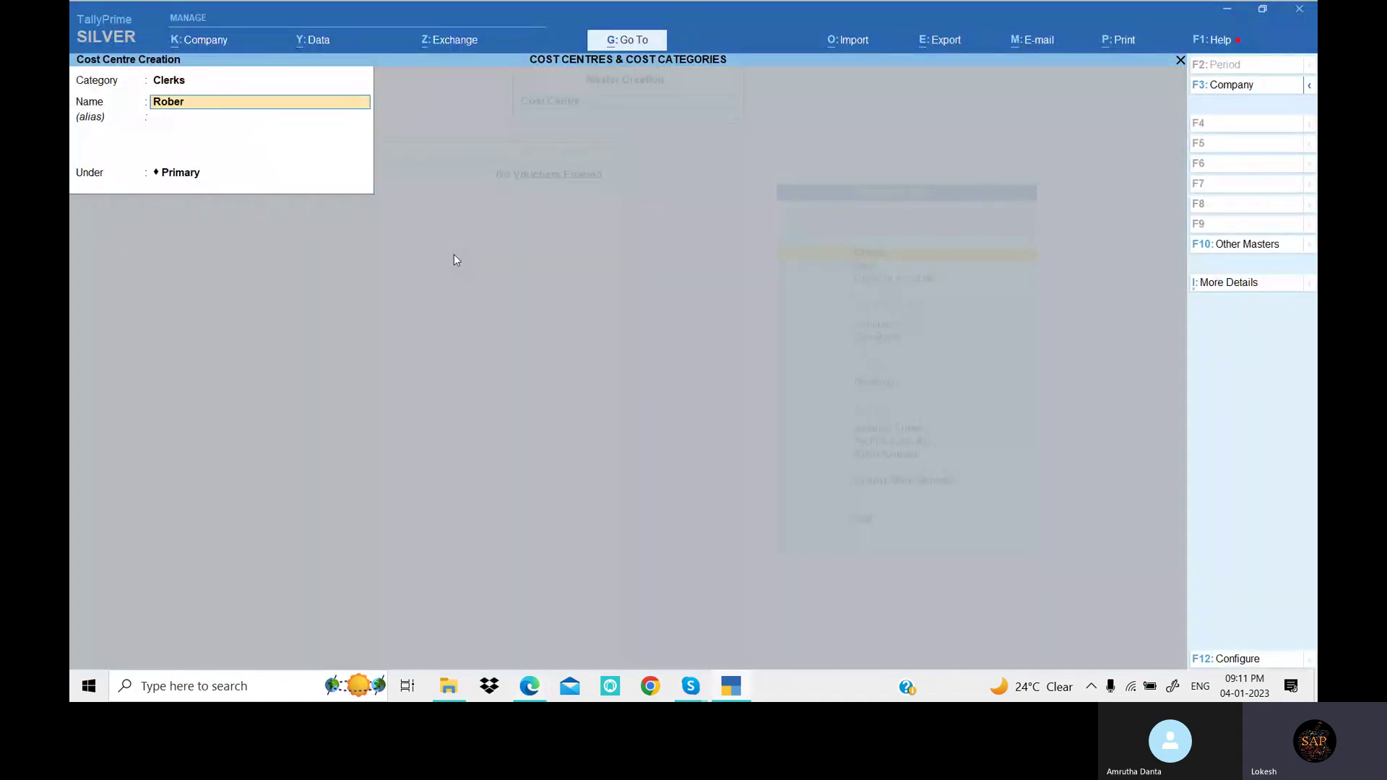
{"action": "type", "text": "t"}
{"action": "key", "text": "Return"}
{"action": "key", "text": "Return"}
{"action": "key", "text": "Return"}
{"action": "key", "text": "Return"}
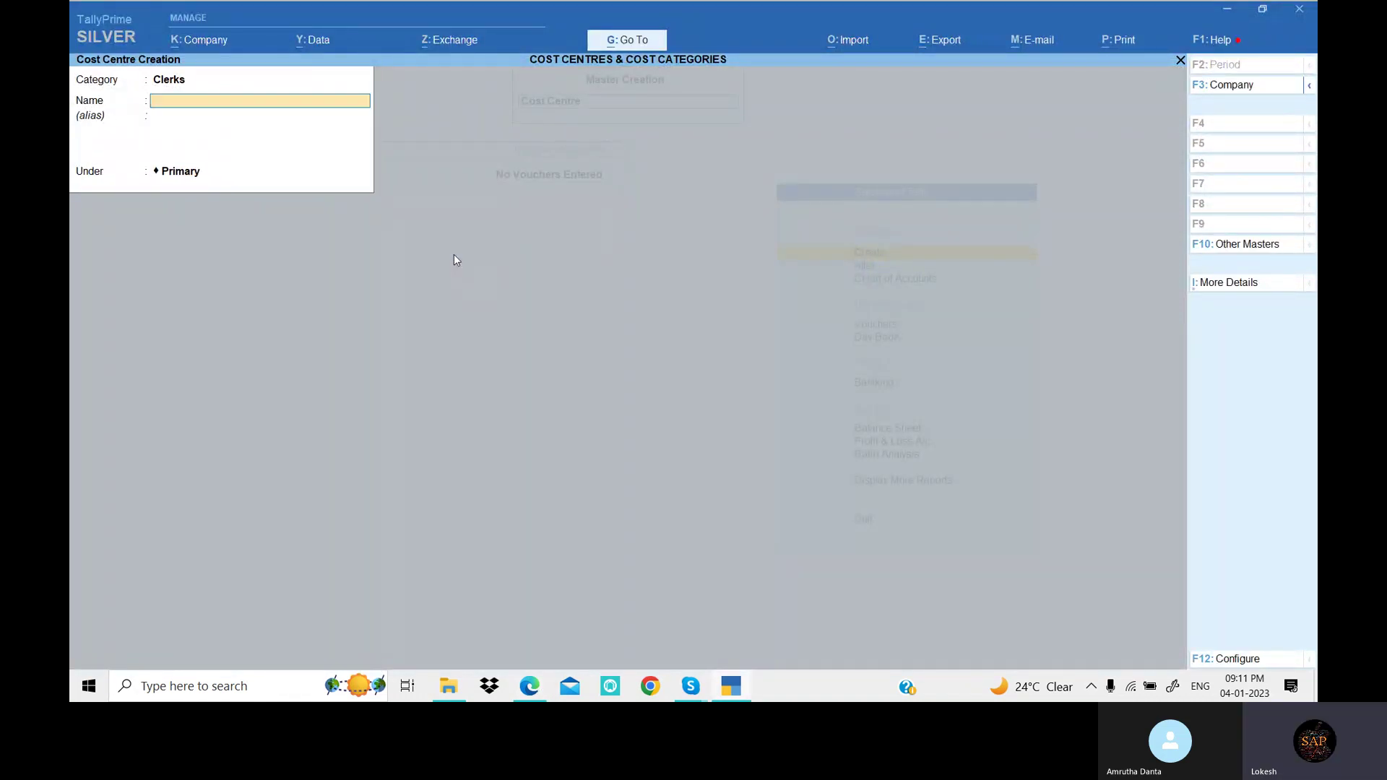
Create a cost centre for the second listed clerk in the Clerks category, under Primary.
{"action": "key", "text": "alt+Tab"}
{"action": "key", "text": "alt+Tab"}
{"action": "type", "text": "Samuel"}
{"action": "key", "text": "Return"}
{"action": "key", "text": "Return"}
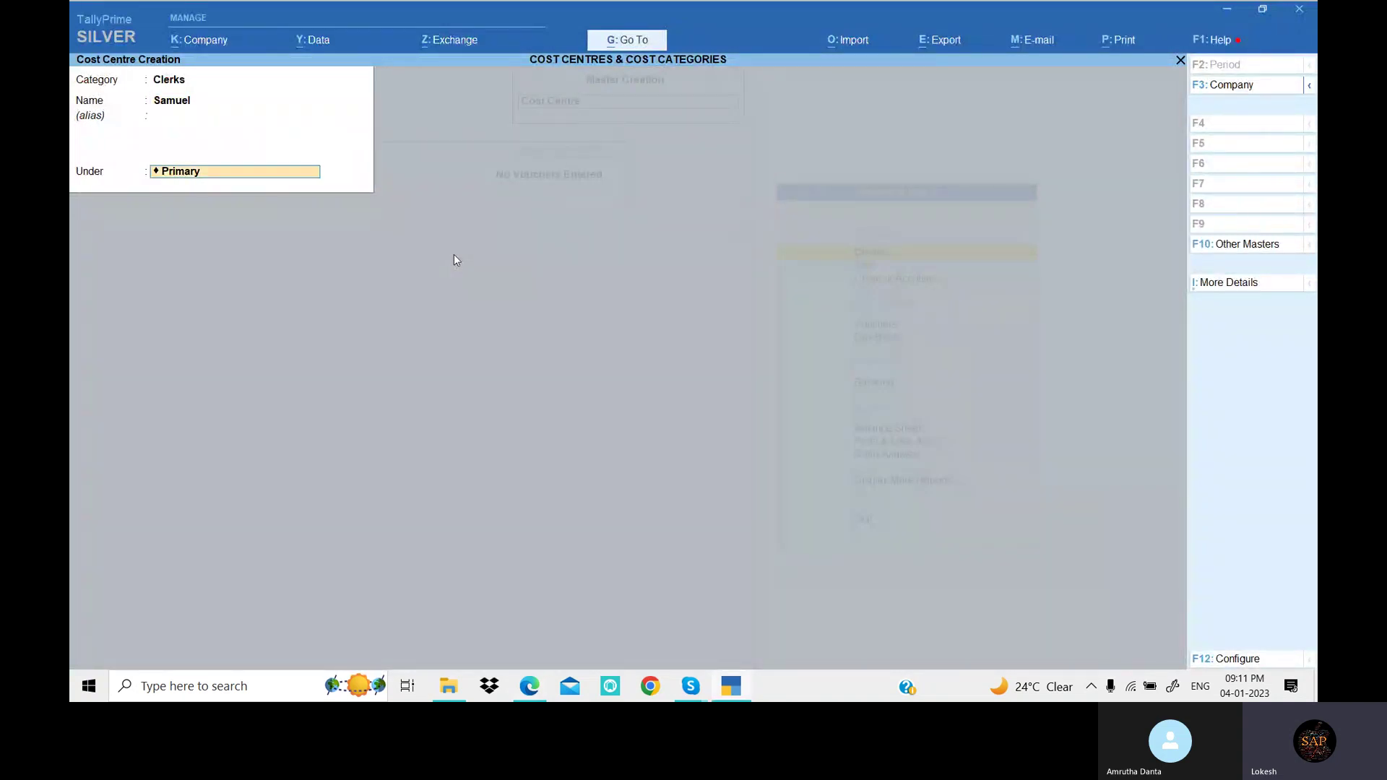
{"action": "key", "text": "Return"}
{"action": "key", "text": "Return"}
Create a cost centre for the third listed clerk in the Clerks category, under Primary.
{"action": "key", "text": "alt+Tab"}
{"action": "key", "text": "alt+Tab"}
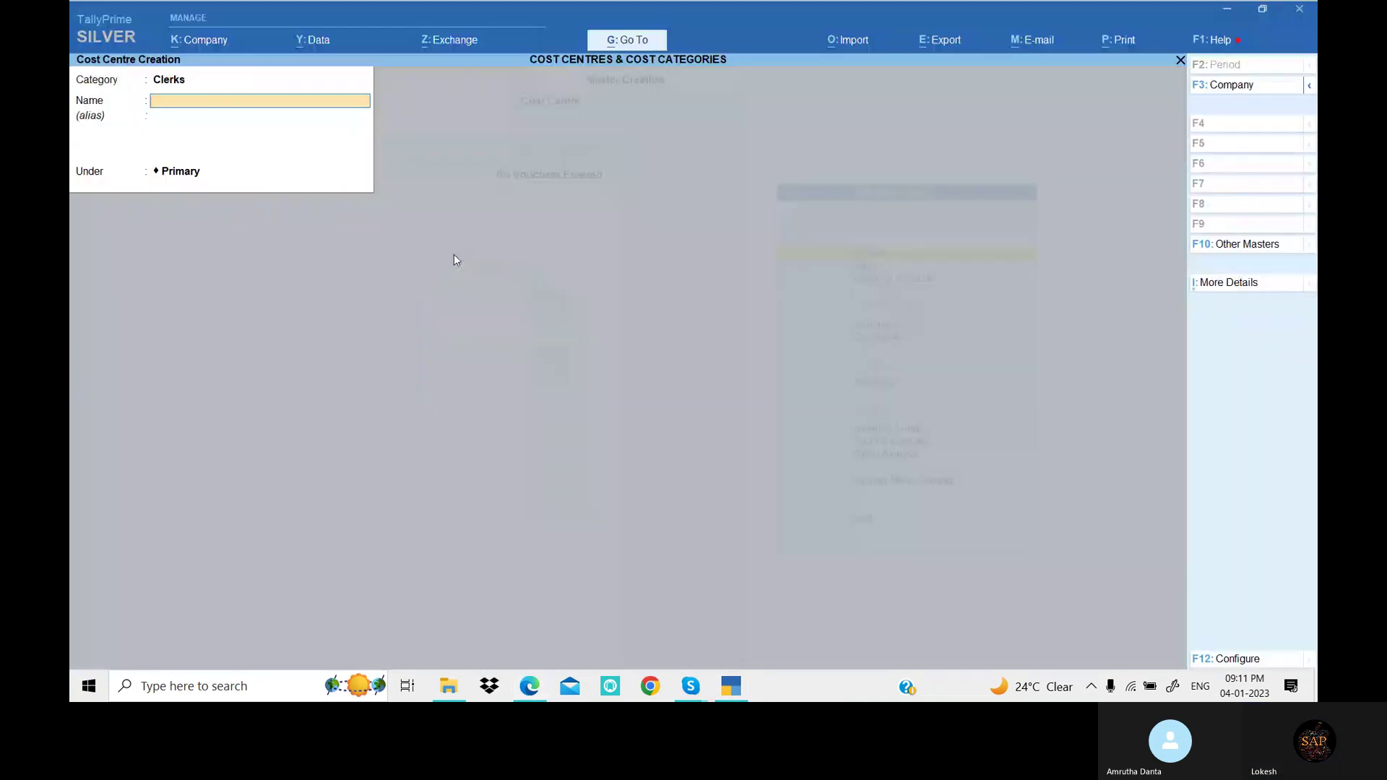
{"action": "type", "text": "Emanuel"}
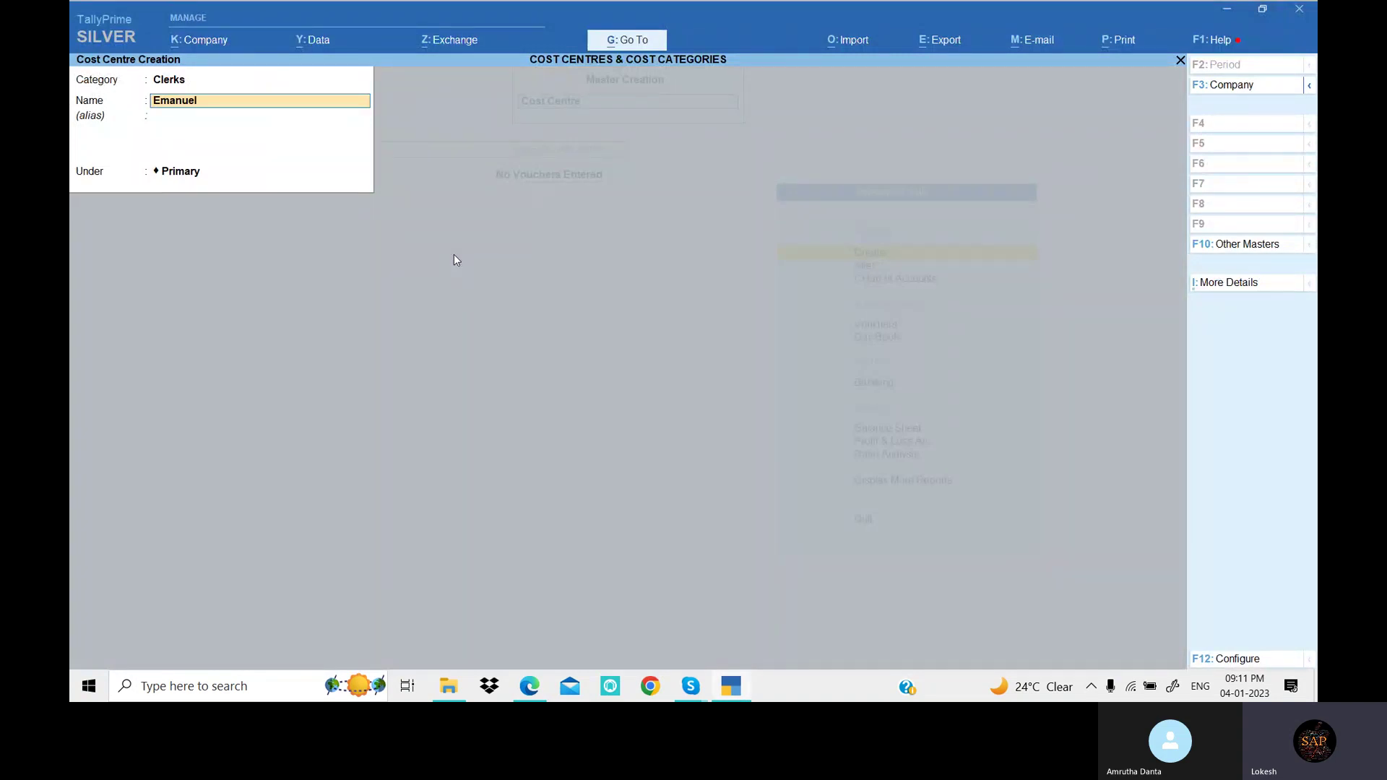
{"action": "key", "text": "Return"}
{"action": "key", "text": "Return"}
{"action": "key", "text": "Return"}
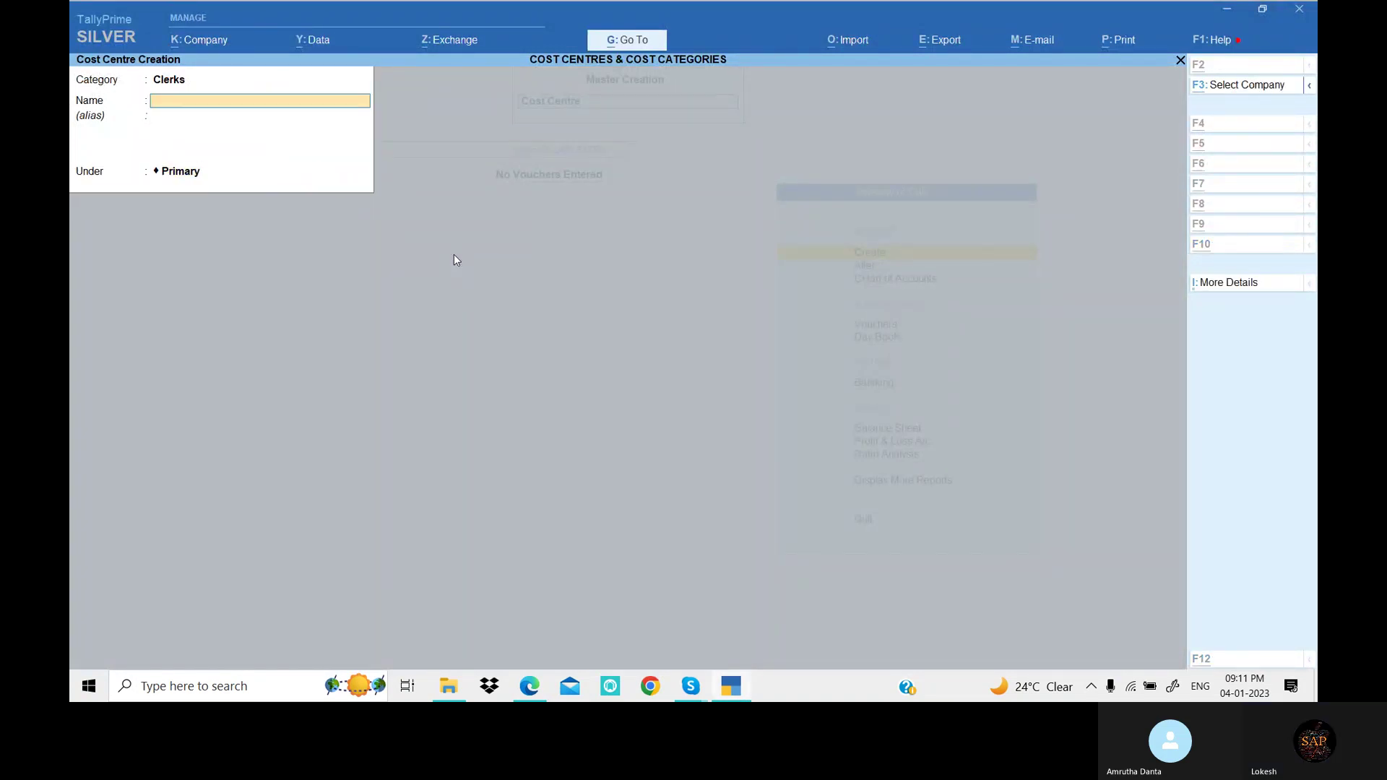
Create a cost centre for the fourth listed clerk in the Clerks category, under Primary.
{"action": "key", "text": "alt+Tab"}
{"action": "key", "text": "alt+Tab"}
{"action": "type", "text": "Rah"}
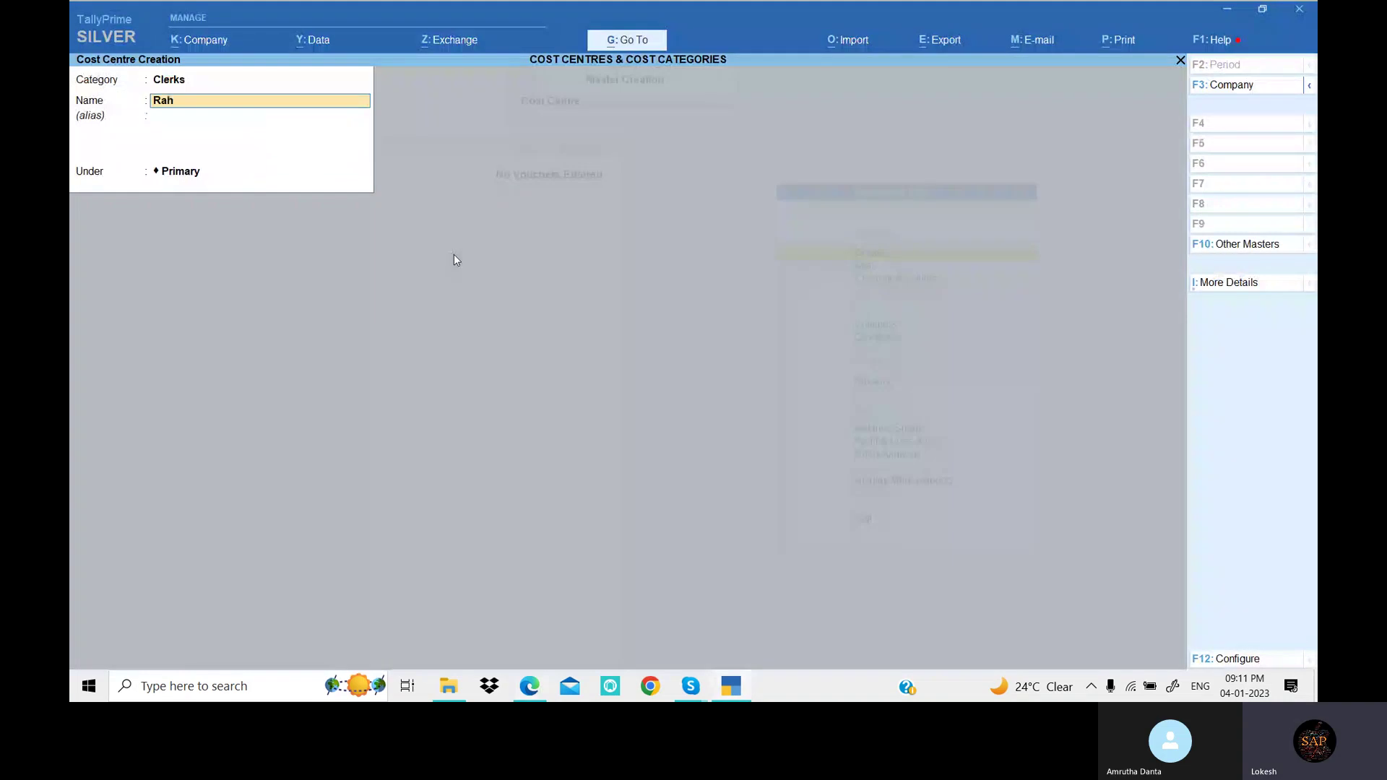
{"action": "key", "text": "Return"}
{"action": "key", "text": "Return"}
Create a cost centre for the fifth listed clerk in the Clerks category, under Primary.
{"action": "key", "text": "alt+Tab"}
{"action": "key", "text": "alt+Tab"}
{"action": "type", "text": "Rana"}
{"action": "key", "text": "Return"}
{"action": "key", "text": "Return"}
{"action": "key", "text": "Return"}
{"action": "key", "text": "Return"}
Change the category to Mangers and create a cost centre for the first listed manager, under Primary.
{"action": "key", "text": "BackSpace"}
{"action": "type", "text": "M"}
{"action": "key", "text": "Return"}
{"action": "type", "text": "Lokesh"}
{"action": "key", "text": "Return"}
{"action": "key", "text": "Return"}
{"action": "key", "text": "Return"}
{"action": "key", "text": "Return"}
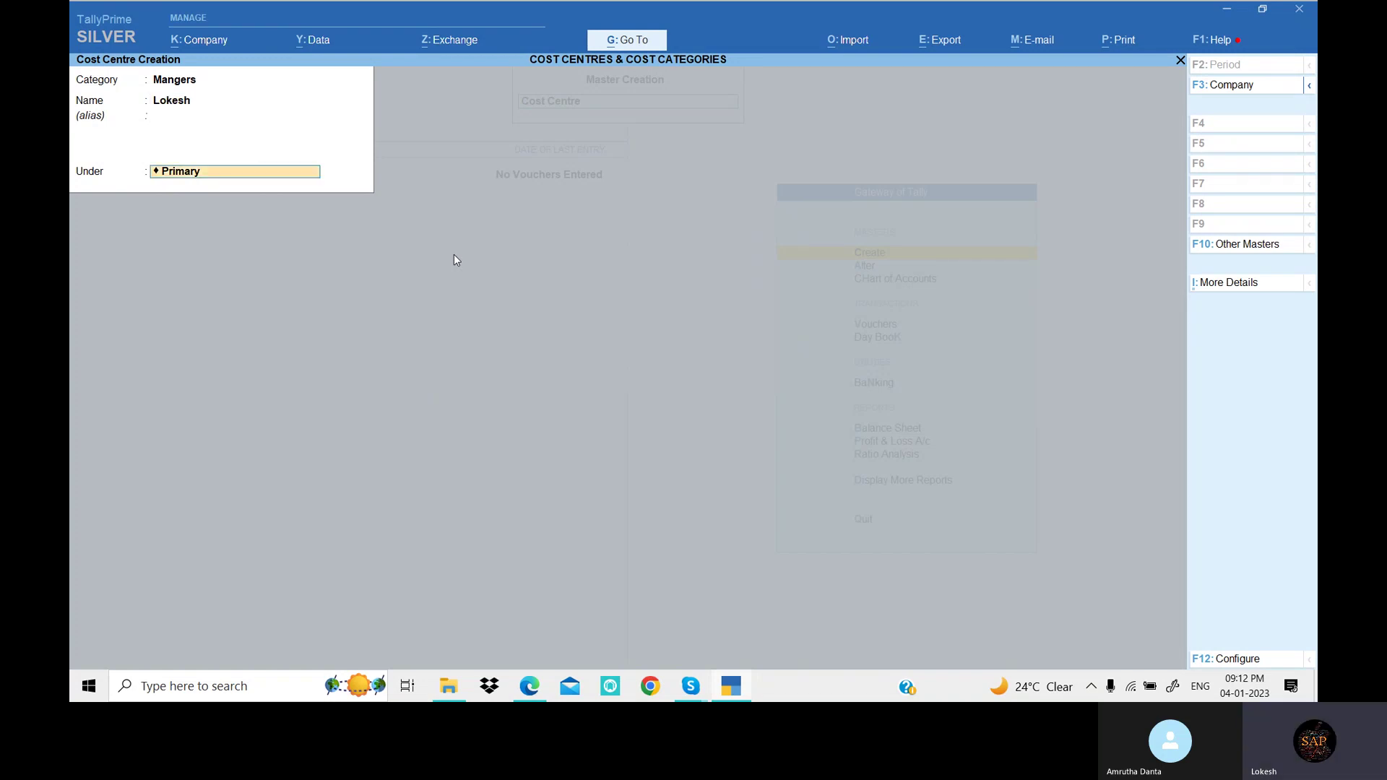
Create a cost centre for the second listed manager in the Mangers category, under Primary.
{"action": "key", "text": "alt+Tab"}
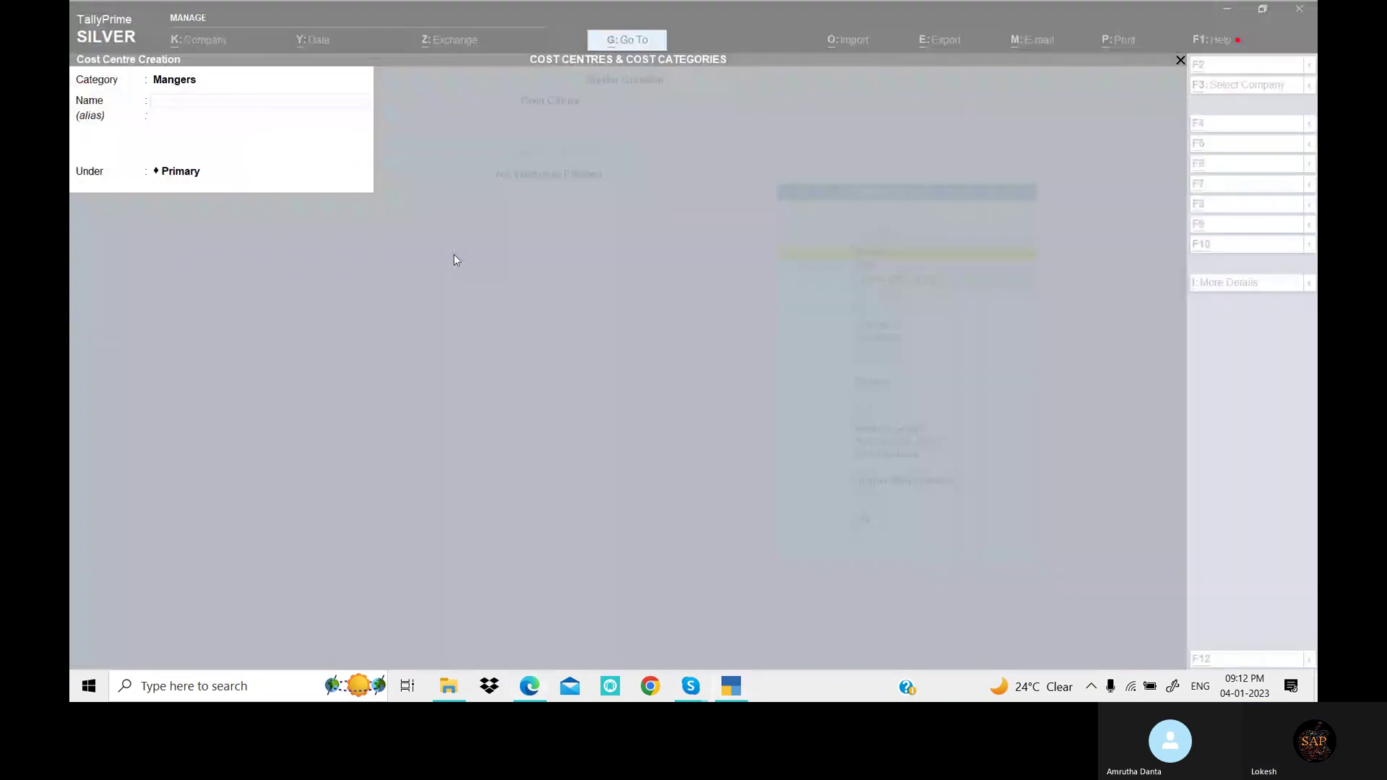
{"action": "type", "text": "Uday"}
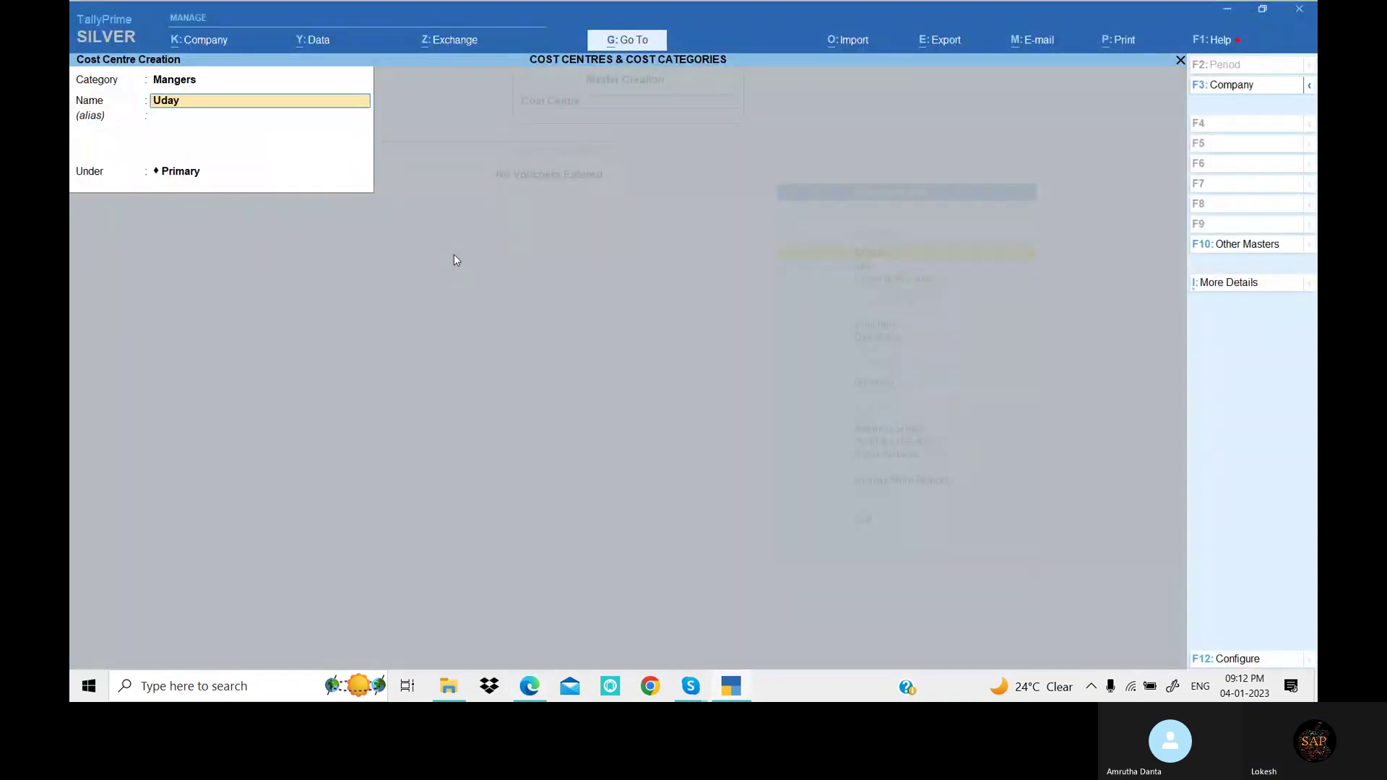
{"action": "key", "text": "Return"}
{"action": "key", "text": "Return"}
{"action": "key", "text": "Return"}
{"action": "key", "text": "Return"}
Create a cost centre for the third listed manager in the Mangers category, under Primary.
{"action": "key", "text": "alt+Tab"}
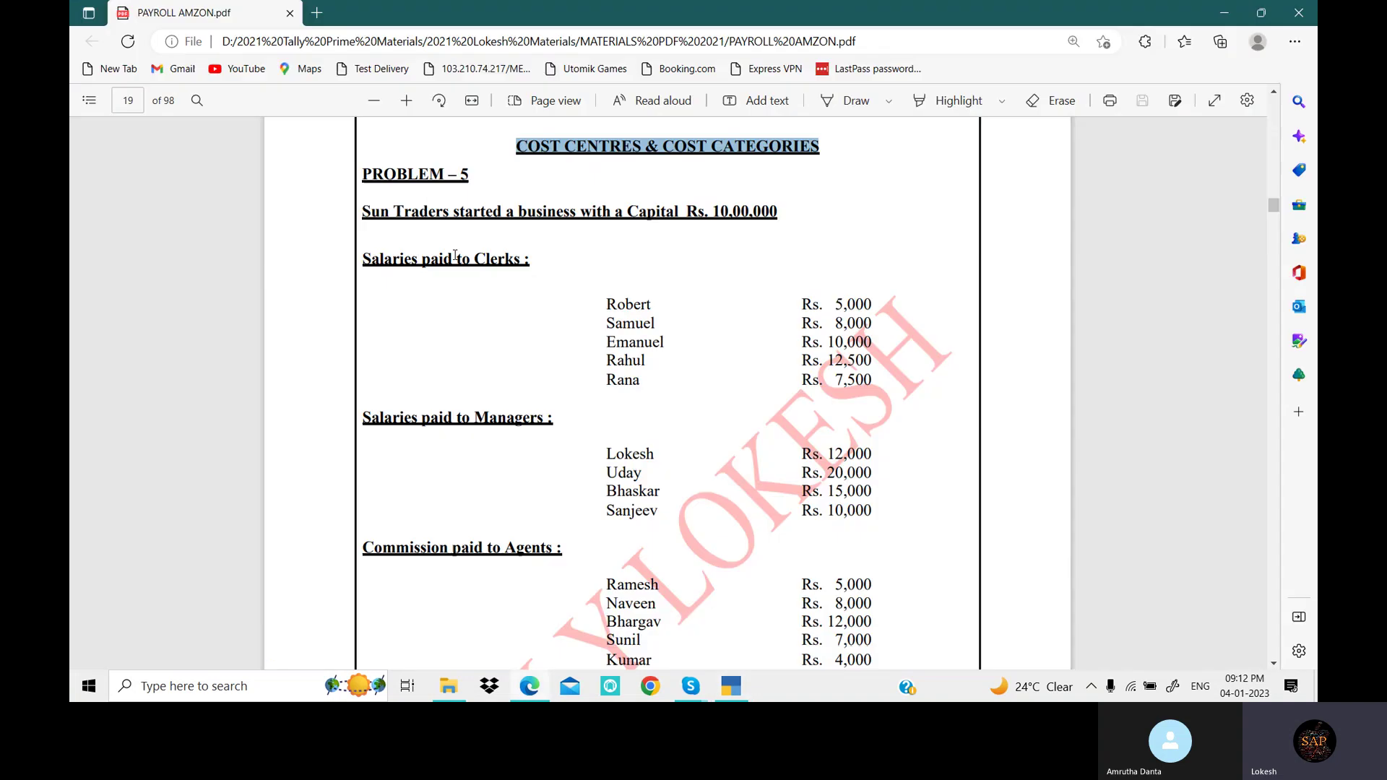
{"action": "key", "text": "alt+Tab"}
{"action": "type", "text": "Bhaskar"}
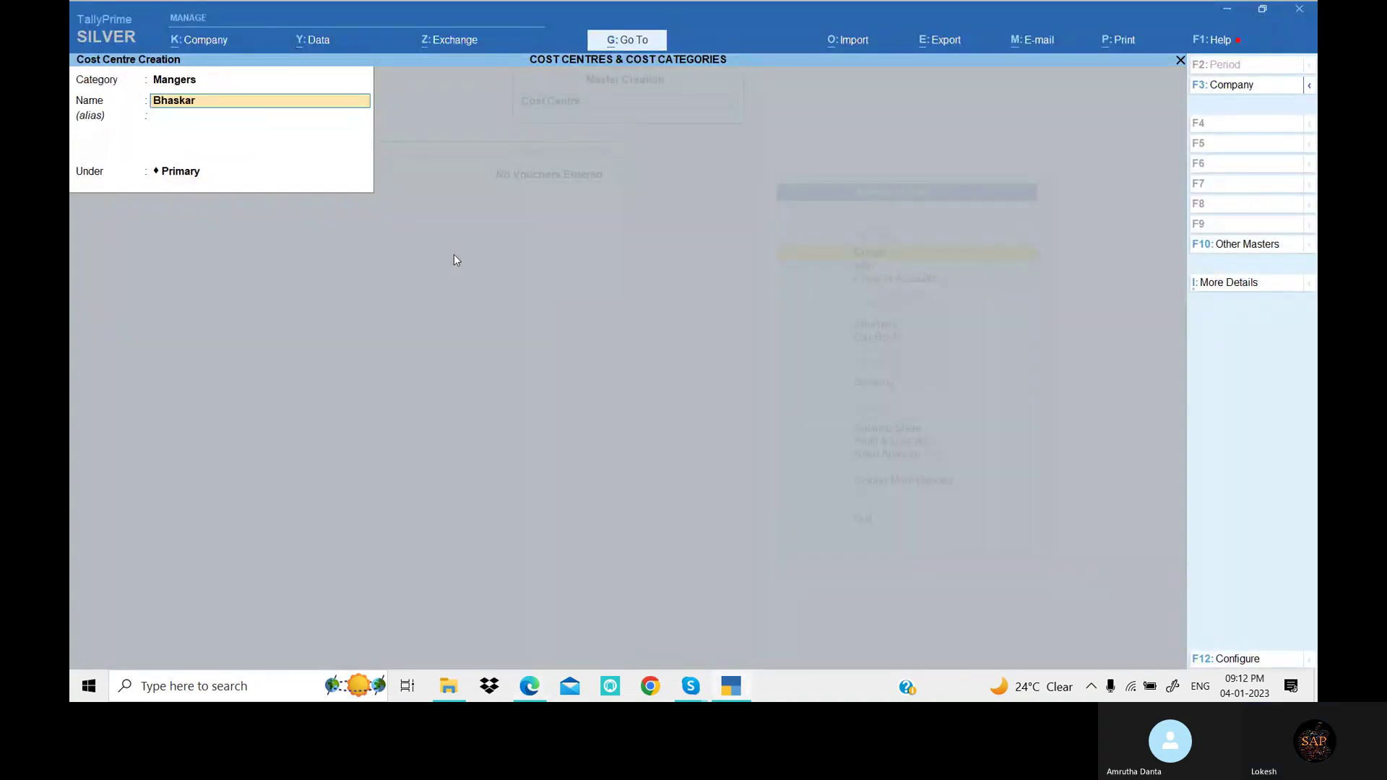
{"action": "key", "text": "Return"}
{"action": "key", "text": "Return"}
{"action": "key", "text": "Return"}
{"action": "key", "text": "Return"}
Create a cost centre for the fourth listed manager in the Mangers category, under Primary.
{"action": "key", "text": "alt+Tab"}
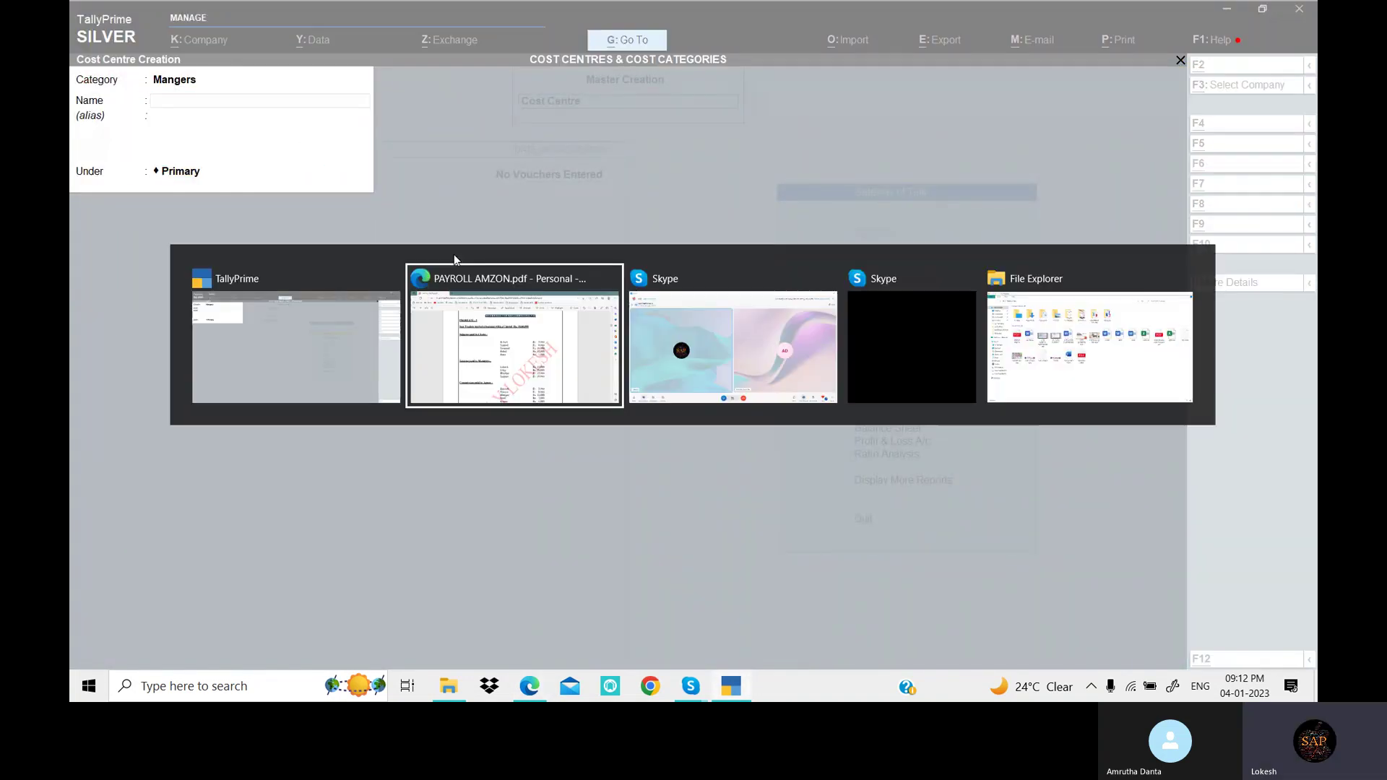
{"action": "key", "text": "alt+Tab"}
{"action": "type", "text": "Sanjeev"}
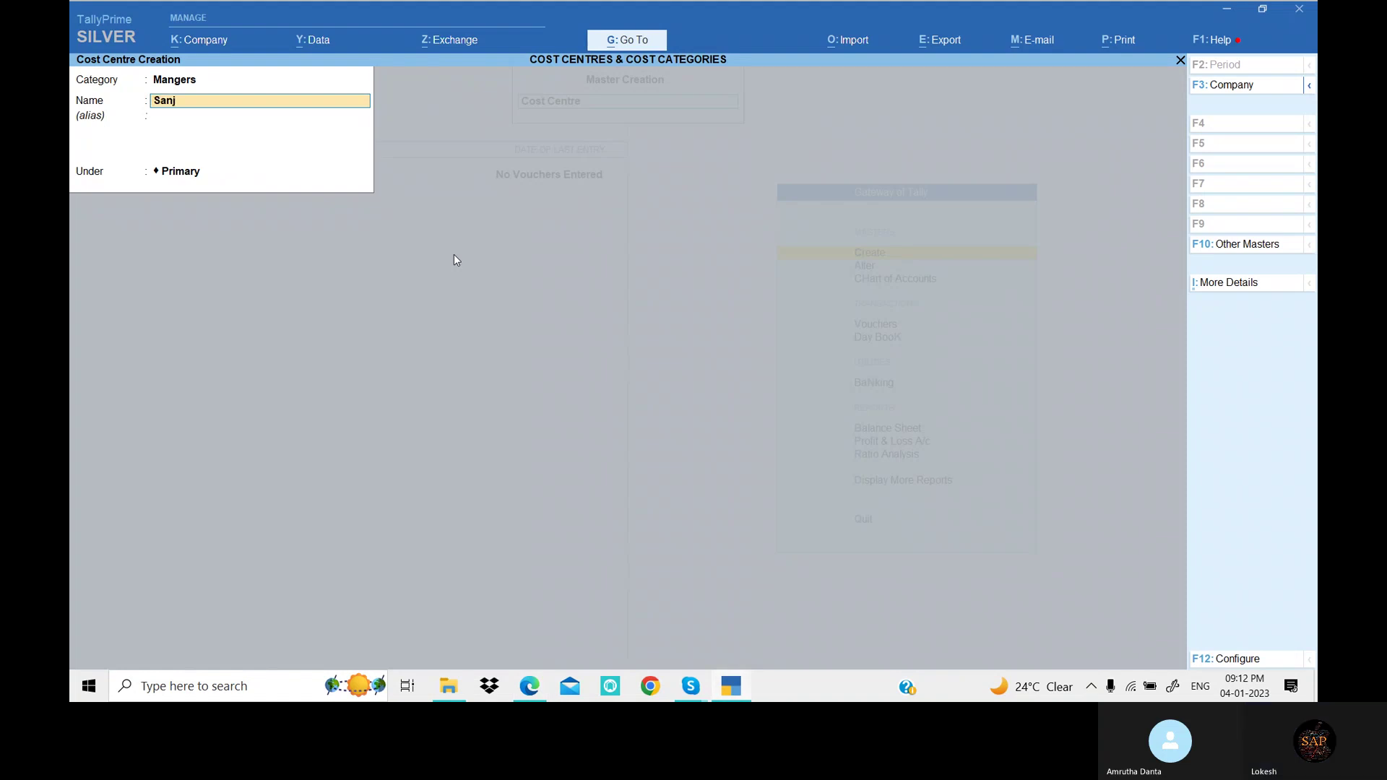
{"action": "key", "text": "Return"}
{"action": "key", "text": "Return"}
{"action": "key", "text": "ctrl+a"}
Change the category to Agents and create a cost centre for the first listed agent, under Primary.
{"action": "key", "text": "BackSpace"}
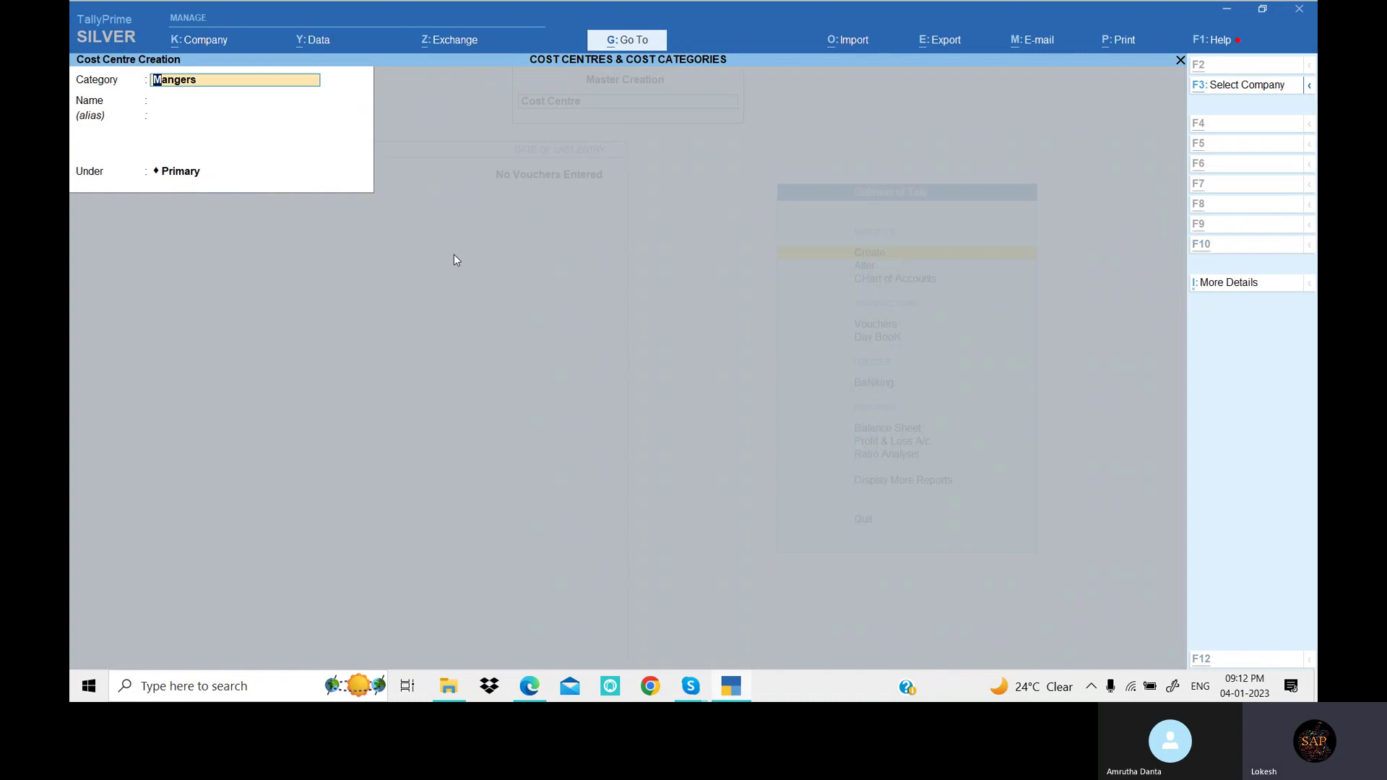
{"action": "type", "text": "a"}
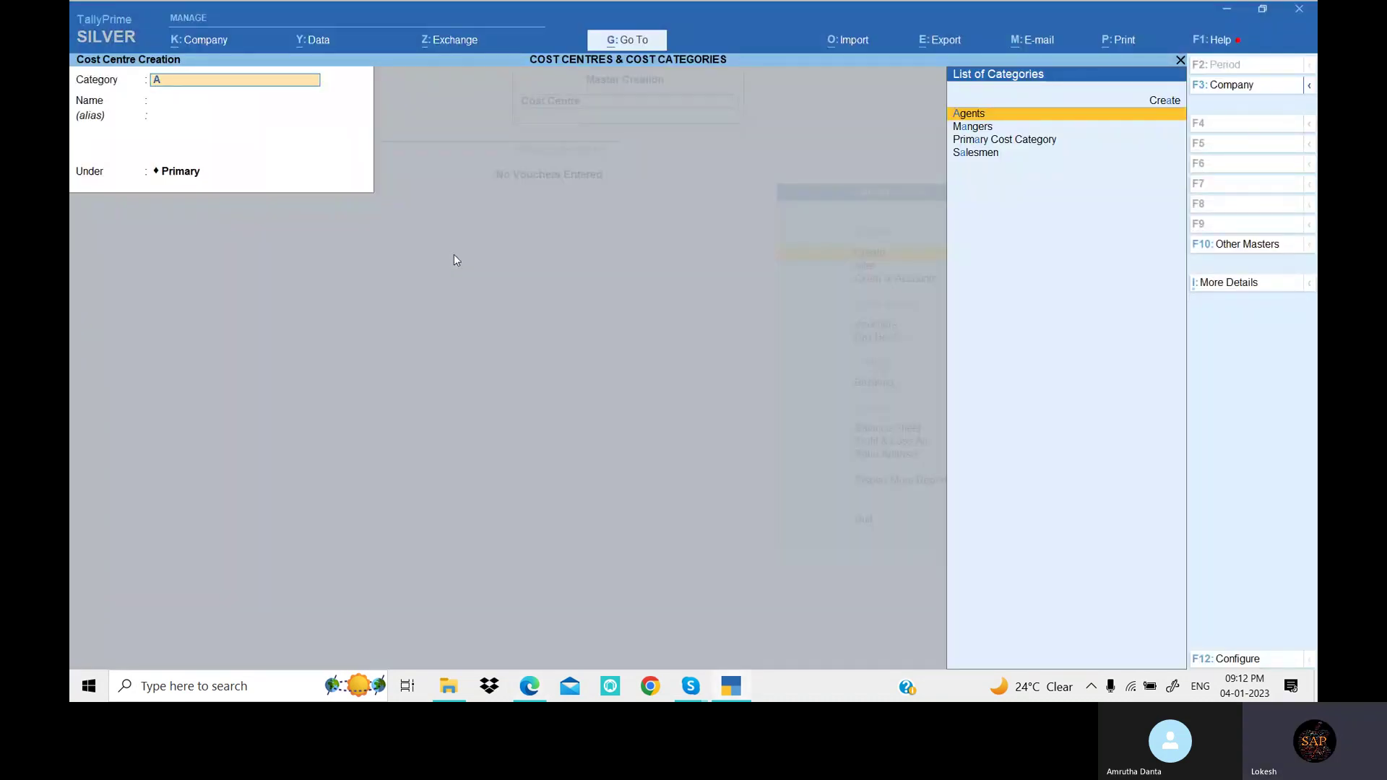
{"action": "key", "text": "Return"}
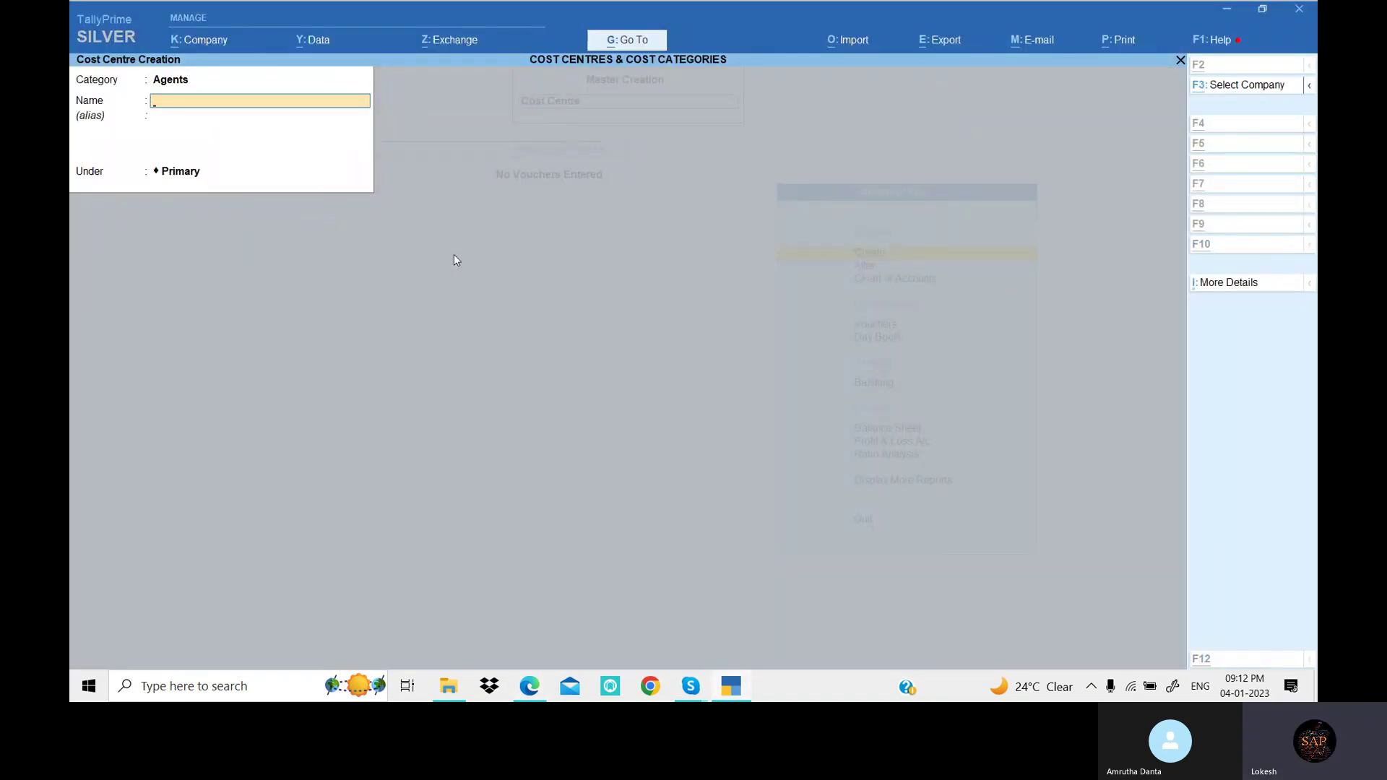
{"action": "key", "text": "alt+Tab"}
{"action": "scroll", "coordinate": [662, 353], "scroll_direction": "down", "scroll_amount": 1}
{"action": "key", "text": "alt+Tab"}
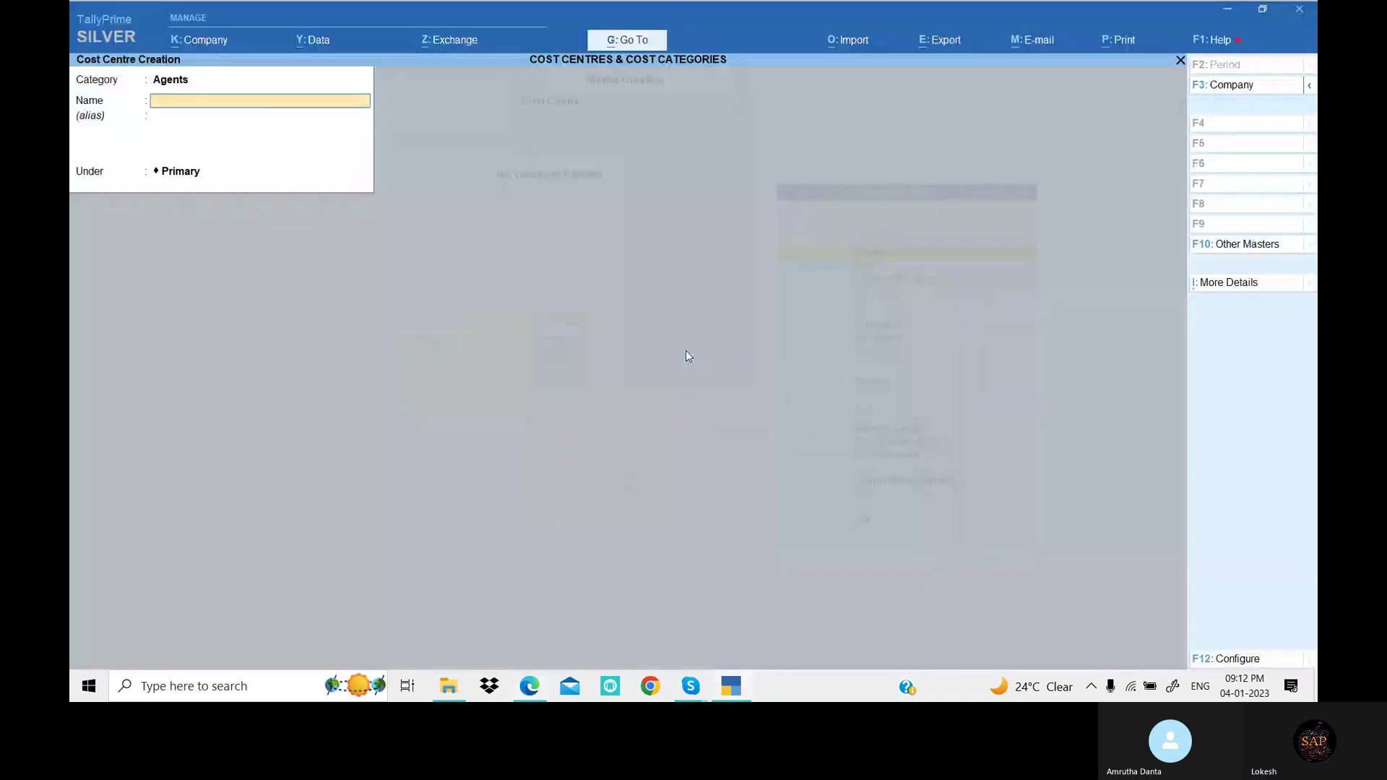
{"action": "type", "text": "Ramesh"}
{"action": "key", "text": "Return"}
{"action": "key", "text": "Return"}
{"action": "key", "text": "Return"}
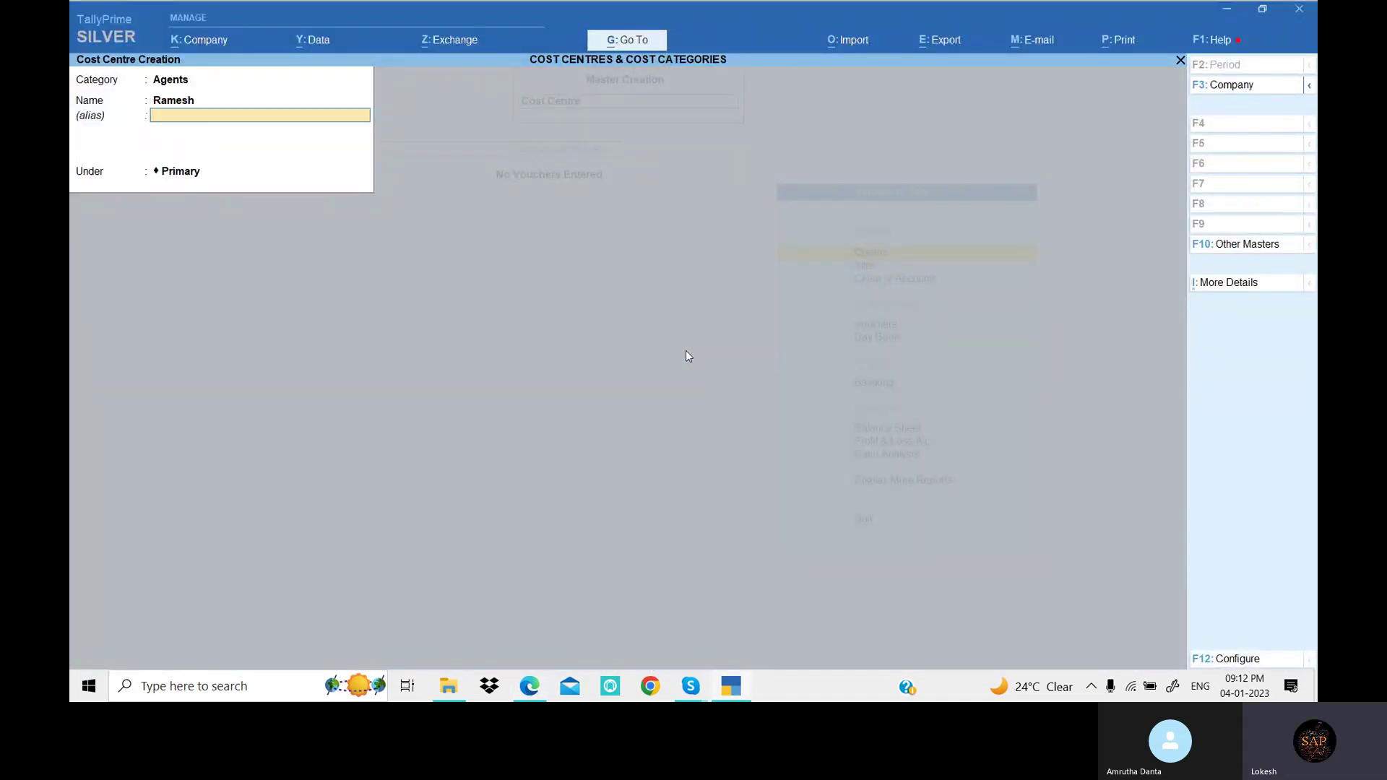
Create a cost centre for the second listed agent in the Agents category, under Primary.
{"action": "key", "text": "alt+Tab"}
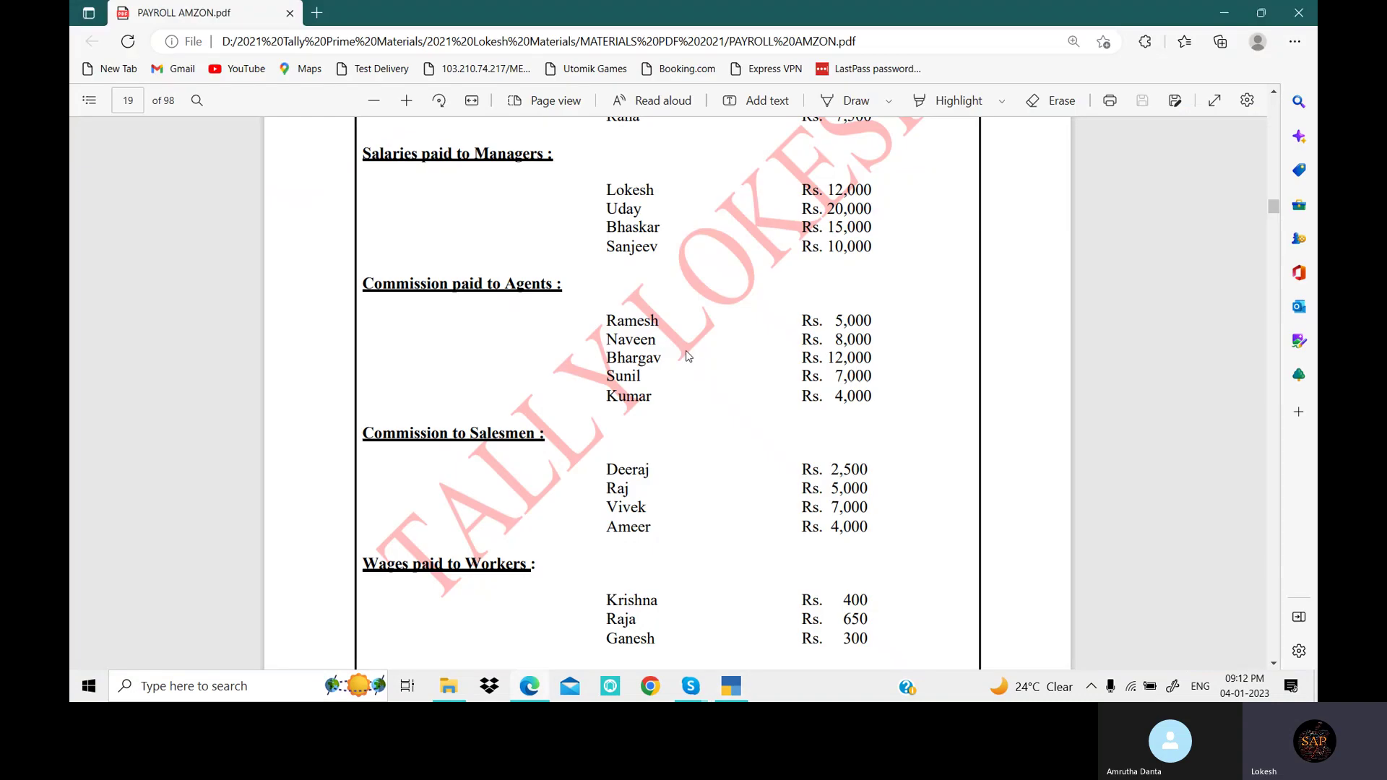
{"action": "key", "text": "alt+Tab"}
{"action": "key", "text": "alt+Tab"}
{"action": "key", "text": "alt+Tab"}
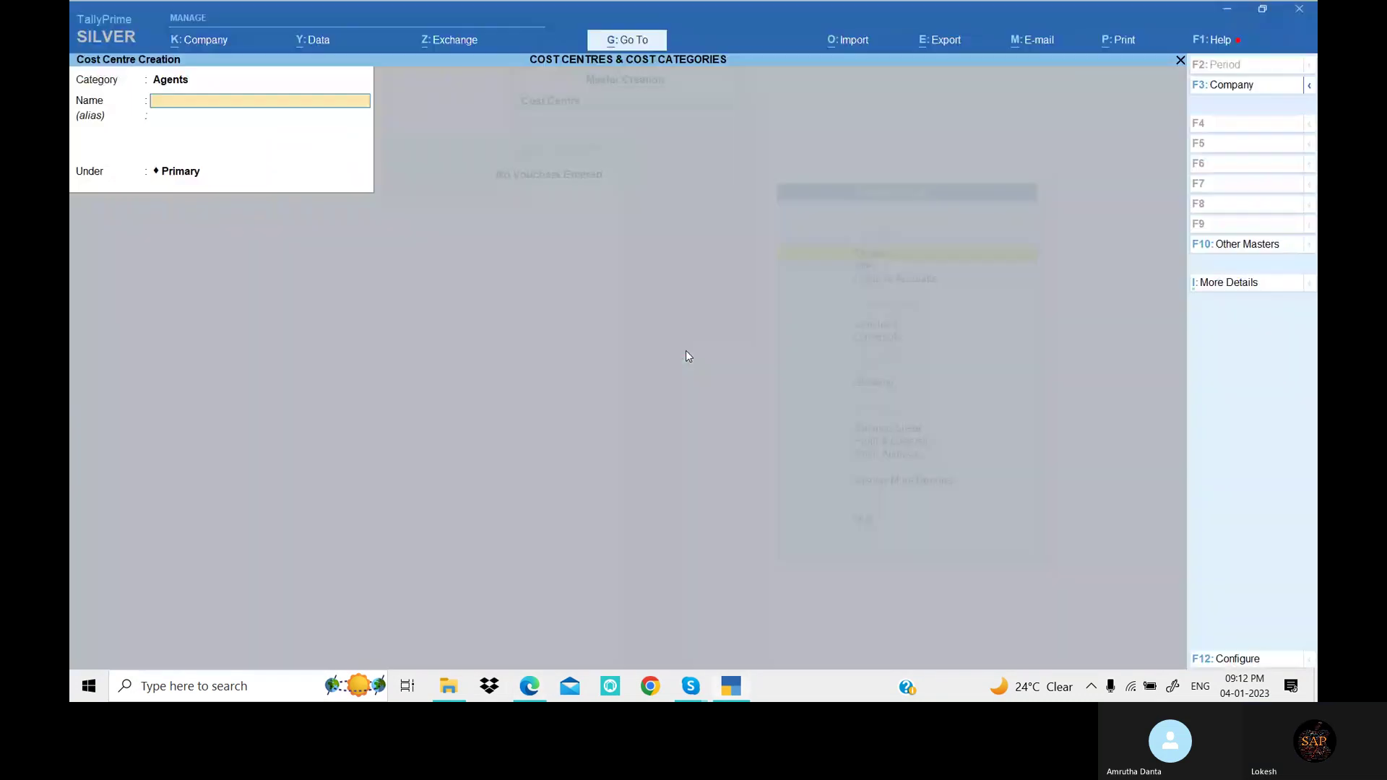
{"action": "type", "text": "Naveen"}
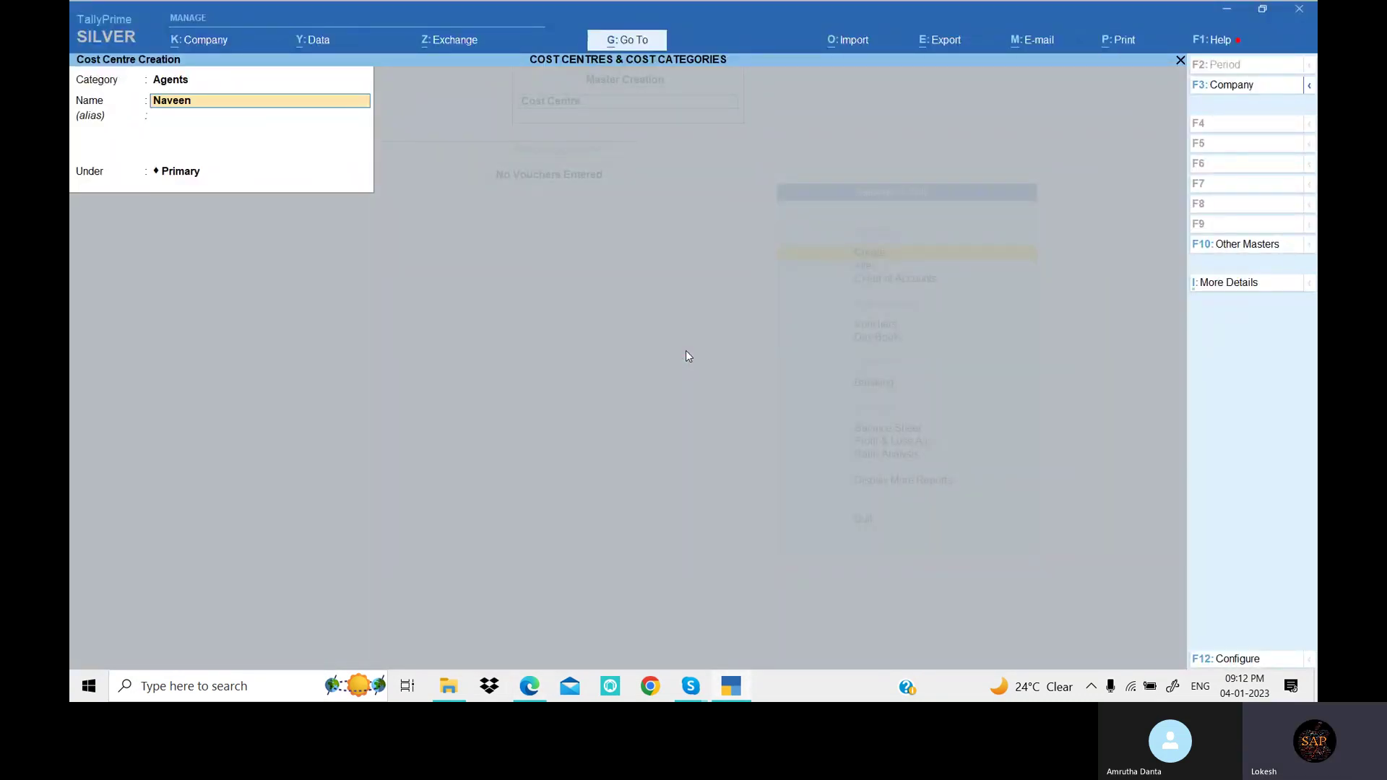
{"action": "key", "text": "Return"}
{"action": "key", "text": "Return"}
{"action": "key", "text": "Return"}
{"action": "key", "text": "Return"}
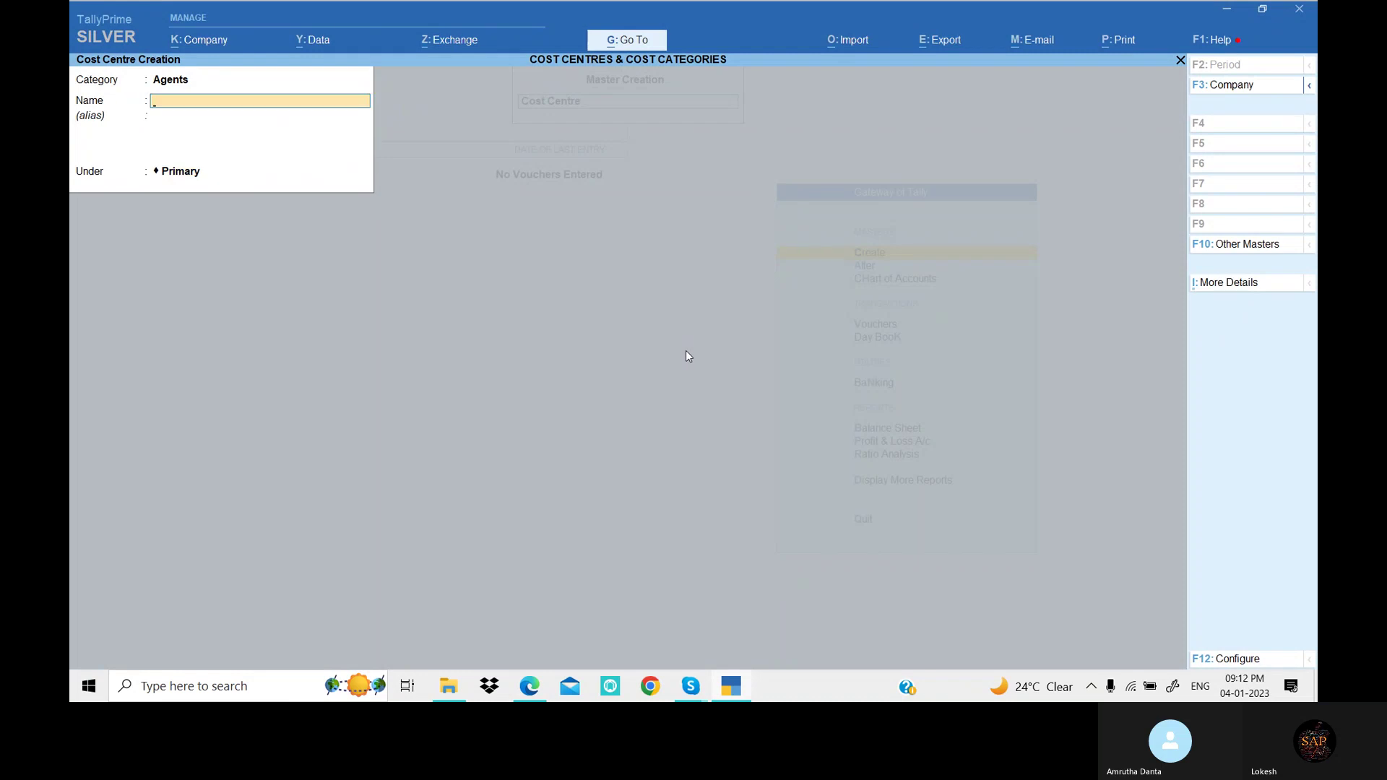
Create a cost centre for the third listed agent in the Agents category, under Primary.
{"action": "key", "text": "alt+Tab"}
{"action": "key", "text": "alt+Tab"}
{"action": "type", "text": "Bharga"}
{"action": "key", "text": "Return"}
{"action": "key", "text": "Return"}
{"action": "key", "text": "Return"}
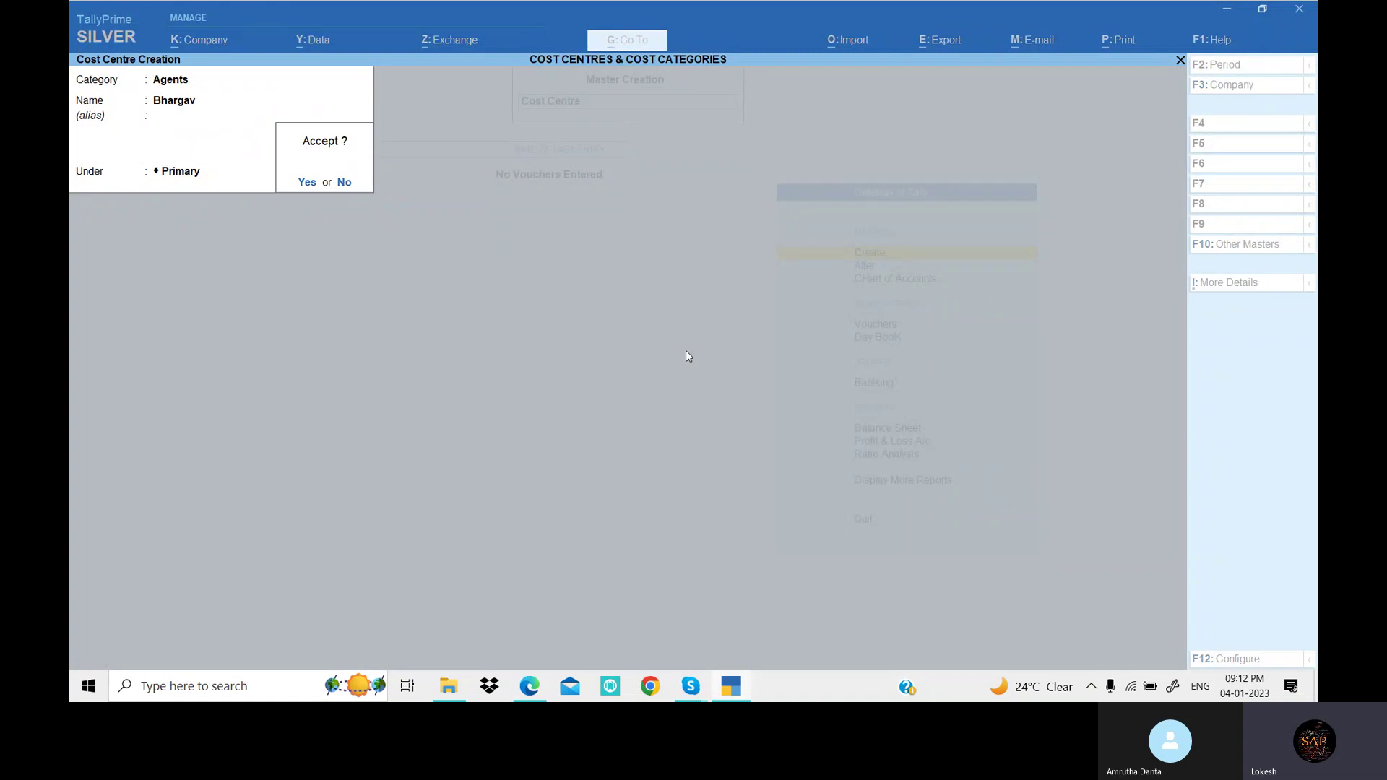
{"action": "key", "text": "Return"}
Create a cost centre for the fourth listed agent in the Agents category, under Primary.
{"action": "key", "text": "alt+Tab"}
{"action": "key", "text": "alt+Tab"}
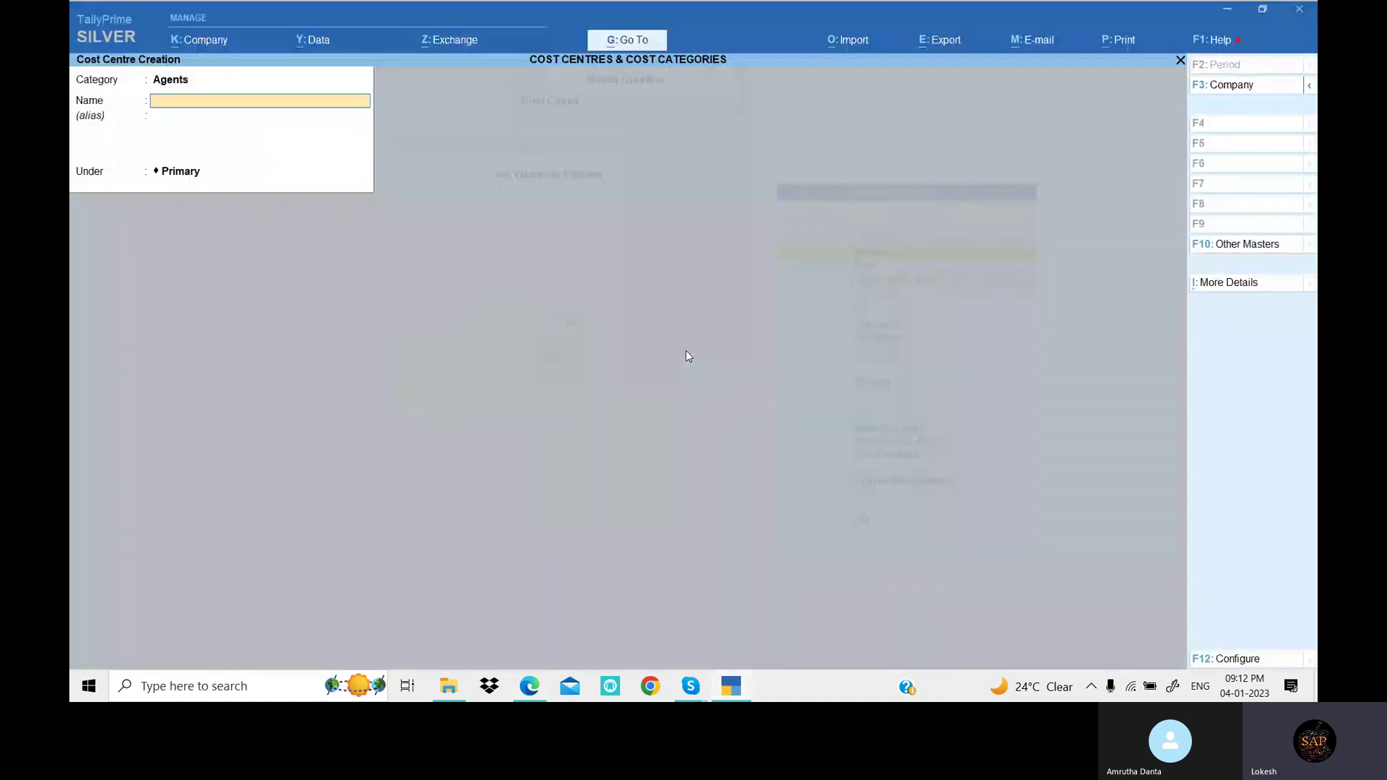
{"action": "type", "text": "Su"}
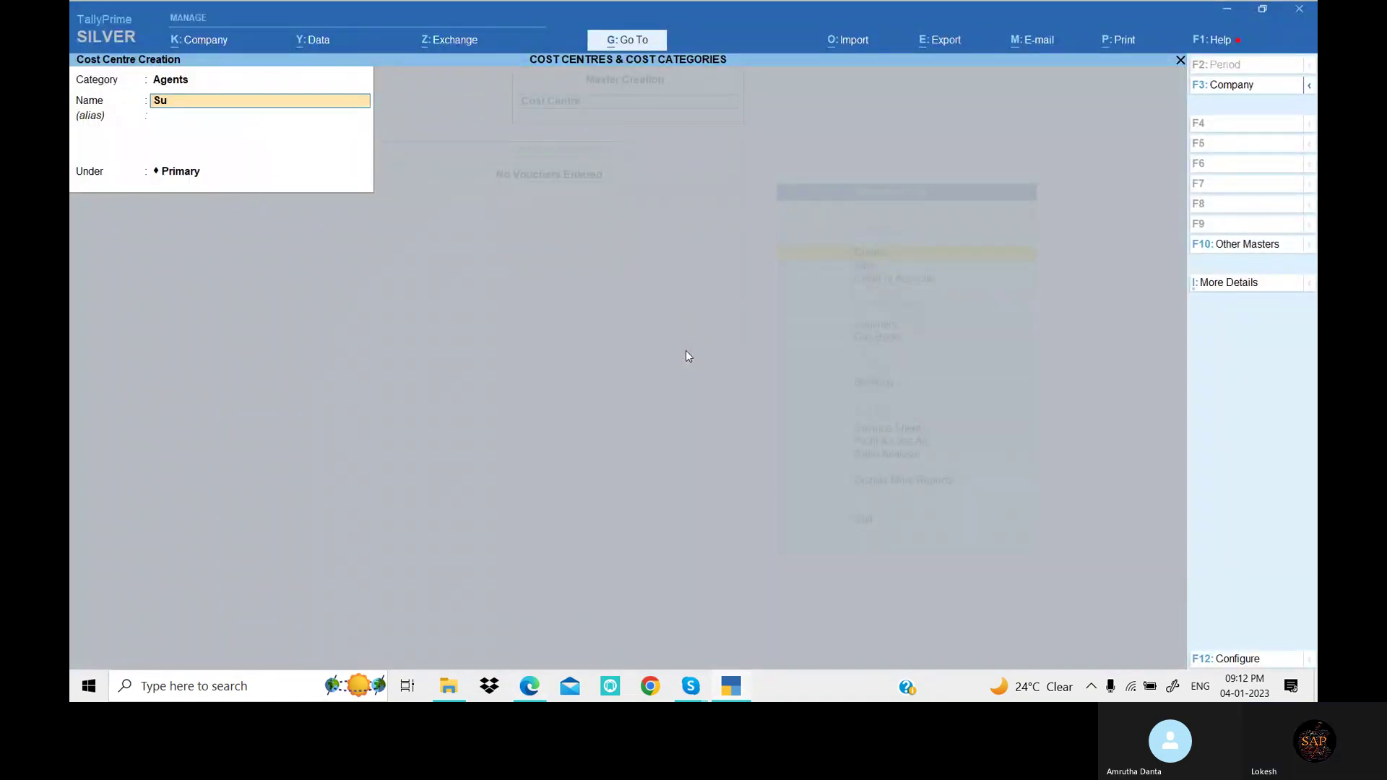
{"action": "type", "text": "nil"}
{"action": "key", "text": "Return"}
{"action": "key", "text": "Return"}
{"action": "key", "text": "Return"}
{"action": "key", "text": "Return"}
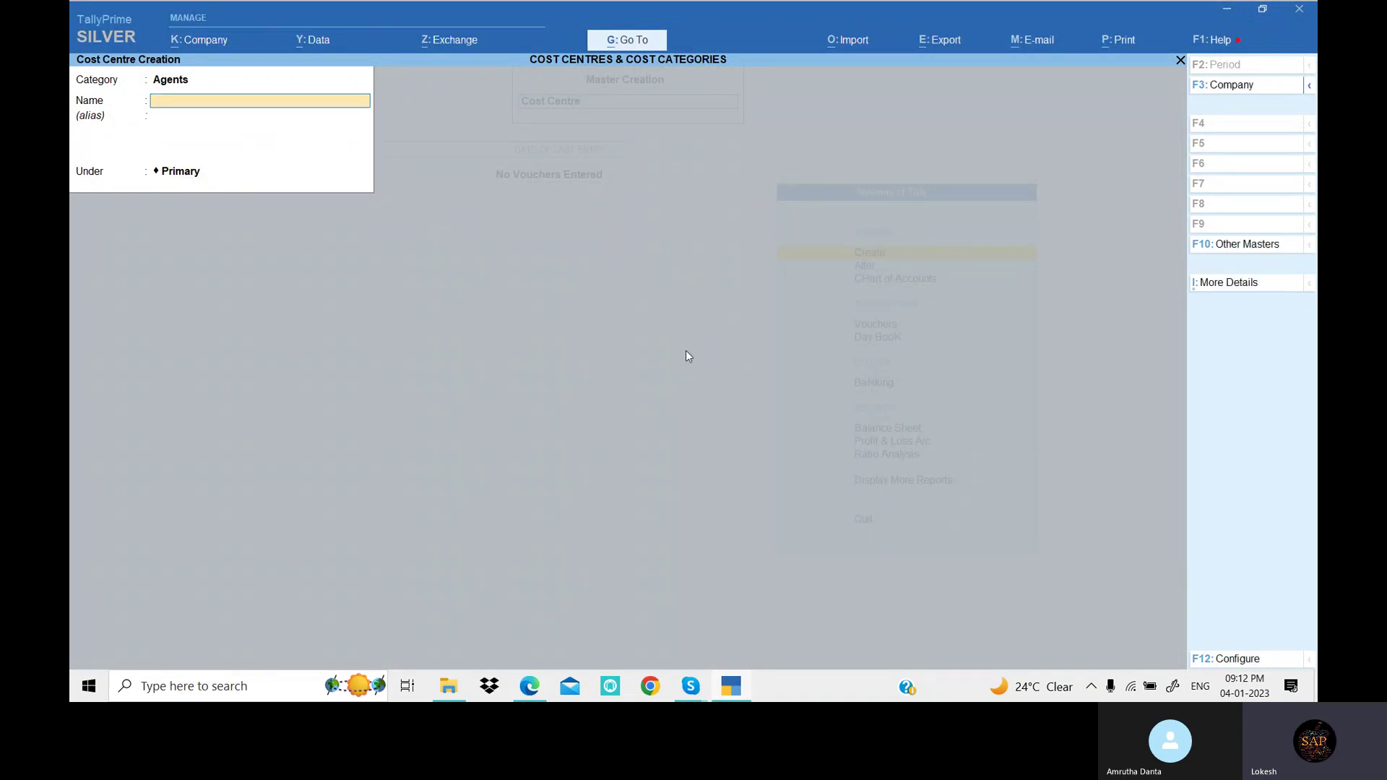
Create a cost centre for the fifth listed agent in the Agents category, under Primary.
{"action": "key", "text": "alt+Tab"}
{"action": "key", "text": "alt+Tab"}
{"action": "type", "text": "Kumar"}
{"action": "key", "text": "Return"}
{"action": "key", "text": "Return"}
{"action": "key", "text": "Return"}
Change the category to Salesmen and create a cost centre for the first listed salesman, under Primary.
{"action": "key", "text": "BackSpace"}
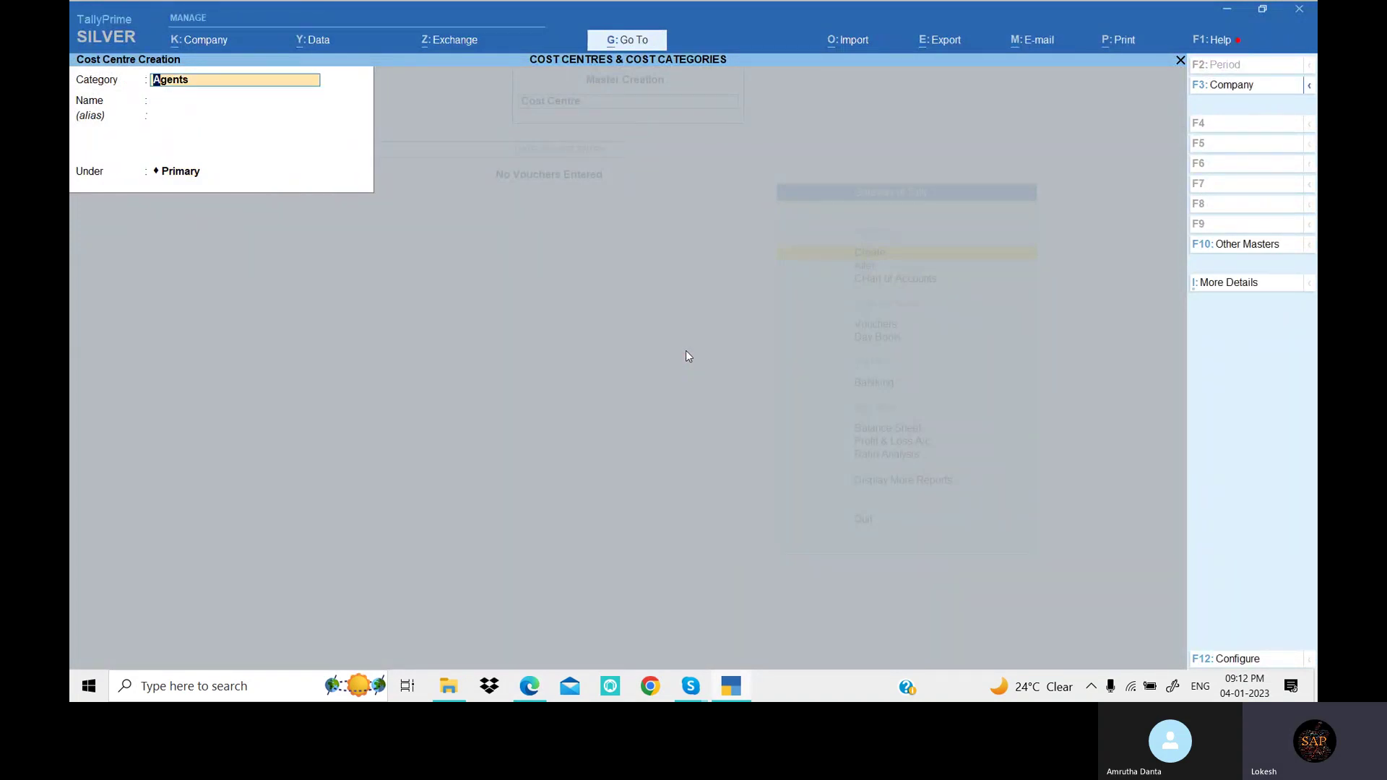
{"action": "key", "text": "alt+Tab"}
{"action": "key", "text": "alt+Tab"}
{"action": "type", "text": "Sal"}
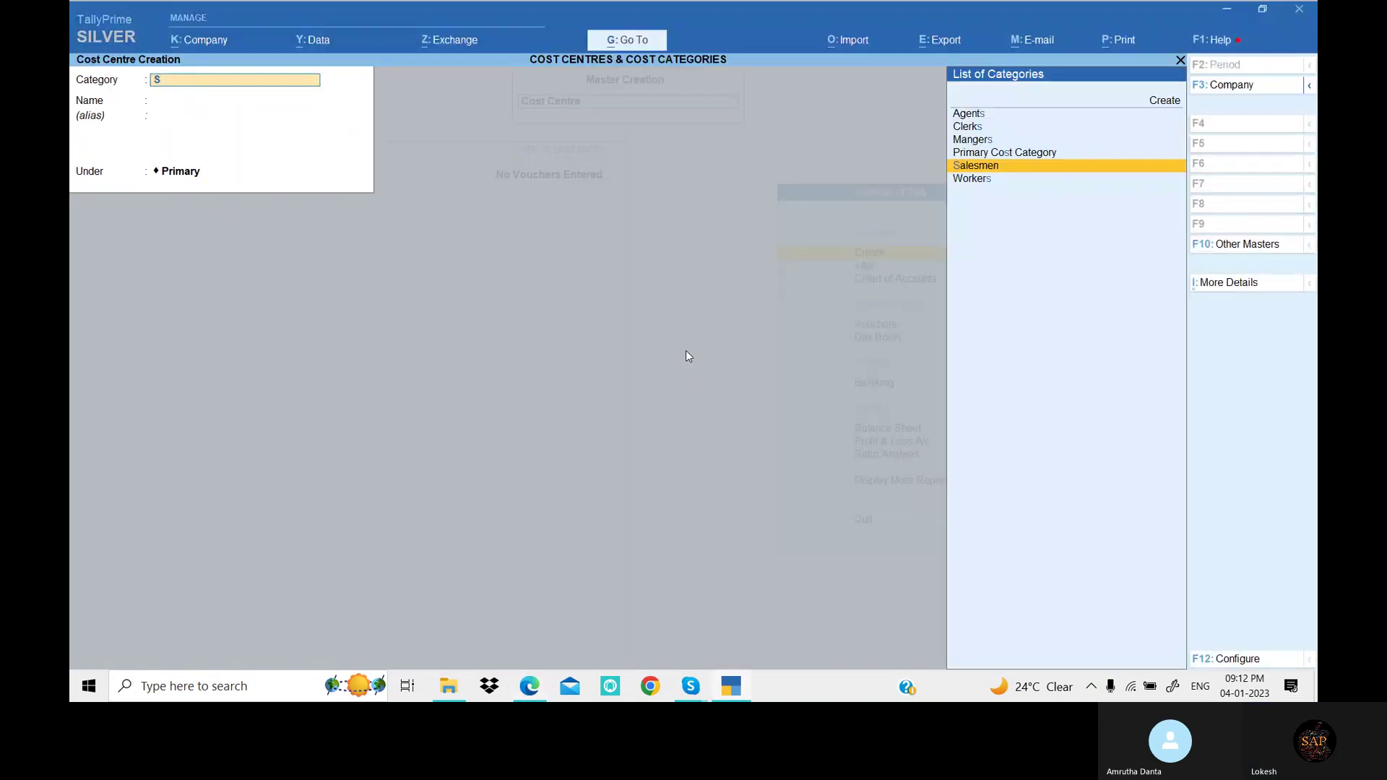
{"action": "key", "text": "Return"}
{"action": "key", "text": "alt+Tab"}
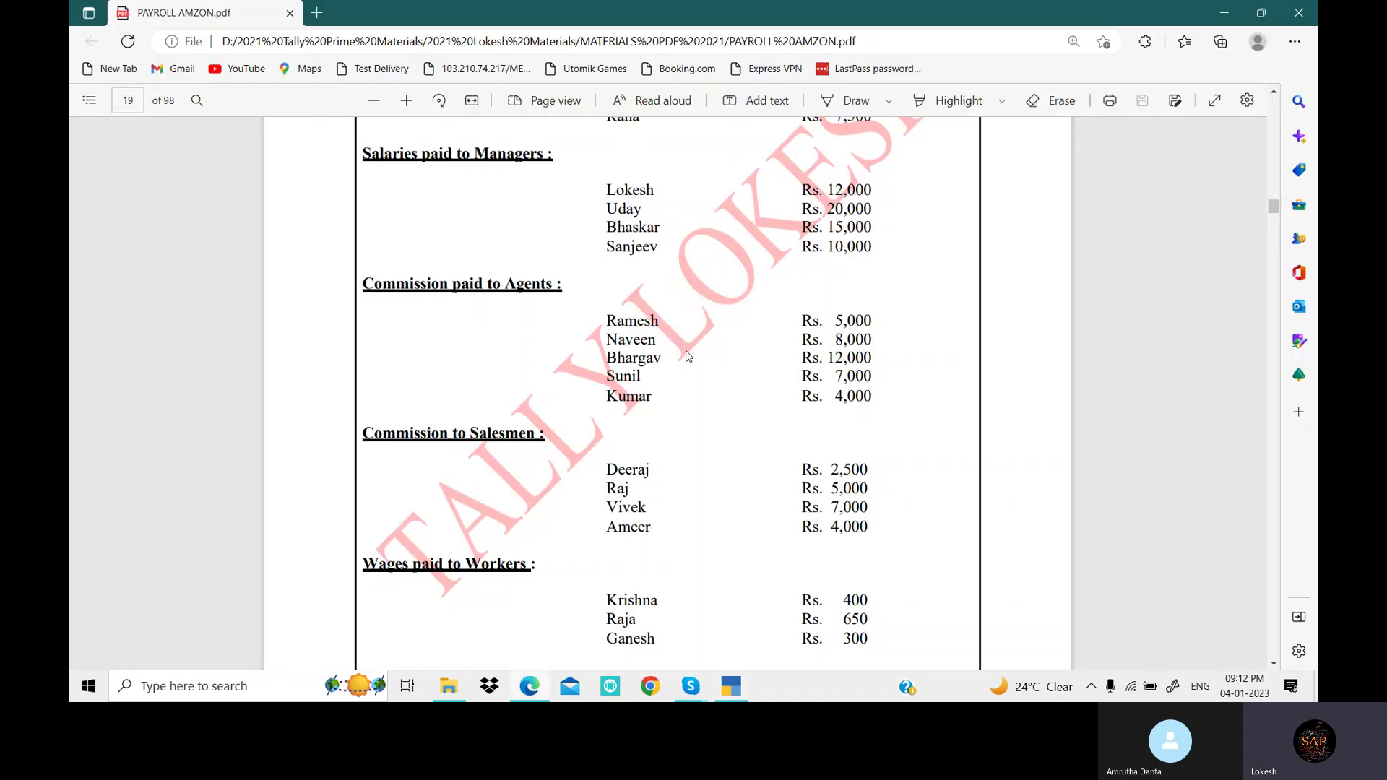
{"action": "key", "text": "alt+Tab"}
{"action": "type", "text": "Deera"}
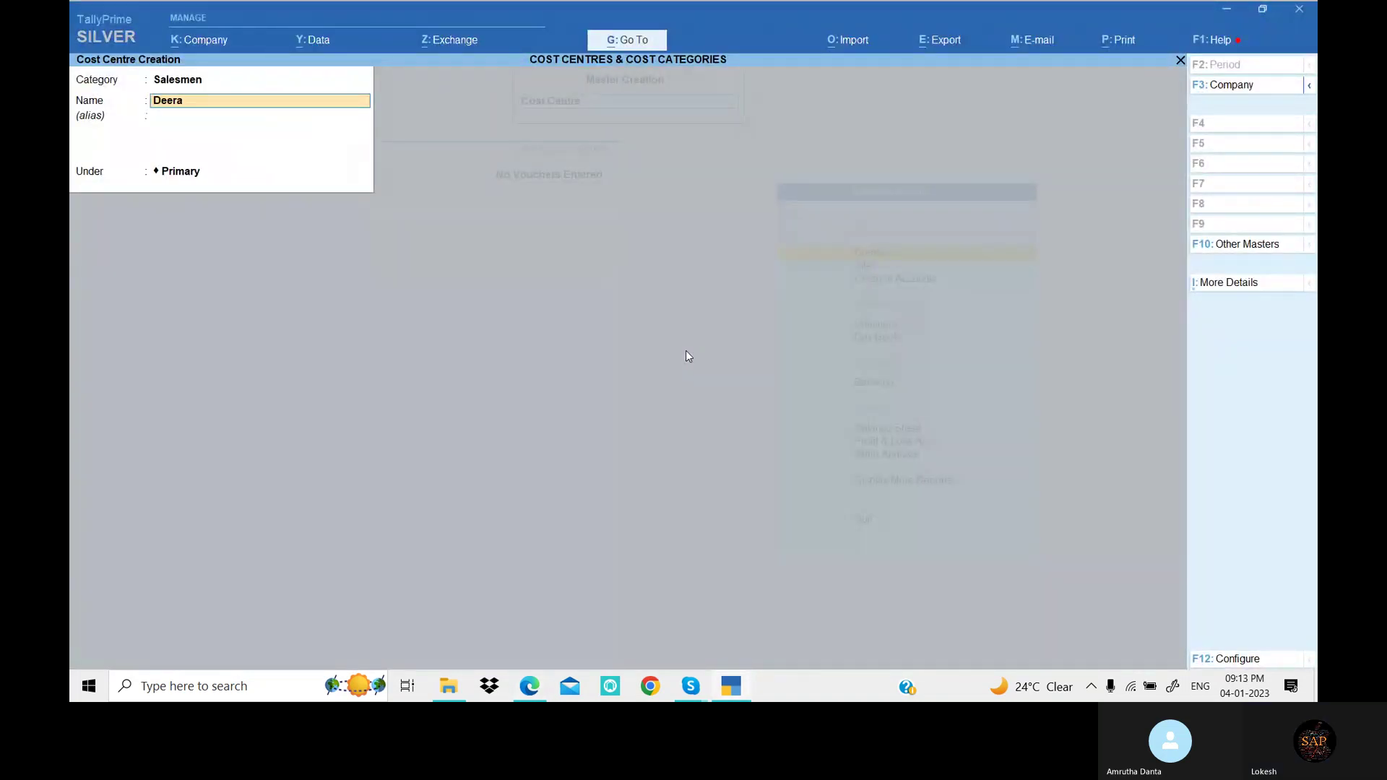
{"action": "type", "text": "j"}
{"action": "key", "text": "Return"}
{"action": "key", "text": "Return"}
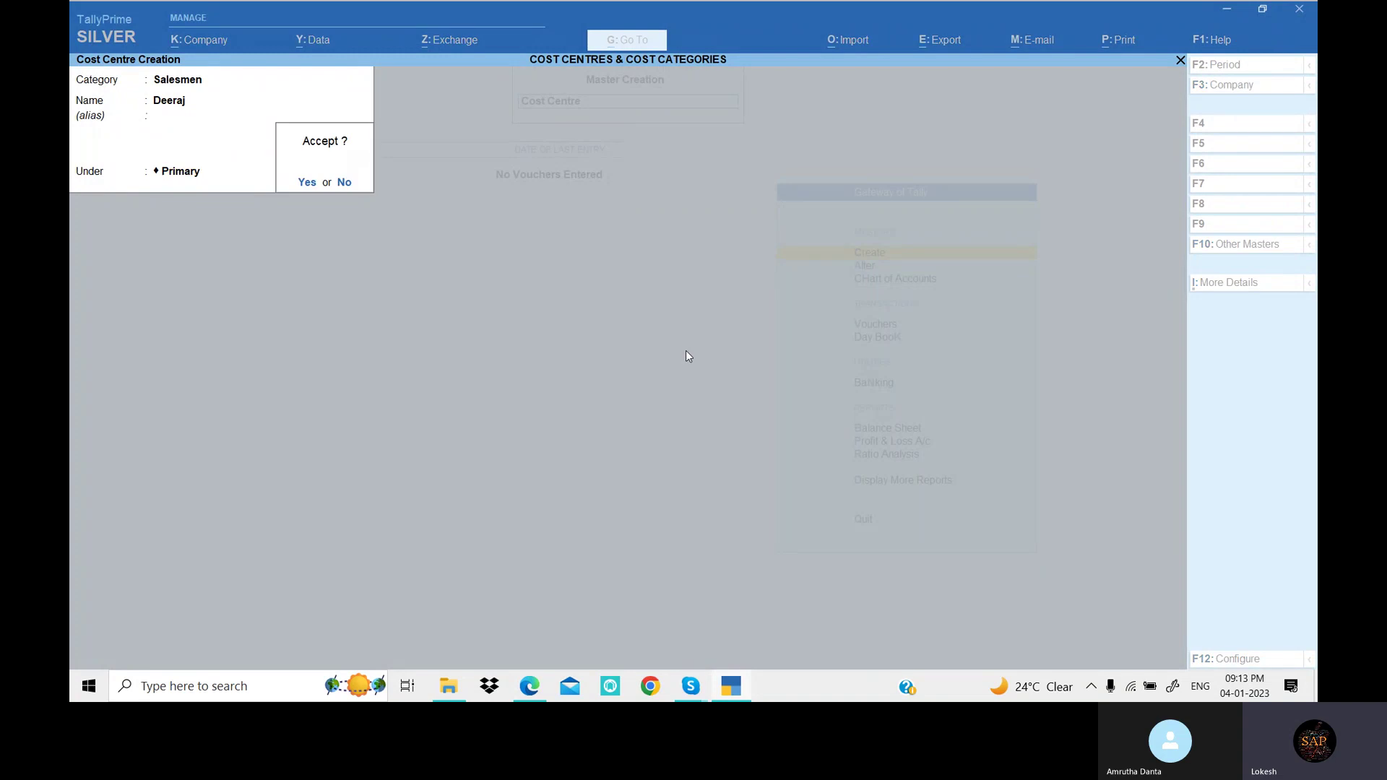
{"action": "key", "text": "Return"}
Create a cost centre for the second listed salesman in the Salesmen category, under Primary.
{"action": "key", "text": "alt+Tab"}
{"action": "key", "text": "alt+Tab"}
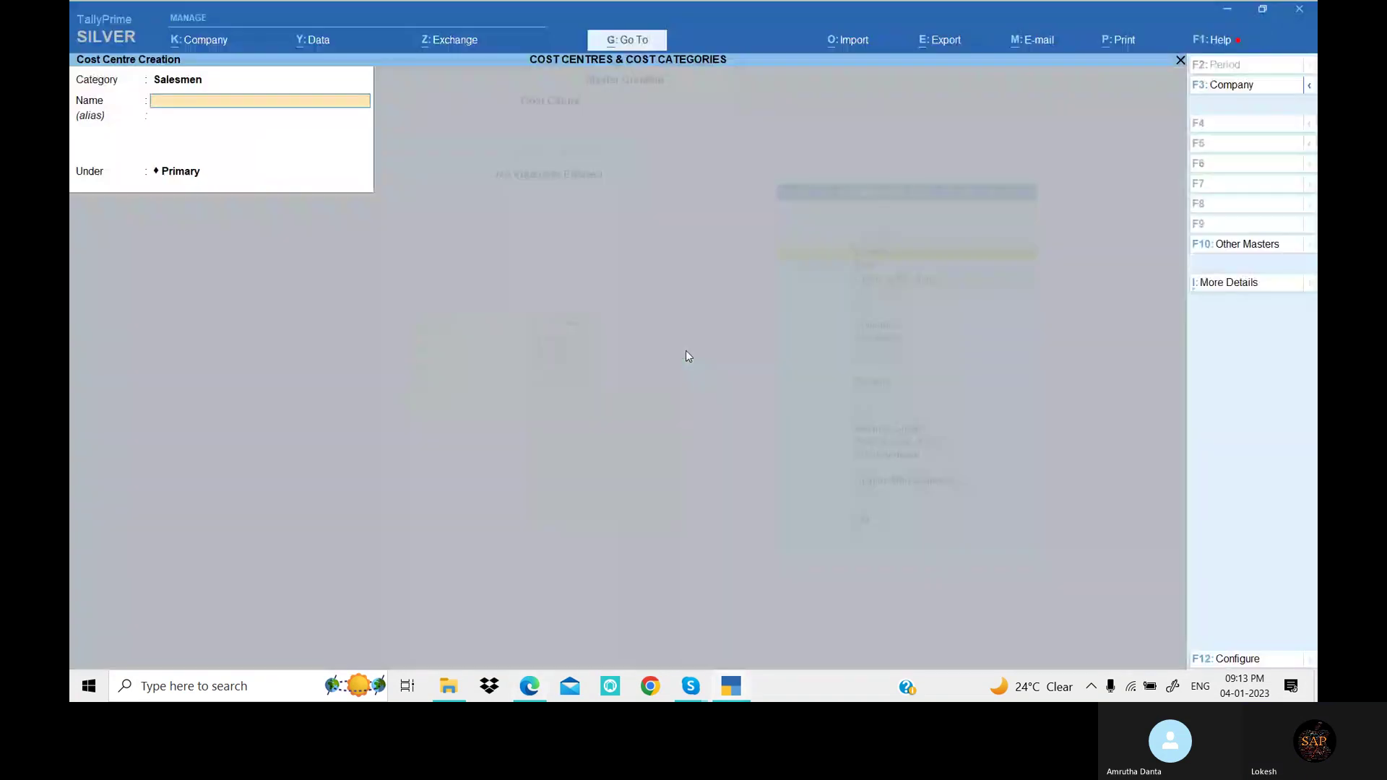
{"action": "type", "text": "Raj"}
{"action": "key", "text": "Return"}
{"action": "key", "text": "Return"}
{"action": "key", "text": "Return"}
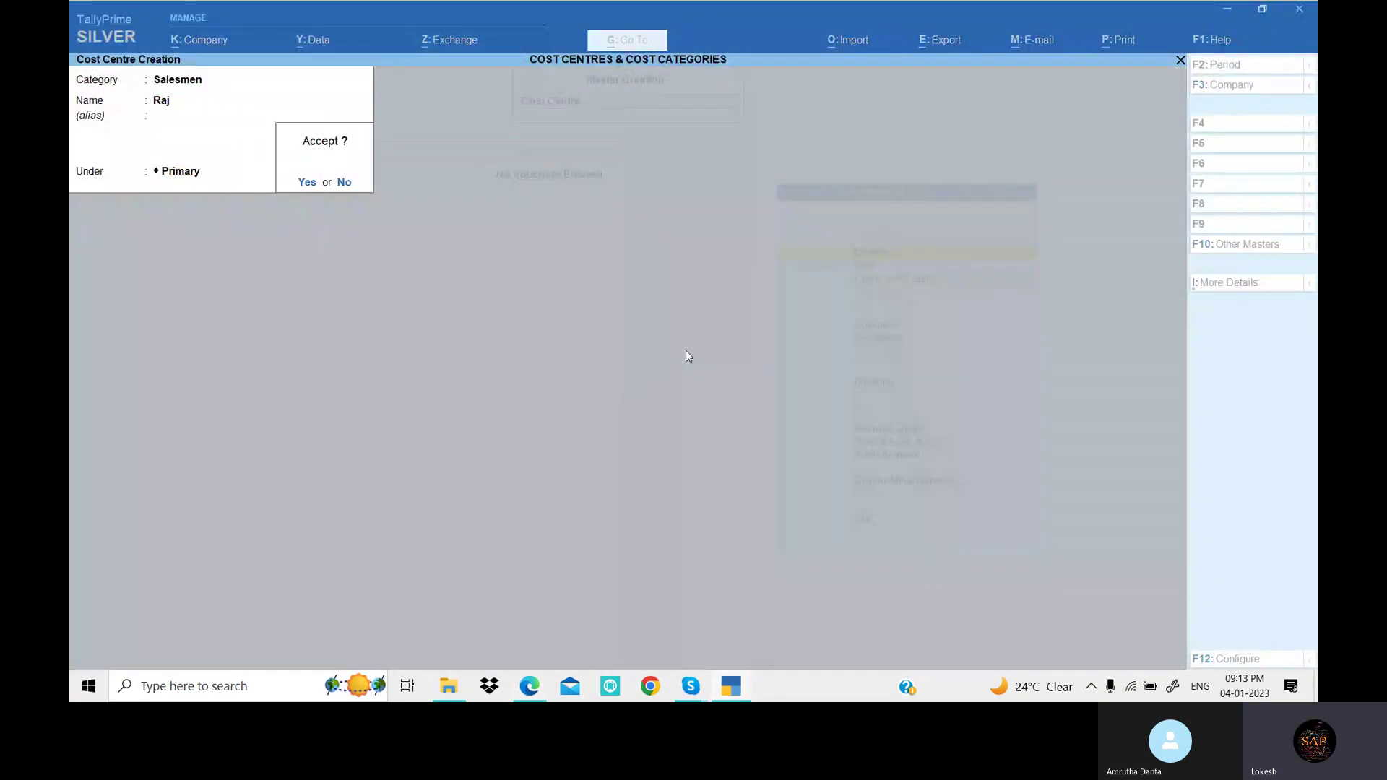
{"action": "key", "text": "Return"}
Create a cost centre for the third listed salesman in the Salesmen category, under Primary.
{"action": "key", "text": "alt+Tab"}
{"action": "key", "text": "alt+Tab"}
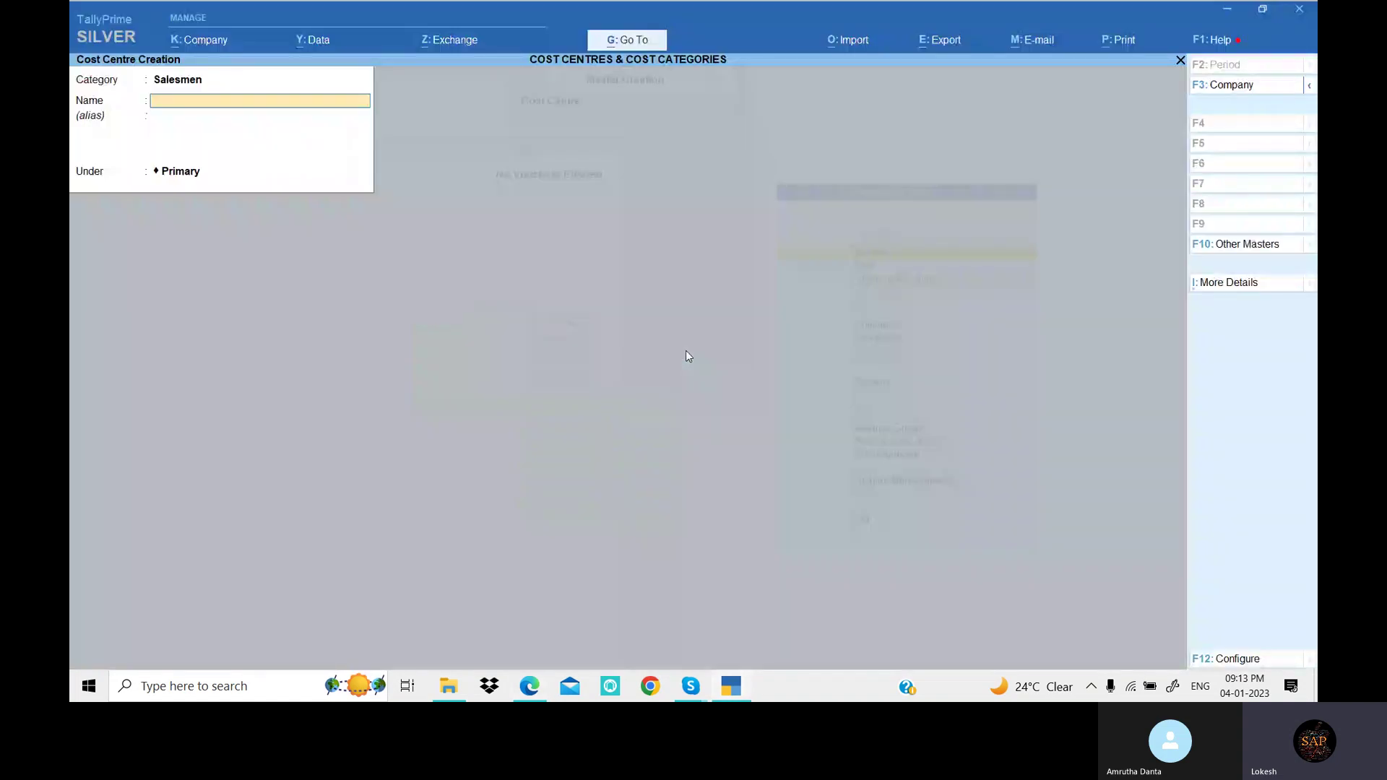
{"action": "type", "text": "Vi"}
{"action": "key", "text": "Return"}
{"action": "key", "text": "Return"}
{"action": "key", "text": "Return"}
{"action": "key", "text": "Return"}
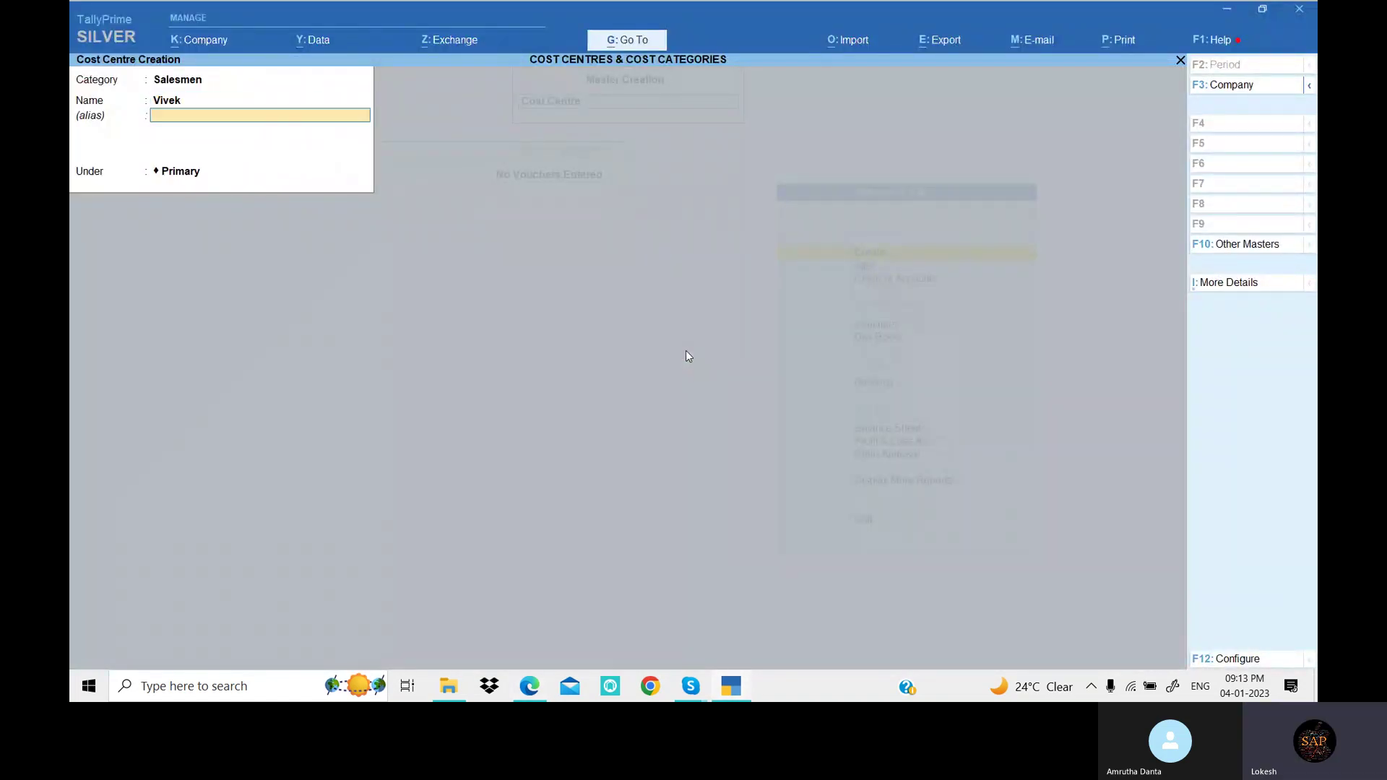
Create a cost centre for the fourth listed salesman in the Salesmen category, under Primary.
{"action": "key", "text": "alt+Tab"}
{"action": "key", "text": "alt+Tab"}
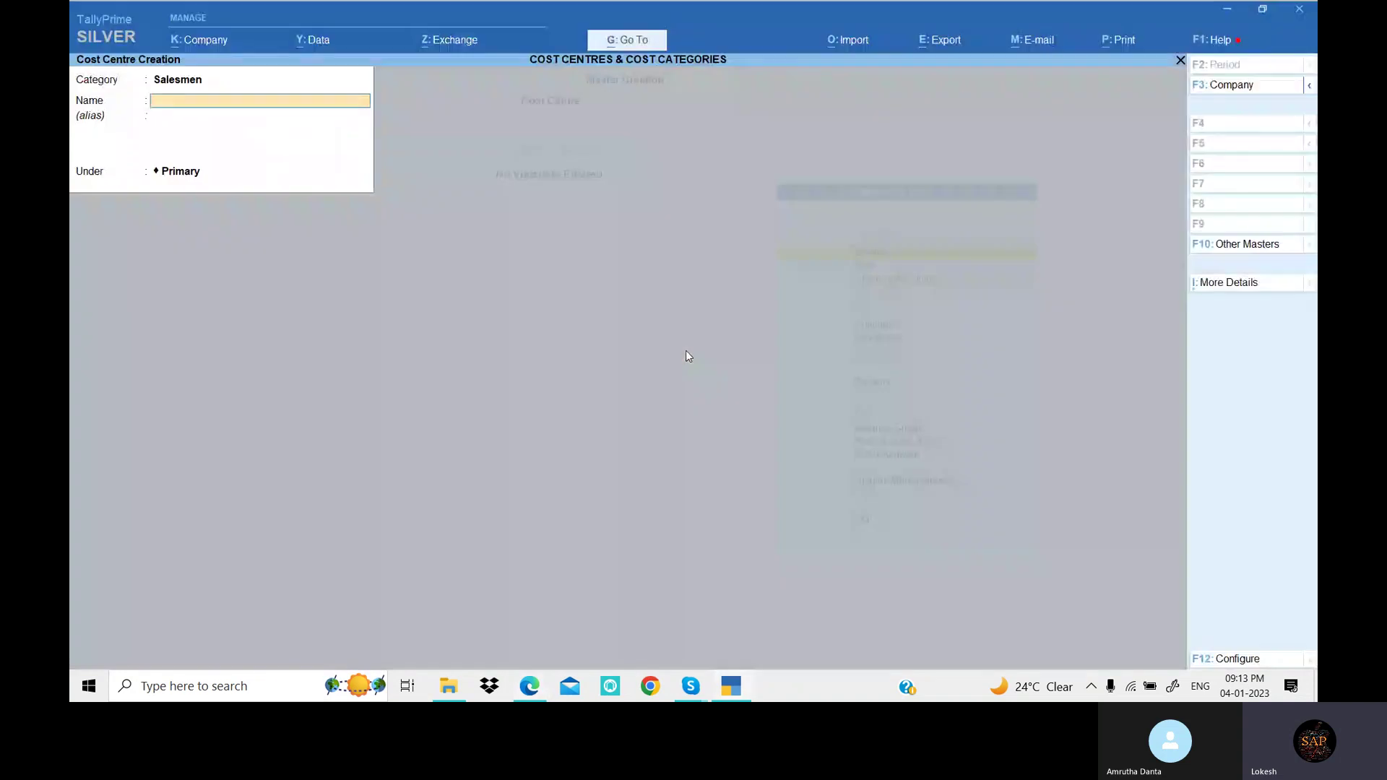
{"action": "type", "text": "Am"}
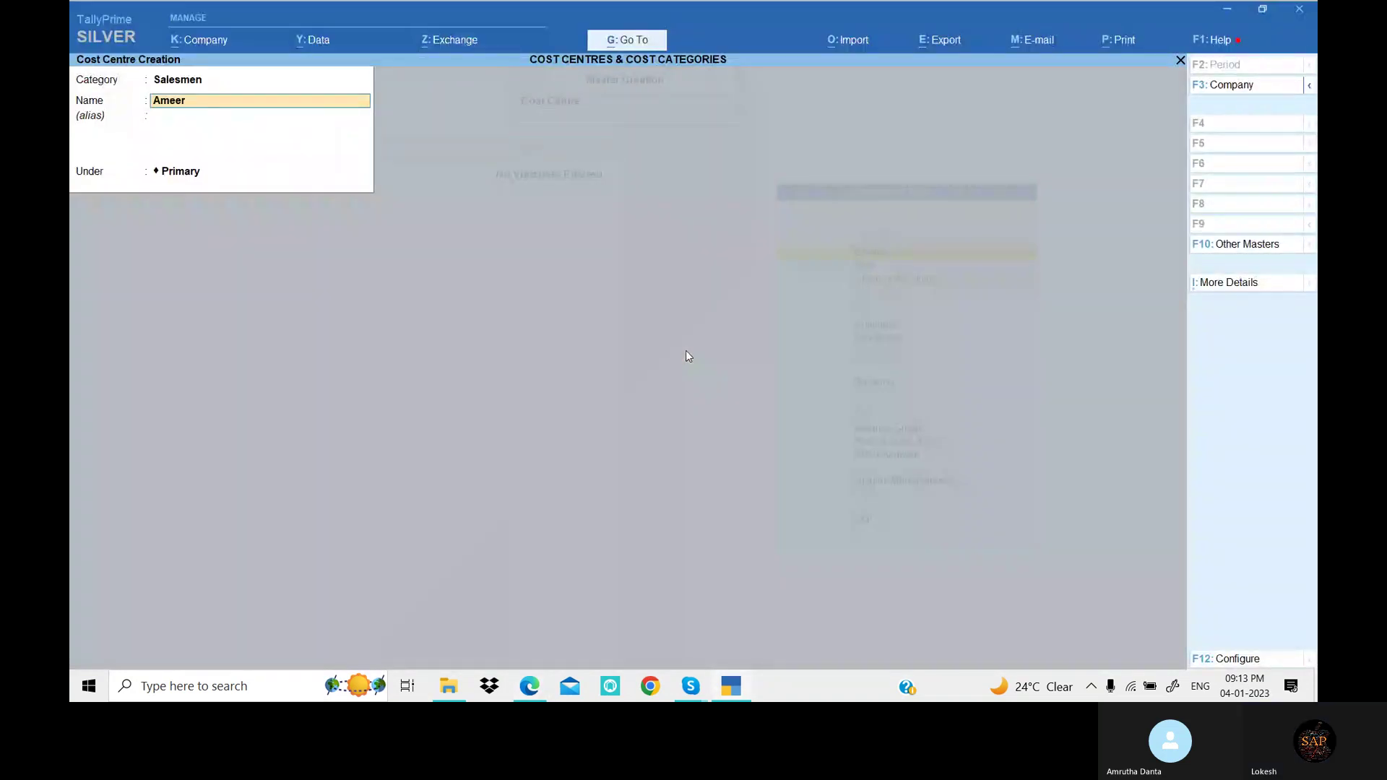
{"action": "type", "text": "eer"}
{"action": "key", "text": "Return"}
{"action": "key", "text": "Return"}
{"action": "key", "text": "Return"}
{"action": "key", "text": "Return"}
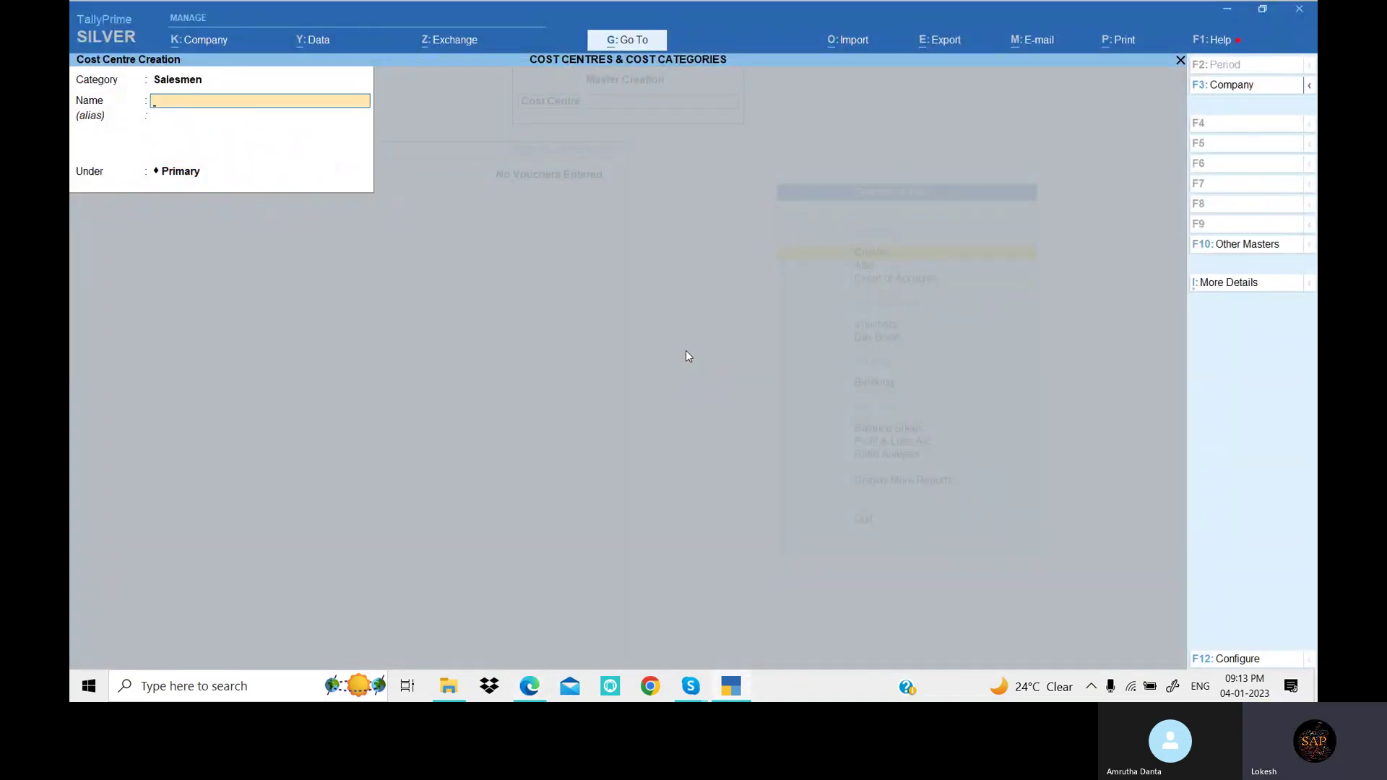
Change the category to Workers and create a cost centre for the first listed worker, under Primary.
{"action": "key", "text": "BackSpace"}
{"action": "key", "text": "alt+Tab"}
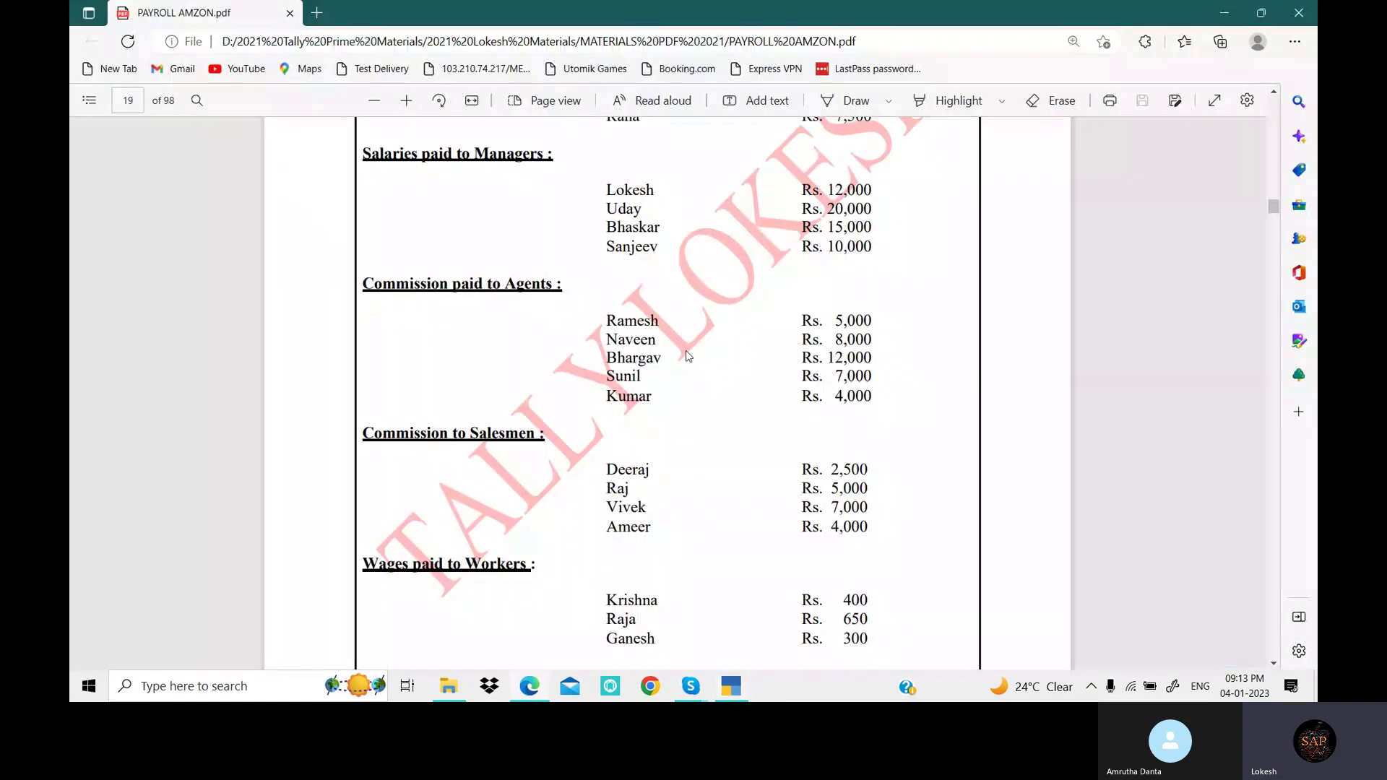
{"action": "key", "text": "alt+Tab"}
{"action": "type", "text": "w"}
{"action": "key", "text": "Return"}
{"action": "key", "text": "alt+Tab"}
{"action": "key", "text": "alt+Tab"}
{"action": "type", "text": "Kris"}
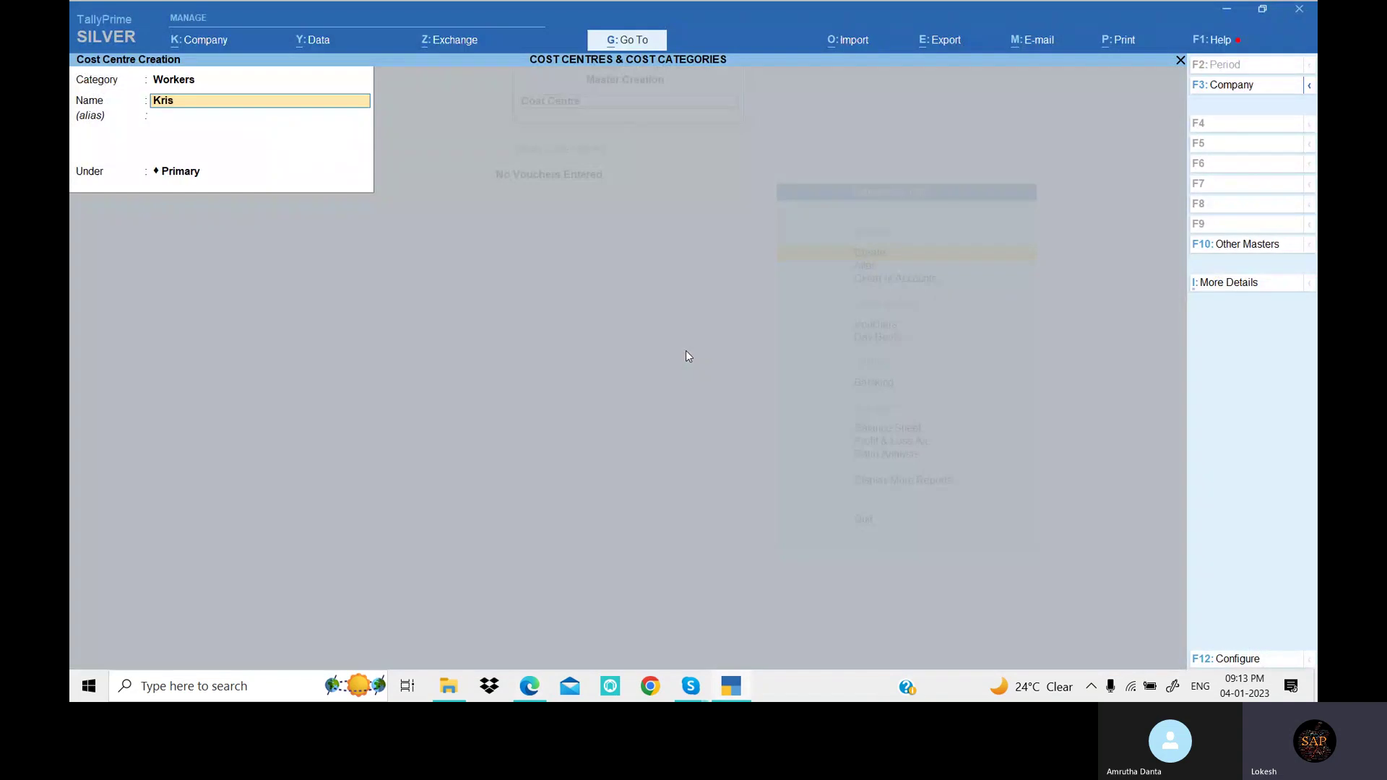
{"action": "type", "text": "hna"}
{"action": "key", "text": "Return"}
{"action": "key", "text": "Return"}
{"action": "key", "text": "Return"}
{"action": "key", "text": "Return"}
Create a cost centre for the second listed worker in the Workers category, under Primary.
{"action": "type", "text": "Raj"}
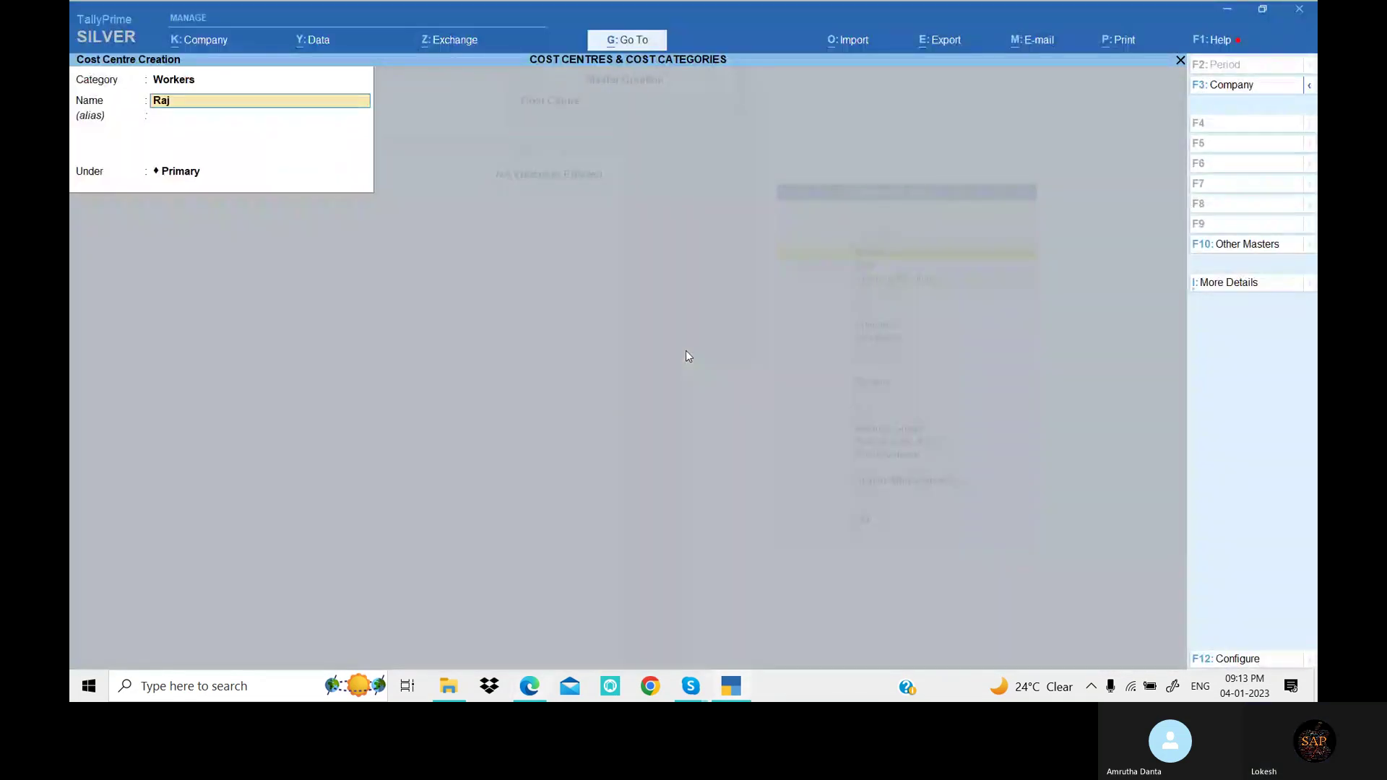
{"action": "type", "text": "a"}
{"action": "key", "text": "Return"}
{"action": "key", "text": "Return"}
{"action": "key", "text": "Return"}
{"action": "key", "text": "Return"}
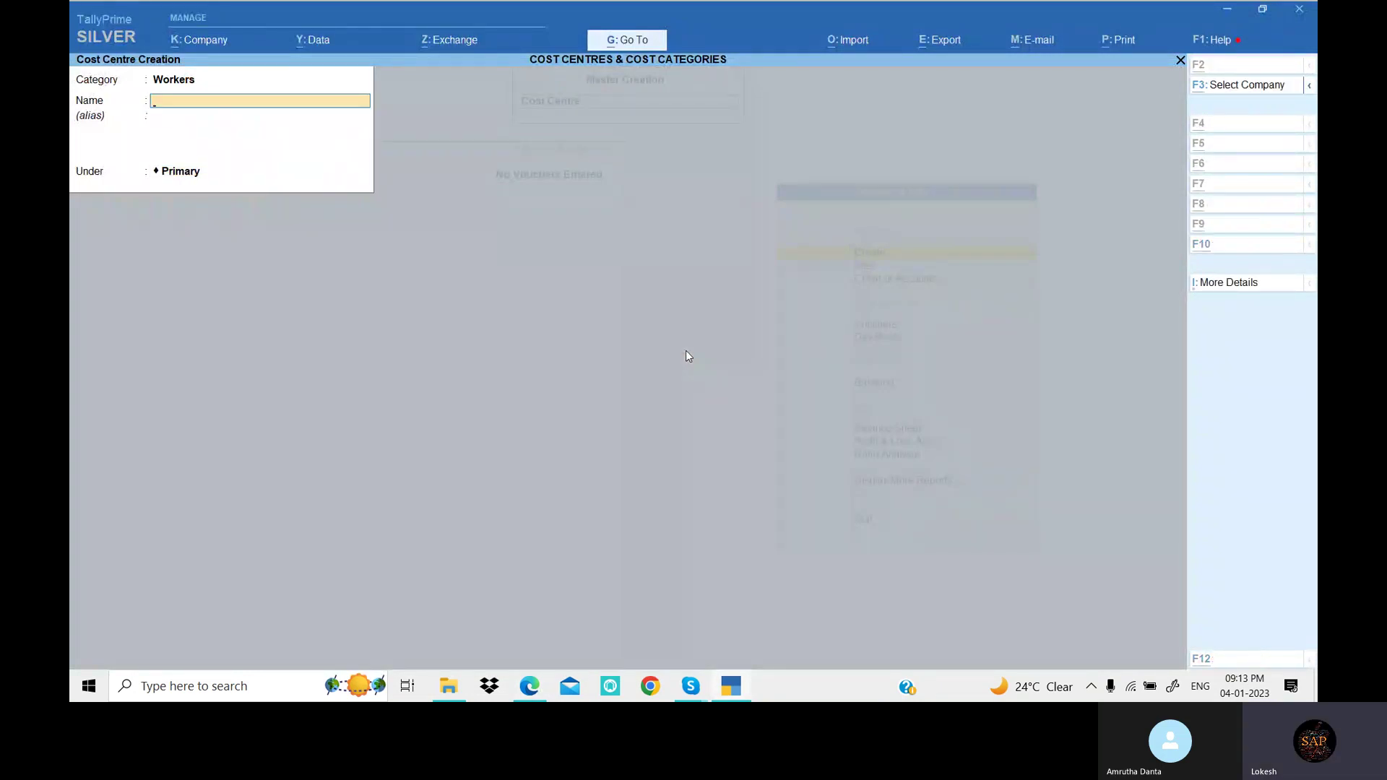
Create a cost centre for the third listed worker in the Workers category, under Primary.
{"action": "key", "text": "alt+Tab"}
{"action": "key", "text": "alt+Tab"}
{"action": "type", "text": "Ganesh"}
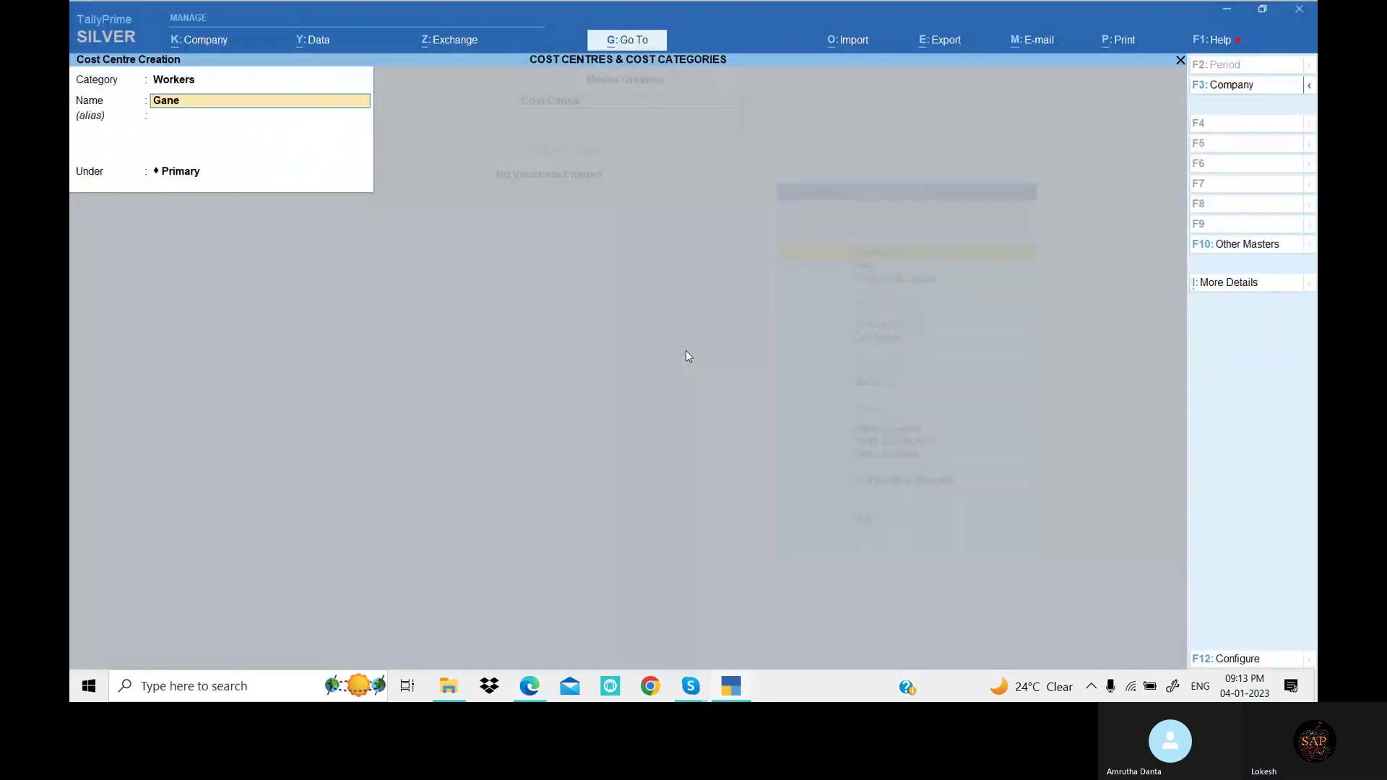
{"action": "key", "text": "Return"}
{"action": "key", "text": "Return"}
{"action": "key", "text": "Return"}
{"action": "key", "text": "Return"}
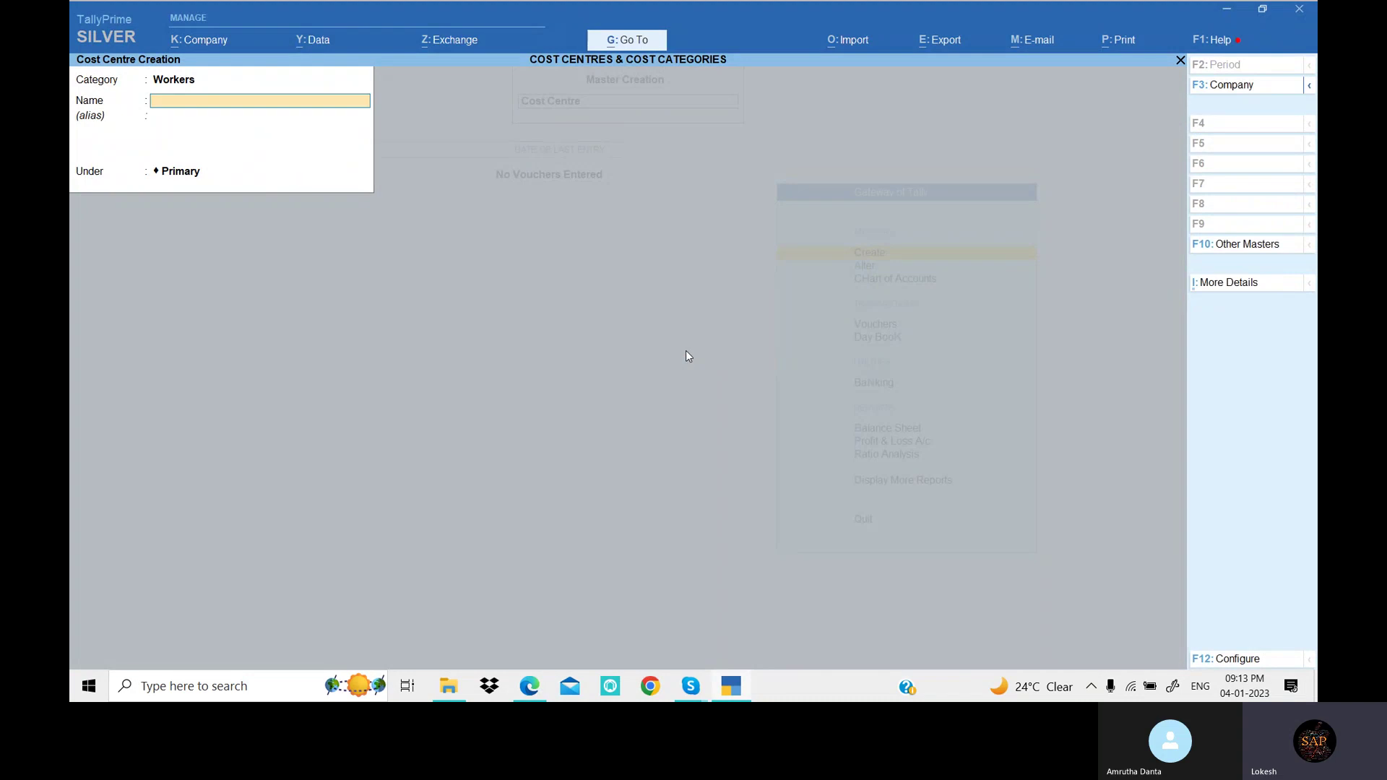
Check the exercise's groups in the payroll PDF, leave cost centre creation and open accounting voucher entry.
{"action": "key", "text": "alt+Tab"}
{"action": "scroll", "coordinate": [688, 366], "scroll_direction": "down", "scroll_amount": 3}
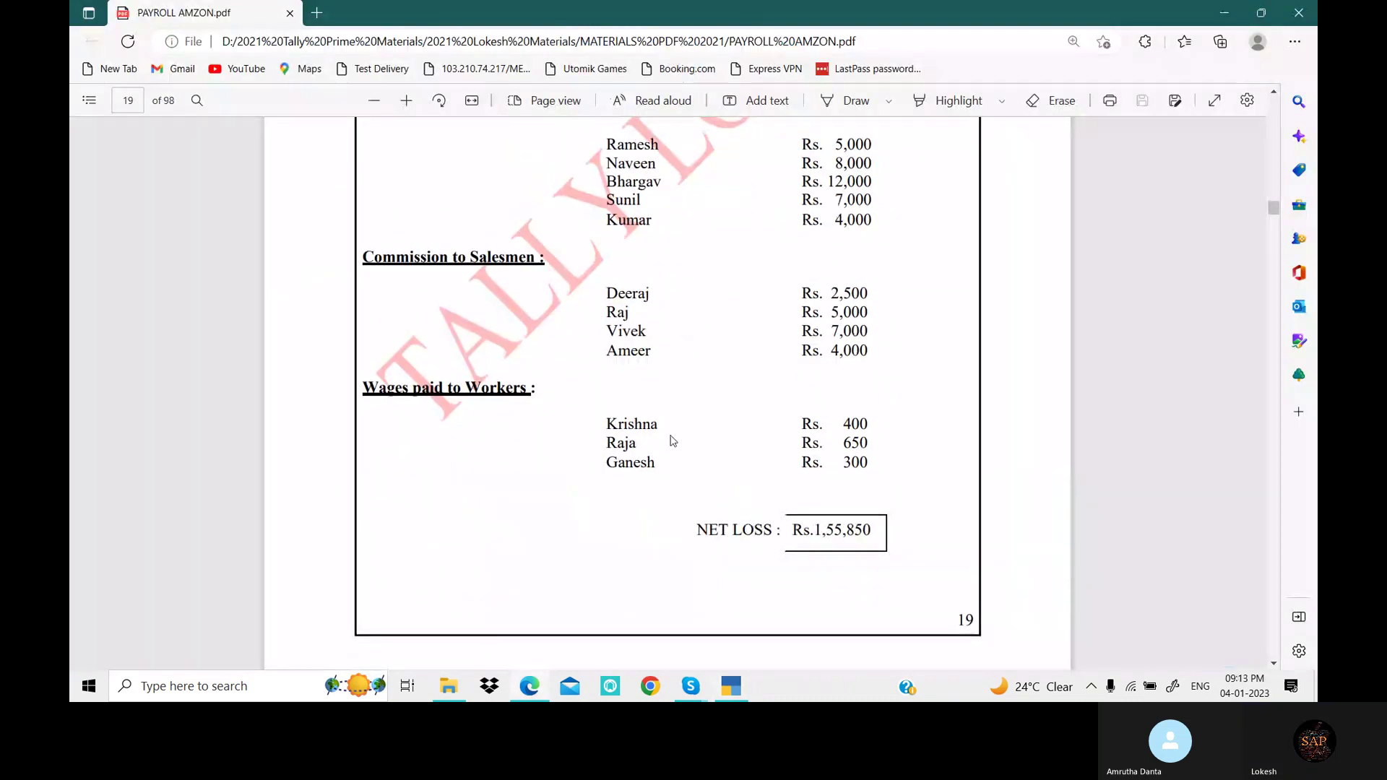
{"action": "scroll", "coordinate": [715, 438], "scroll_direction": "up", "scroll_amount": 5}
{"action": "scroll", "coordinate": [734, 422], "scroll_direction": "up", "scroll_amount": 1}
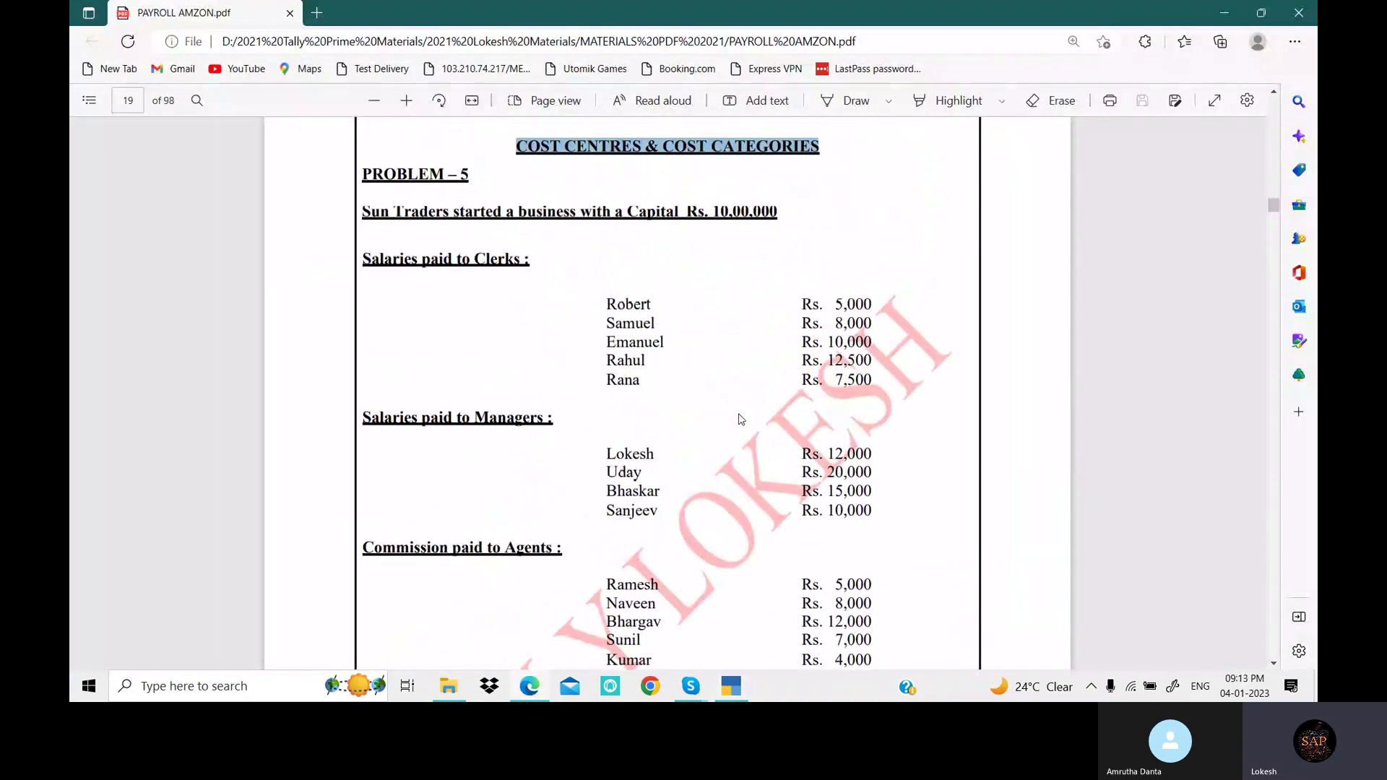
{"action": "key", "text": "alt+Tab"}
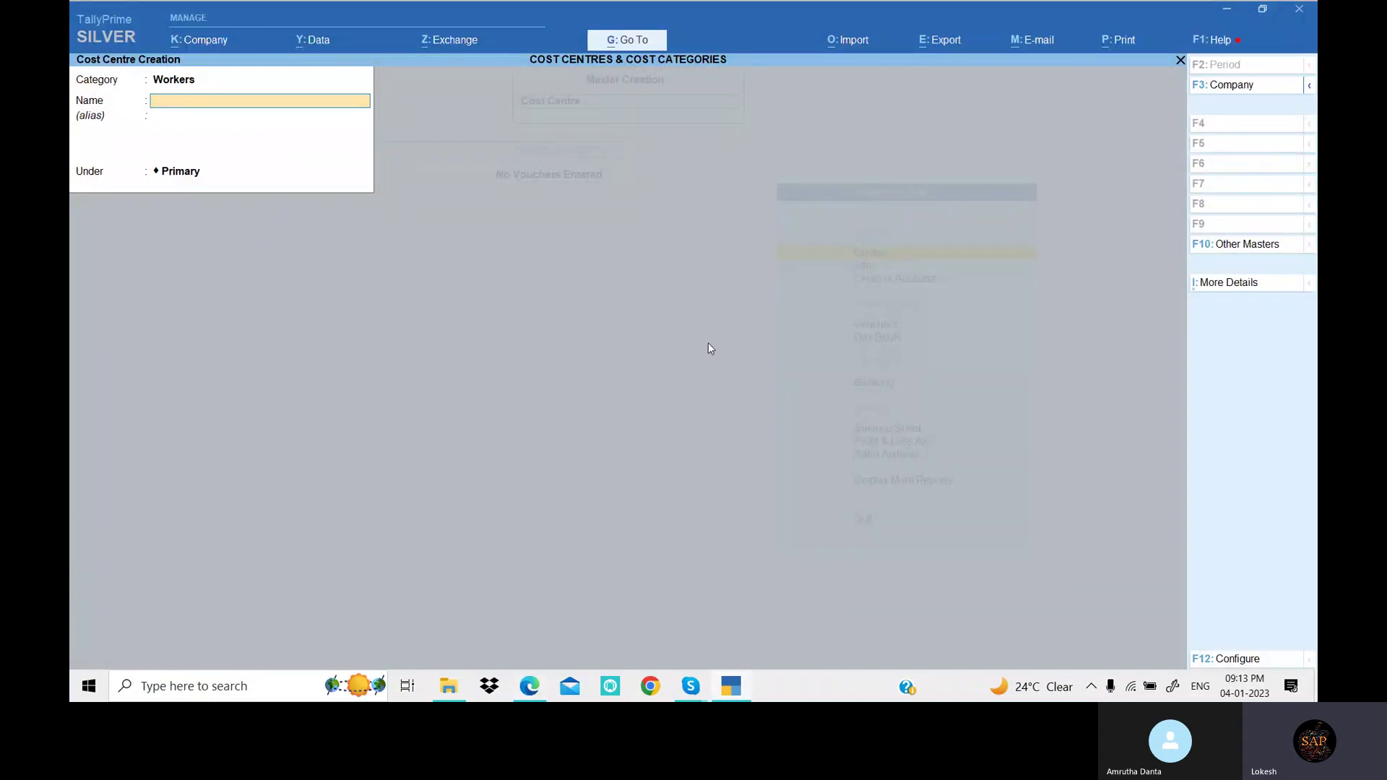
{"action": "key", "text": "Escape"}
{"action": "key", "text": "y"}
{"action": "key", "text": "Escape"}
{"action": "key", "text": "Down"}
{"action": "key", "text": "Down"}
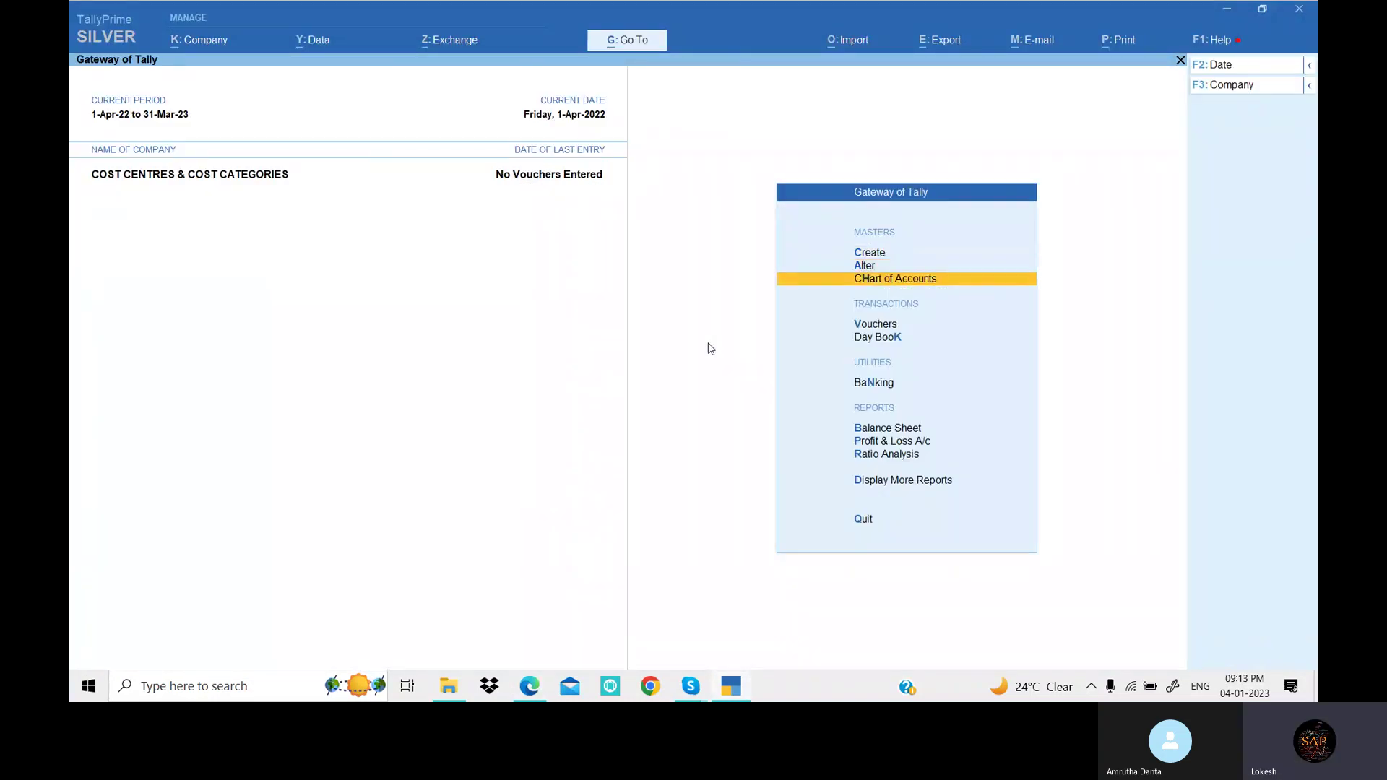
{"action": "key", "text": "Down"}
{"action": "key", "text": "Return"}
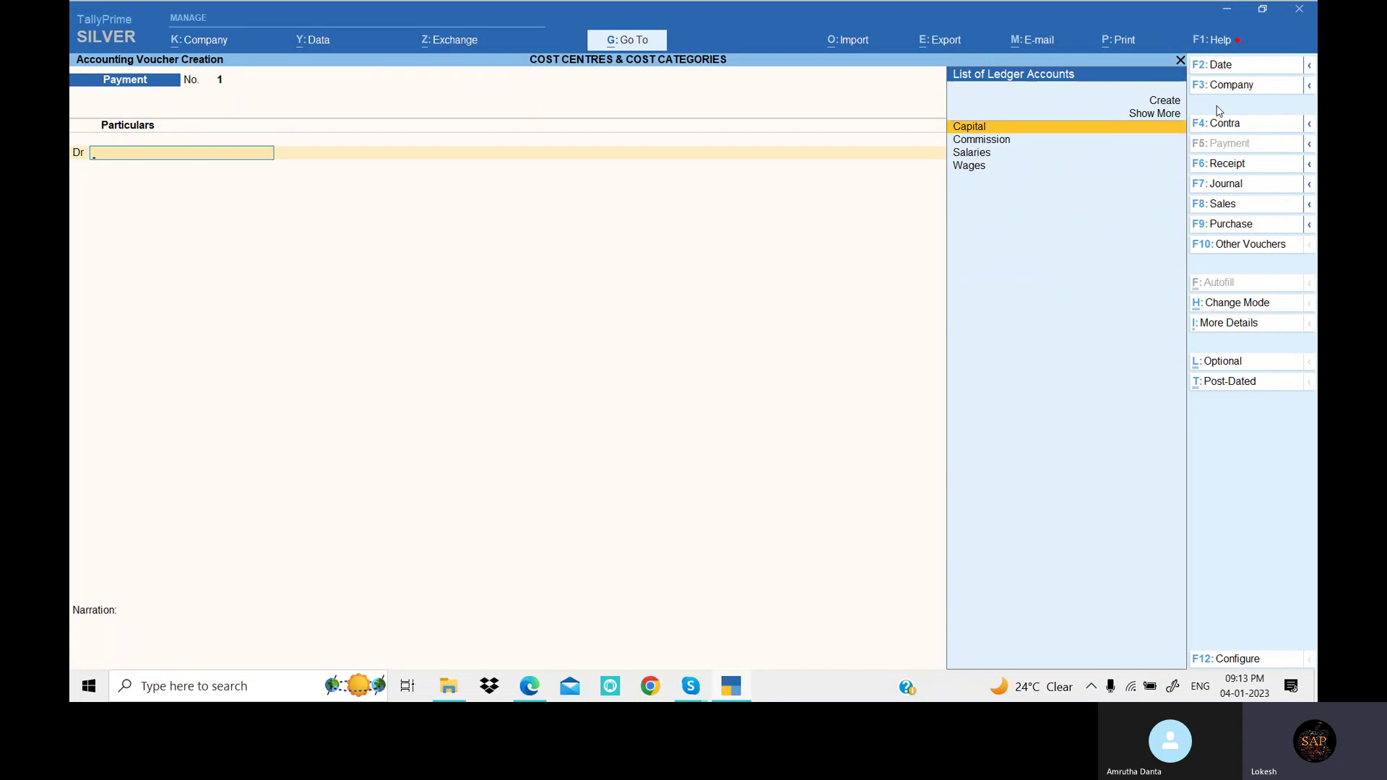
Start a receipt voucher and credit the Capital ledger with 10,00,000, the business capital given in the PDF.
{"action": "left_click", "coordinate": [1251, 168]}
{"action": "key", "text": "Return"}
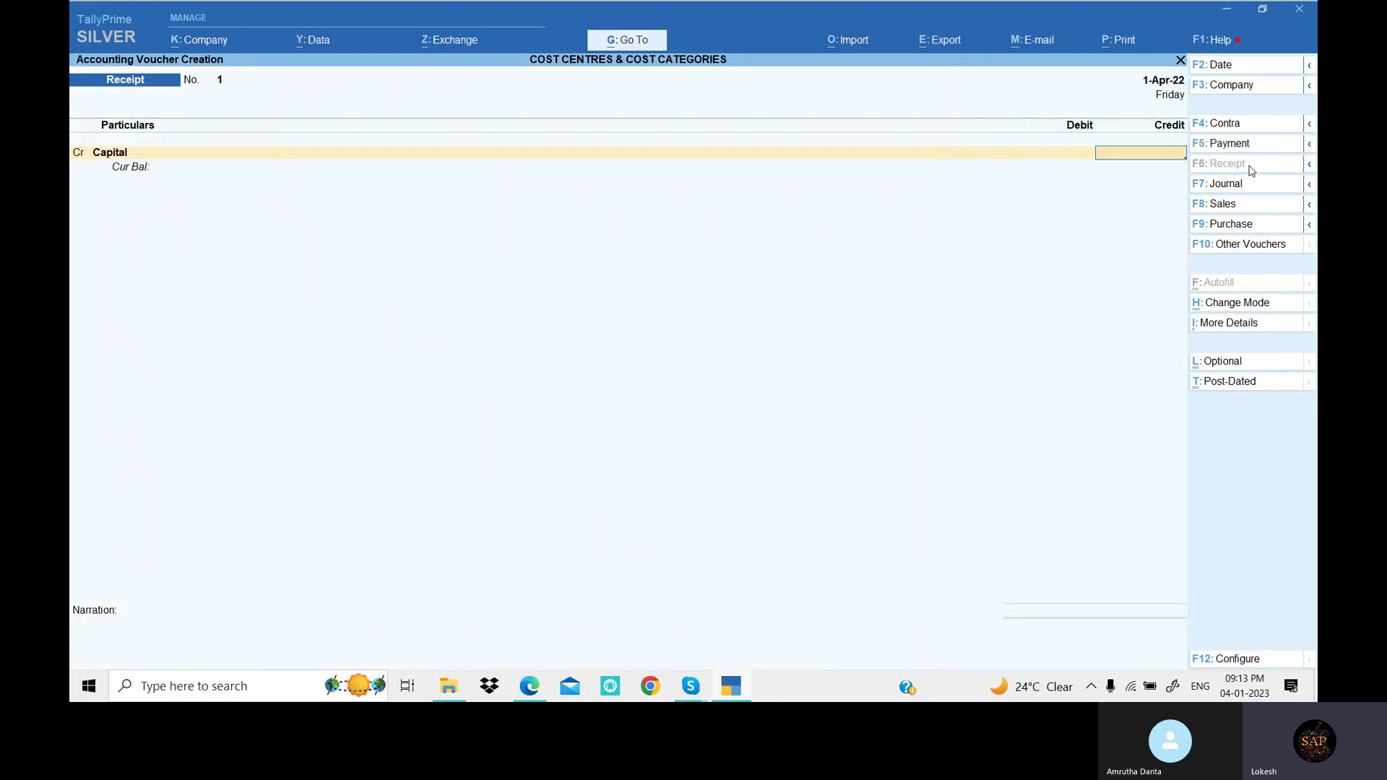
{"action": "key", "text": "alt+Tab"}
{"action": "key", "text": "alt+Tab"}
{"action": "type", "text": "10"}
{"action": "key", "text": "Return"}
Debit Cash for the full capital amount and save the receipt voucher without a narration.
{"action": "key", "text": "Down"}
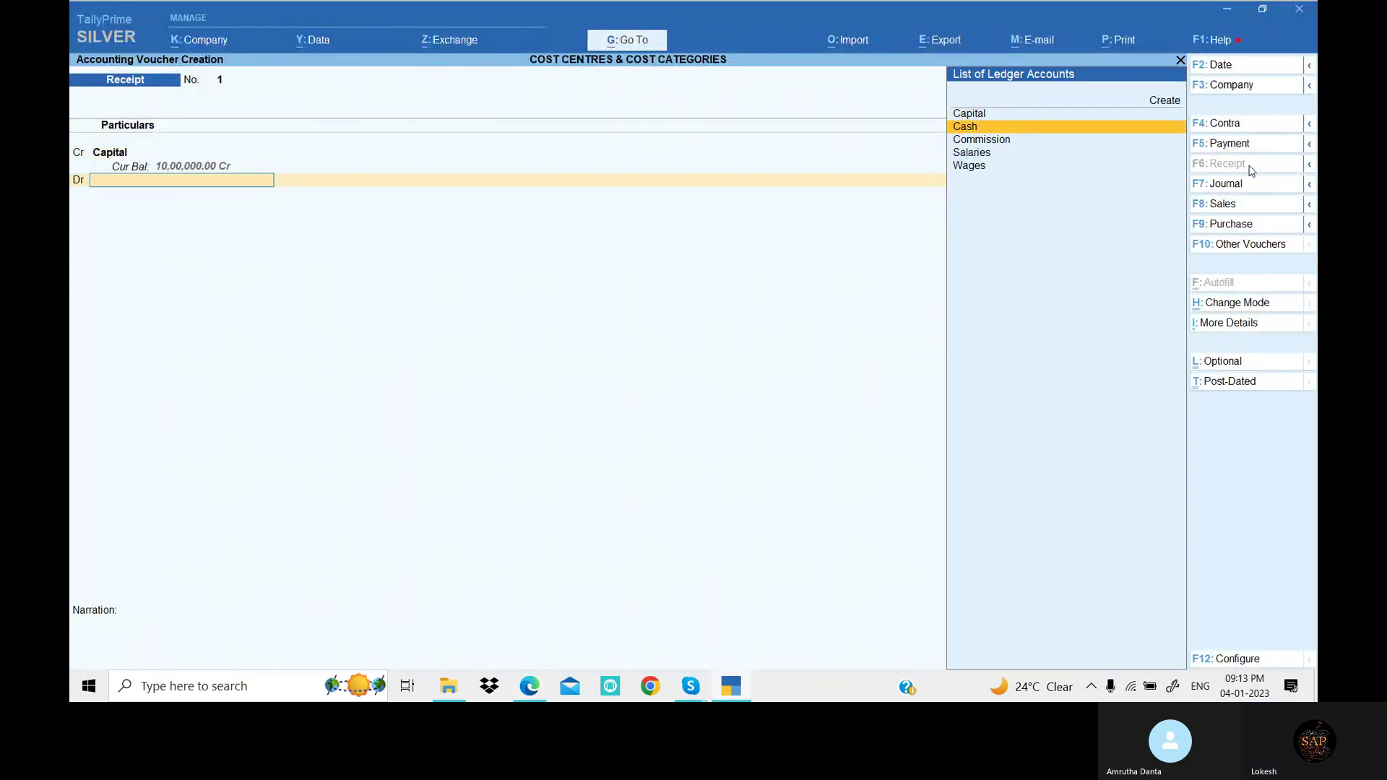
{"action": "key", "text": "Return"}
{"action": "key", "text": "Return"}
{"action": "key", "text": "Return"}
{"action": "key", "text": "Return"}
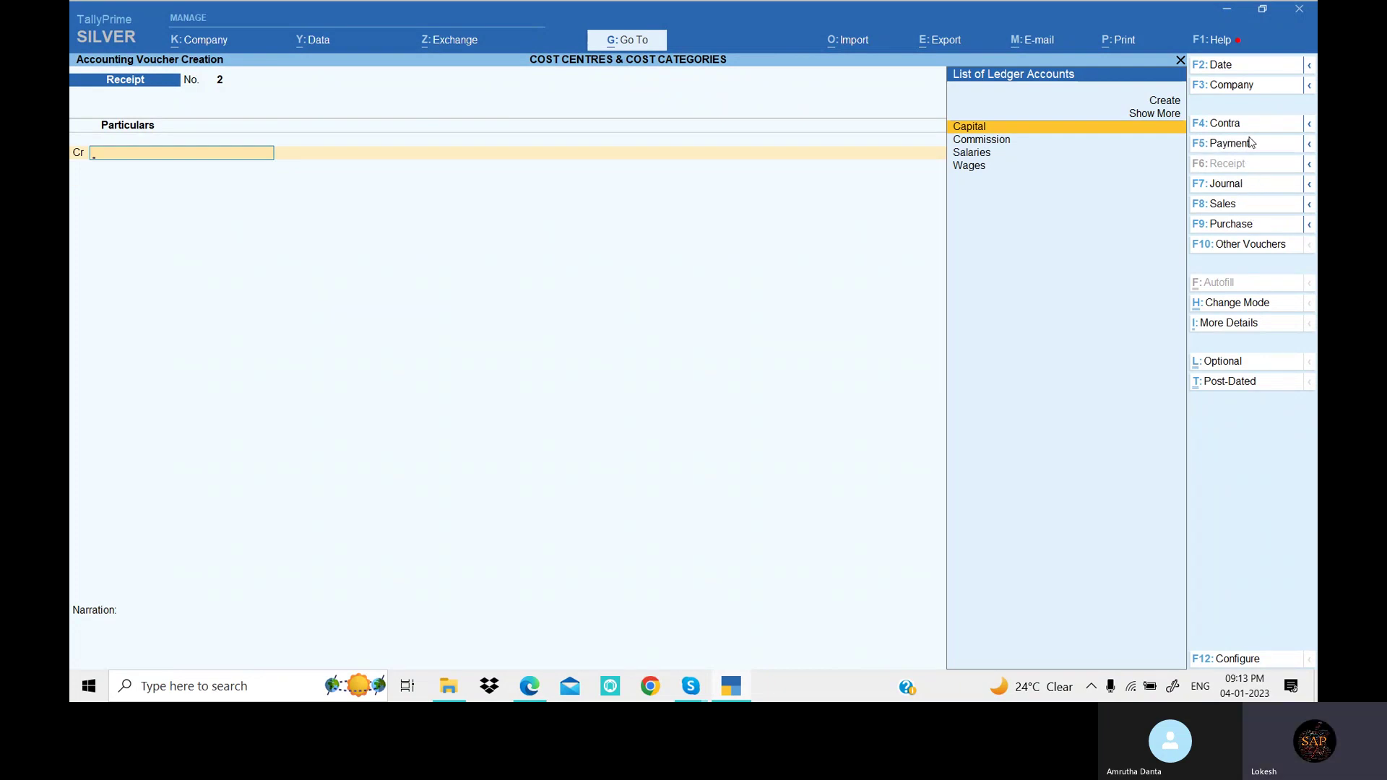
Start a payment voucher and debit the Salaries ledger with 43,000, the total of the clerks' salaries in the PDF.
{"action": "left_click", "coordinate": [1251, 146]}
{"action": "key", "text": "Down"}
{"action": "key", "text": "Down"}
{"action": "key", "text": "Return"}
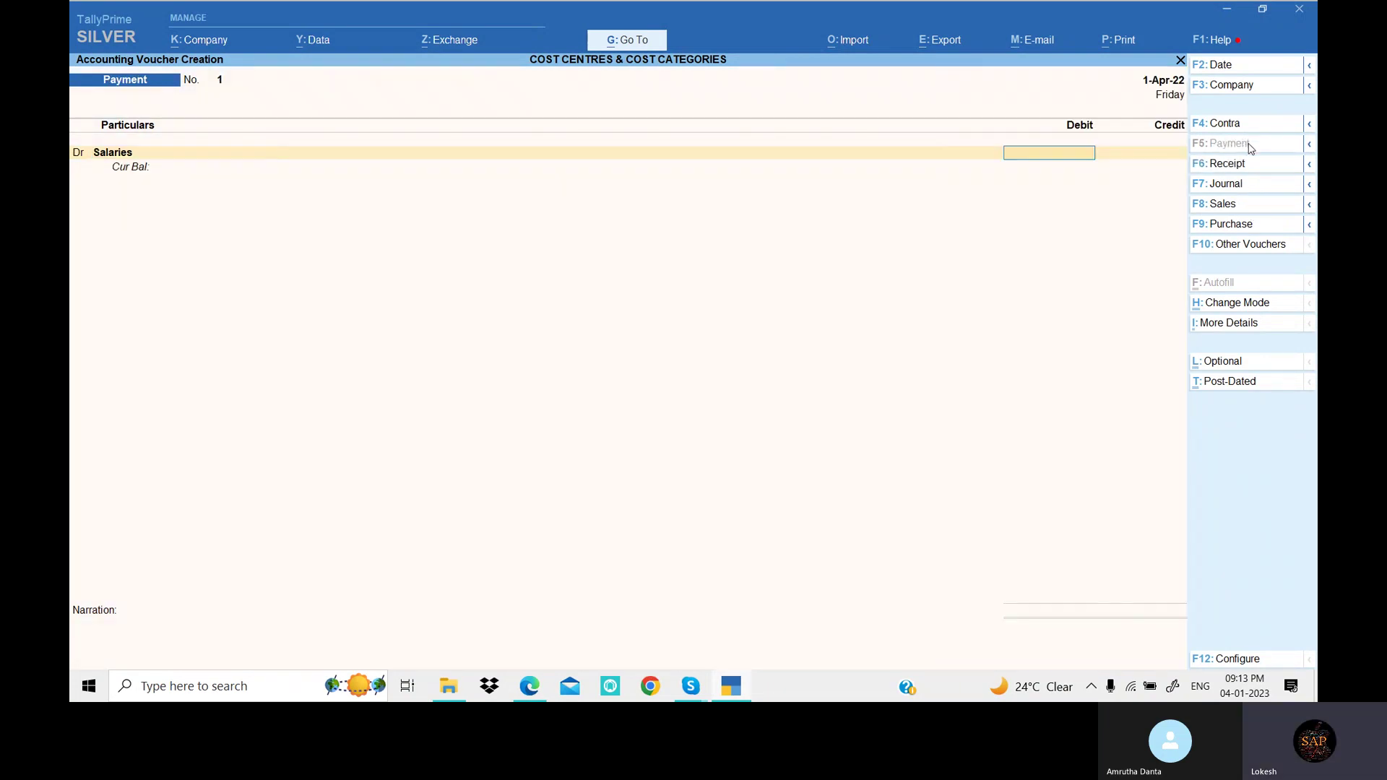
{"action": "key", "text": "alt+Tab"}
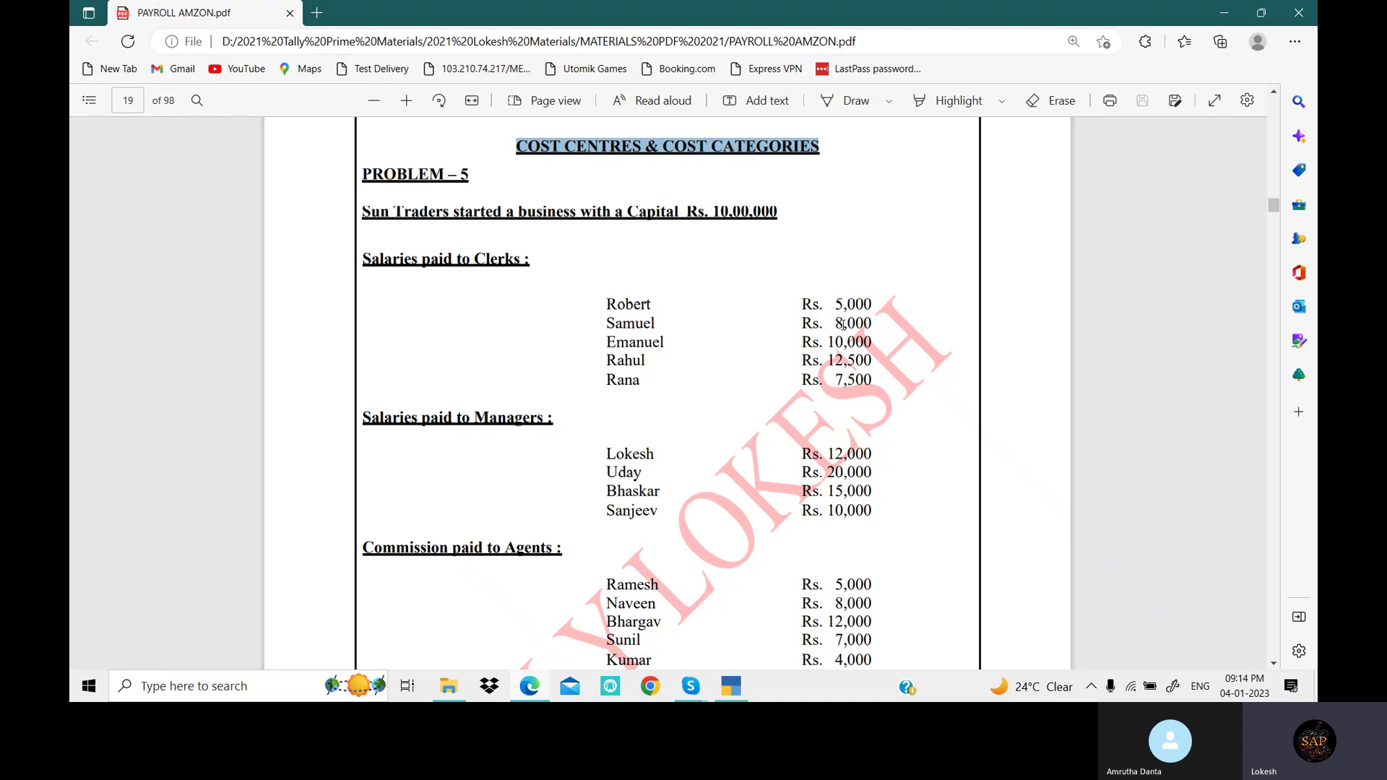
{"action": "left_click", "coordinate": [732, 687]}
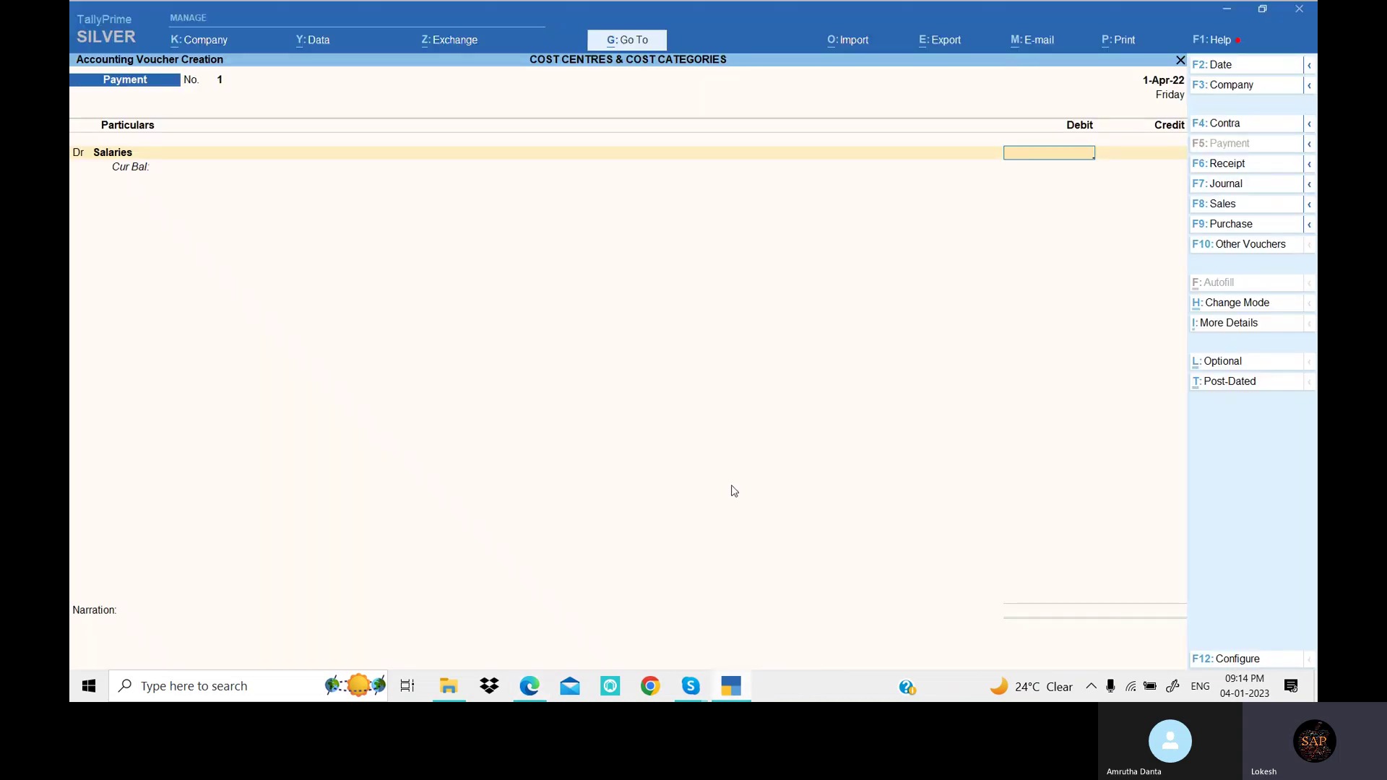
{"action": "type", "text": "000"}
{"action": "key", "text": "Return"}
Choose the Clerks cost category for the Salaries allocation and allocate 5,000 to the first listed clerk.
{"action": "type", "text": "C"}
{"action": "key", "text": "Return"}
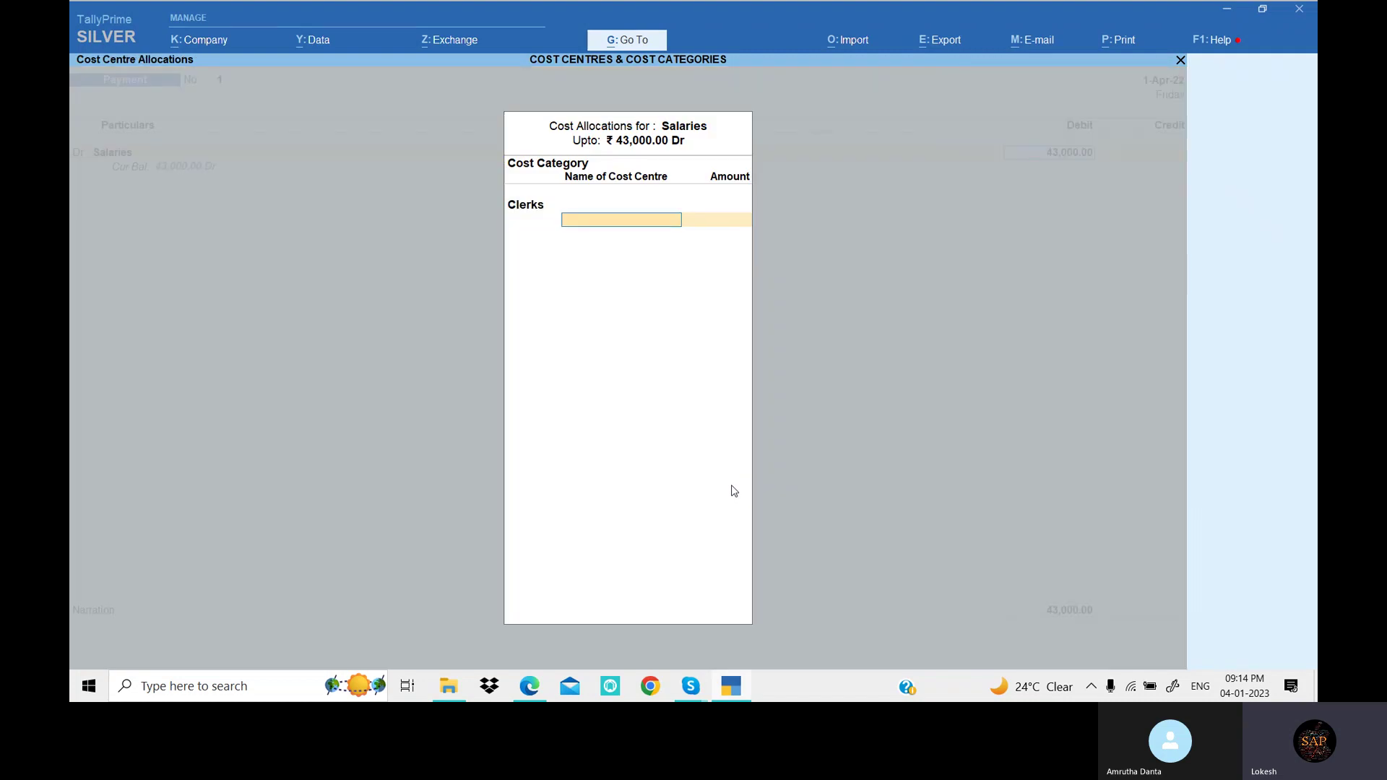
{"action": "type", "text": "R"}
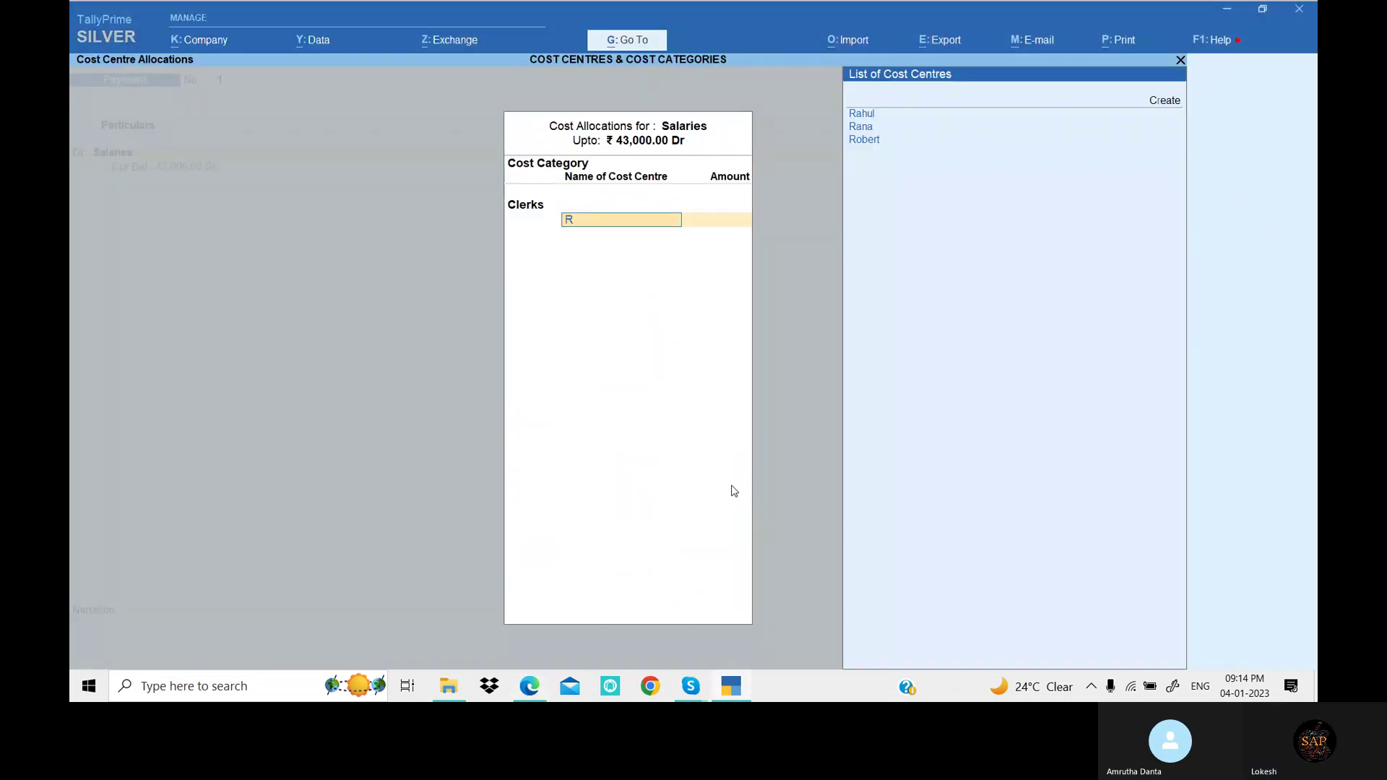
{"action": "key", "text": "Down"}
{"action": "key", "text": "Down"}
{"action": "key", "text": "Return"}
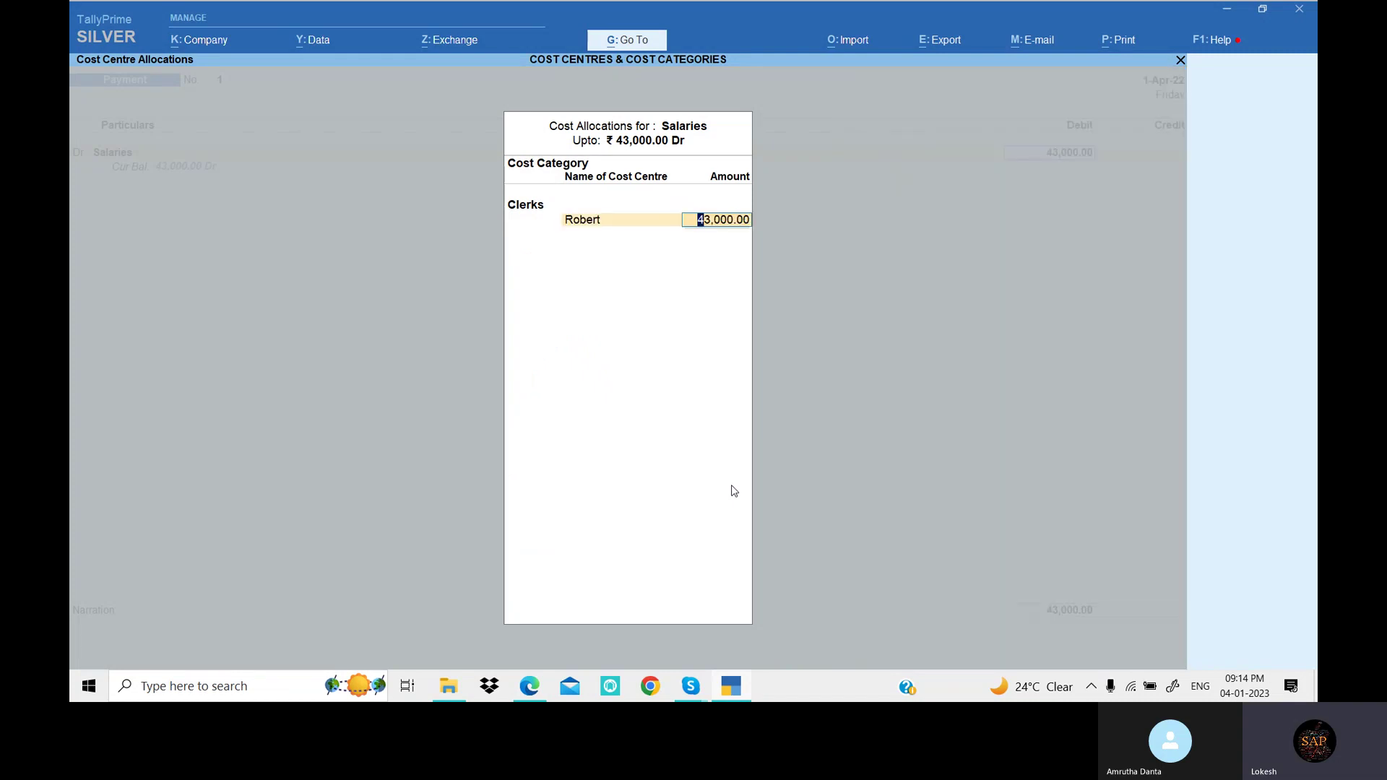
{"action": "type", "text": "5000"}
{"action": "key", "text": "Return"}
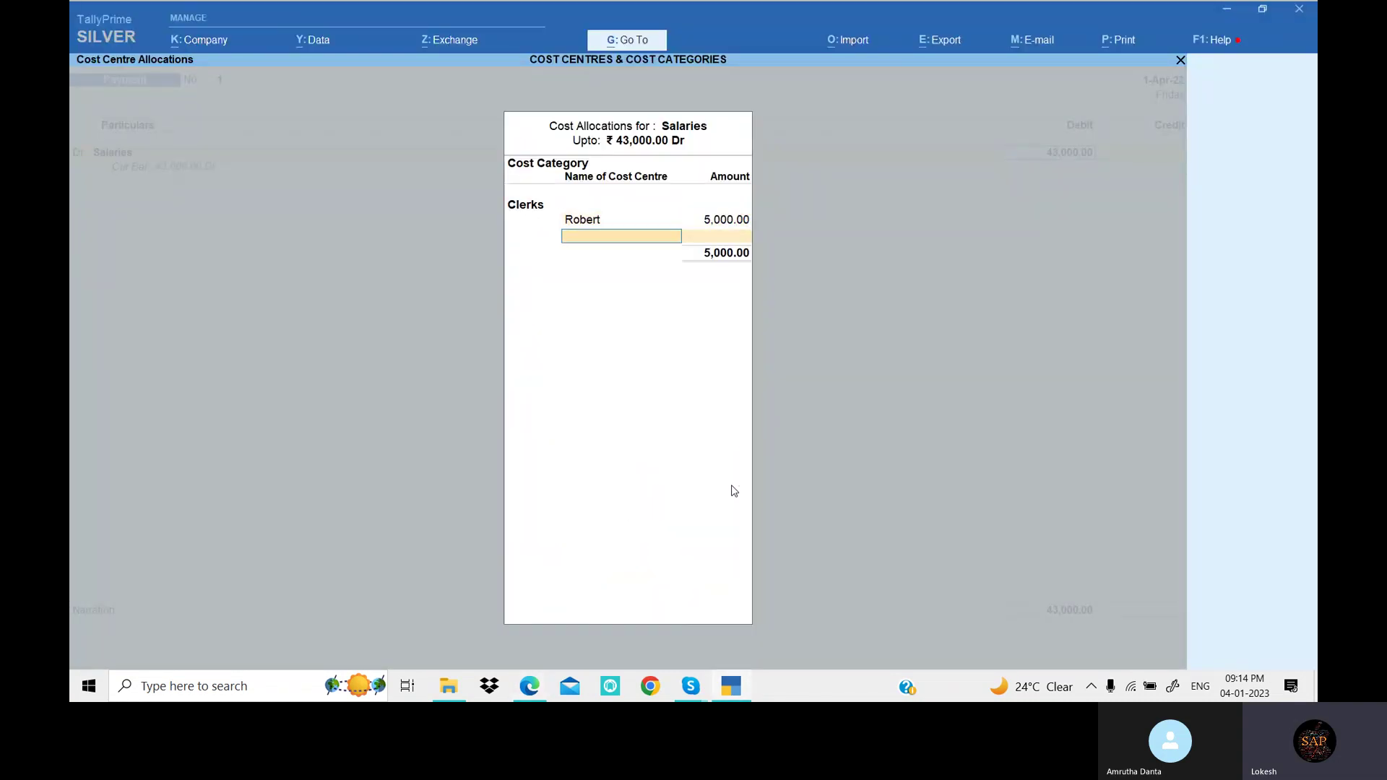
Allocate 8,000 of the Salaries amount to the second clerk listed in the PDF.
{"action": "key", "text": "alt+Tab"}
{"action": "key", "text": "alt+Tab"}
{"action": "type", "text": "Sa"}
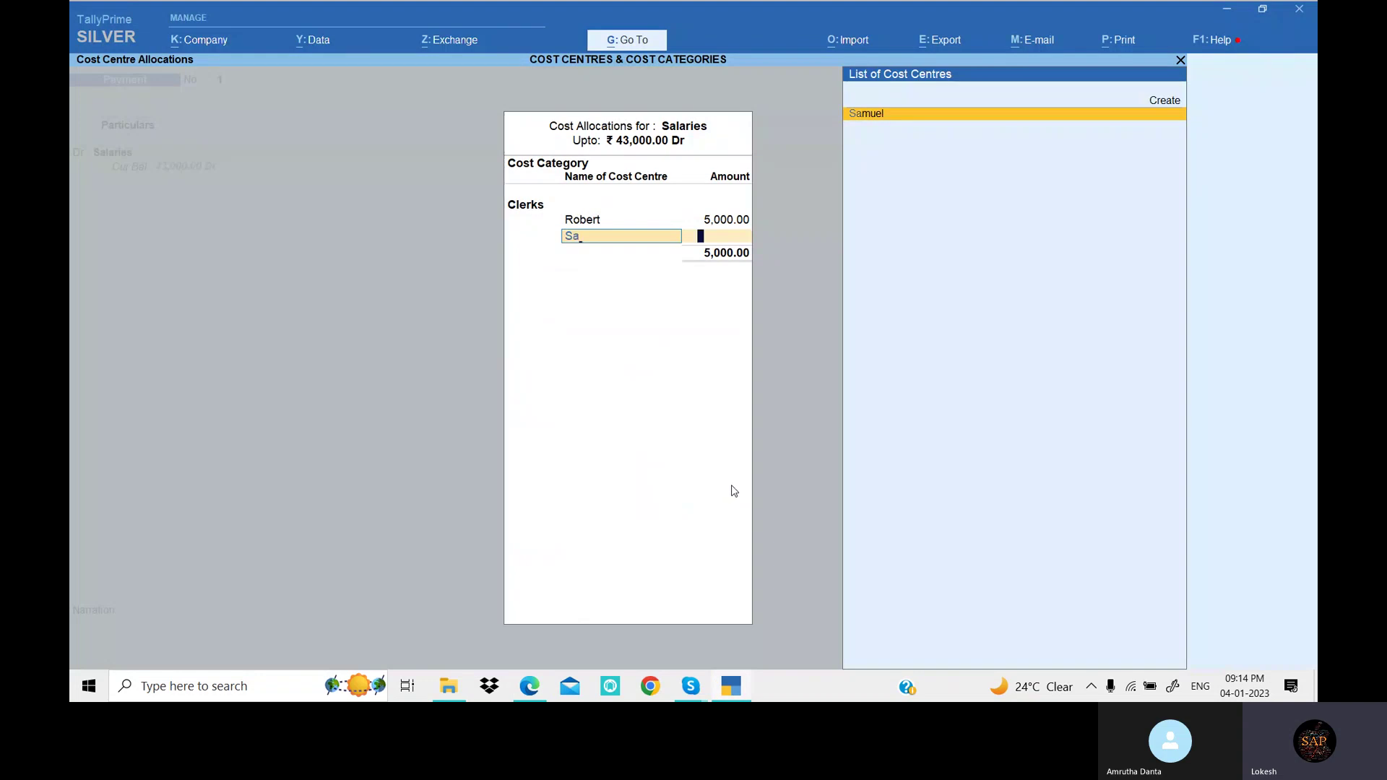
{"action": "key", "text": "Return"}
{"action": "key", "text": "alt+Tab"}
{"action": "key", "text": "alt+Tab"}
{"action": "type", "text": "800"}
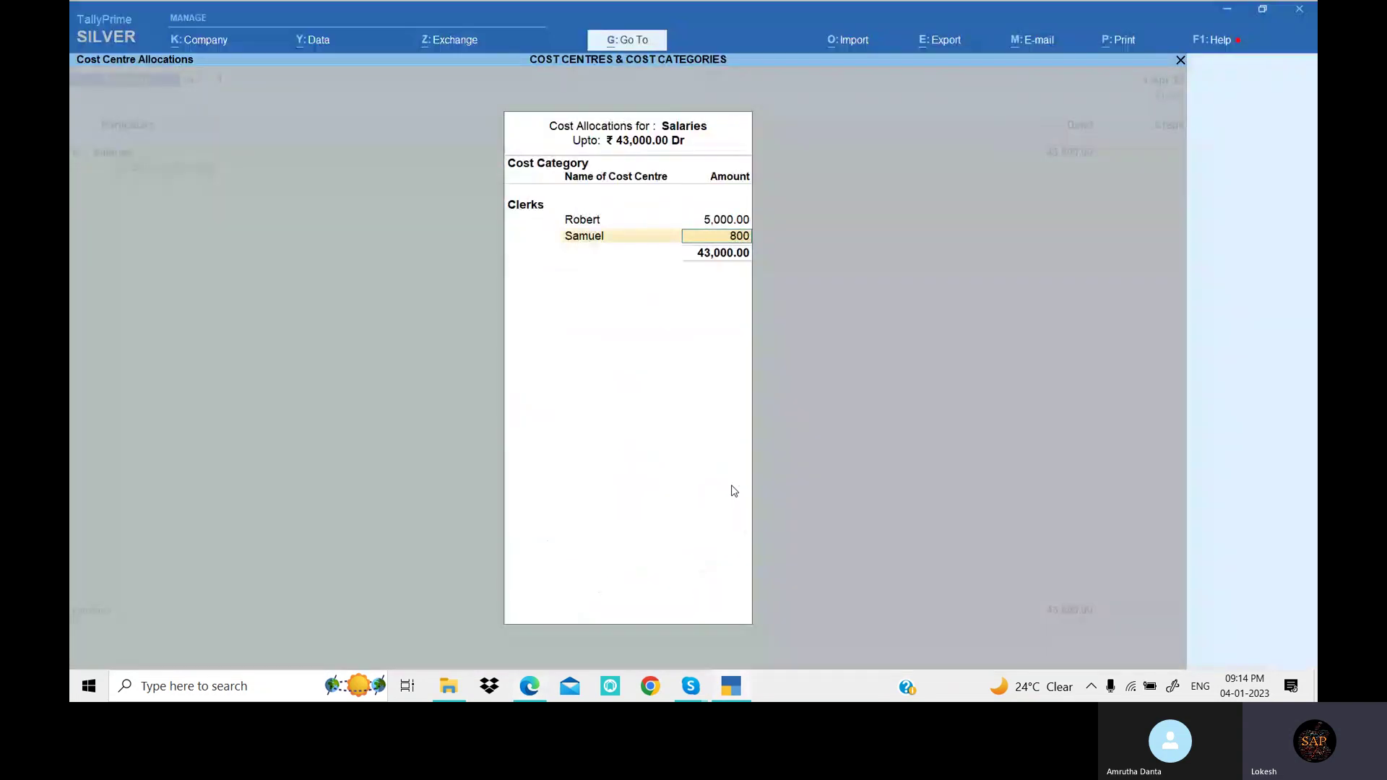
{"action": "key", "text": "Return"}
Allocate 10,000 of the Salaries amount to the third clerk listed in the PDF.
{"action": "type", "text": "E"}
{"action": "key", "text": "Return"}
{"action": "key", "text": "shift+Tab"}
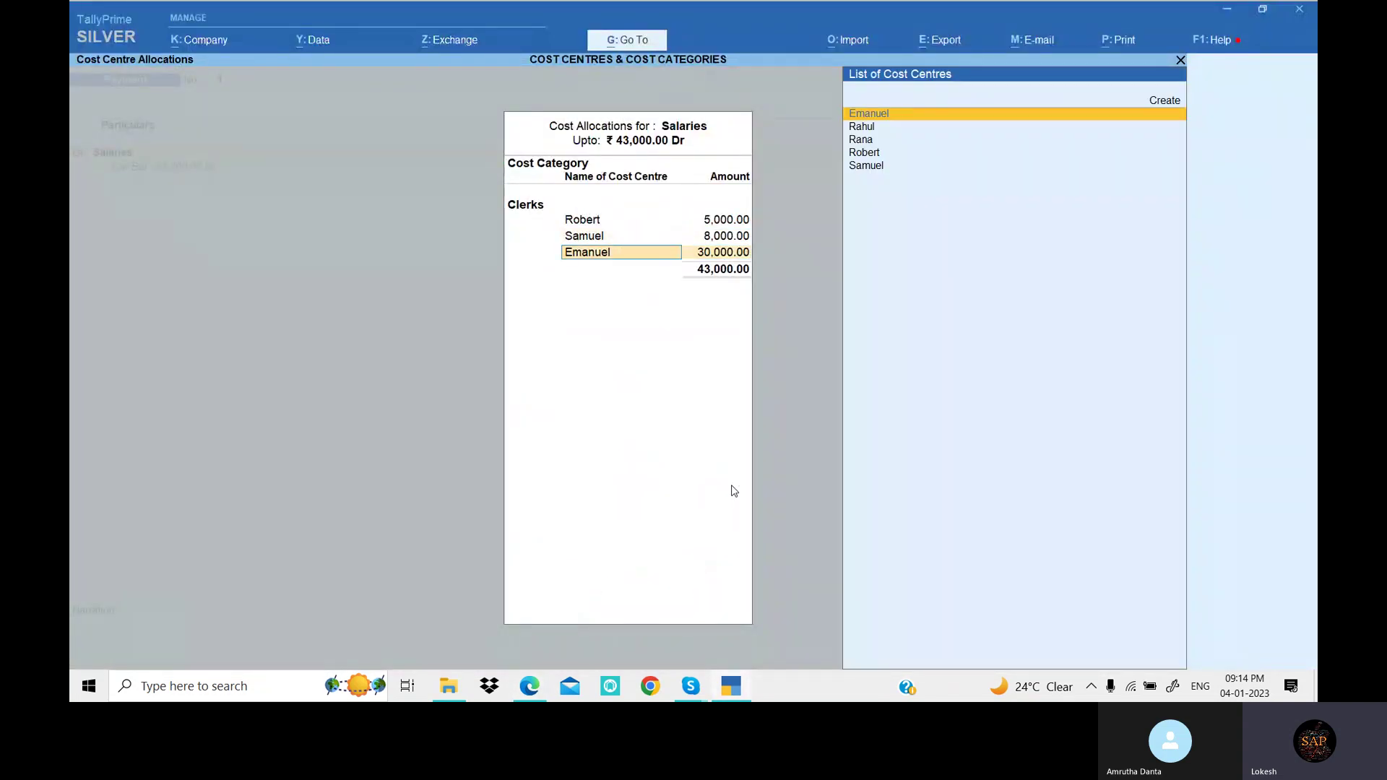
{"action": "key", "text": "alt+Tab"}
{"action": "key", "text": "alt+Tab"}
{"action": "key", "text": "Return"}
{"action": "type", "text": "1"}
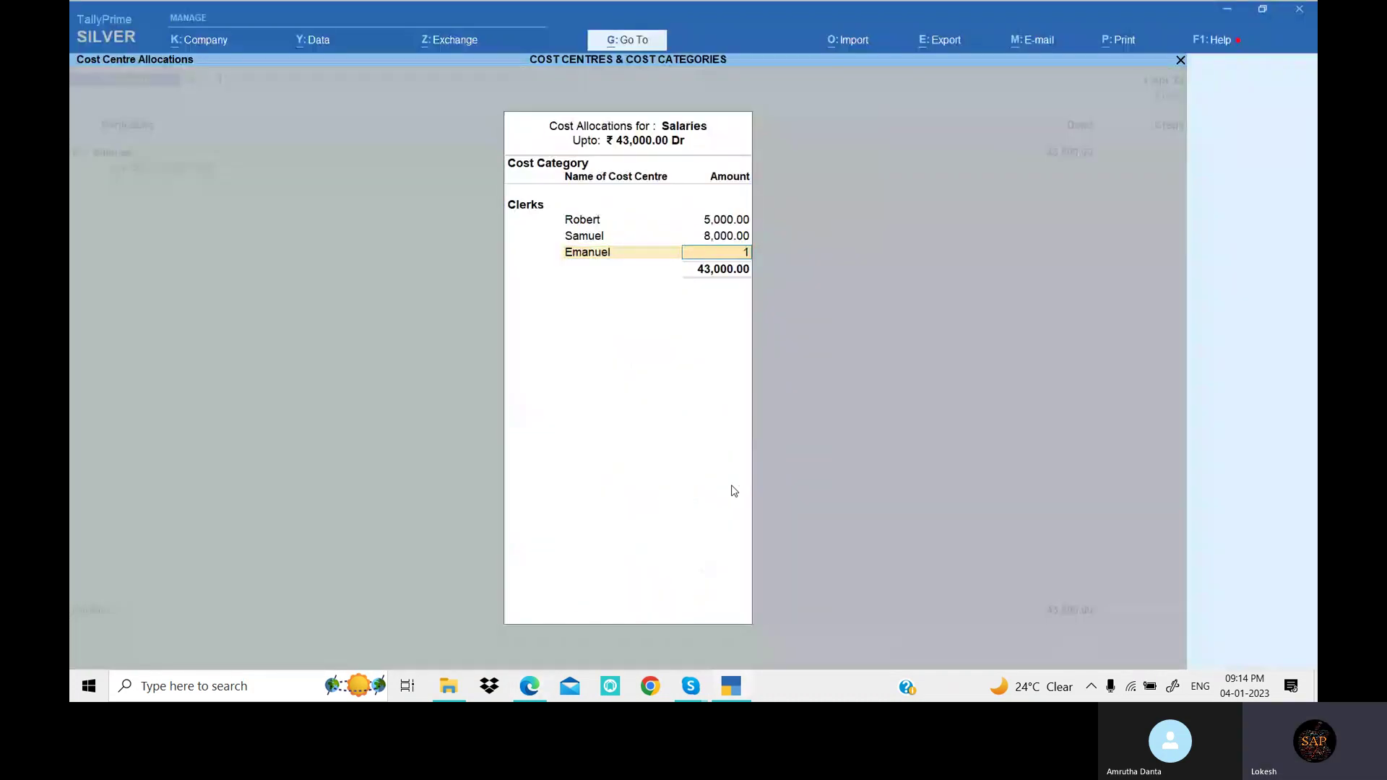
{"action": "type", "text": "0,000"}
{"action": "key", "text": "Return"}
Allocate 12,500 of the Salaries amount to the fourth clerk listed in the PDF.
{"action": "key", "text": "alt+Tab"}
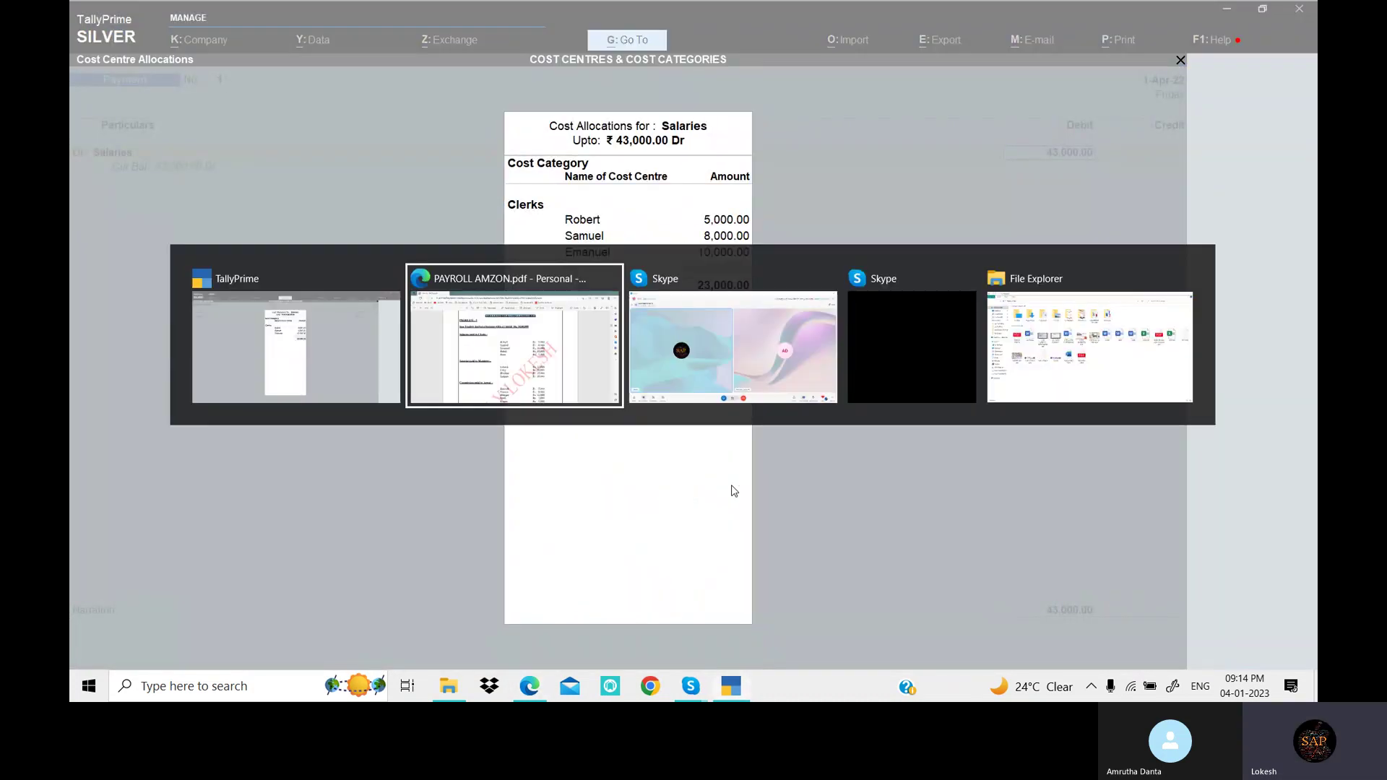
{"action": "key", "text": "alt+Tab"}
{"action": "type", "text": "R"}
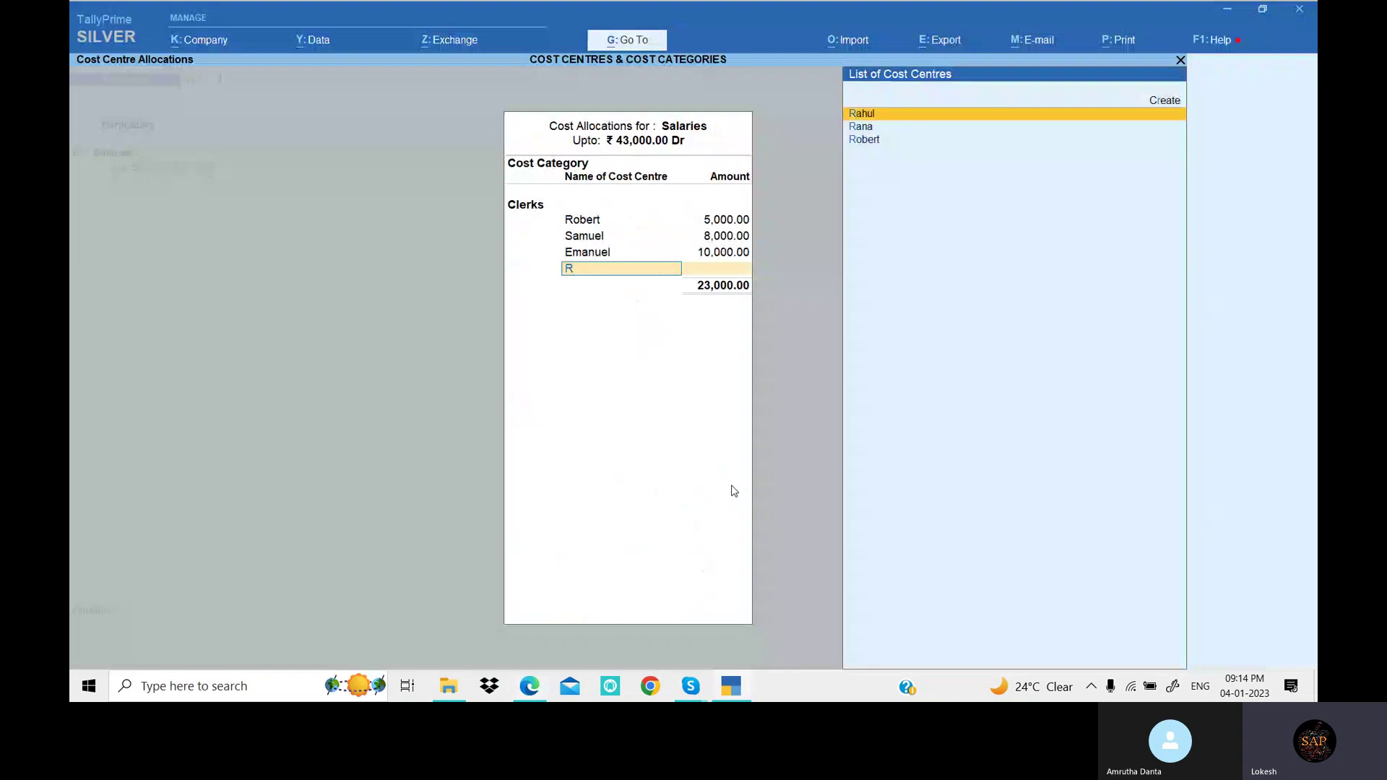
{"action": "key", "text": "Return"}
{"action": "key", "text": "alt+Tab"}
{"action": "key", "text": "alt+Tab"}
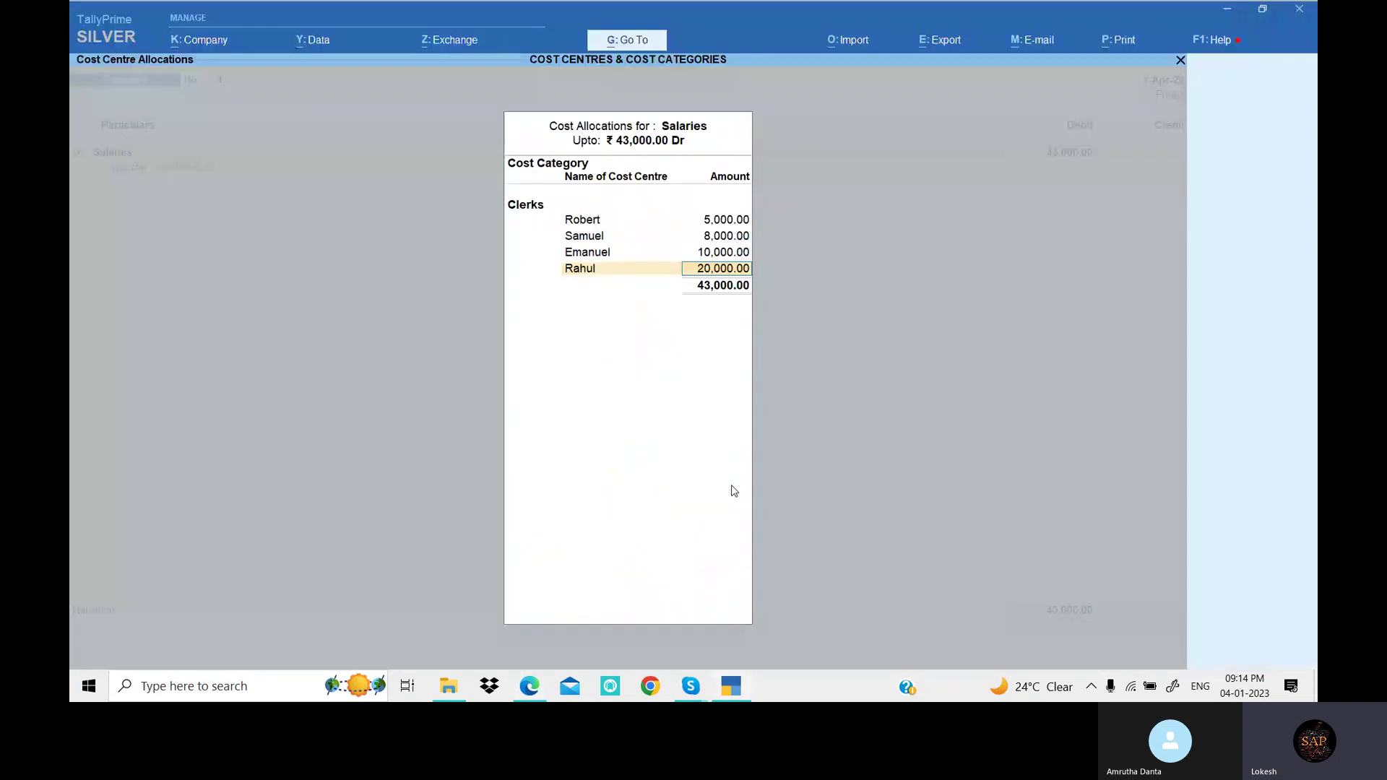
{"action": "type", "text": "12500"}
{"action": "key", "text": "Return"}
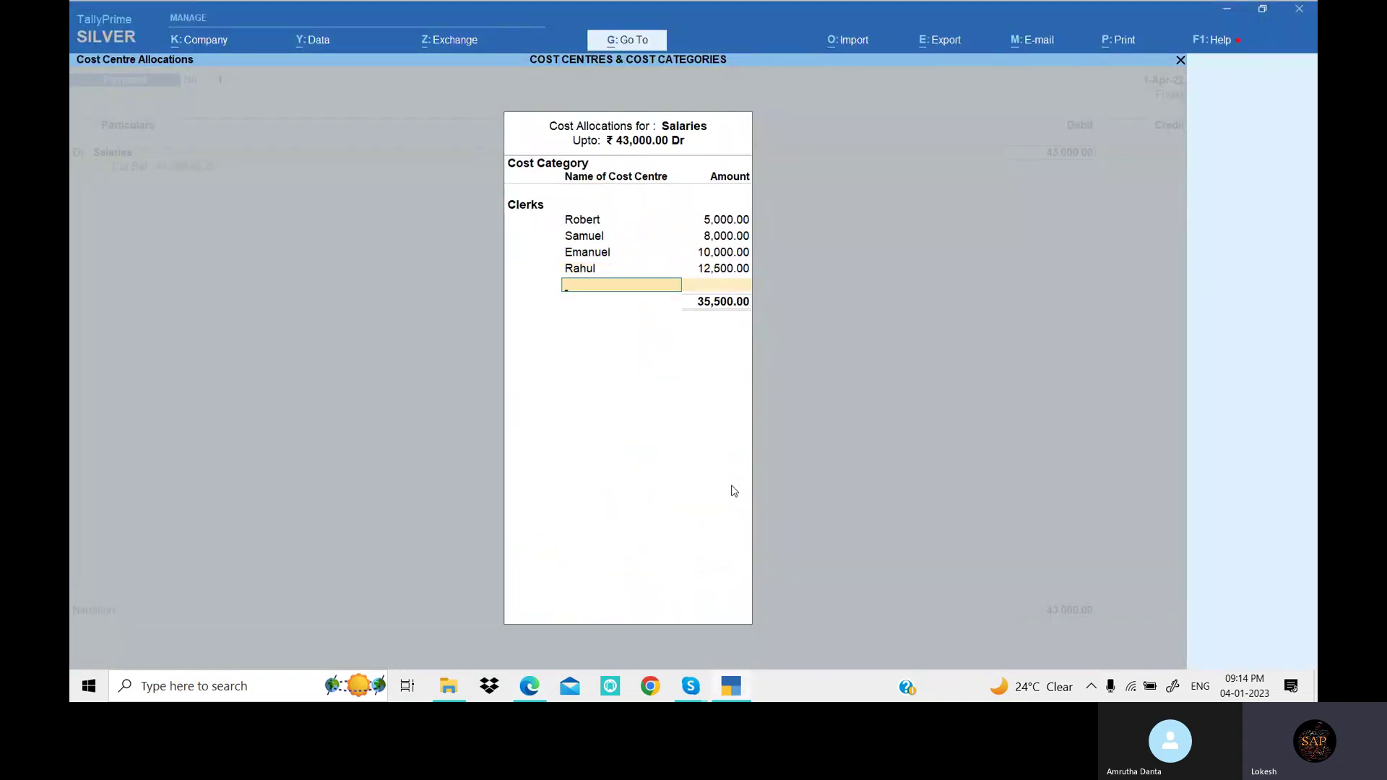
Allocate the remaining 7,500 to the fifth listed clerk and complete the Clerks cost allocation.
{"action": "key", "text": "alt+Tab"}
{"action": "key", "text": "alt+Tab"}
{"action": "type", "text": "Ran"}
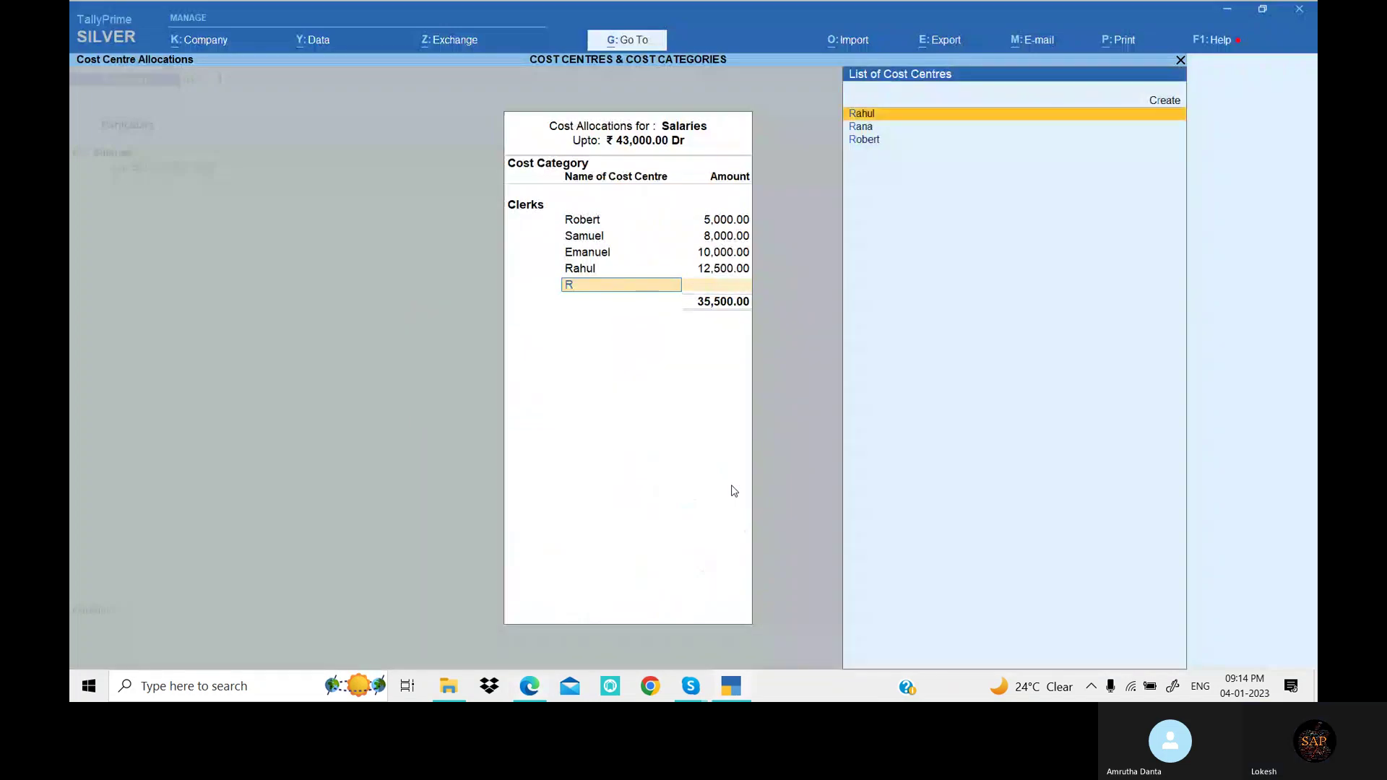
{"action": "key", "text": "Return"}
{"action": "key", "text": "Return"}
{"action": "key", "text": "Return"}
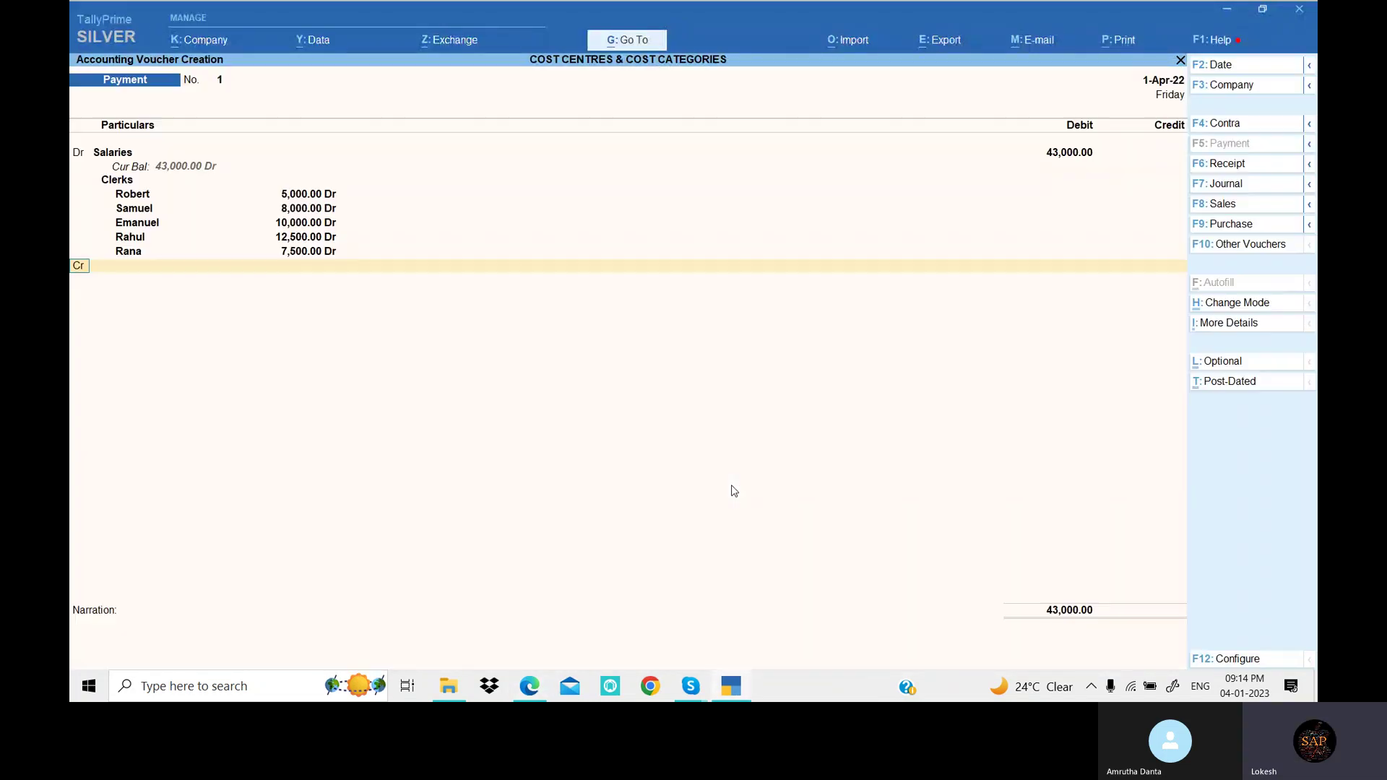
Credit Cash with 43,000 and save the clerks' salary payment voucher without a narration.
{"action": "key", "text": "Return"}
{"action": "key", "text": "Down"}
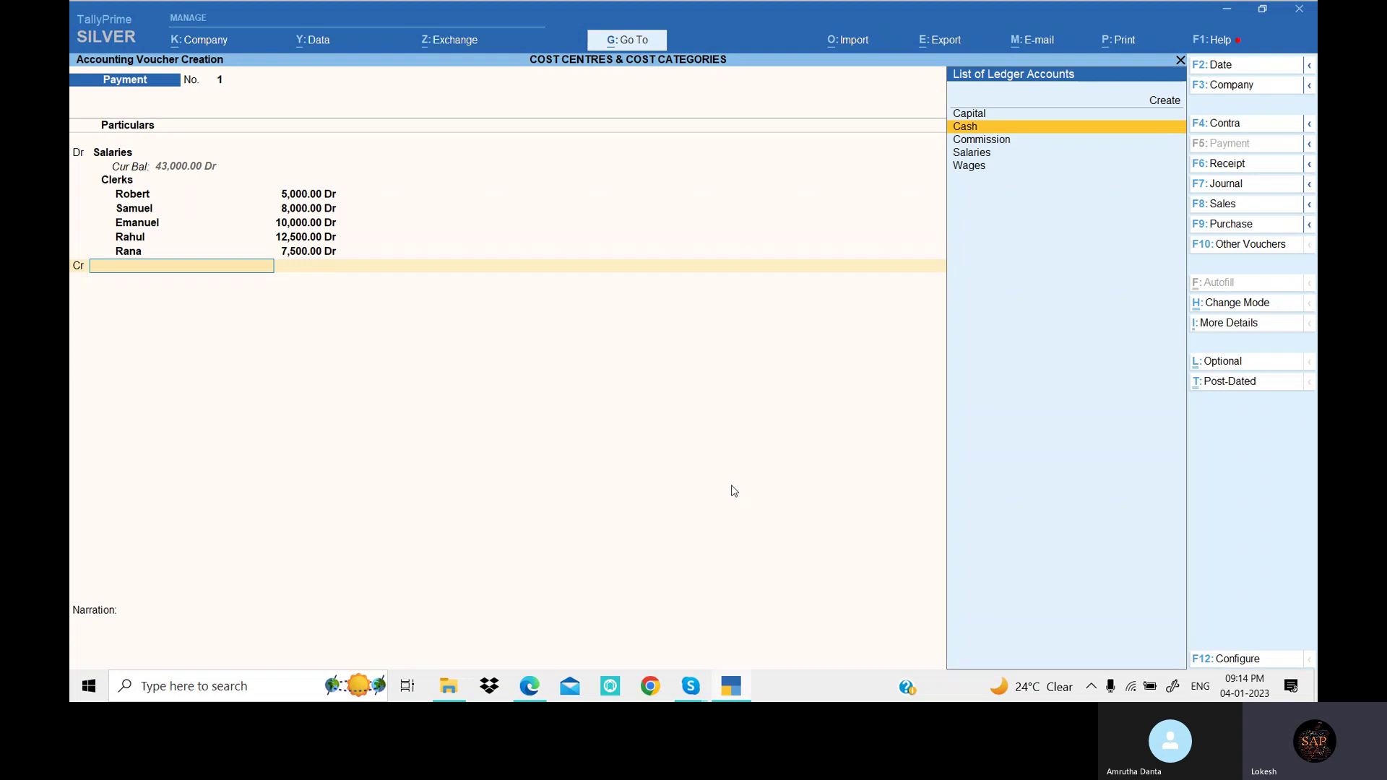
{"action": "key", "text": "Return"}
{"action": "key", "text": "Return"}
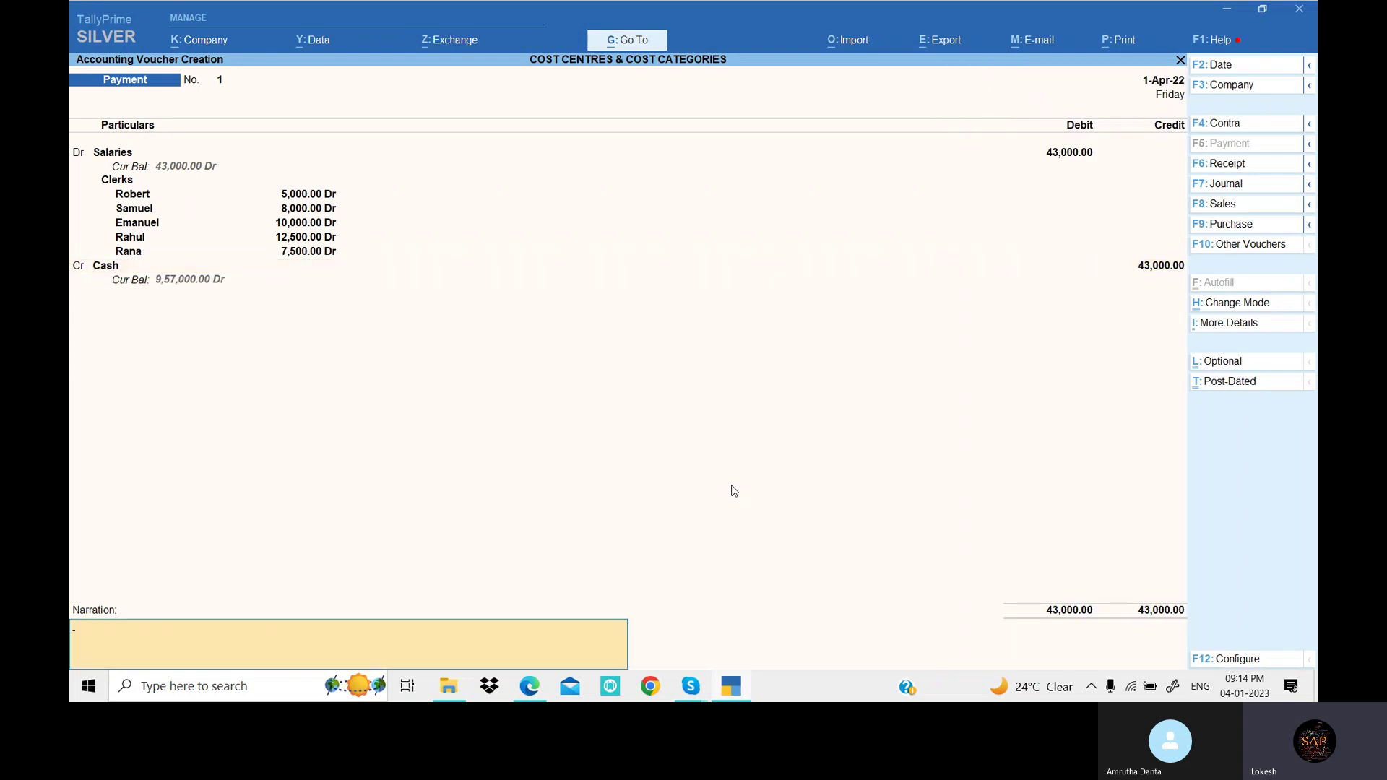
{"action": "key", "text": "Return"}
{"action": "key", "text": "Return"}
In the second payment voucher, debit Salaries with 57,000, the total of the managers' salaries in the PDF.
{"action": "type", "text": "sa"}
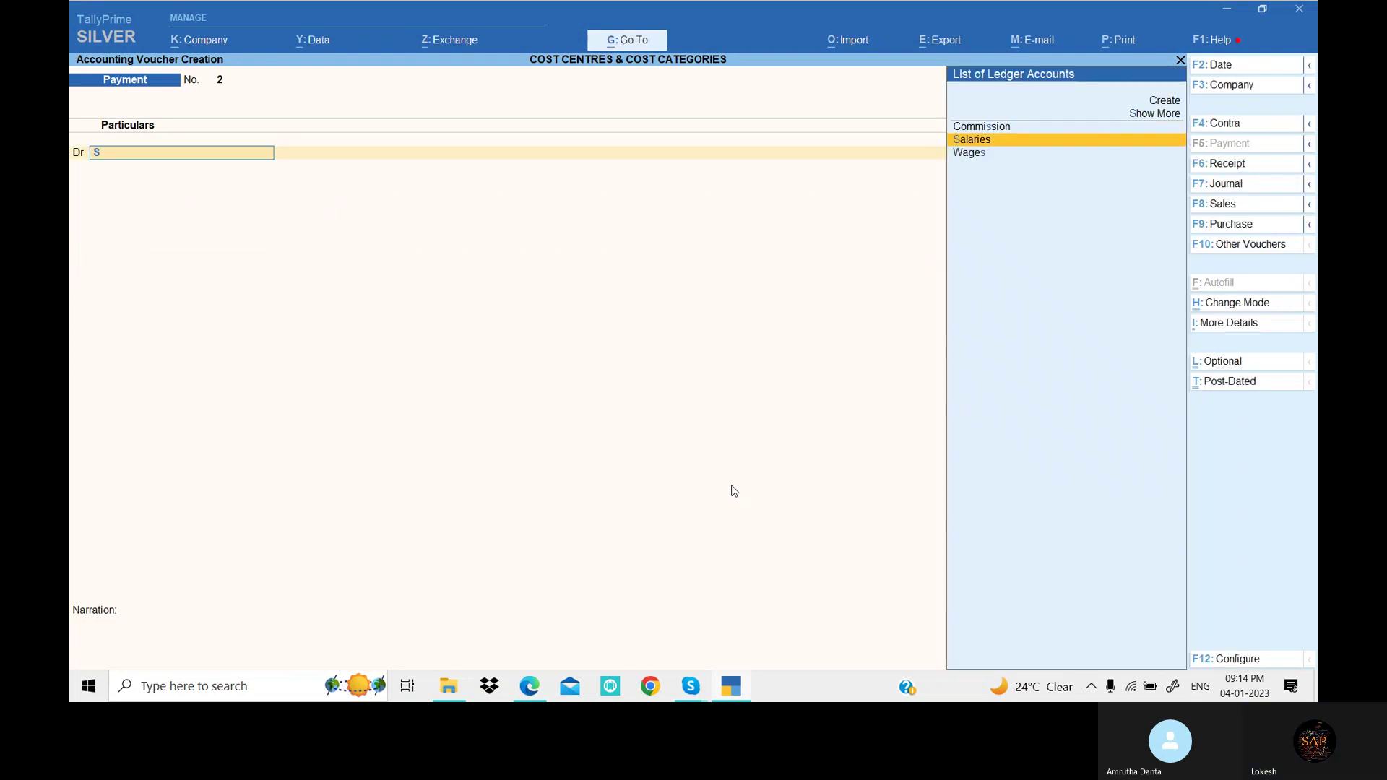
{"action": "key", "text": "Return"}
{"action": "key", "text": "alt+Tab"}
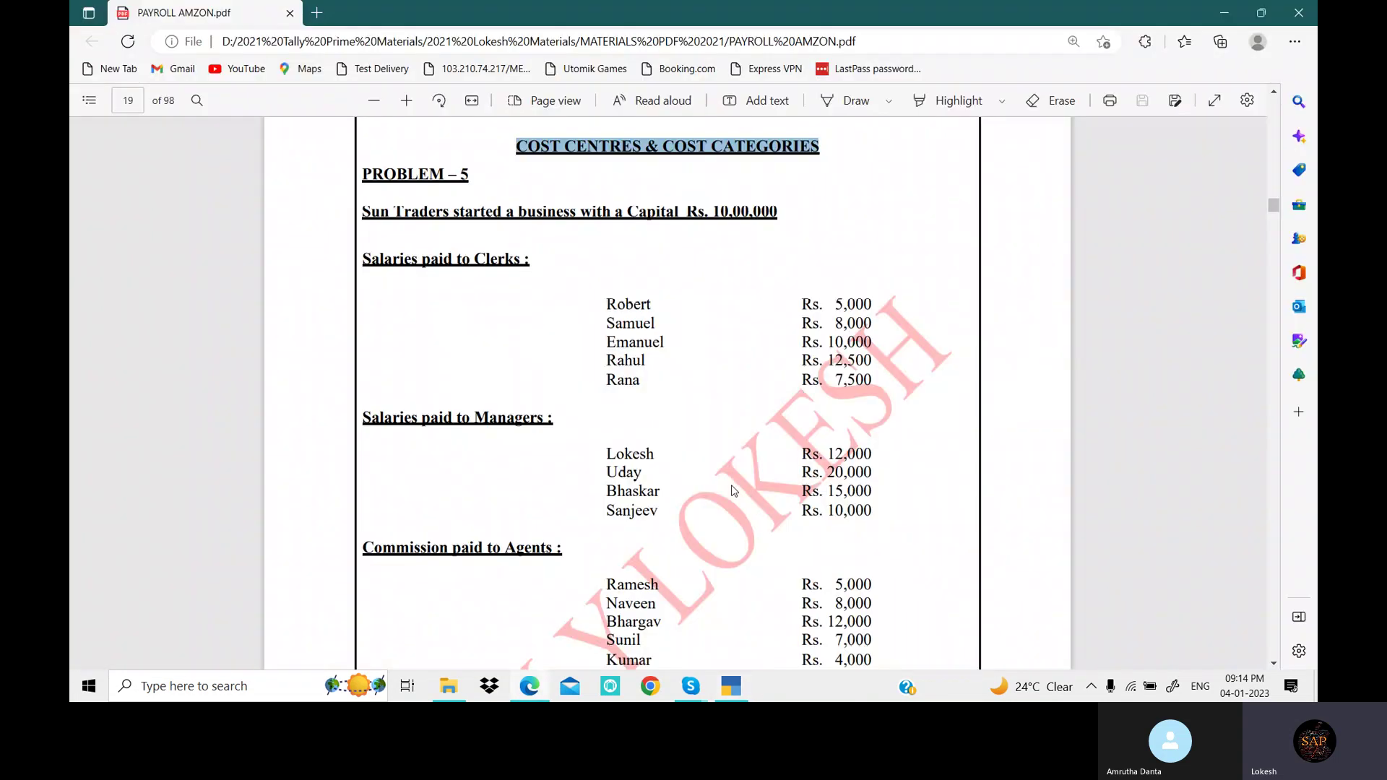
{"action": "scroll", "coordinate": [818, 411], "scroll_direction": "down", "scroll_amount": 1}
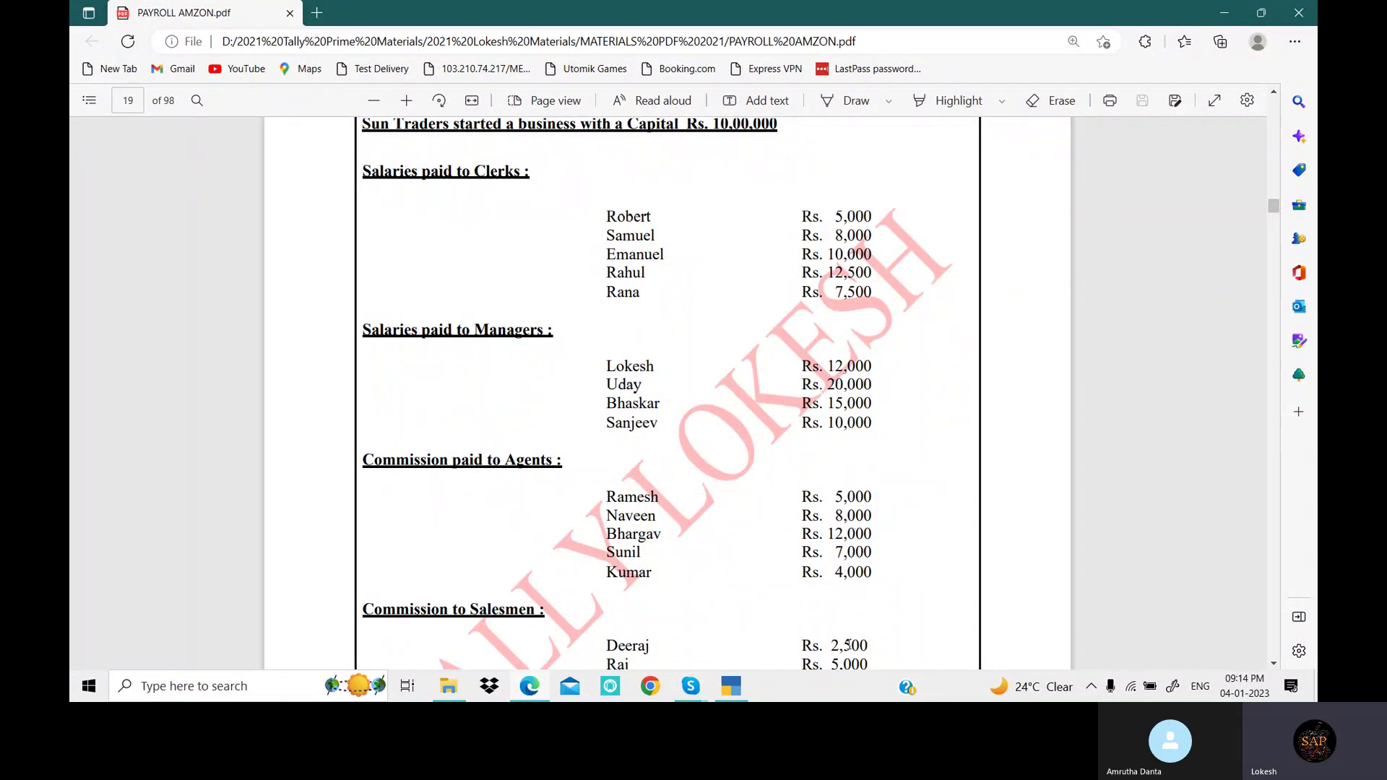
{"action": "left_click", "coordinate": [734, 692]}
{"action": "type", "text": "5"}
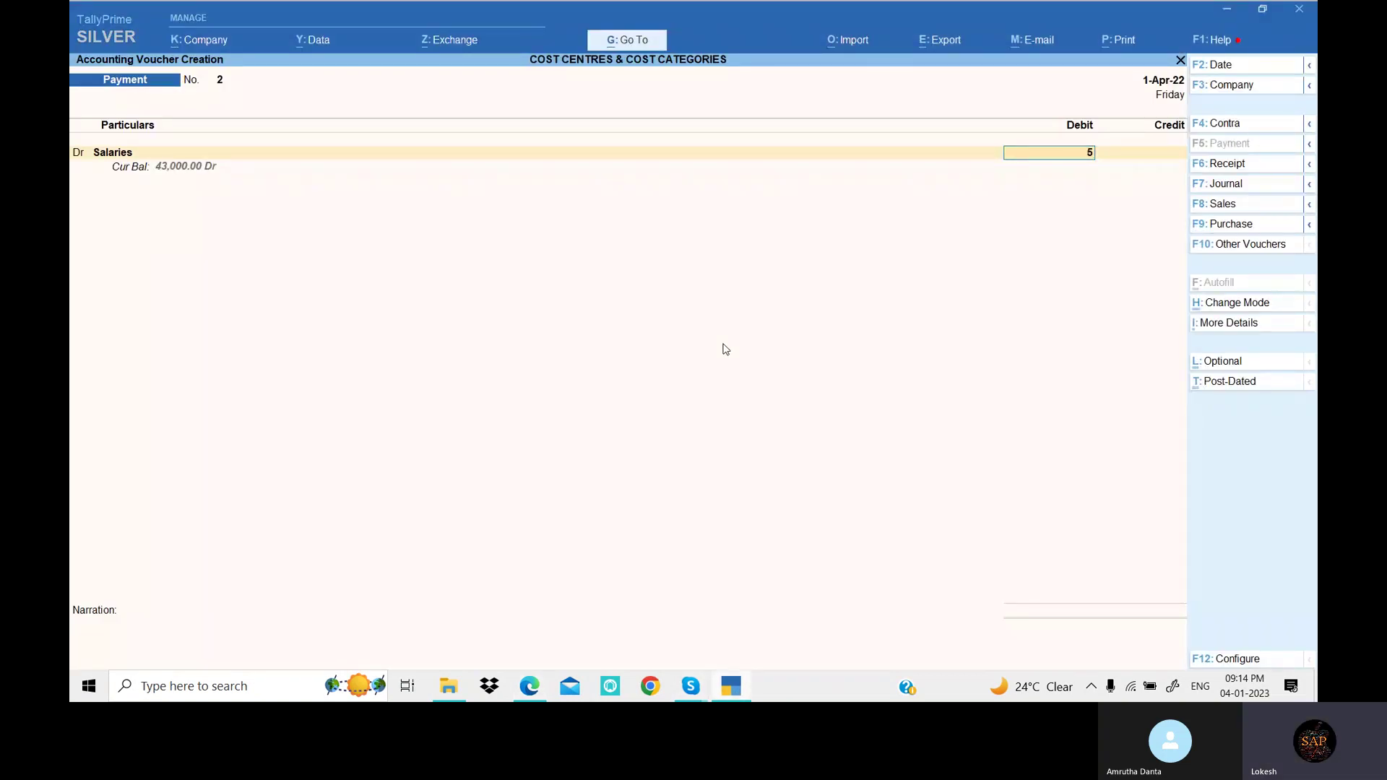
{"action": "type", "text": "70000"}
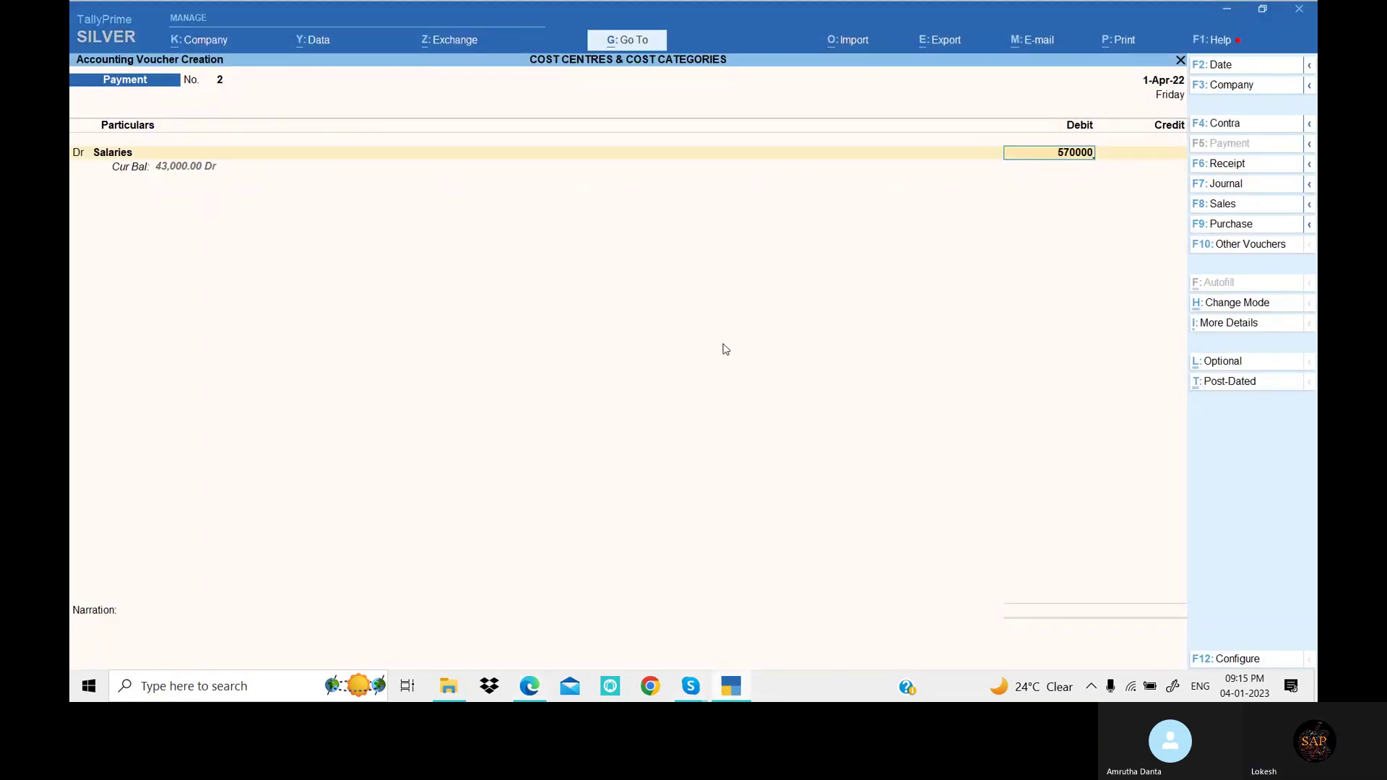
{"action": "key", "text": "BackSpace"}
{"action": "key", "text": "Return"}
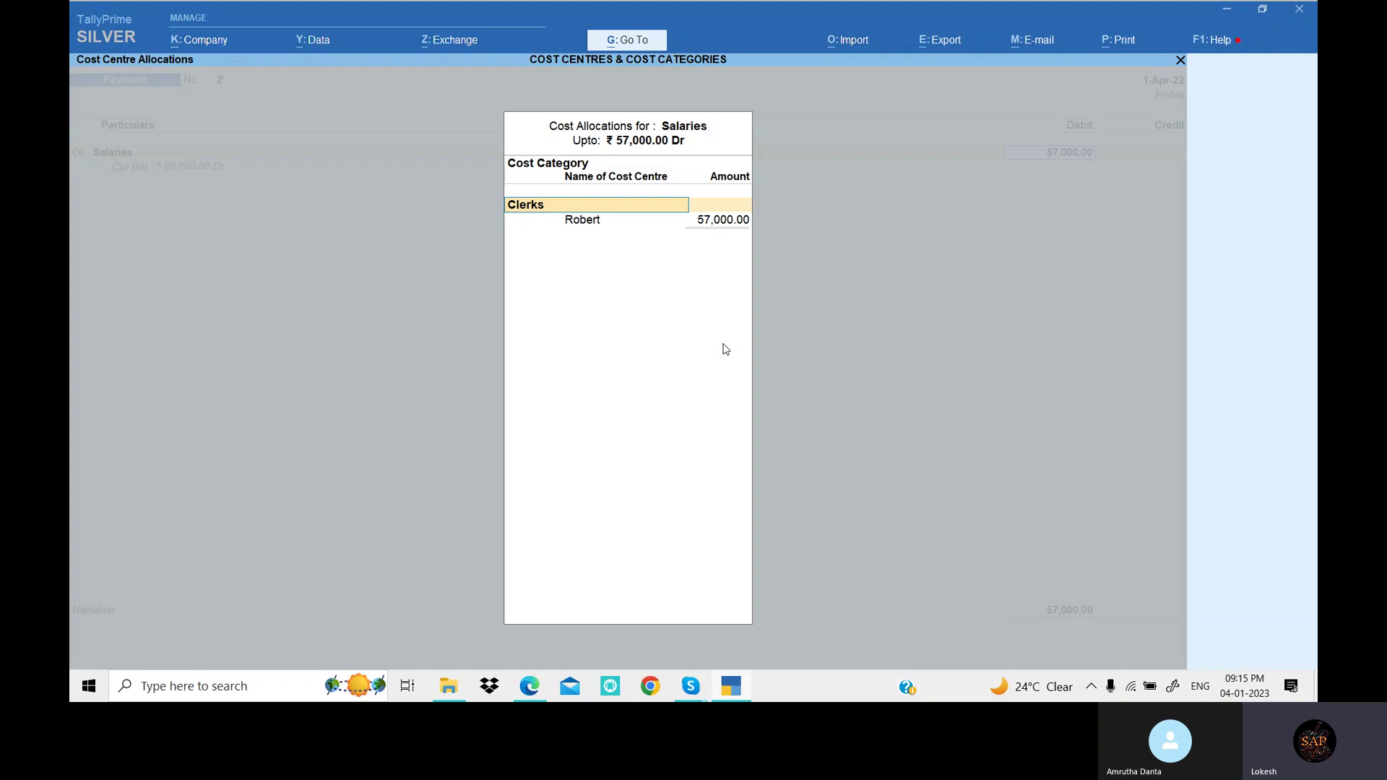
Choose the Mangers cost category for Salaries and allocate 12,000 to the first manager listed in the PDF.
{"action": "key", "text": "BackSpace"}
{"action": "key", "text": "Down"}
{"action": "key", "text": "Return"}
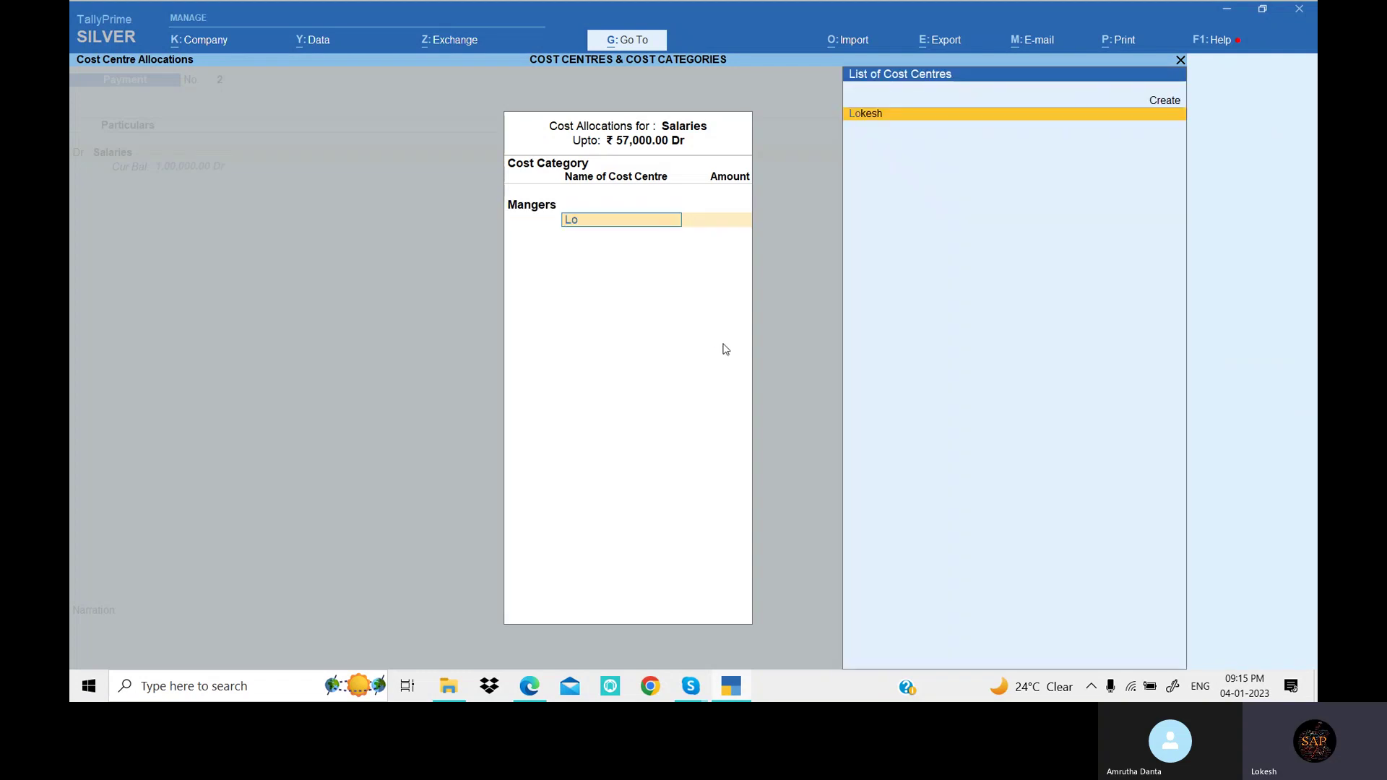
{"action": "key", "text": "Return"}
{"action": "key", "text": "alt+Tab"}
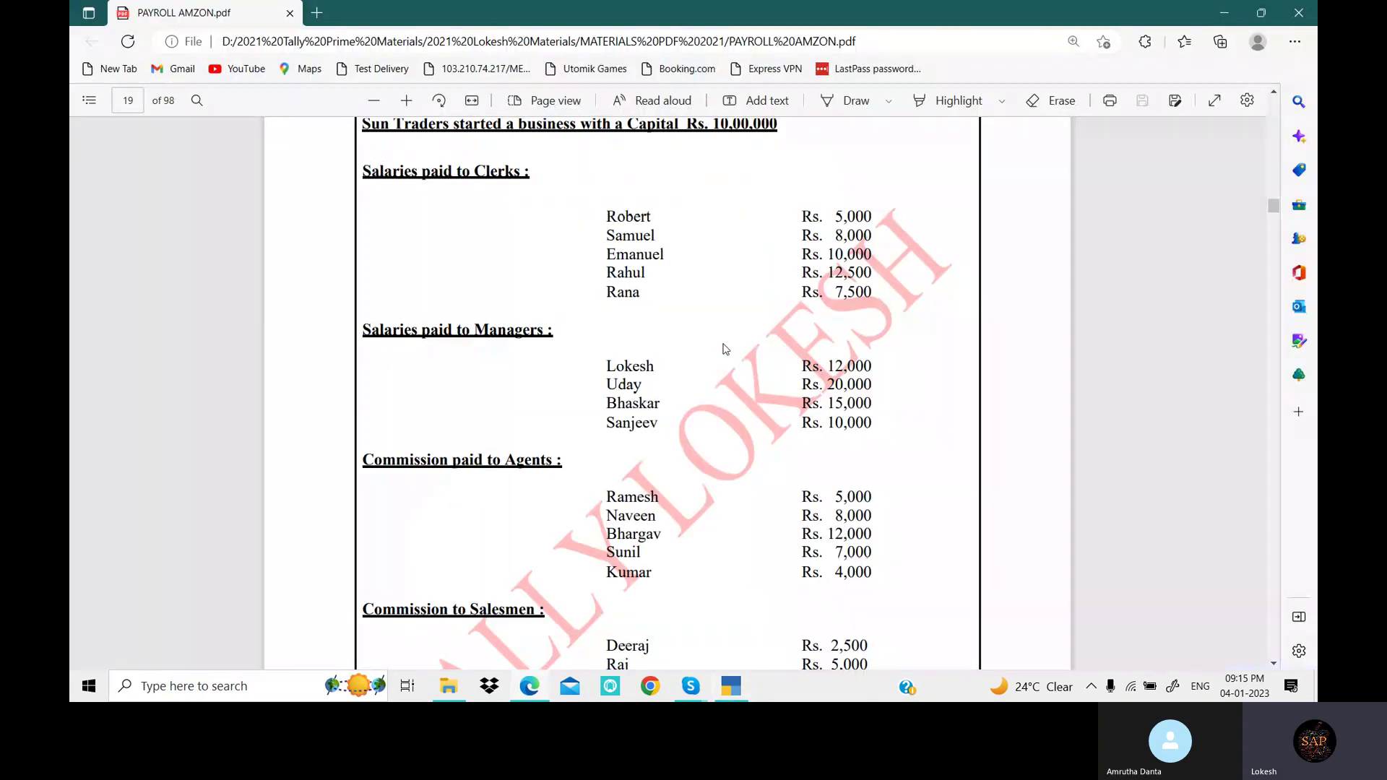
{"action": "key", "text": "alt+Tab"}
{"action": "type", "text": "12000"}
{"action": "key", "text": "Return"}
Allocate 20,000 of the Salaries amount to the second manager listed in the PDF.
{"action": "key", "text": "alt+Tab"}
{"action": "key", "text": "alt+Tab"}
{"action": "type", "text": "u"}
{"action": "key", "text": "Return"}
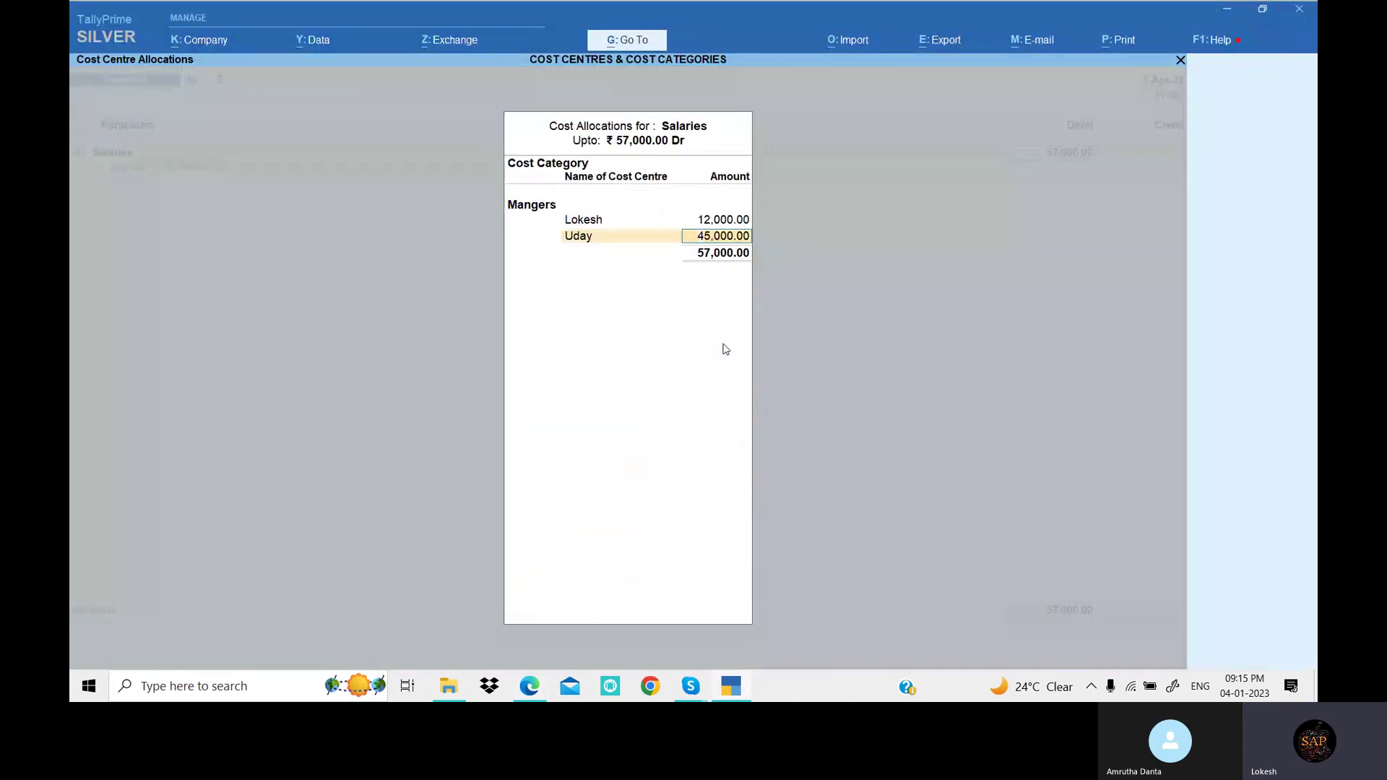
{"action": "key", "text": "alt+Tab"}
{"action": "key", "text": "alt+Tab"}
{"action": "type", "text": "20000"}
{"action": "key", "text": "Return"}
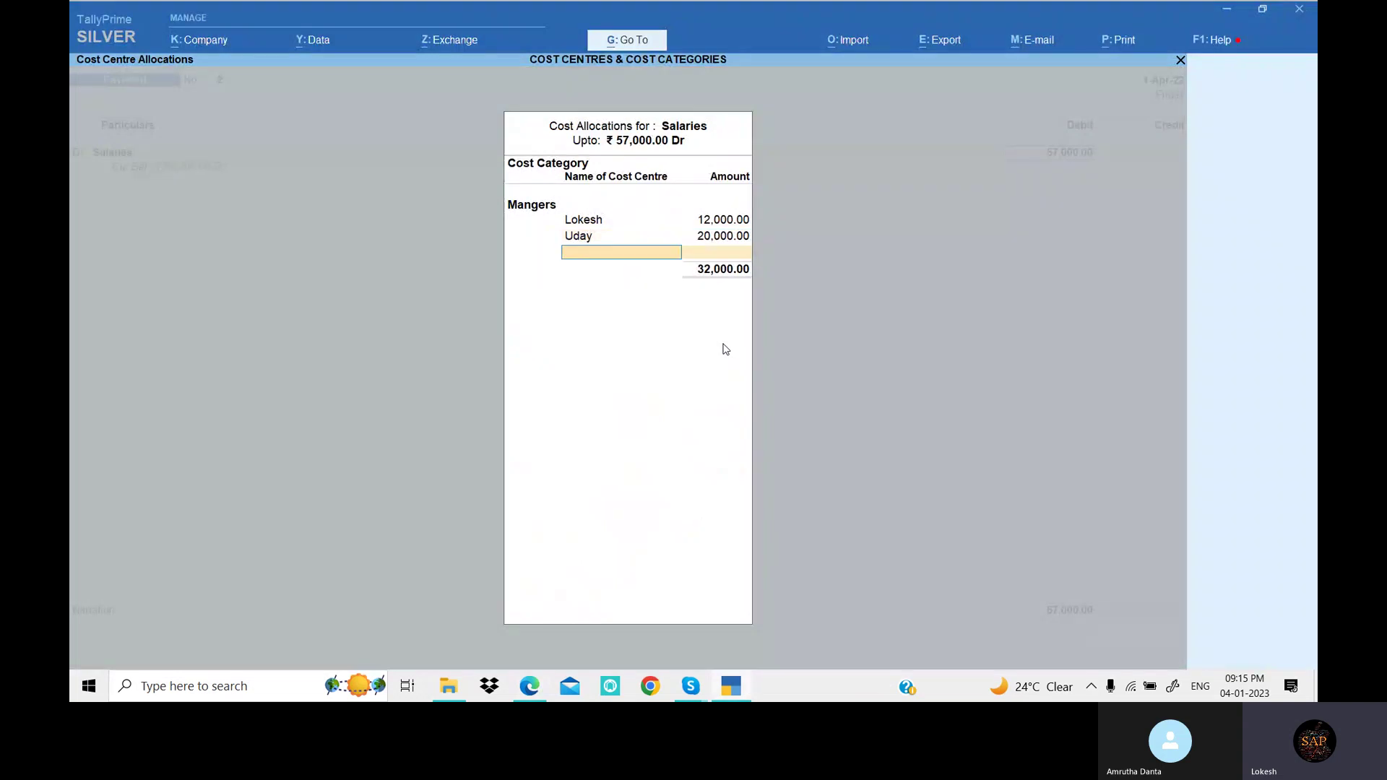
Allocate 15,000 of the Salaries amount to the third manager listed in the PDF.
{"action": "key", "text": "alt+Tab"}
{"action": "type", "text": "Bh"}
{"action": "key", "text": "Return"}
{"action": "key", "text": "alt+Tab"}
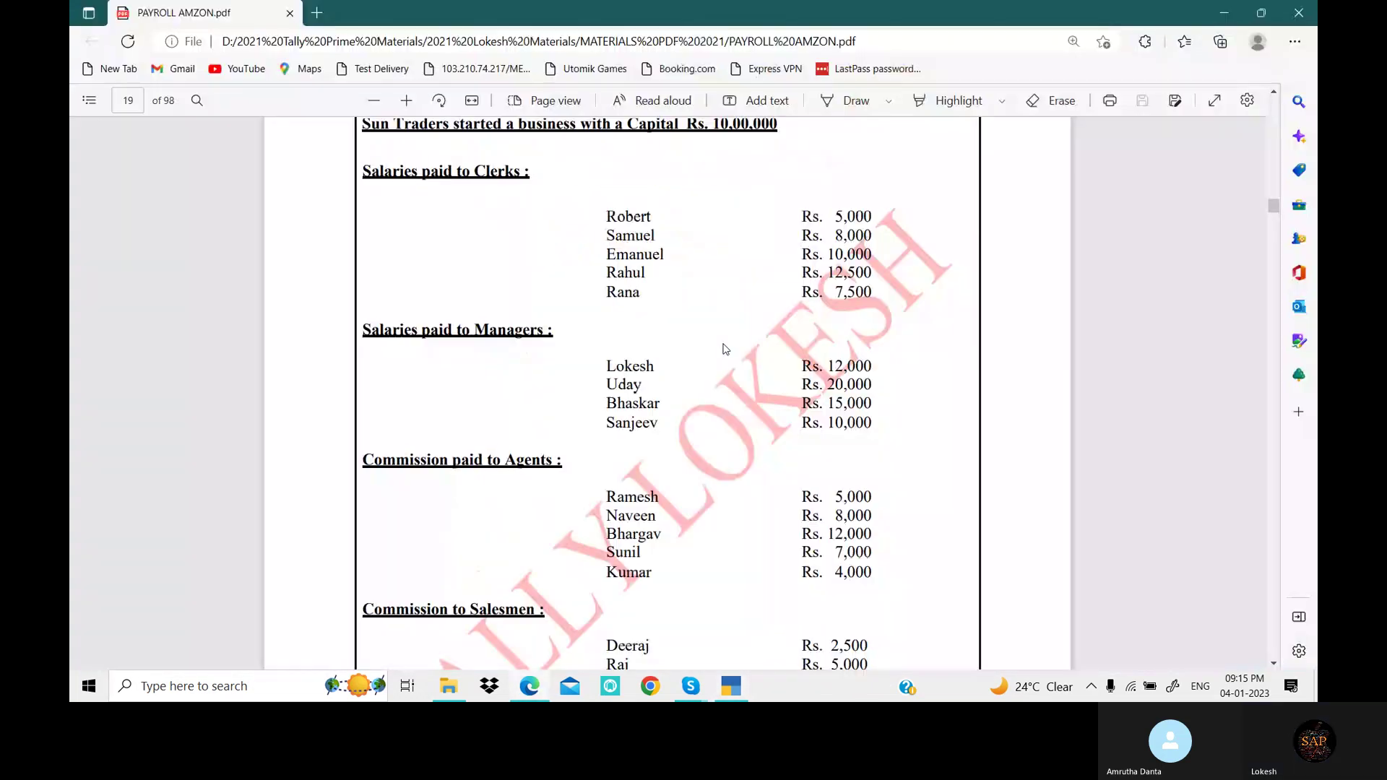
{"action": "key", "text": "alt+Tab"}
{"action": "type", "text": "15000"}
{"action": "key", "text": "Return"}
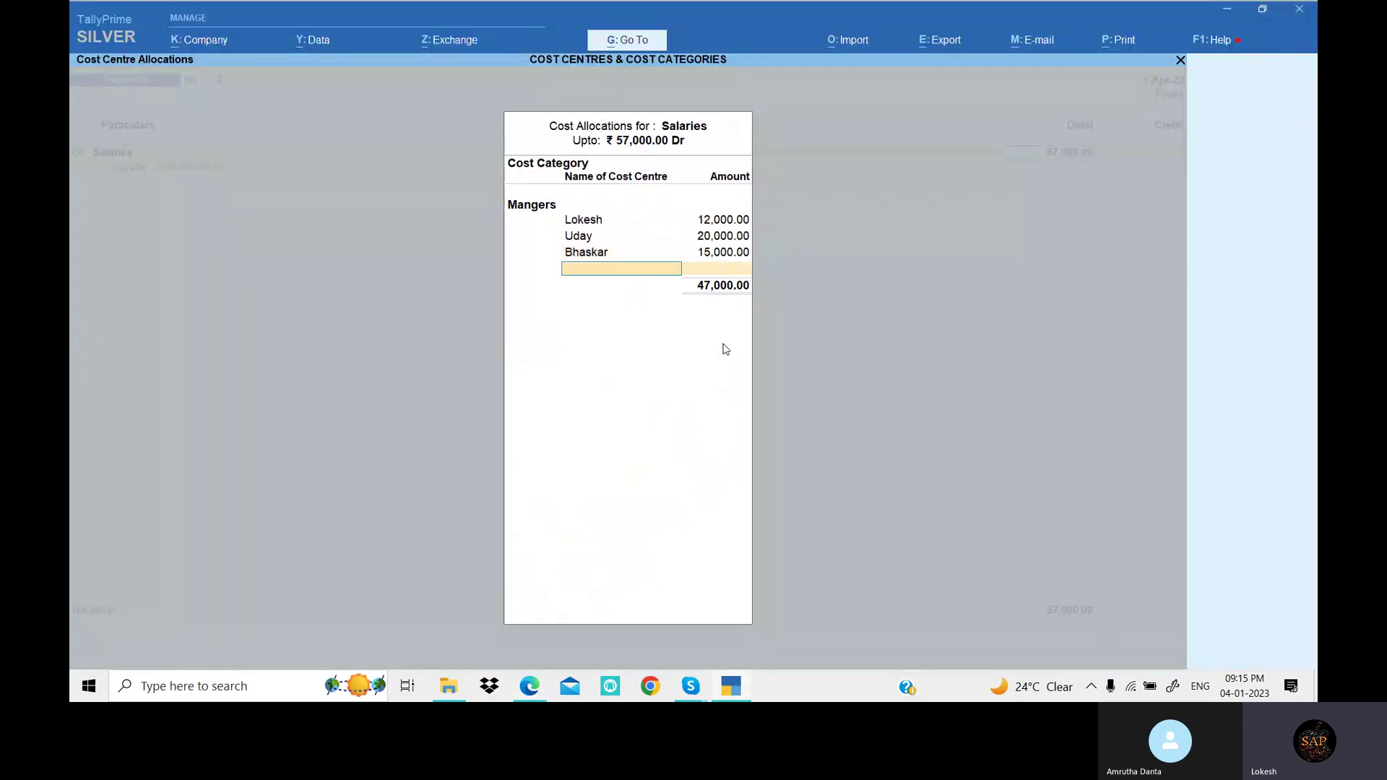
Allocate the remaining 10,000 to the fourth listed manager and complete the Mangers cost allocation.
{"action": "key", "text": "alt+Tab"}
{"action": "key", "text": "alt+Tab"}
{"action": "type", "text": "Sa"}
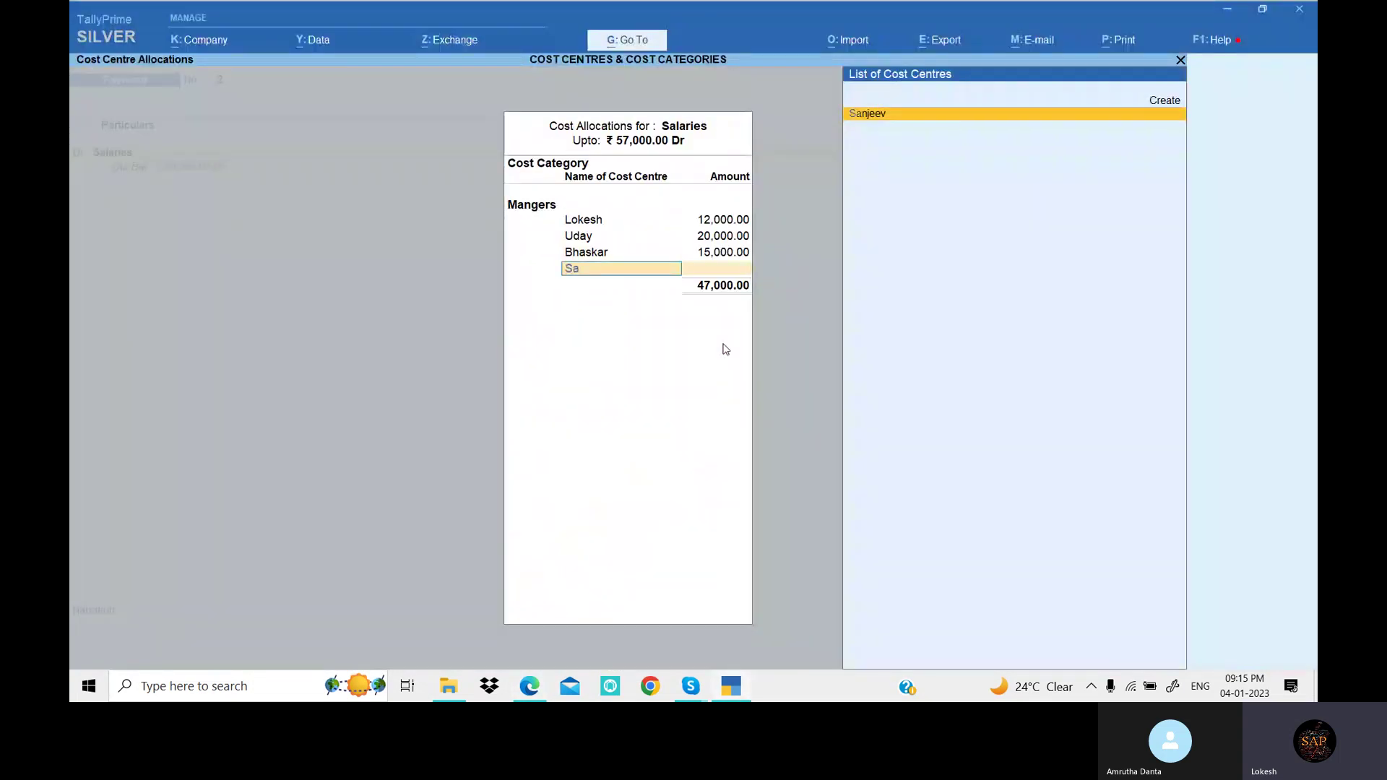
{"action": "key", "text": "Return"}
{"action": "key", "text": "Return"}
{"action": "key", "text": "Return"}
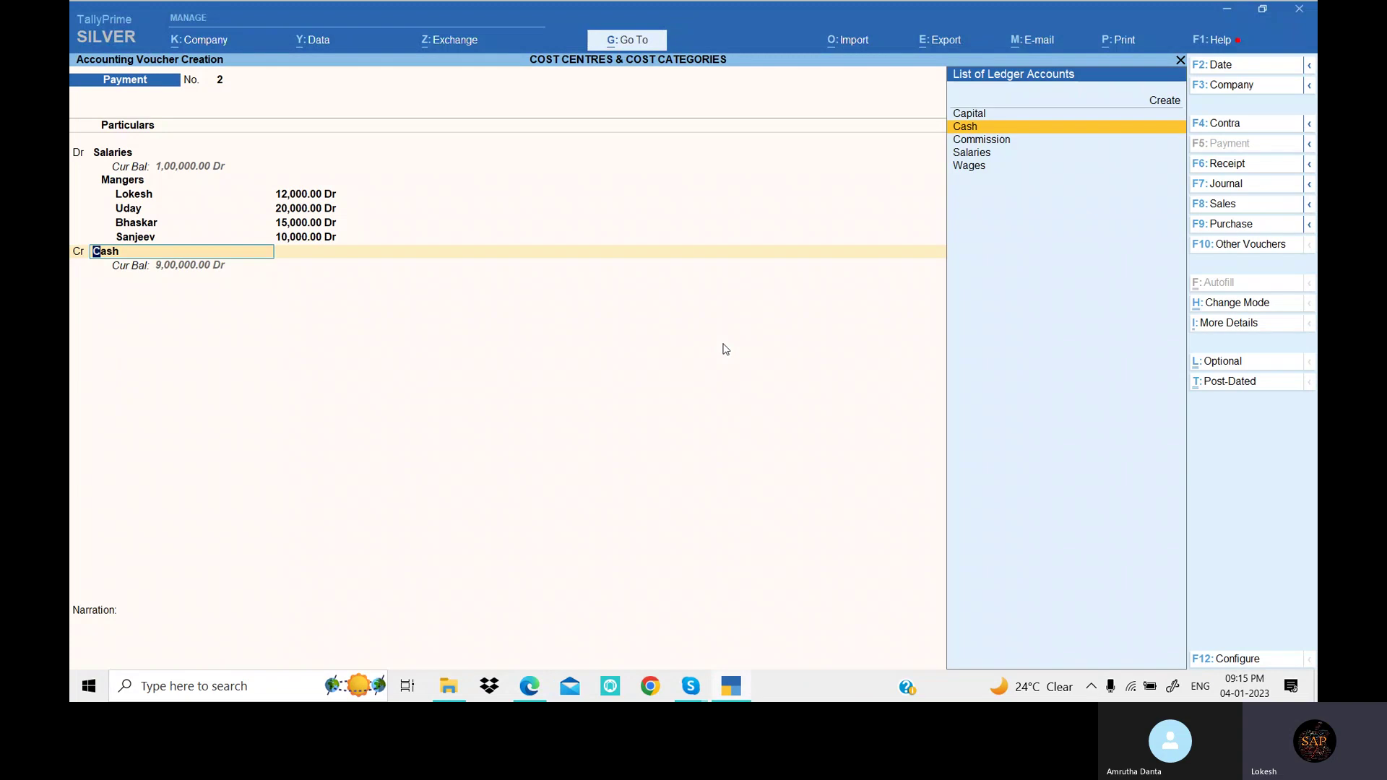
Credit Cash with 57,000 and save the managers' salary payment voucher without a narration.
{"action": "key", "text": "Return"}
{"action": "key", "text": "Return"}
{"action": "key", "text": "Return"}
{"action": "key", "text": "Return"}
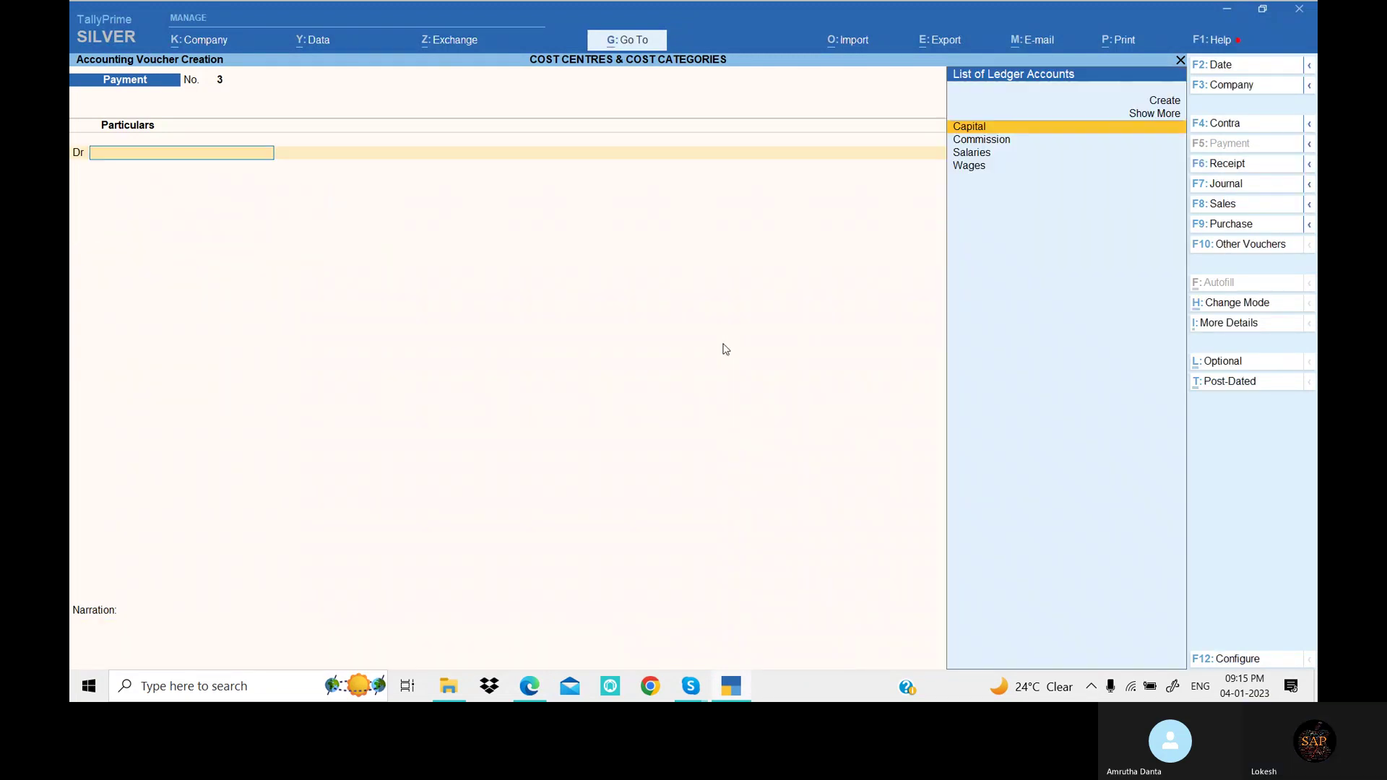
In the third payment voucher, debit Commission with 36,000, the total of the agents' commissions in the PDF.
{"action": "key", "text": "alt+Tab"}
{"action": "key", "text": "alt+Tab"}
{"action": "type", "text": "Com"}
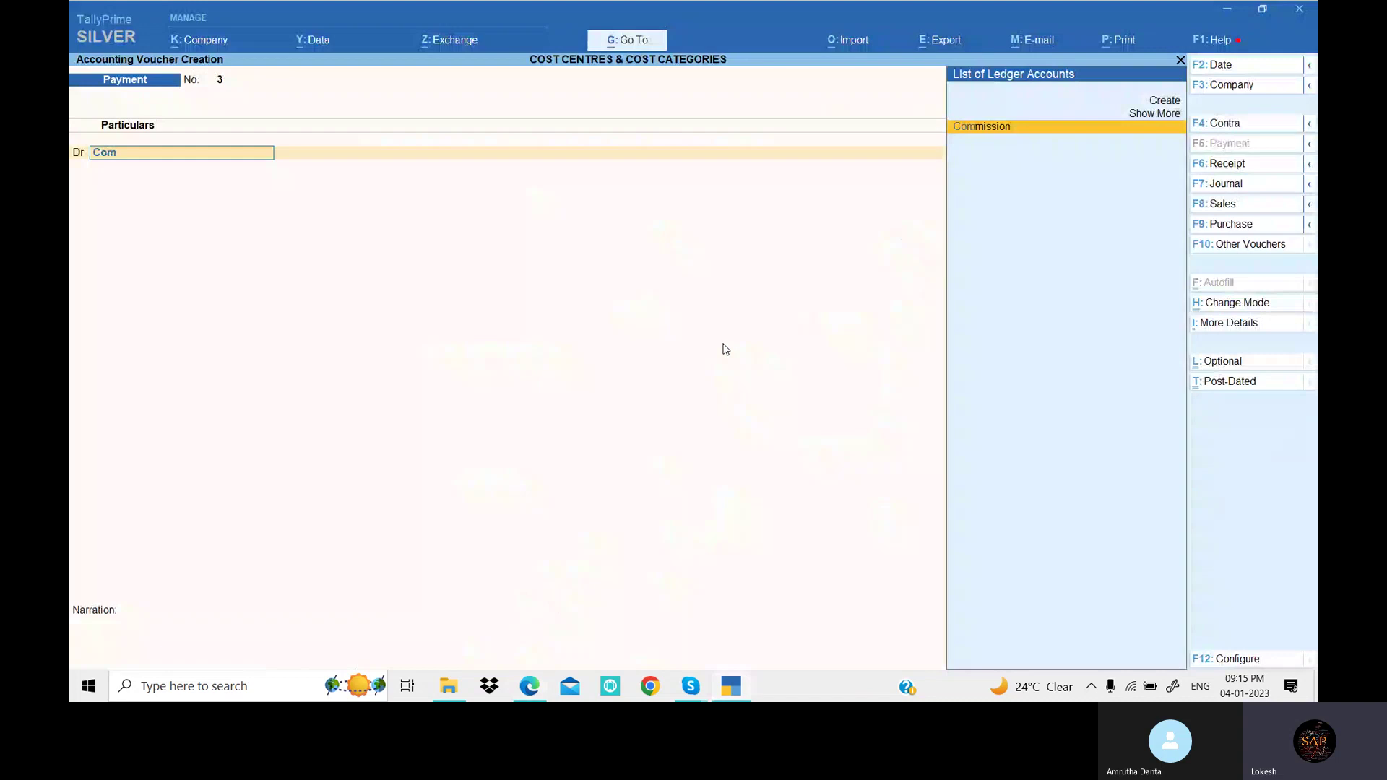
{"action": "key", "text": "Return"}
{"action": "key", "text": "alt+Tab"}
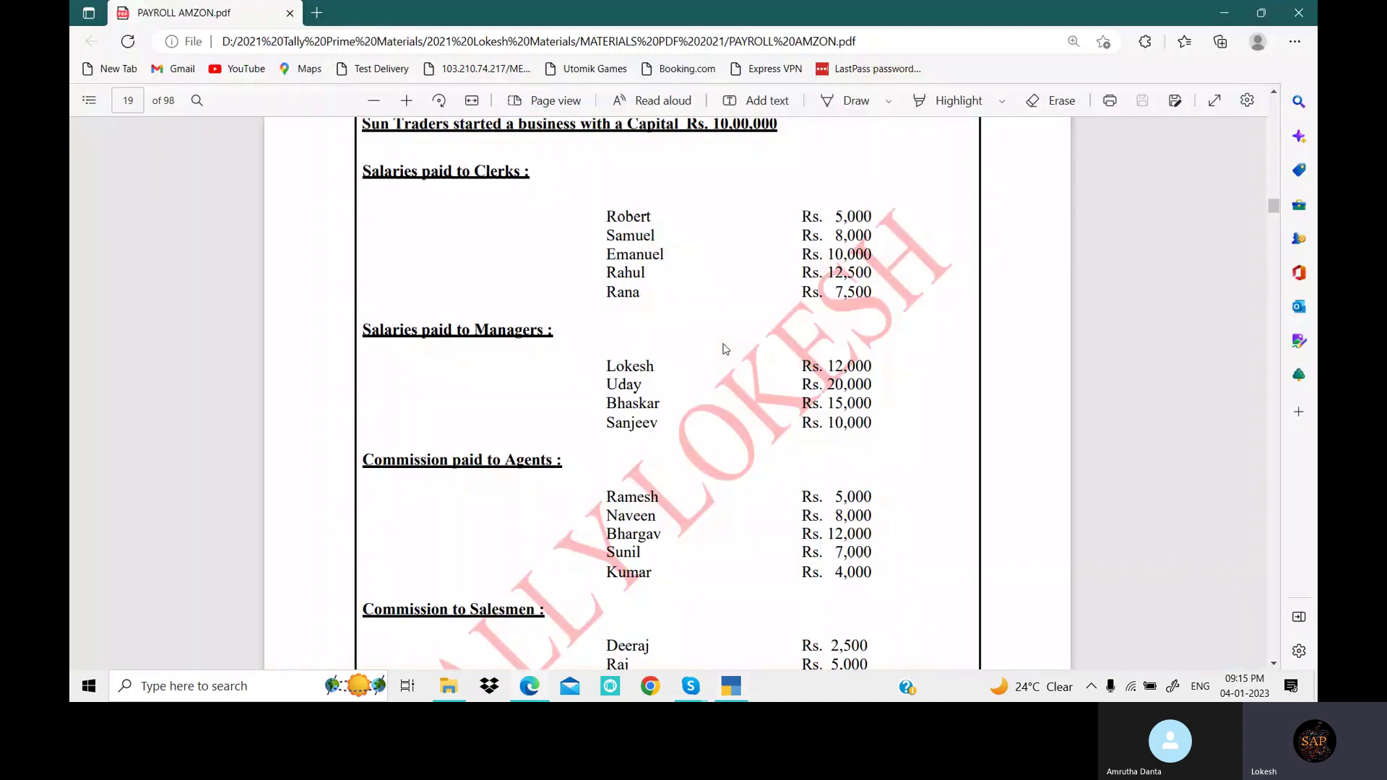
{"action": "scroll", "coordinate": [726, 349], "scroll_direction": "down", "scroll_amount": 4}
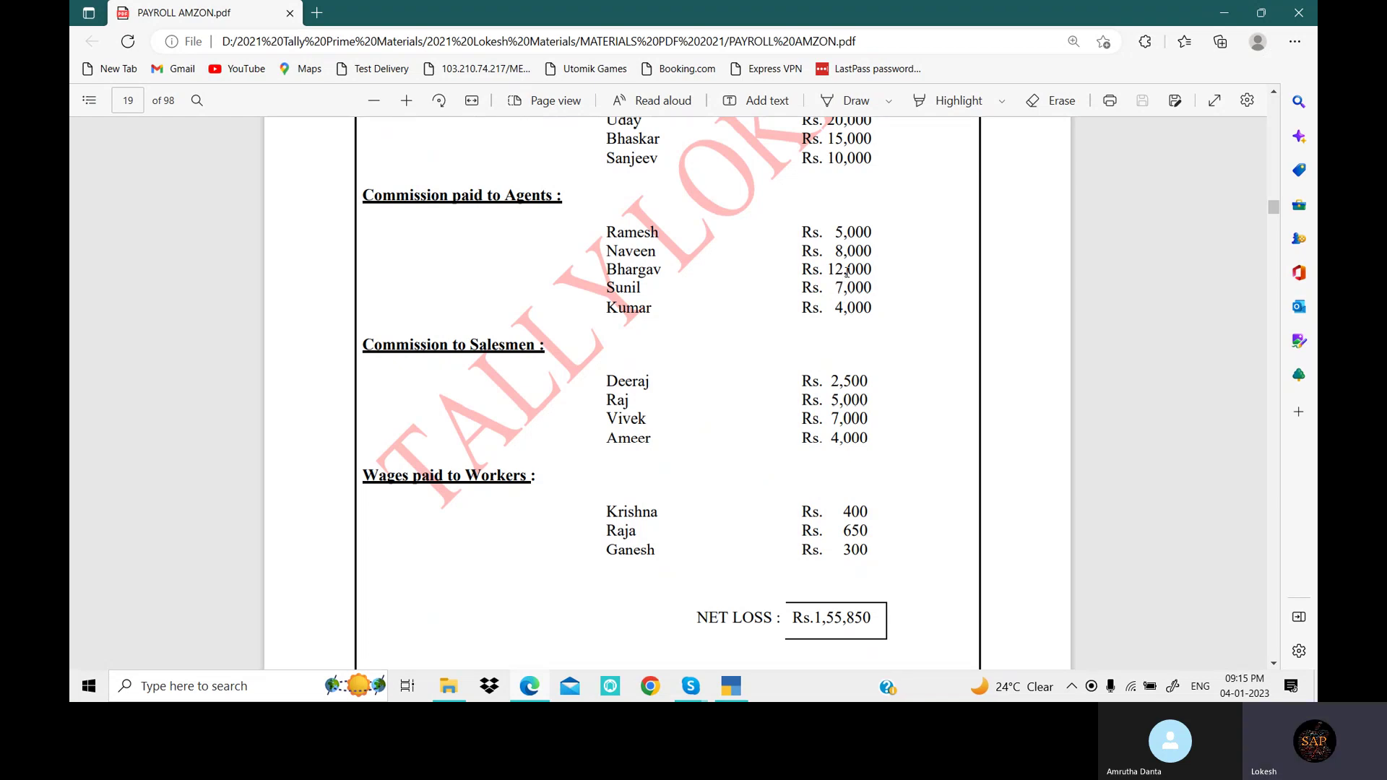
{"action": "left_click", "coordinate": [749, 690]}
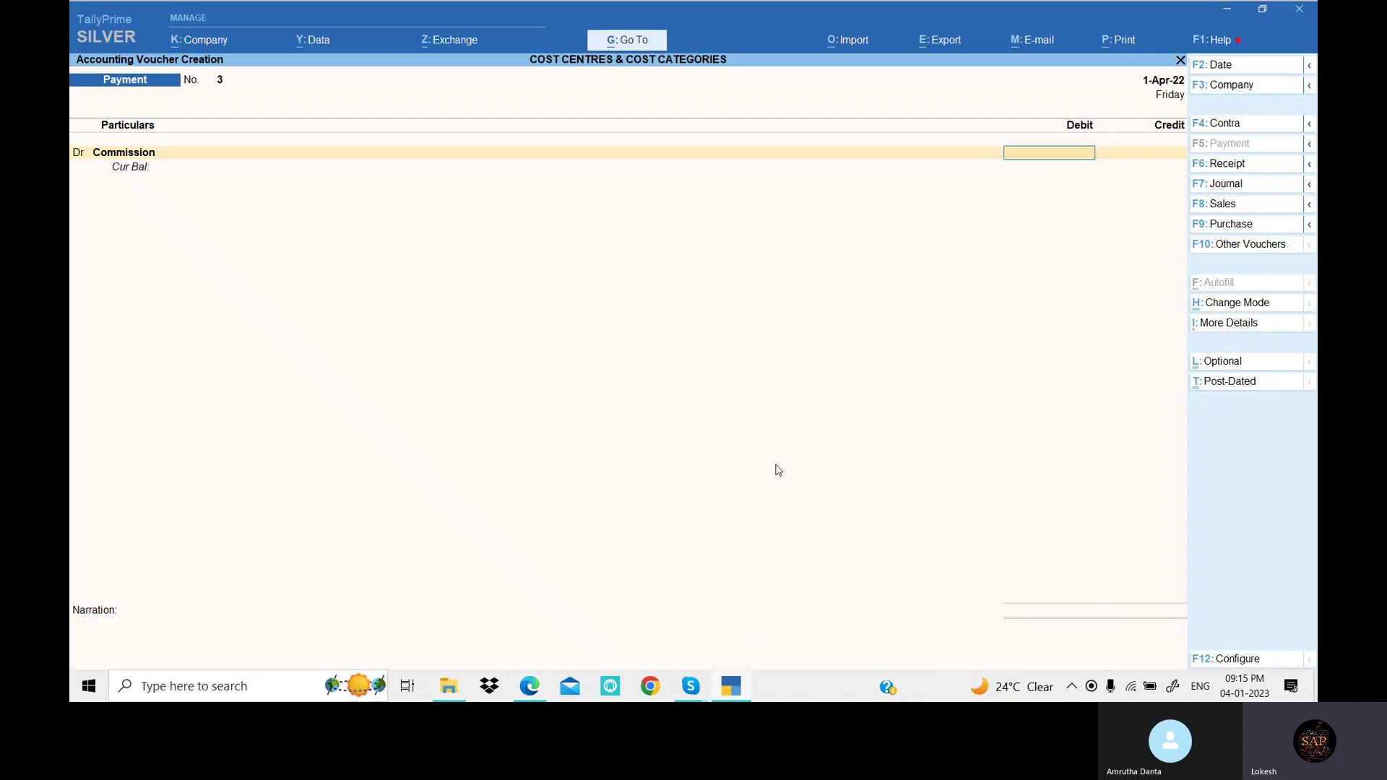
{"action": "type", "text": "36,000"}
{"action": "key", "text": "Return"}
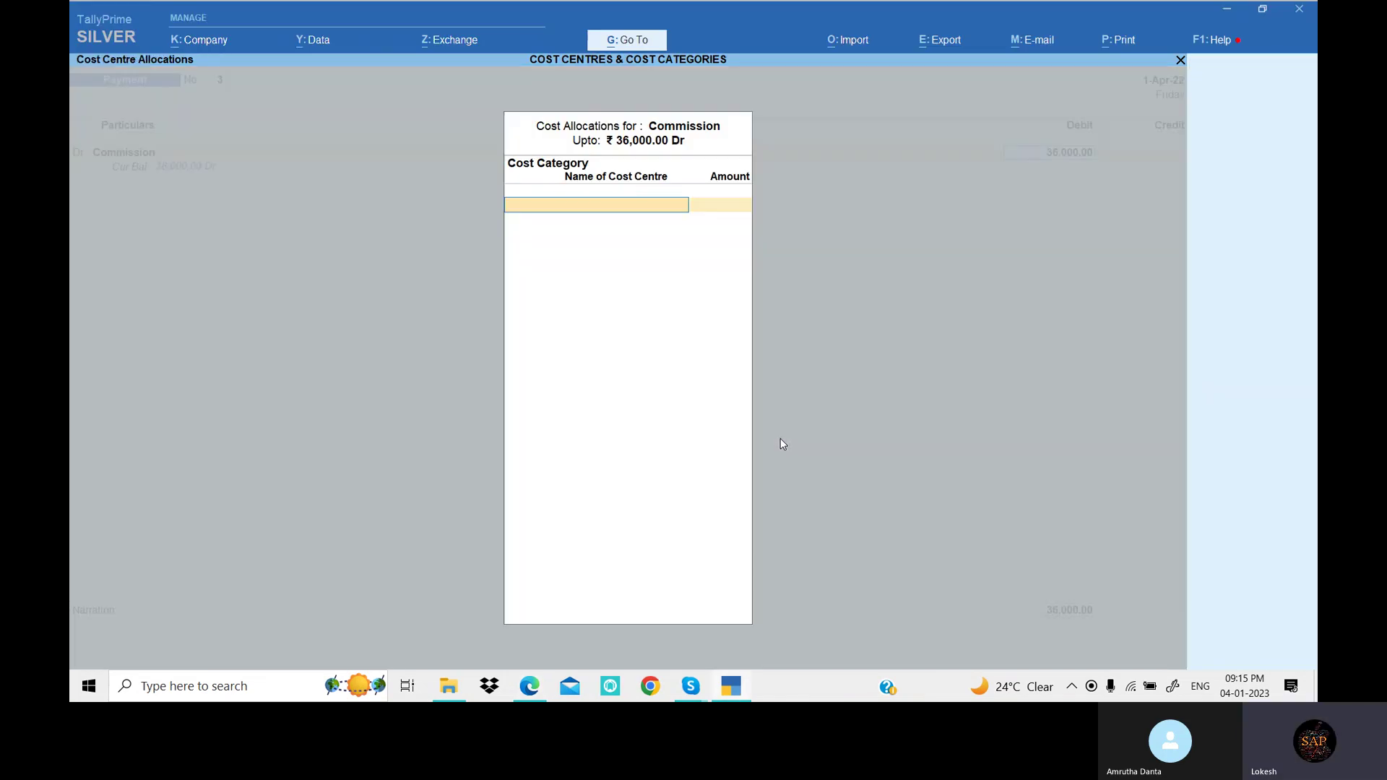
Choose the Agents cost category for Commission and allocate 5,000 to the first agent listed in the PDF.
{"action": "key", "text": "Return"}
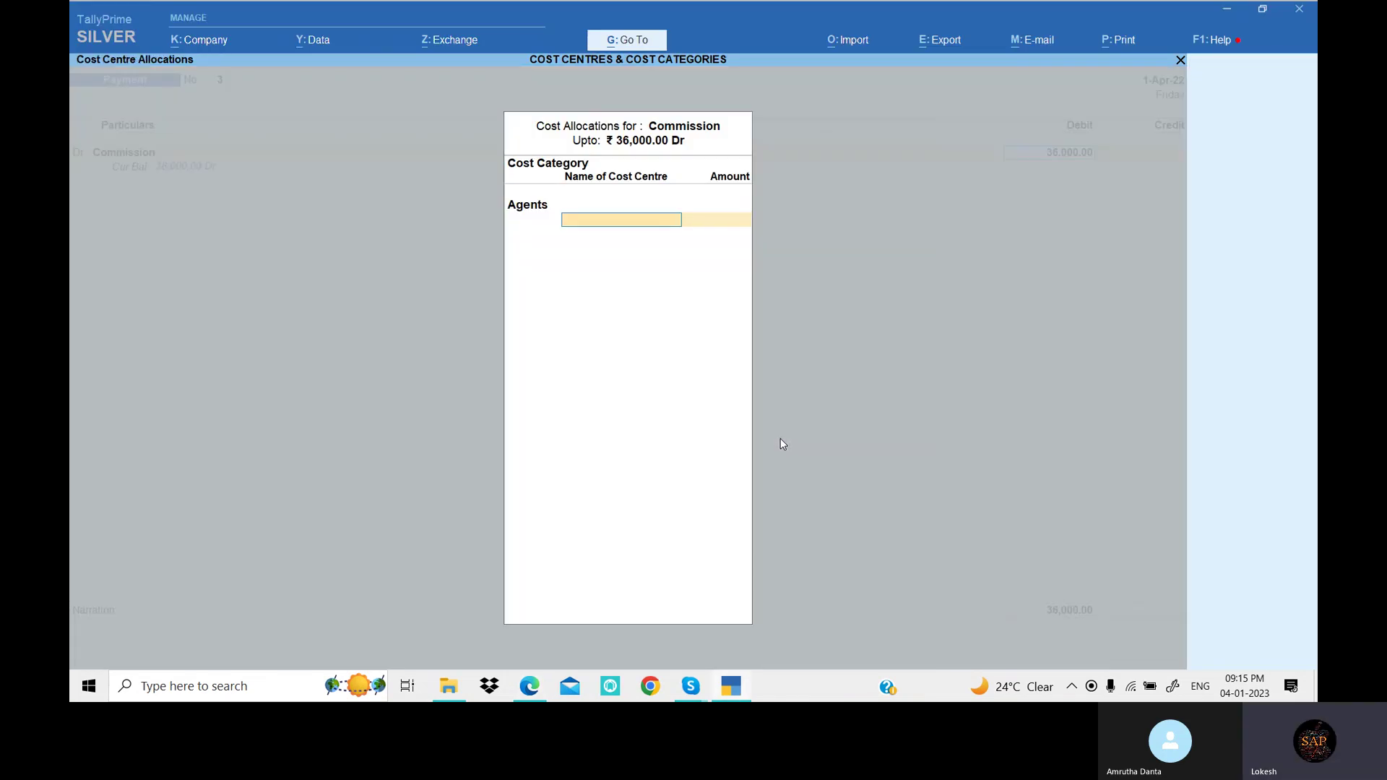
{"action": "key", "text": "alt+Tab"}
{"action": "key", "text": "alt+Tab"}
{"action": "type", "text": "r"}
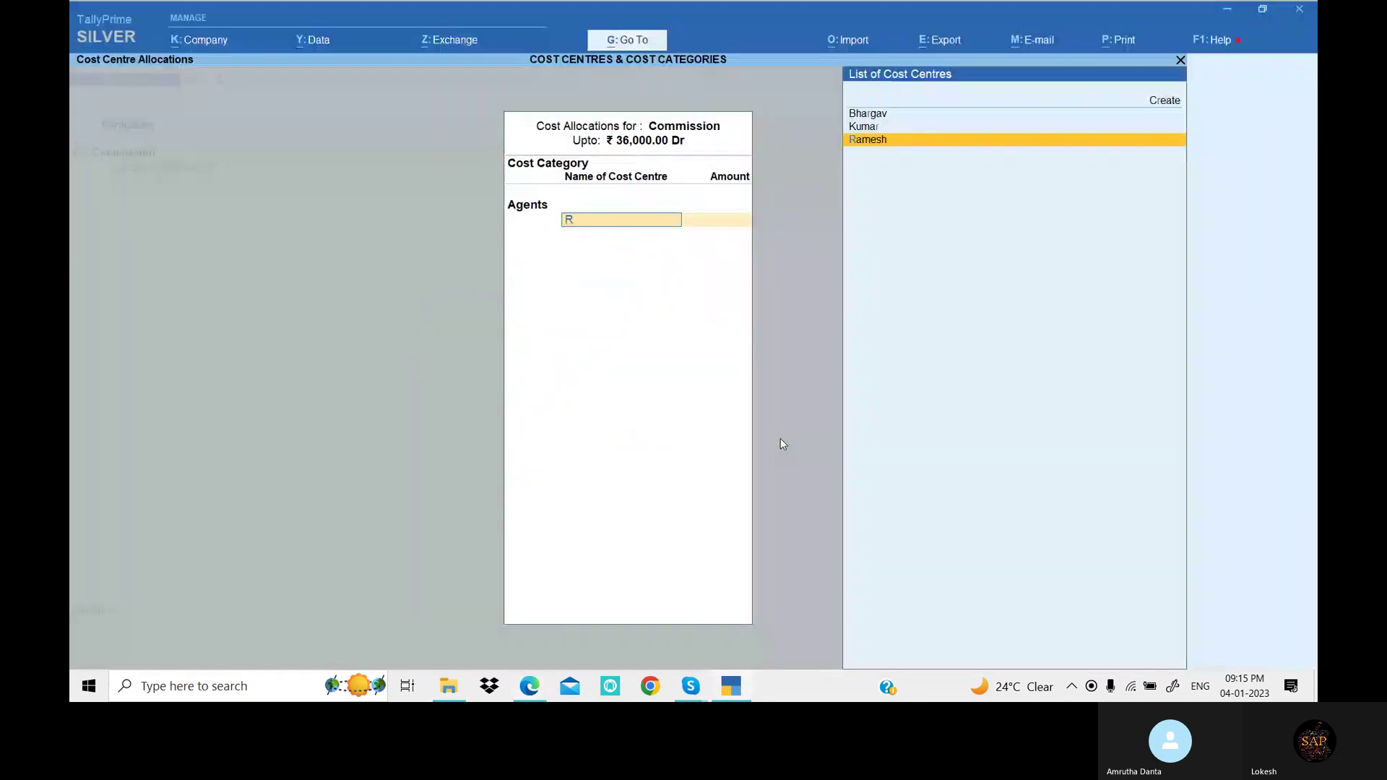
{"action": "key", "text": "Return"}
{"action": "key", "text": "alt+Tab"}
{"action": "key", "text": "alt+Tab"}
{"action": "type", "text": "5000"}
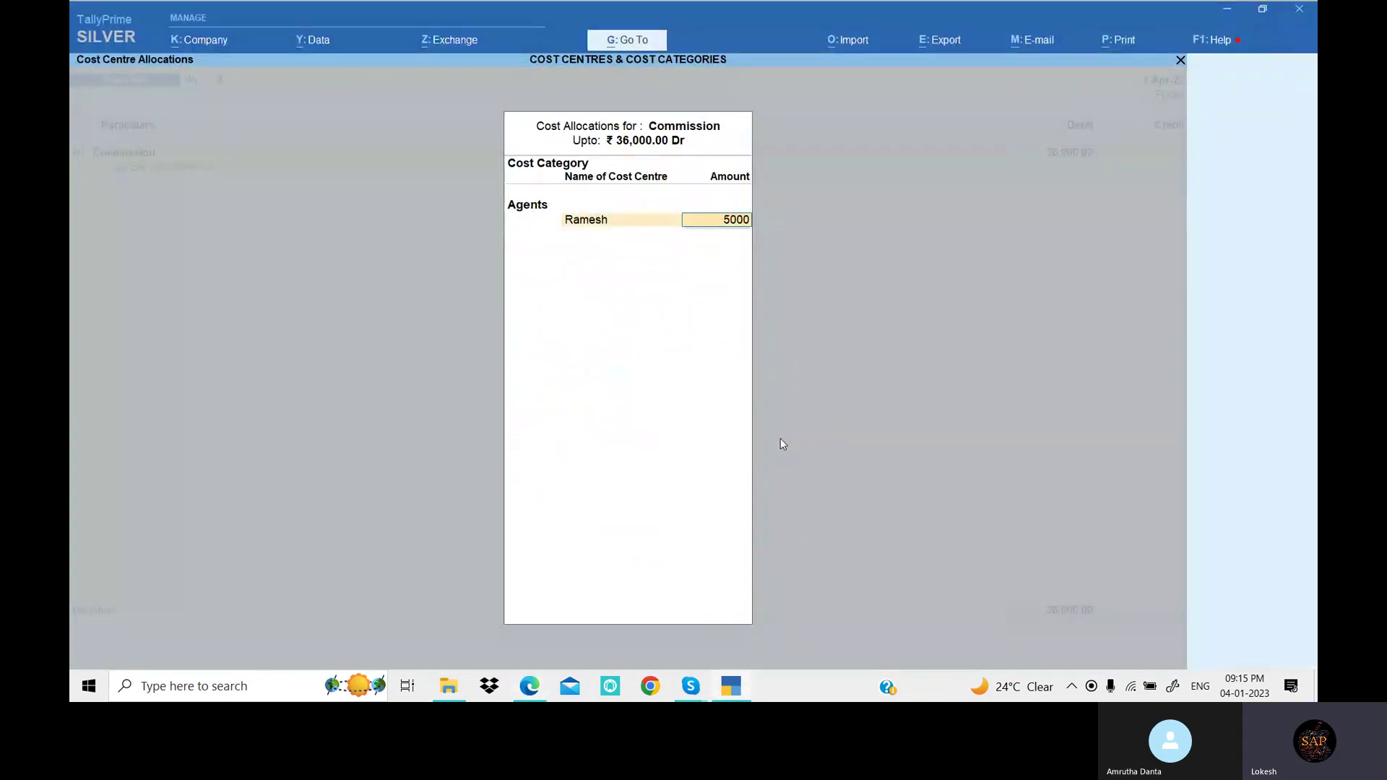
{"action": "key", "text": "Return"}
Allocate 8,000 of the Commission amount to the second agent listed in the PDF.
{"action": "key", "text": "alt+Tab"}
{"action": "key", "text": "alt+Tab"}
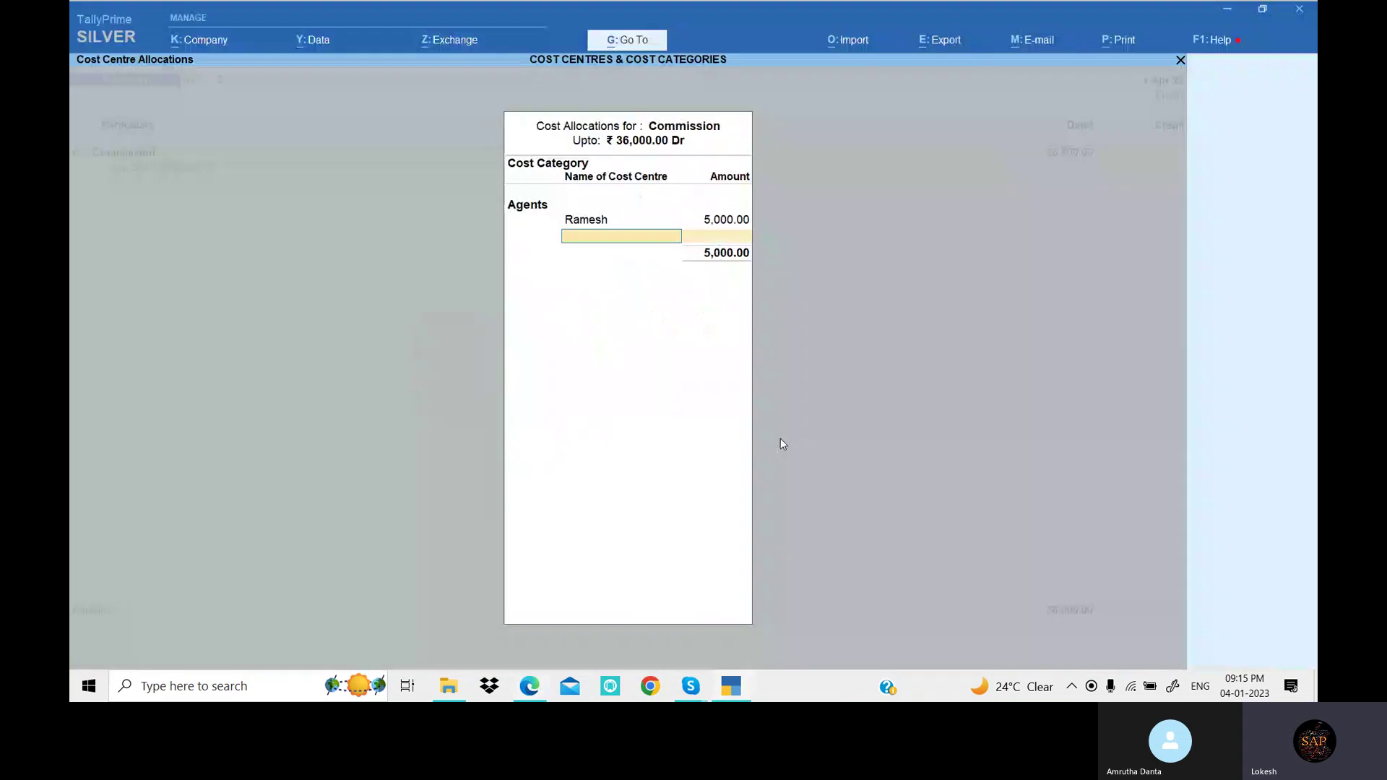
{"action": "type", "text": "n"}
{"action": "key", "text": "Return"}
{"action": "key", "text": "alt+Tab"}
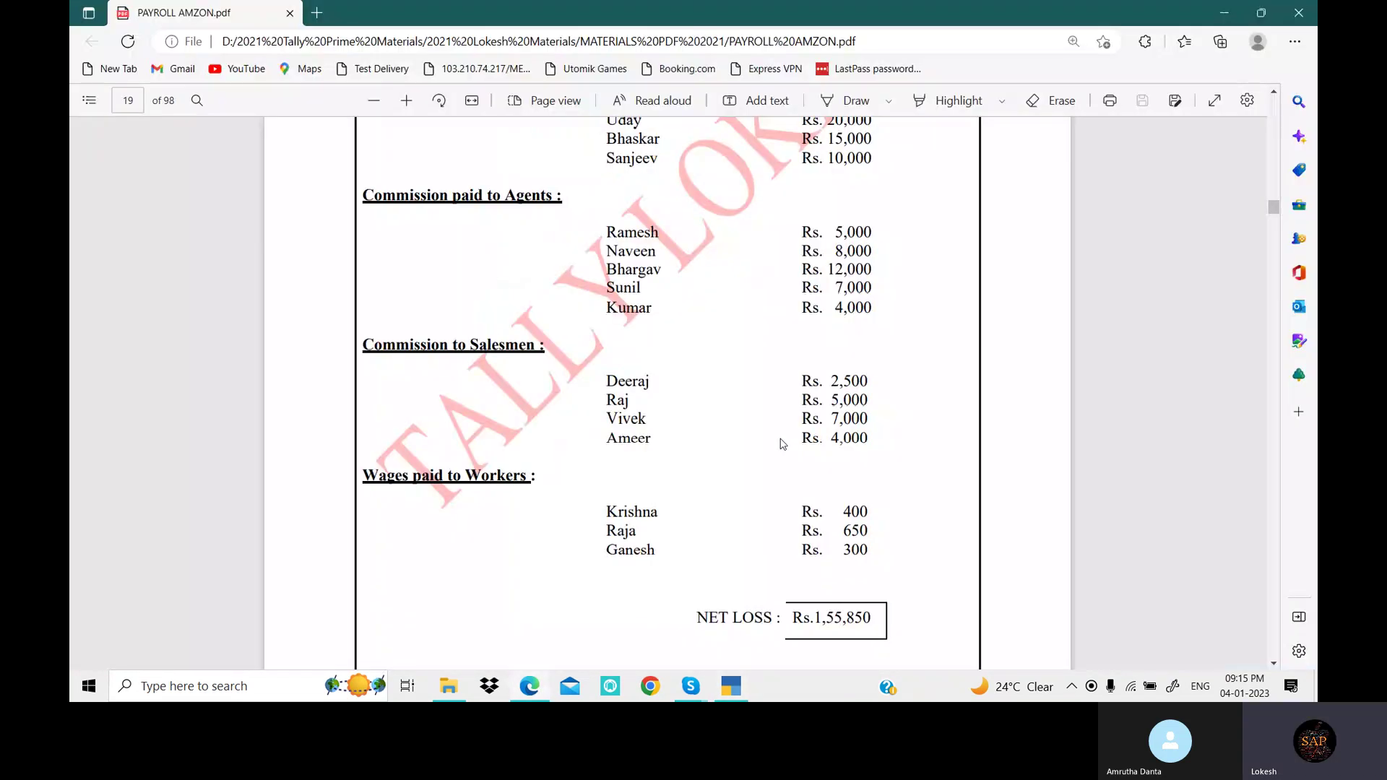
{"action": "key", "text": "alt+Tab"}
{"action": "type", "text": "8000"}
{"action": "key", "text": "Return"}
Allocate 12,000 of the Commission amount to the third agent listed in the PDF.
{"action": "key", "text": "alt+Tab"}
{"action": "key", "text": "alt+Tab"}
{"action": "type", "text": "b"}
{"action": "key", "text": "Return"}
{"action": "type", "text": "12000"}
{"action": "key", "text": "Return"}
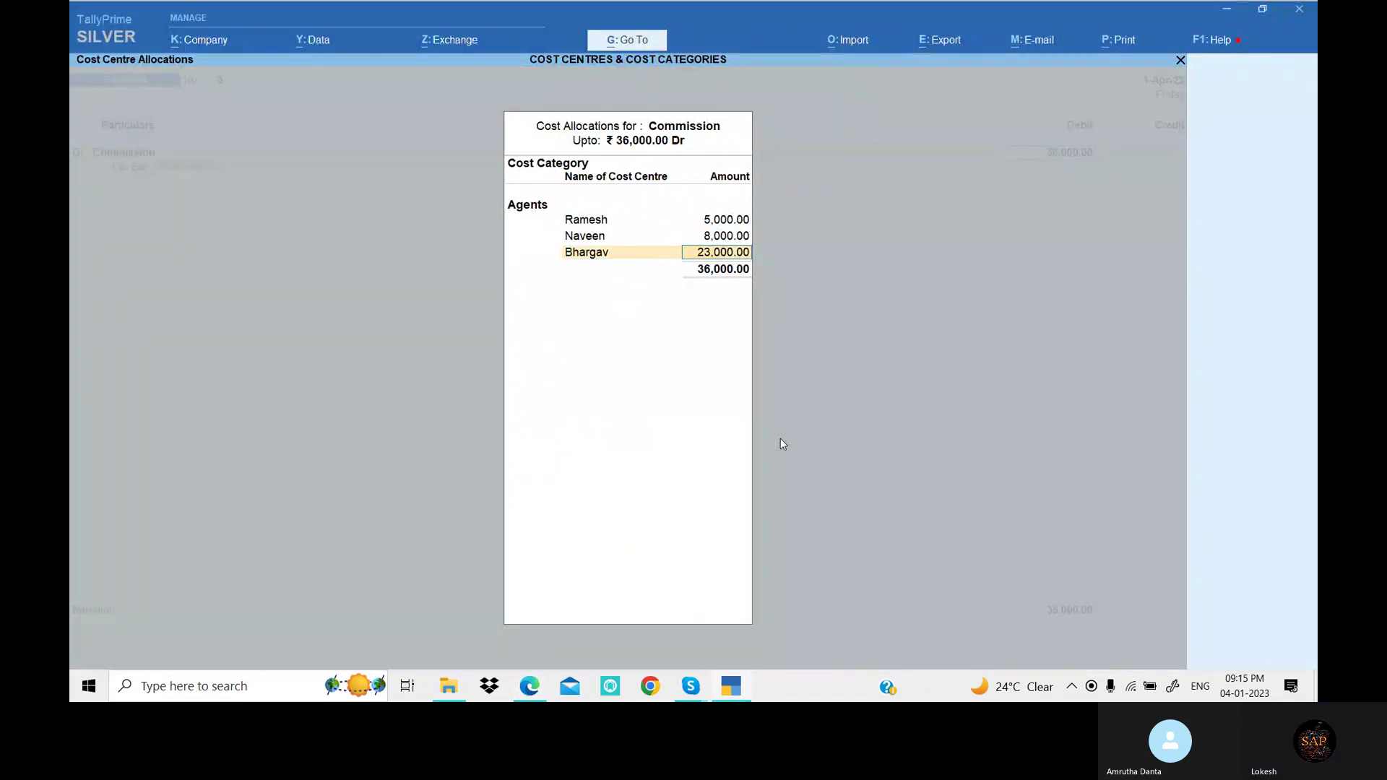
{"action": "key", "text": "alt+Tab"}
{"action": "key", "text": "alt+Tab"}
{"action": "type", "text": "12000"}
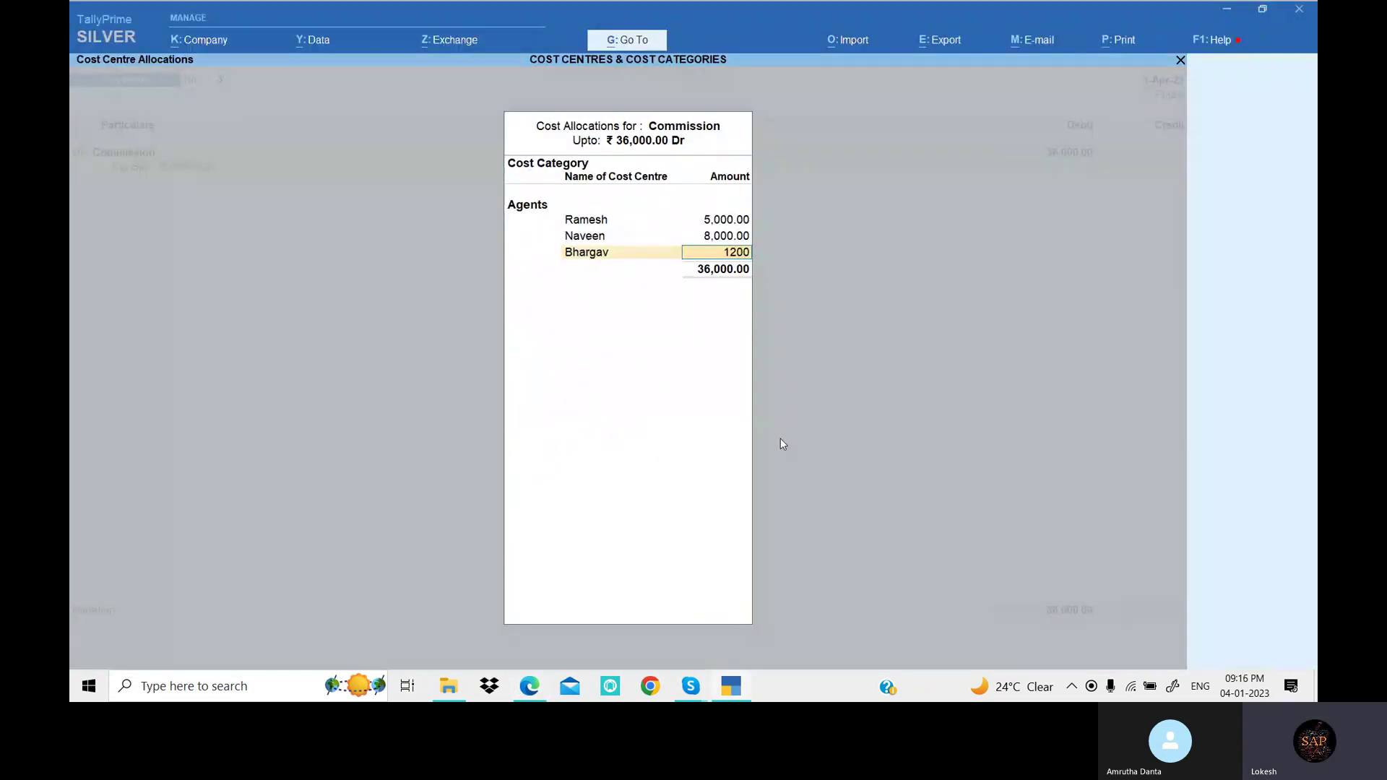
{"action": "key", "text": "Return"}
Allocate 7,000 of the Commission amount to the fourth agent listed in the PDF.
{"action": "key", "text": "alt+Tab"}
{"action": "key", "text": "alt+Tab"}
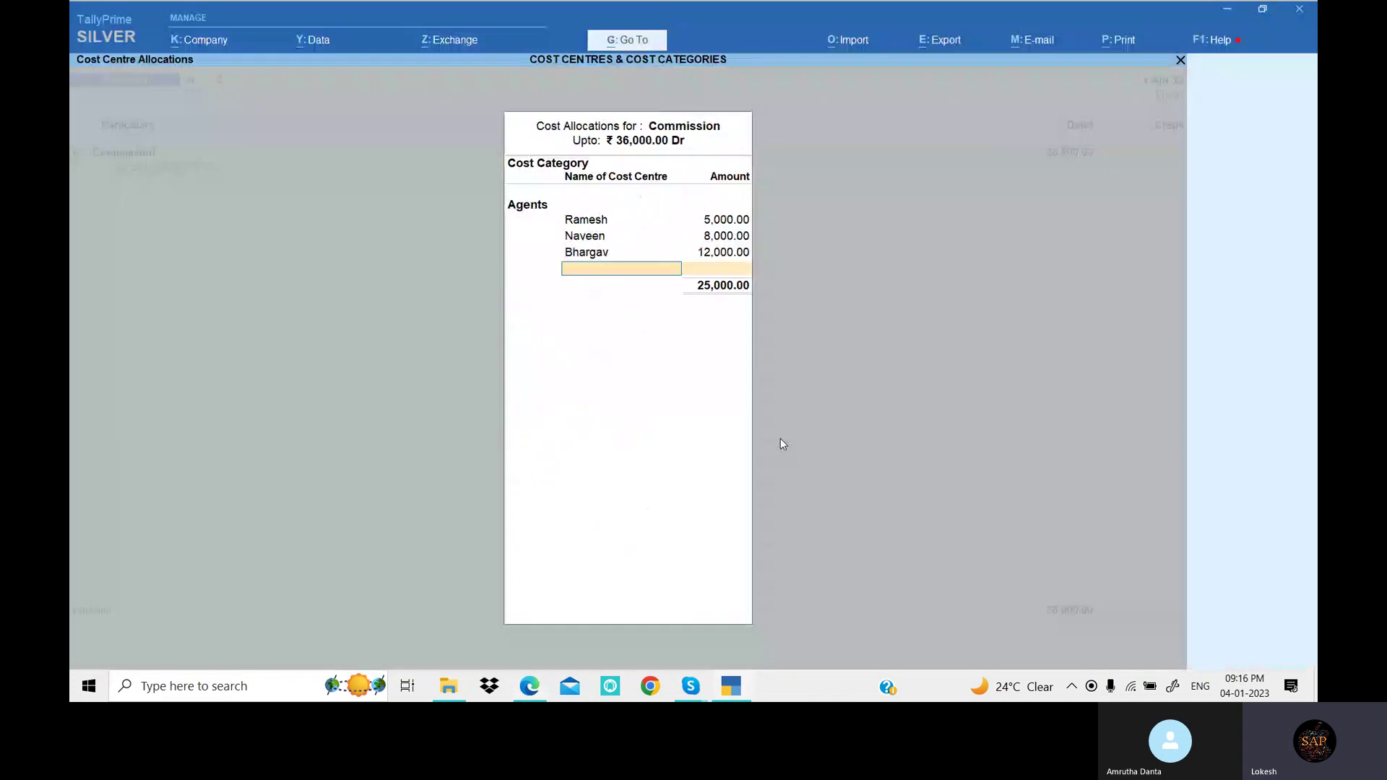
{"action": "type", "text": "Su"}
{"action": "key", "text": "Return"}
{"action": "key", "text": "alt+Tab"}
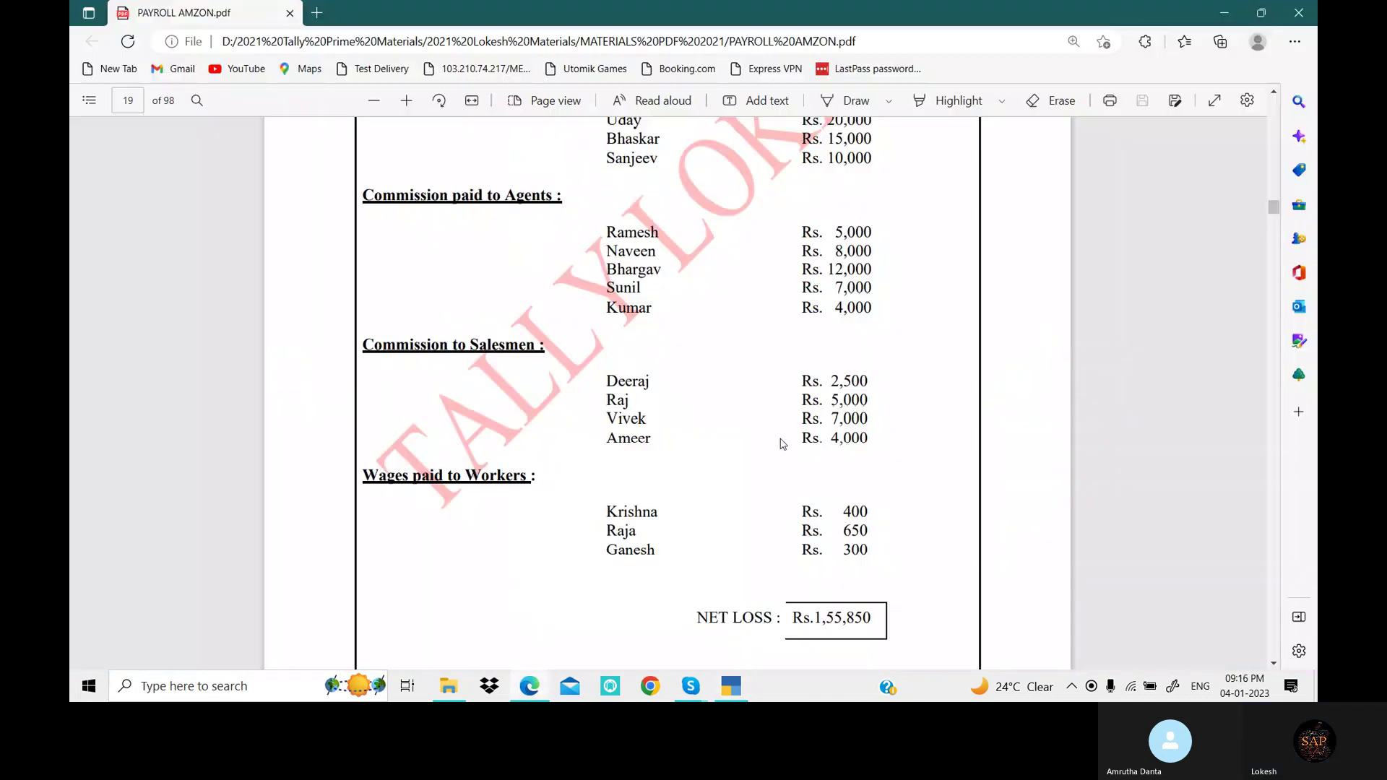
{"action": "key", "text": "alt+Tab"}
{"action": "type", "text": "7,000"}
{"action": "key", "text": "Return"}
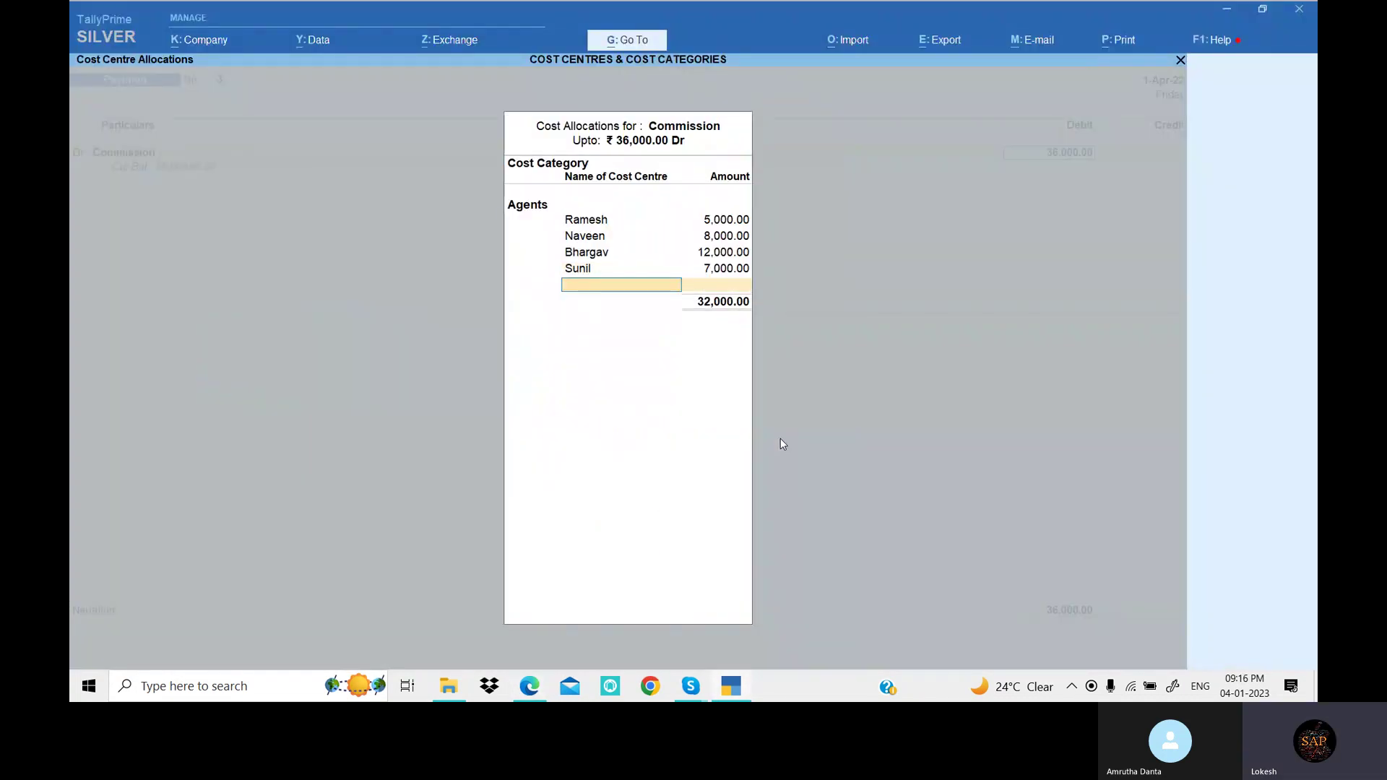
Allocate the remaining 4,000 to the fifth listed agent and complete the Agents cost allocation.
{"action": "type", "text": "K"}
{"action": "key", "text": "Return"}
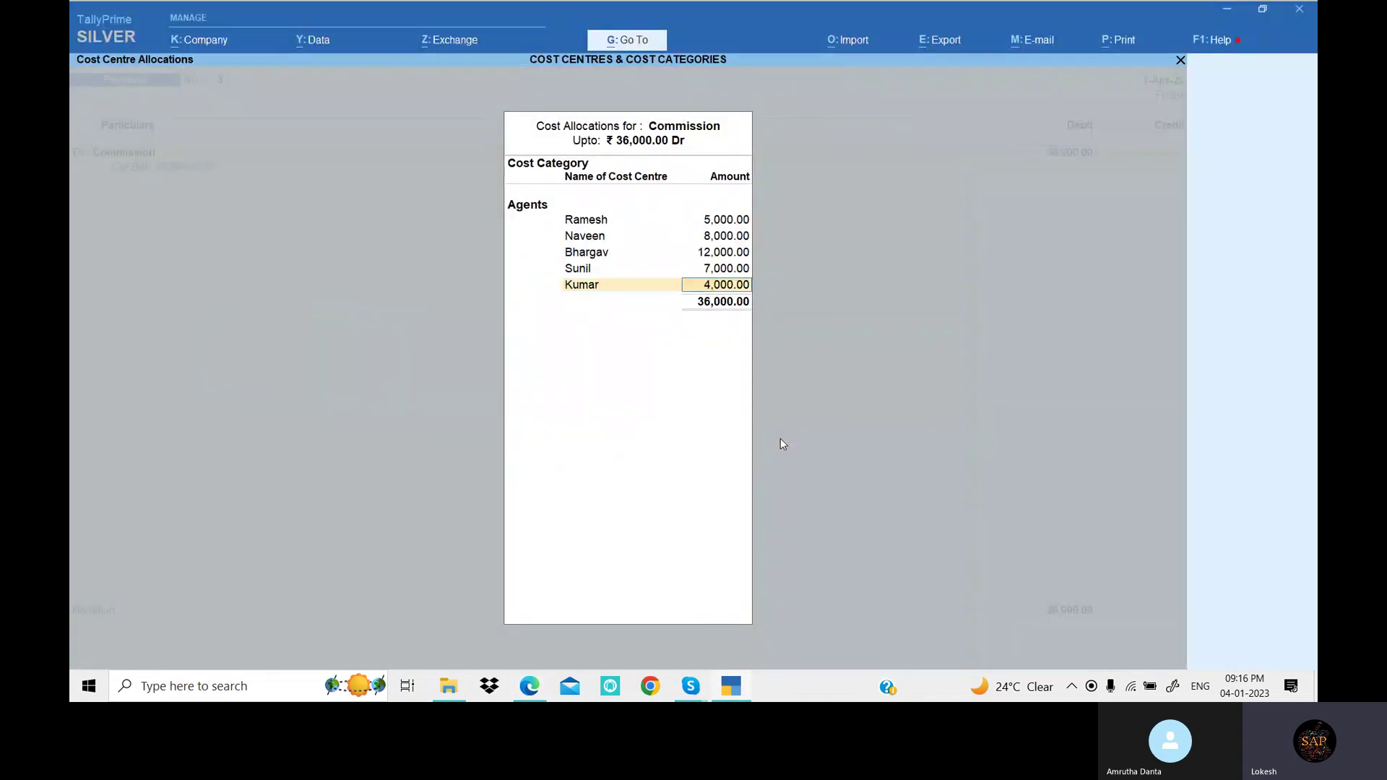
{"action": "key", "text": "Return"}
{"action": "key", "text": "Return"}
{"action": "key", "text": "Return"}
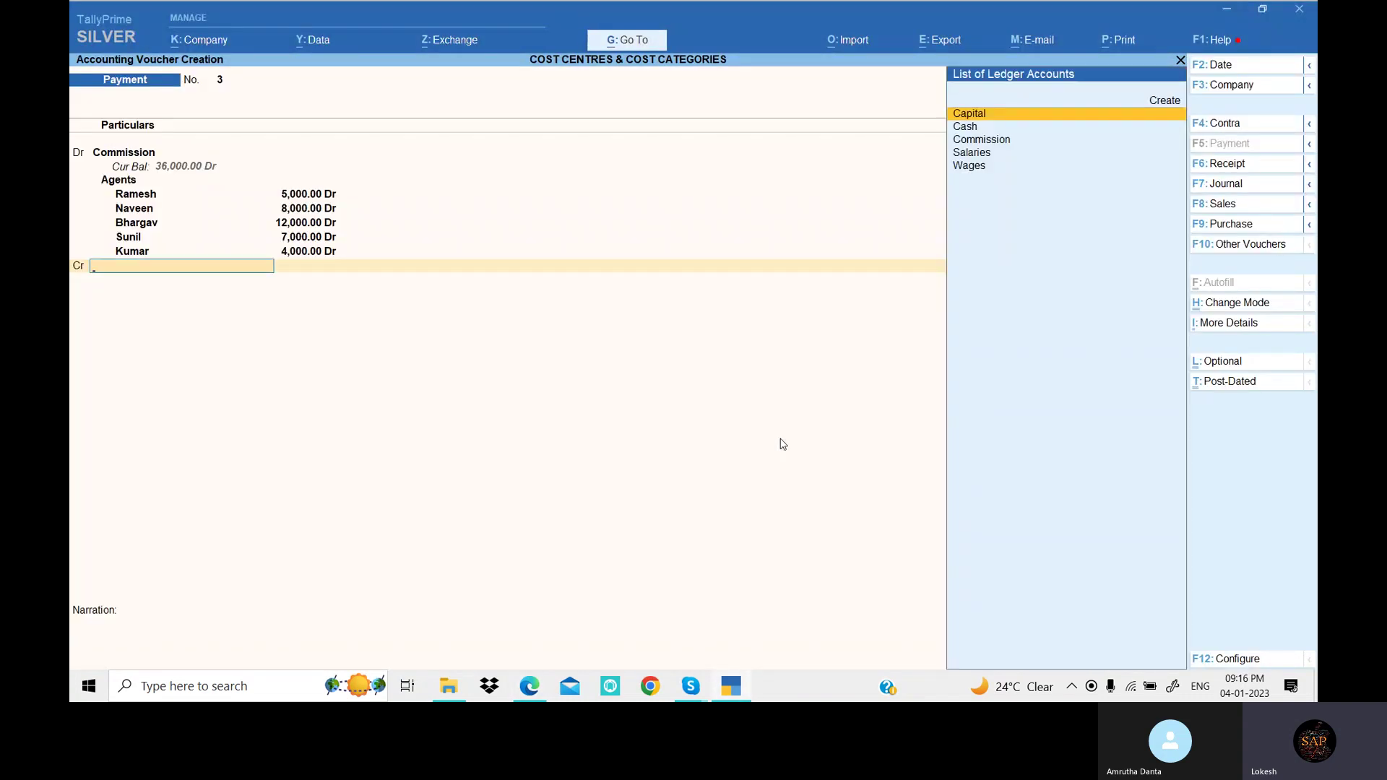
Credit Cash with 36,000 and save the agents' commission payment voucher without a narration.
{"action": "key", "text": "Down"}
{"action": "key", "text": "Return"}
{"action": "key", "text": "Return"}
{"action": "key", "text": "Return"}
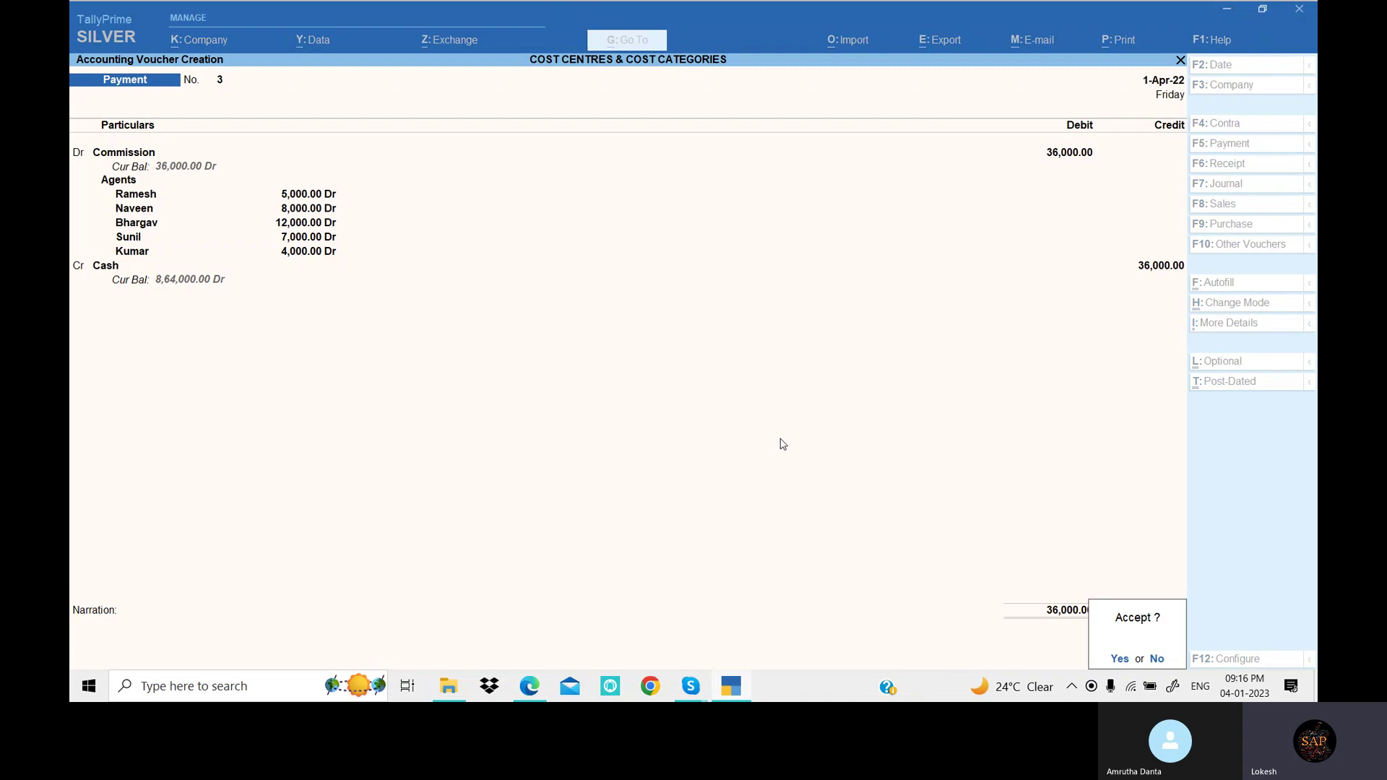
{"action": "key", "text": "Return"}
In the fourth payment voucher, debit Commission with 18,500, the total of the salesmen's commissions in the PDF.
{"action": "key", "text": "alt+Tab"}
{"action": "key", "text": "alt+Tab"}
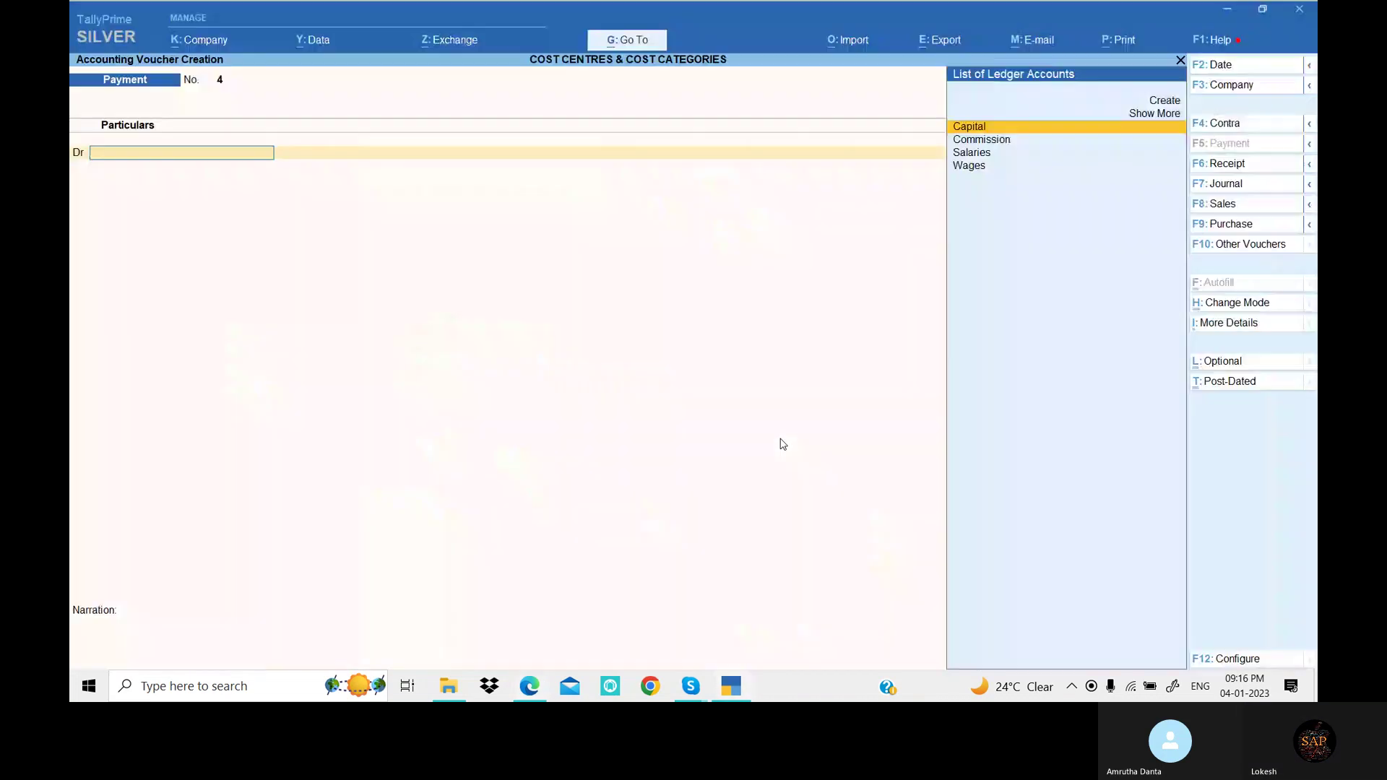
{"action": "type", "text": "Co"}
{"action": "key", "text": "Return"}
{"action": "key", "text": "alt+Tab"}
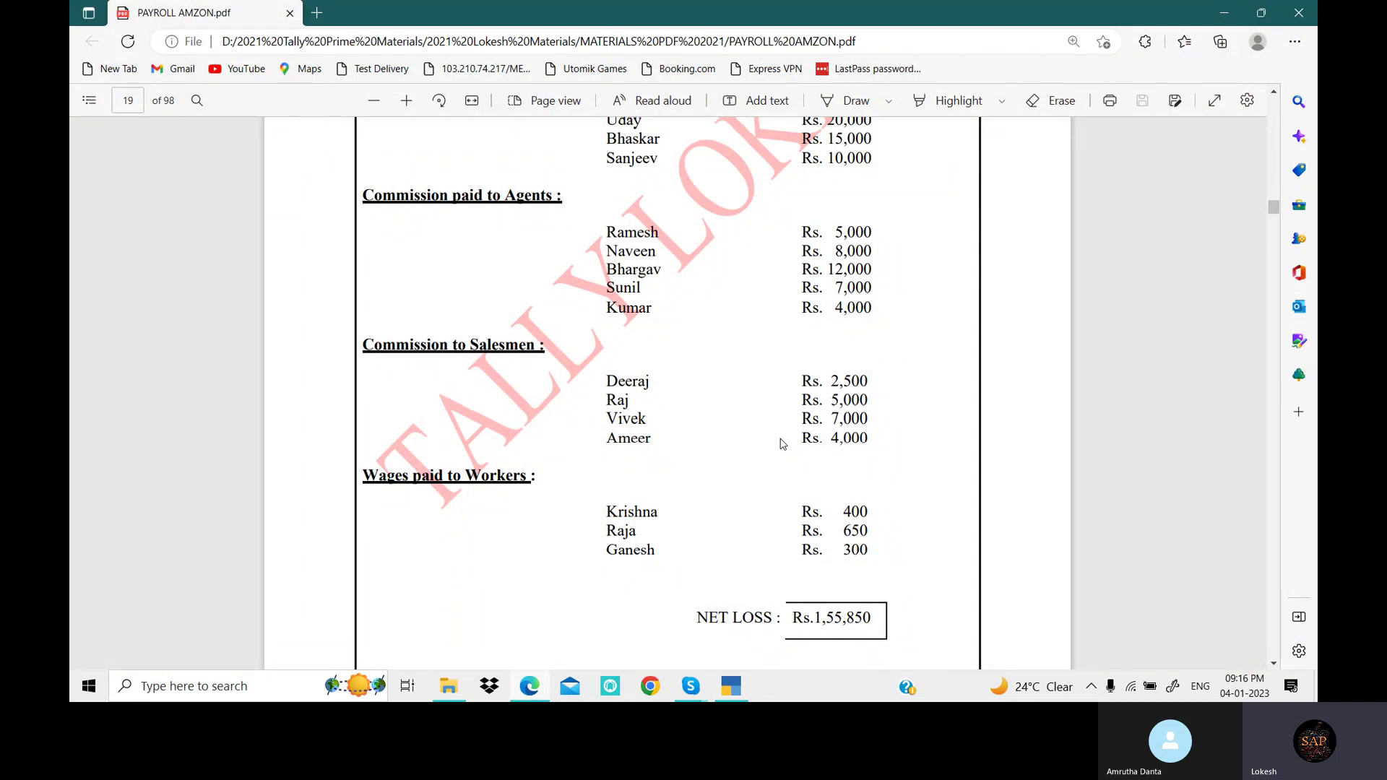
{"action": "key", "text": "alt+Tab"}
{"action": "type", "text": "18,500"}
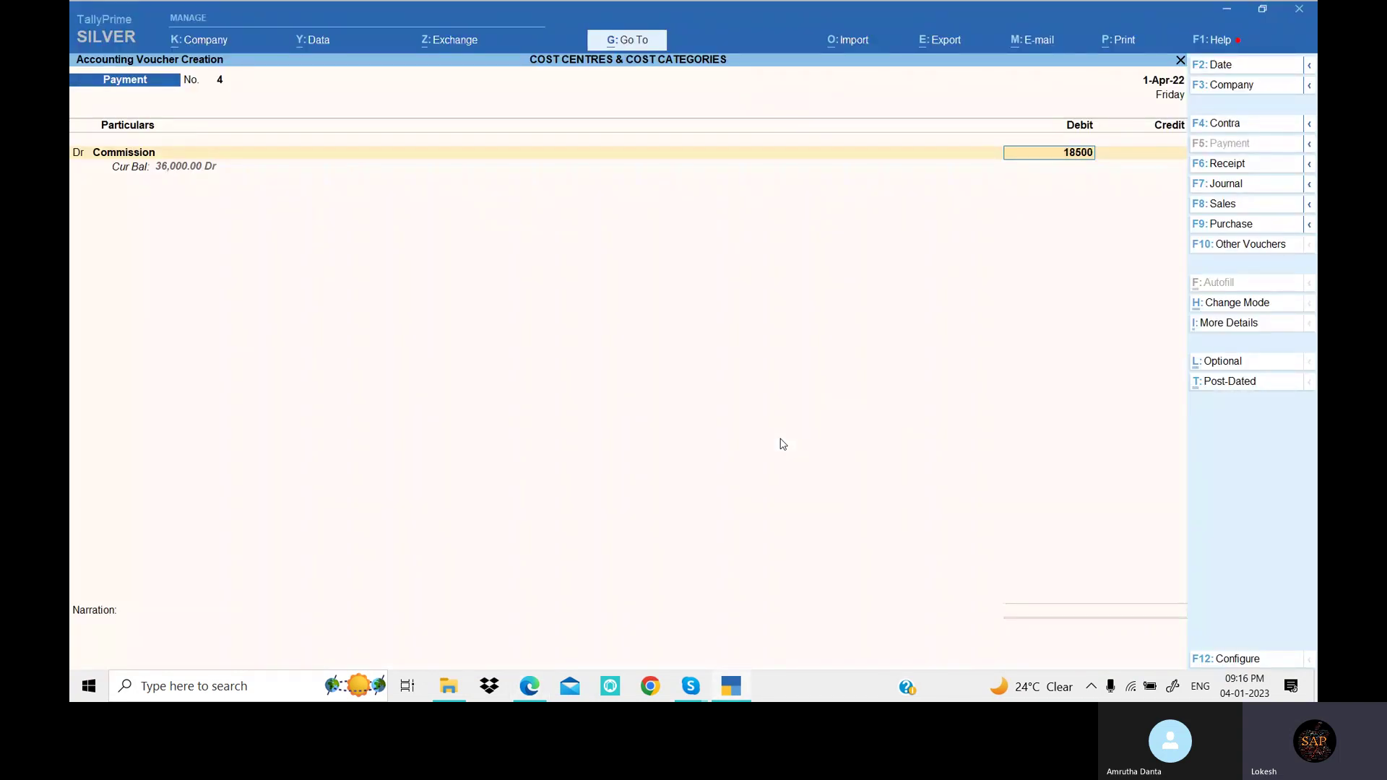
{"action": "key", "text": "Return"}
Choose the Salesmen cost category for Commission and allocate 2,500 to the first salesman listed in the PDF.
{"action": "type", "text": "s"}
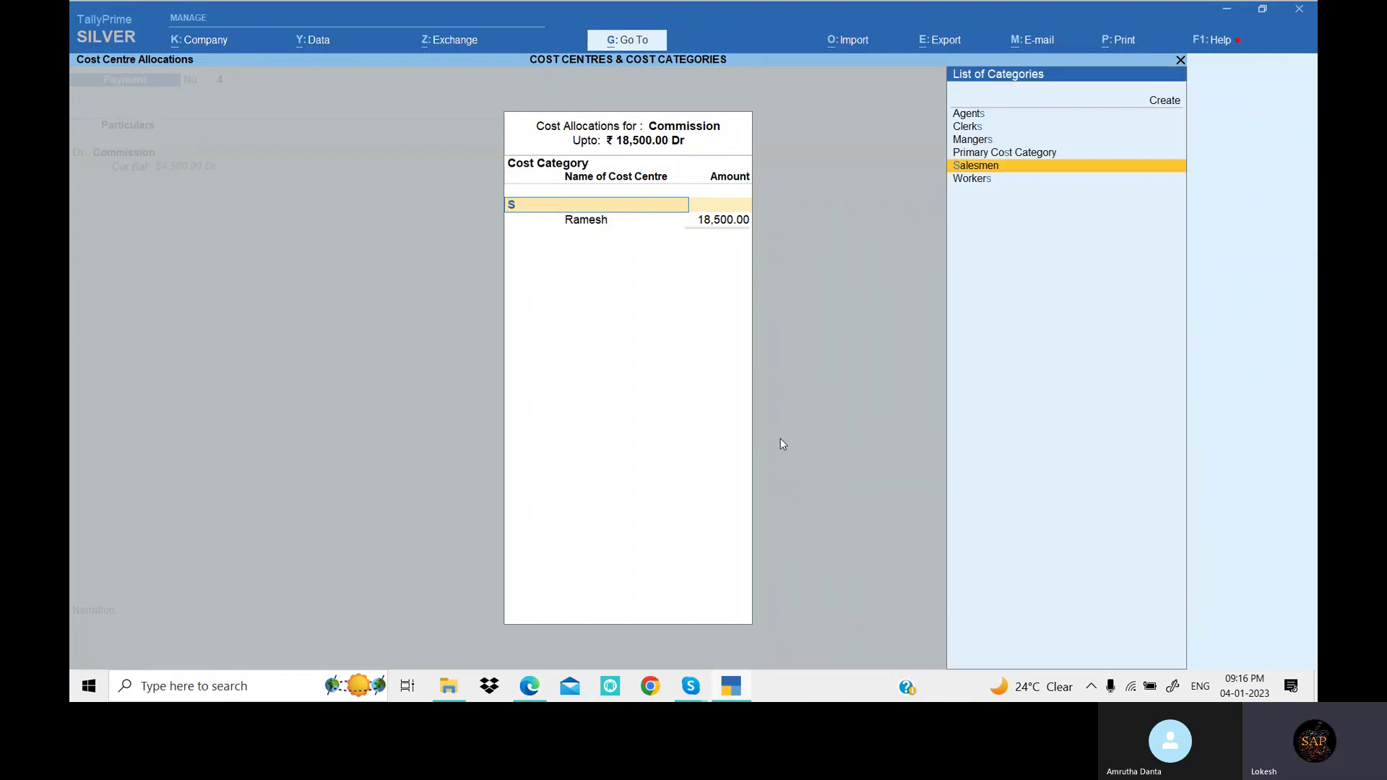
{"action": "key", "text": "Return"}
{"action": "key", "text": "alt+Tab"}
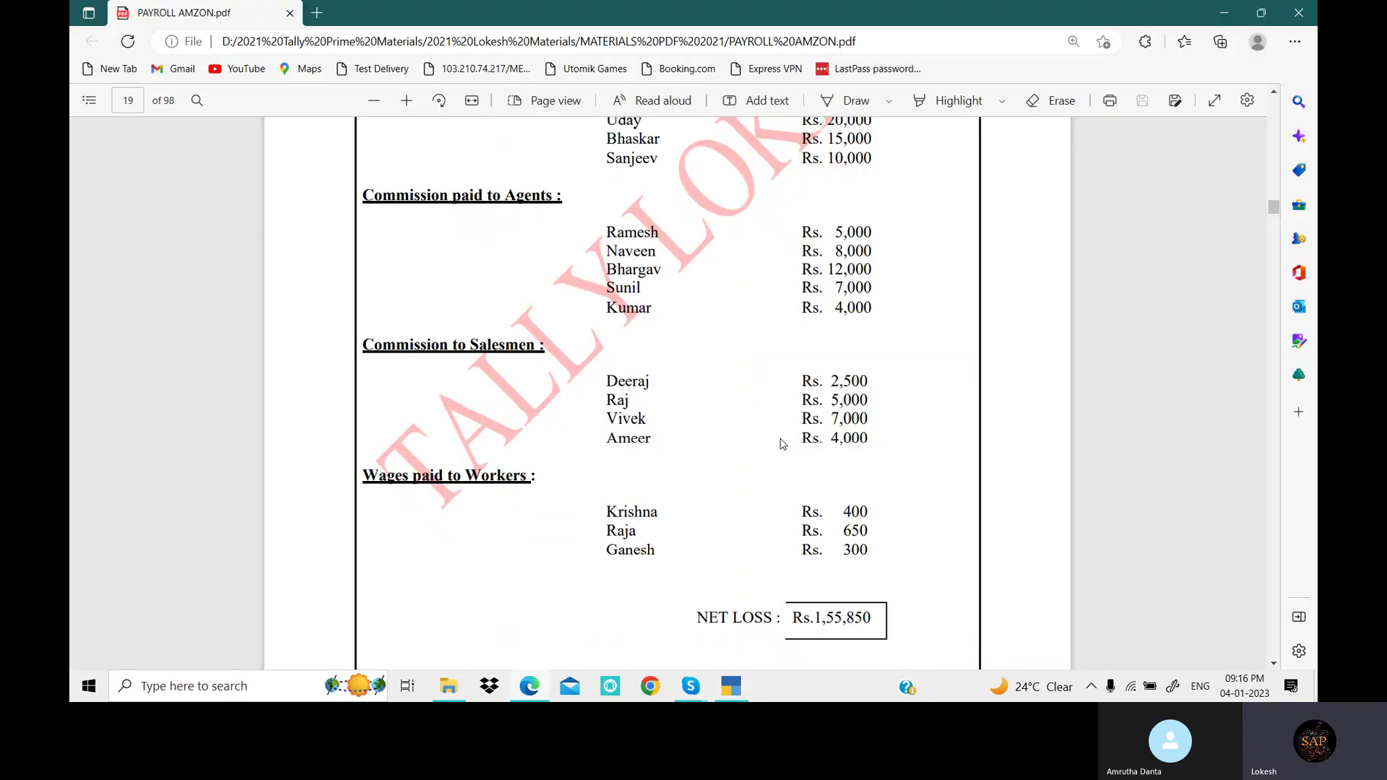
{"action": "key", "text": "alt+Tab"}
{"action": "type", "text": "d"}
{"action": "key", "text": "Return"}
{"action": "key", "text": "alt+Tab"}
{"action": "key", "text": "alt+Tab"}
{"action": "type", "text": "2500"}
{"action": "key", "text": "Return"}
Allocate 5,000 of the Commission amount to the second salesman listed in the PDF.
{"action": "key", "text": "alt+Tab"}
{"action": "key", "text": "alt+Tab"}
{"action": "type", "text": "ra"}
{"action": "key", "text": "Return"}
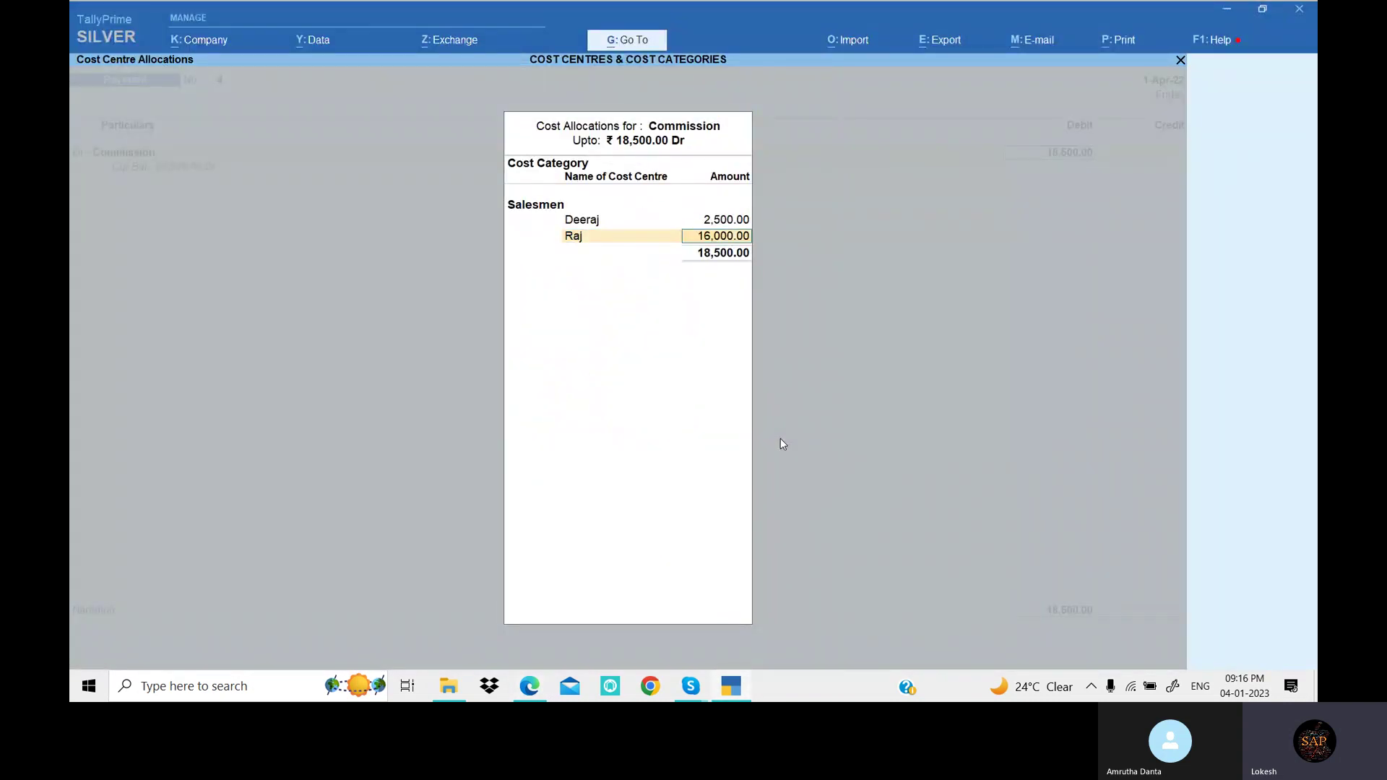
{"action": "key", "text": "alt+Tab"}
{"action": "key", "text": "alt+Tab"}
{"action": "type", "text": "5000"}
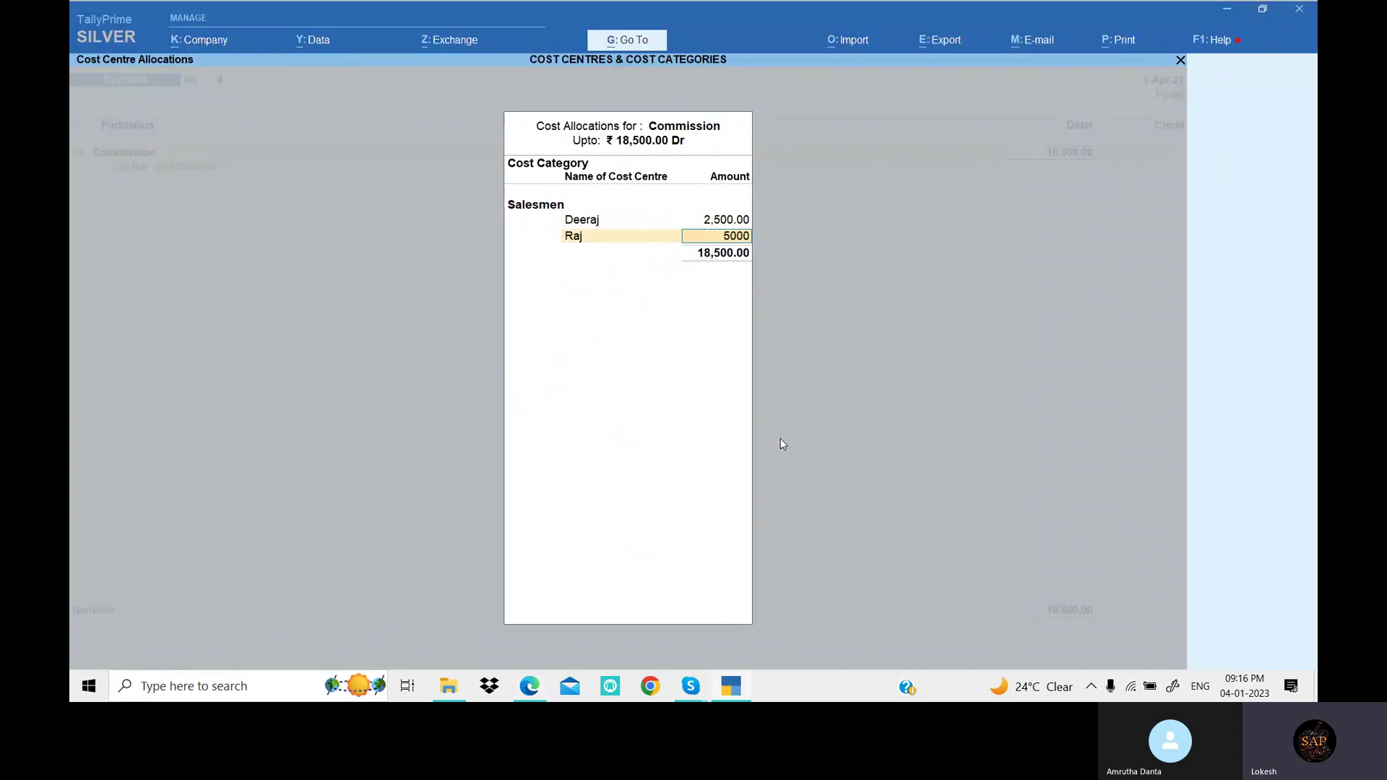
{"action": "key", "text": "Return"}
Allocate 7,000 of the Commission amount to the third salesman listed in the PDF.
{"action": "key", "text": "alt+Tab"}
{"action": "key", "text": "alt+Tab"}
{"action": "type", "text": "V"}
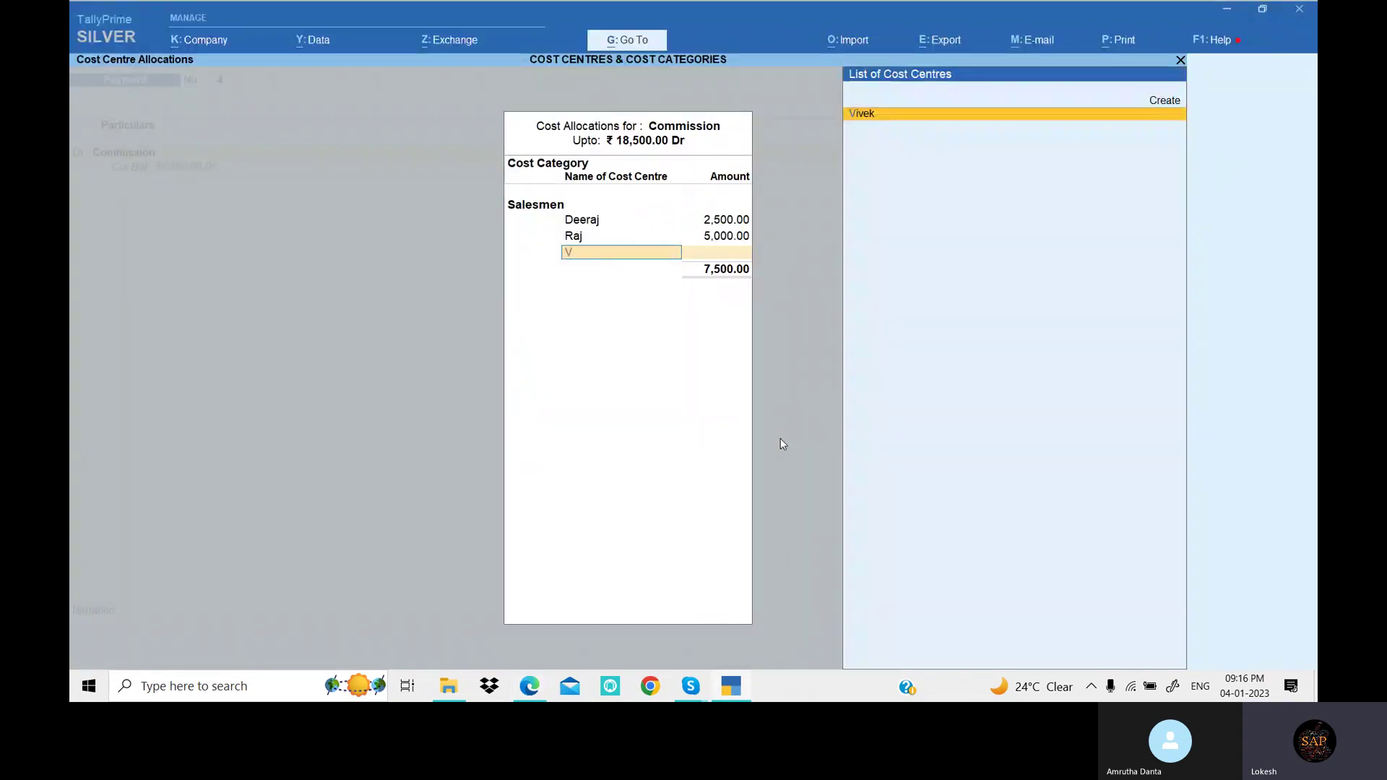
{"action": "key", "text": "Return"}
{"action": "key", "text": "alt+Tab"}
{"action": "key", "text": "alt+Tab"}
{"action": "type", "text": "7,0"}
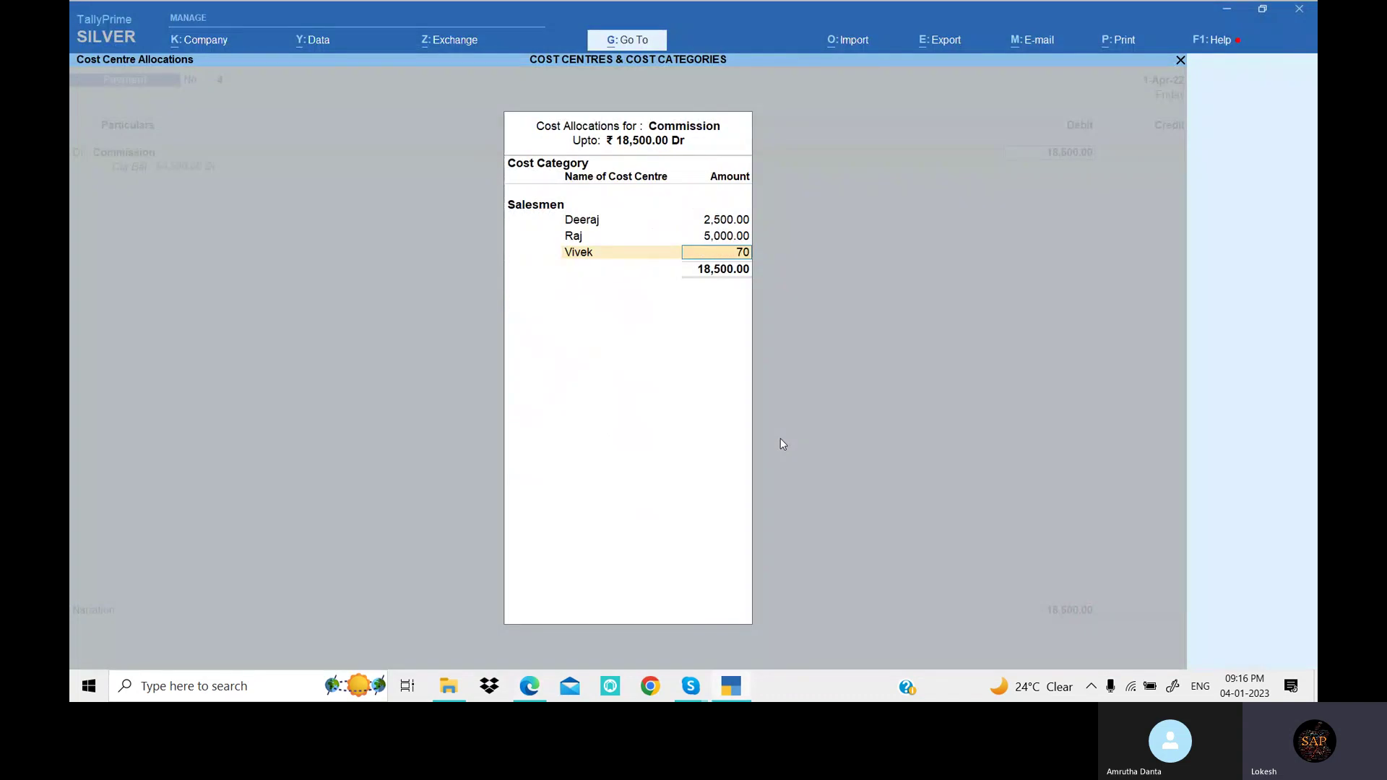
{"action": "type", "text": "00"}
{"action": "key", "text": "Return"}
Allocate the remaining 4,000 of Commission to the fourth salesman listed in the PDF and finish the cost allocation.
{"action": "key", "text": "alt+Tab"}
{"action": "key", "text": "alt+Tab"}
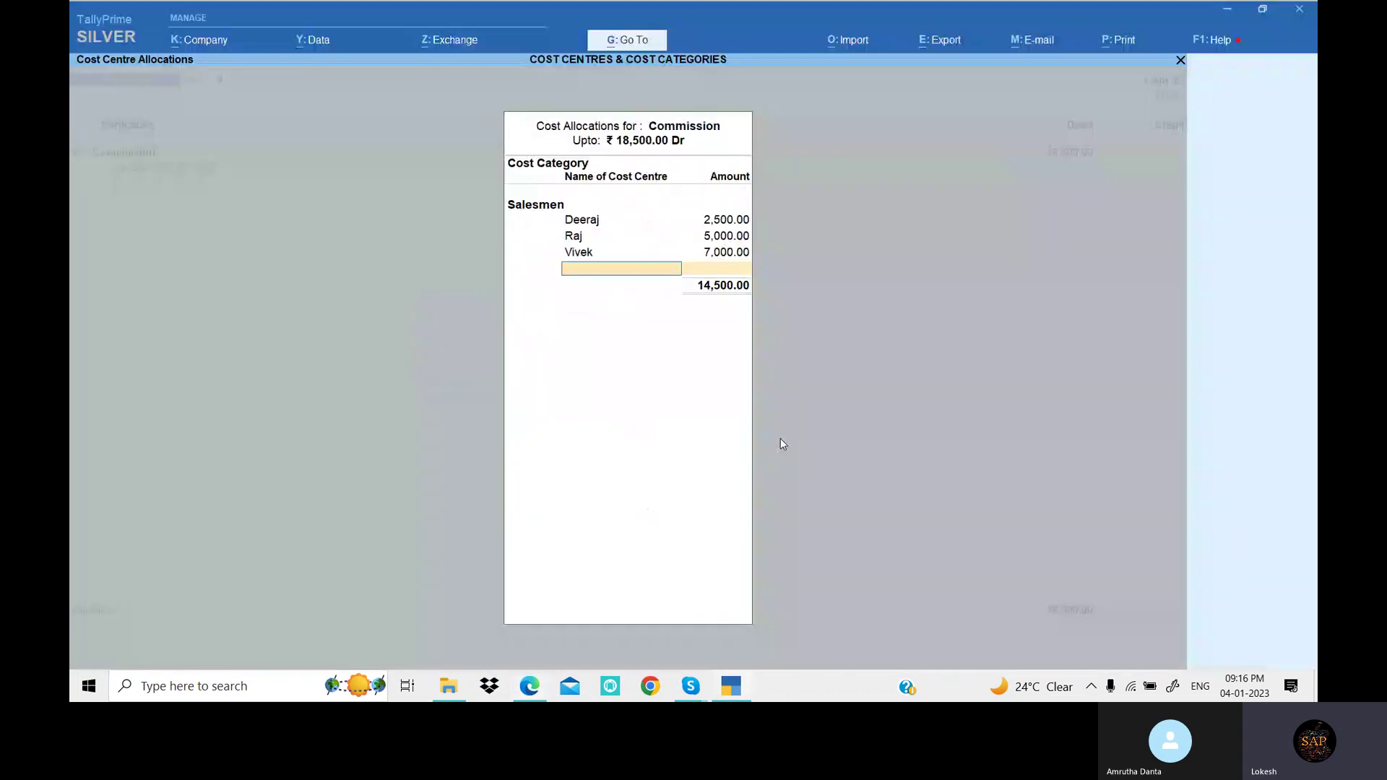
{"action": "type", "text": "A"}
{"action": "key", "text": "Return"}
{"action": "key", "text": "Return"}
{"action": "key", "text": "Return"}
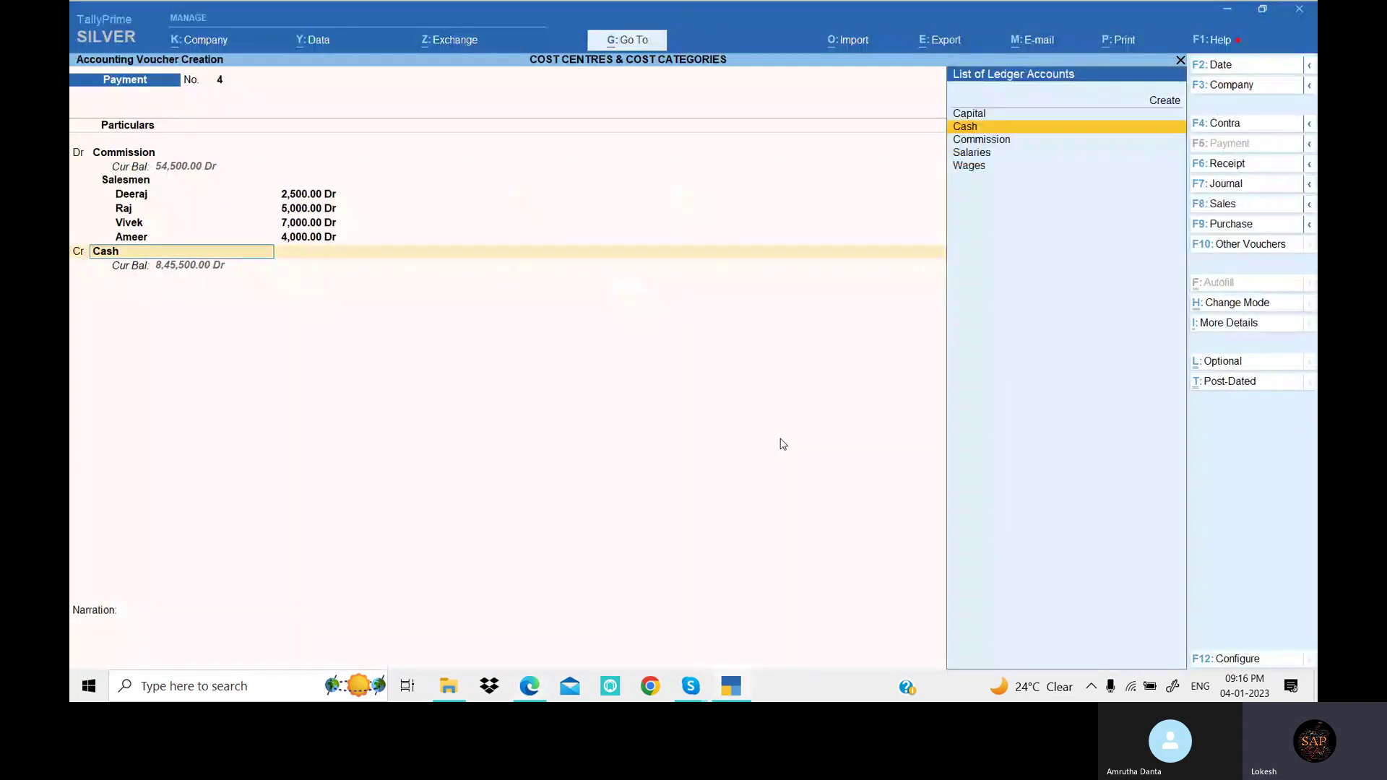
Credit Cash with 18,500 and save the salesmen's commission payment voucher without a narration.
{"action": "key", "text": "Return"}
{"action": "key", "text": "Return"}
{"action": "key", "text": "Return"}
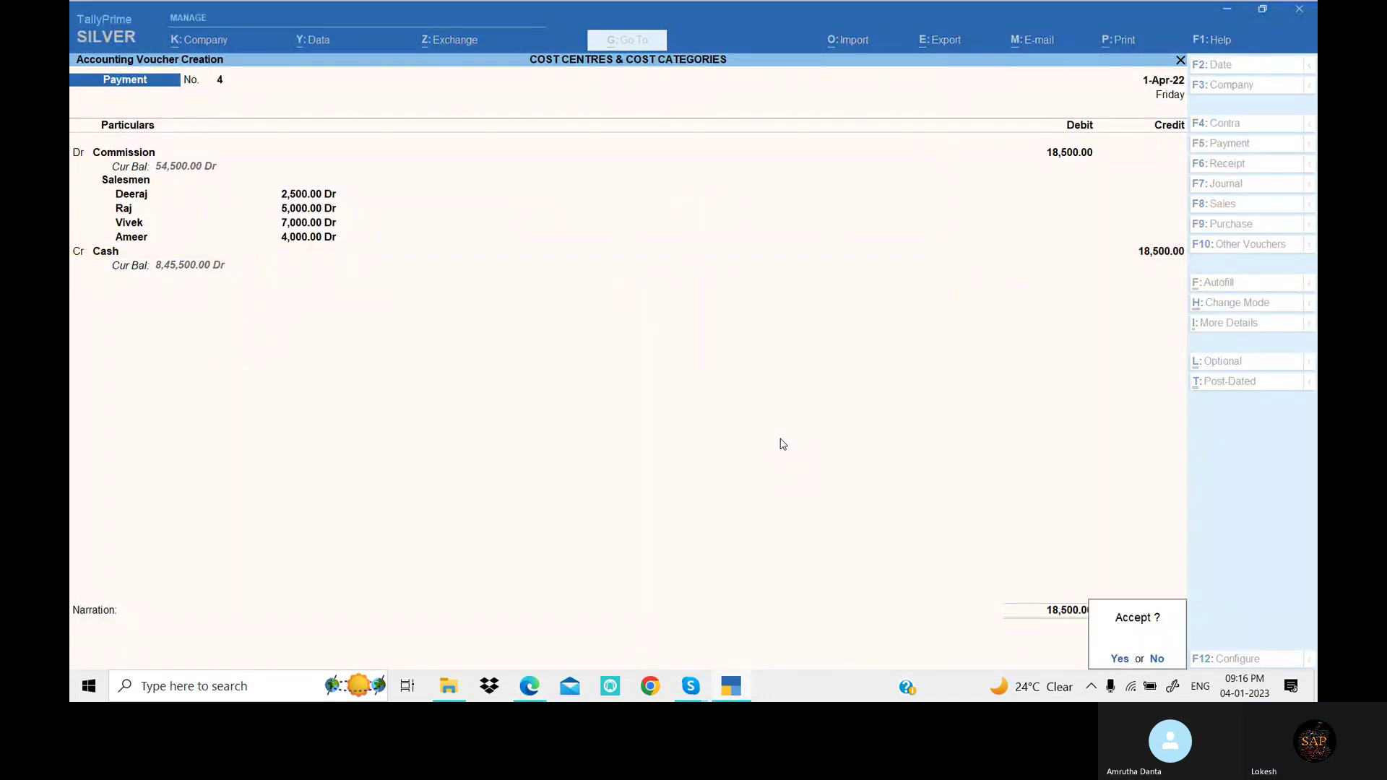
{"action": "key", "text": "Return"}
In the fifth payment voucher, debit Wages with 1,350, the total of the workers' wages in the PDF.
{"action": "key", "text": "alt+Tab"}
{"action": "key", "text": "alt+Tab"}
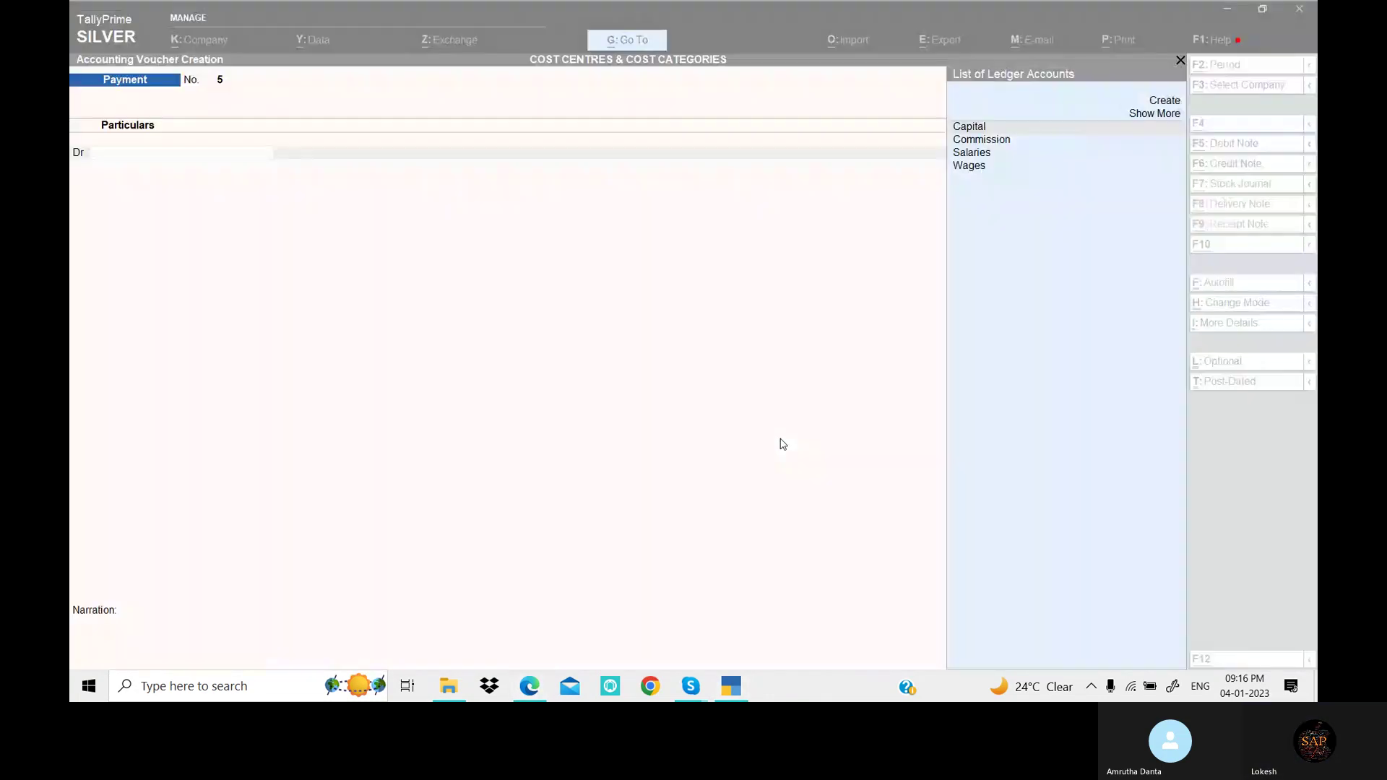
{"action": "type", "text": "W"}
{"action": "key", "text": "Return"}
{"action": "key", "text": "alt+Tab"}
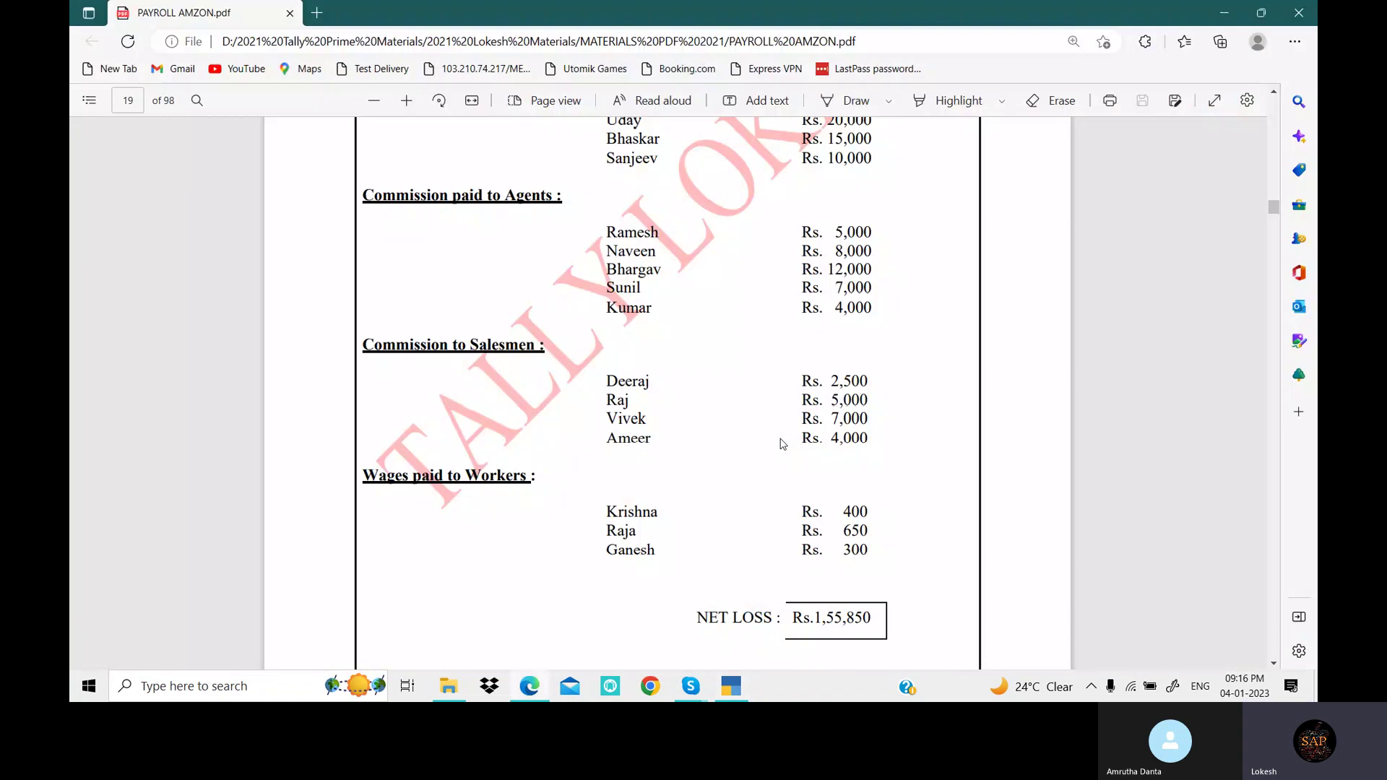
{"action": "key", "text": "alt+Tab"}
{"action": "type", "text": "1350"}
{"action": "key", "text": "Return"}
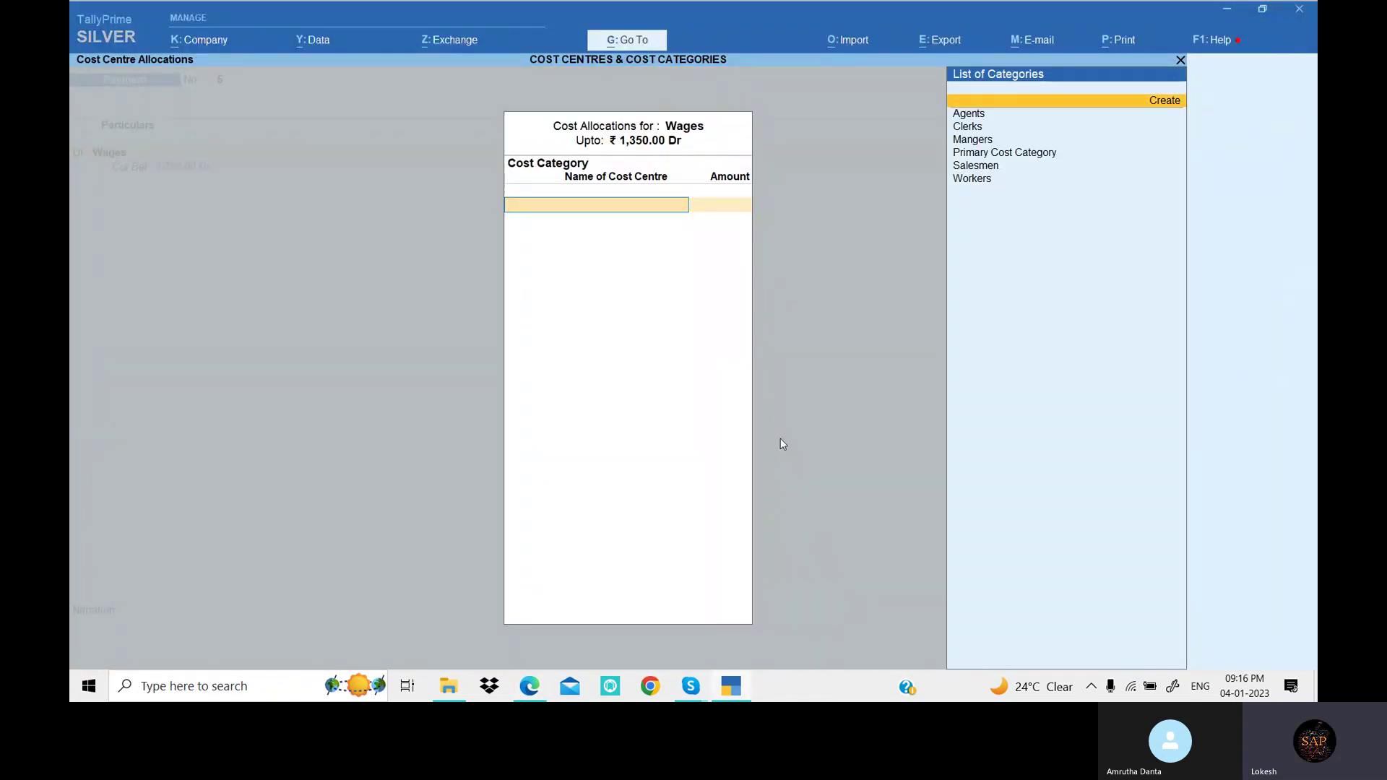
Choose the Workers cost category for the Wages allocation.
{"action": "key", "text": "Down"}
{"action": "key", "text": "Down"}
{"action": "key", "text": "Down"}
{"action": "key", "text": "Down"}
{"action": "key", "text": "Down"}
{"action": "key", "text": "Down"}
{"action": "key", "text": "Return"}
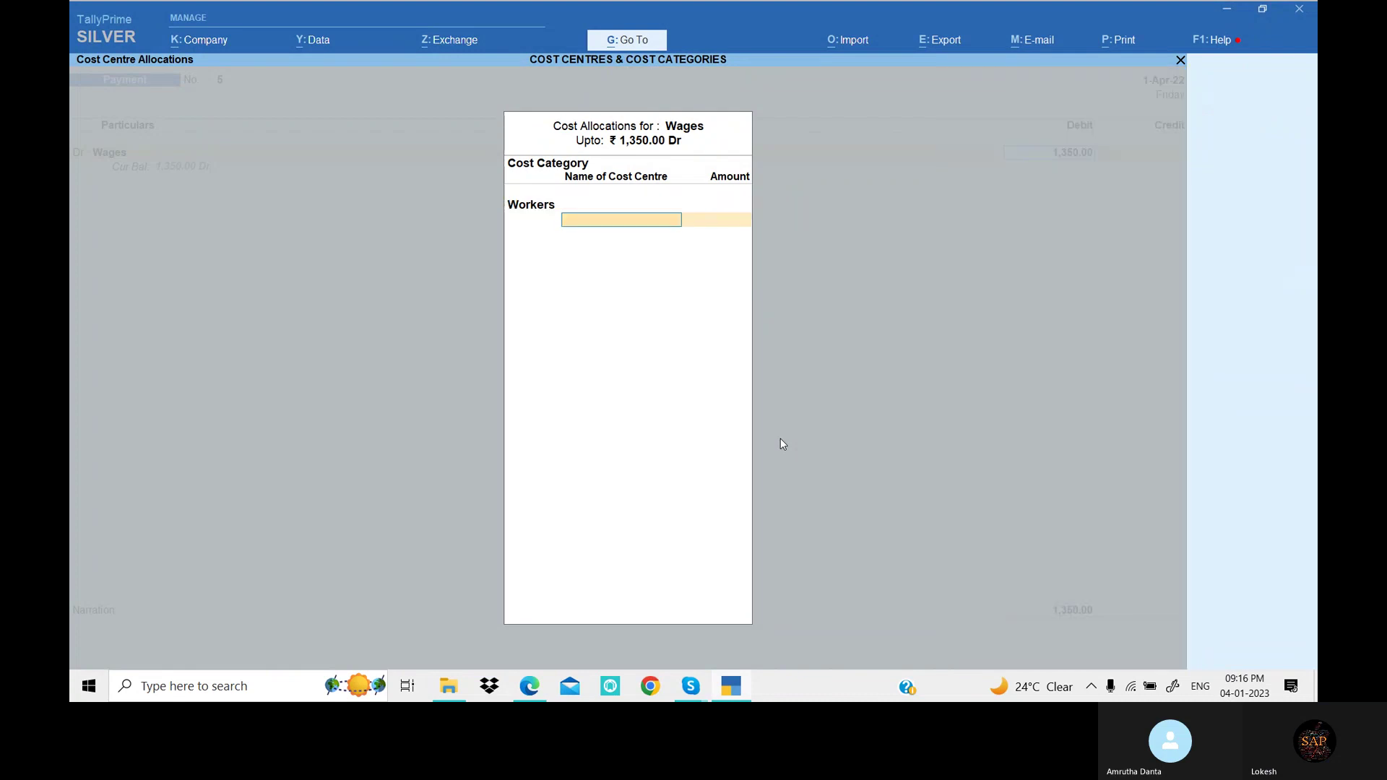
Allocate 400 of the Wages amount to the first worker listed in the PDF.
{"action": "key", "text": "alt+Tab"}
{"action": "key", "text": "alt+Tab"}
{"action": "type", "text": "k"}
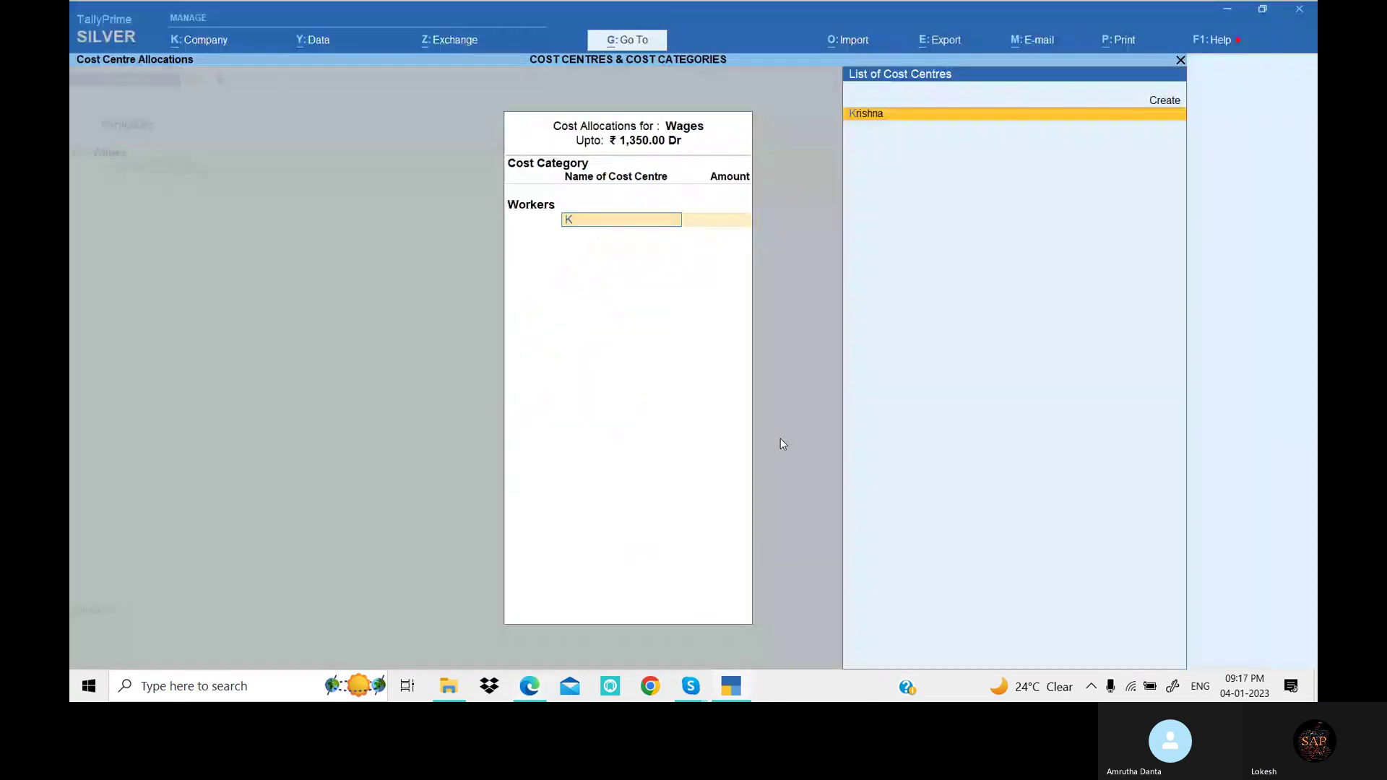
{"action": "key", "text": "Return"}
{"action": "key", "text": "alt+Tab"}
{"action": "key", "text": "alt+Tab"}
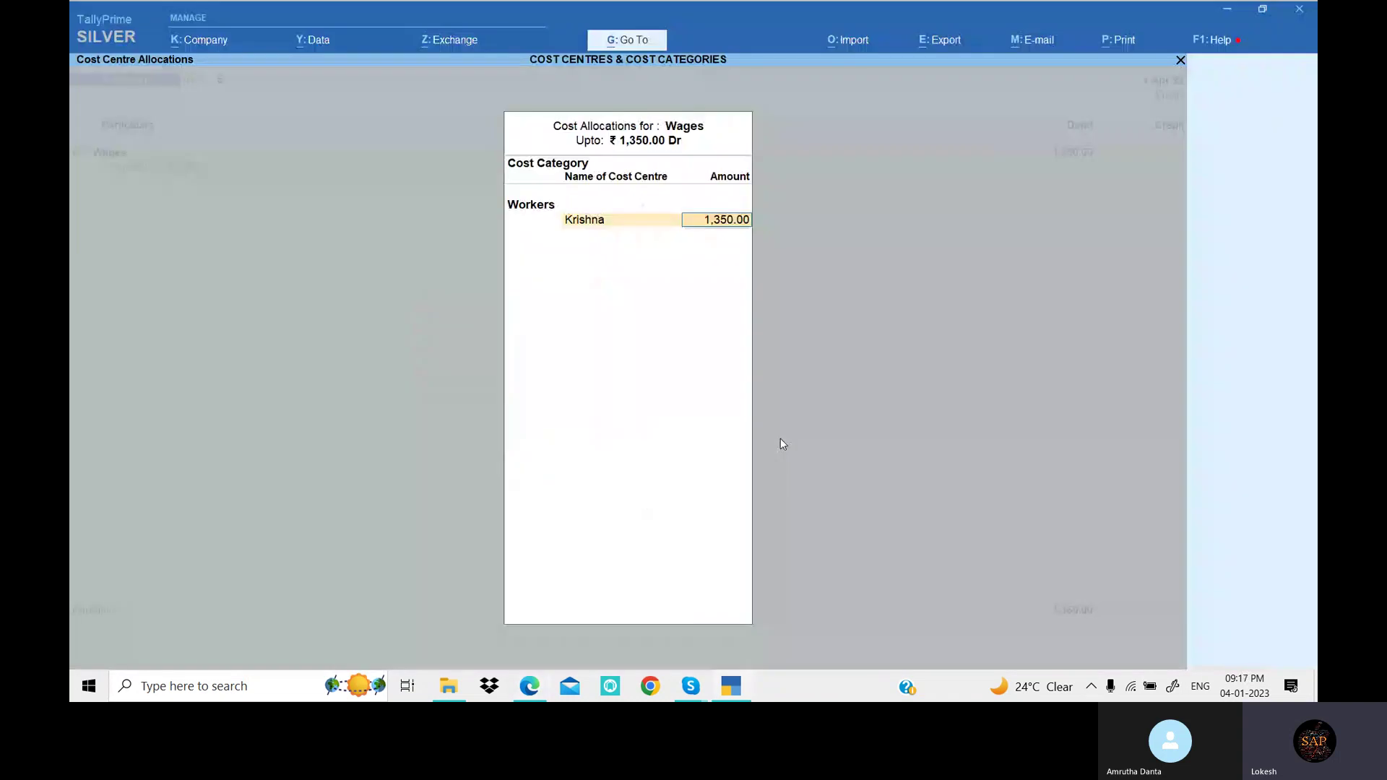
{"action": "type", "text": "400"}
{"action": "key", "text": "Return"}
Allocate 650 of the Wages amount to the second worker listed in the PDF.
{"action": "key", "text": "alt+Tab"}
{"action": "key", "text": "alt+Tab"}
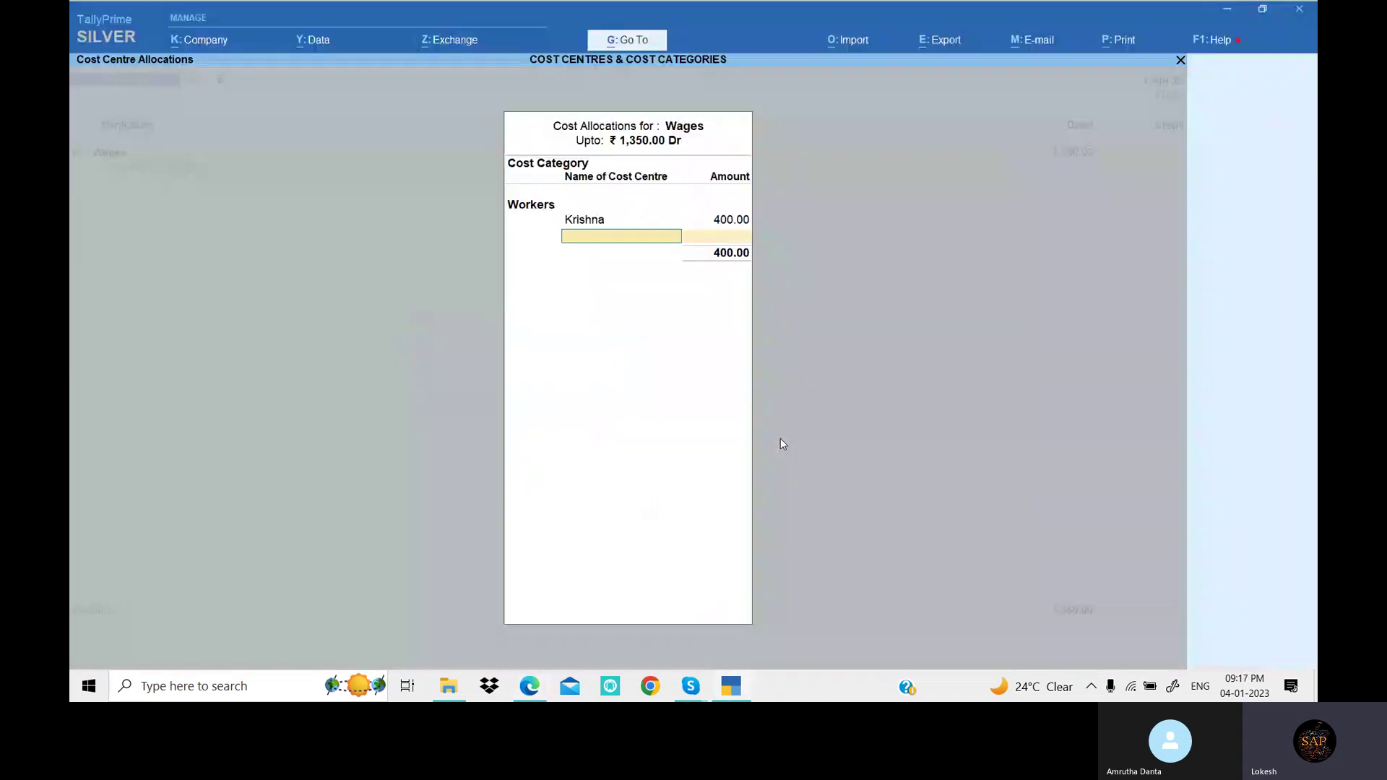
{"action": "type", "text": "Raja"}
{"action": "key", "text": "Return"}
{"action": "key", "text": "alt+Tab"}
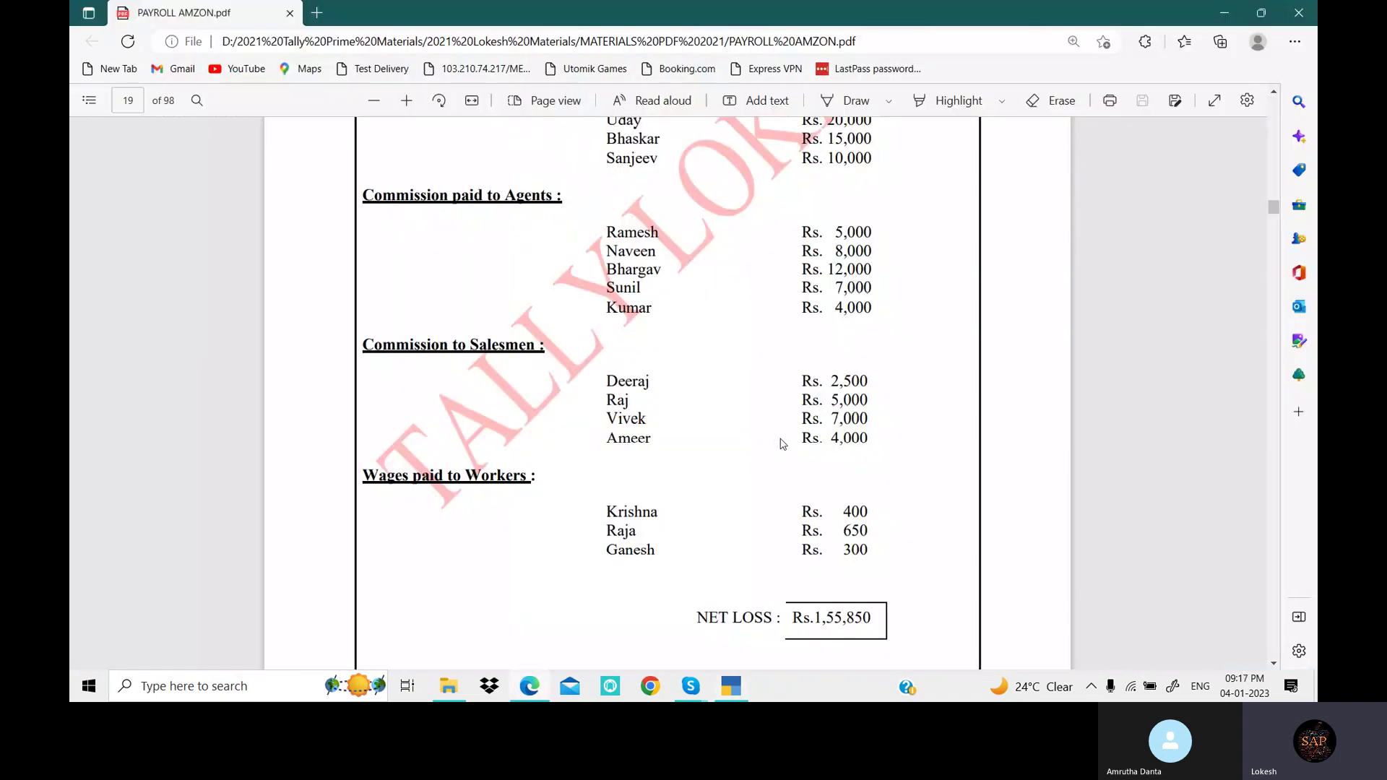
{"action": "key", "text": "alt+Tab"}
{"action": "type", "text": "650"}
{"action": "key", "text": "Return"}
Allocate the remaining 300 of the Wages amount to the third worker listed in the PDF.
{"action": "key", "text": "alt+Tab"}
{"action": "key", "text": "alt+Tab"}
{"action": "type", "text": "Ganesh"}
{"action": "key", "text": "Return"}
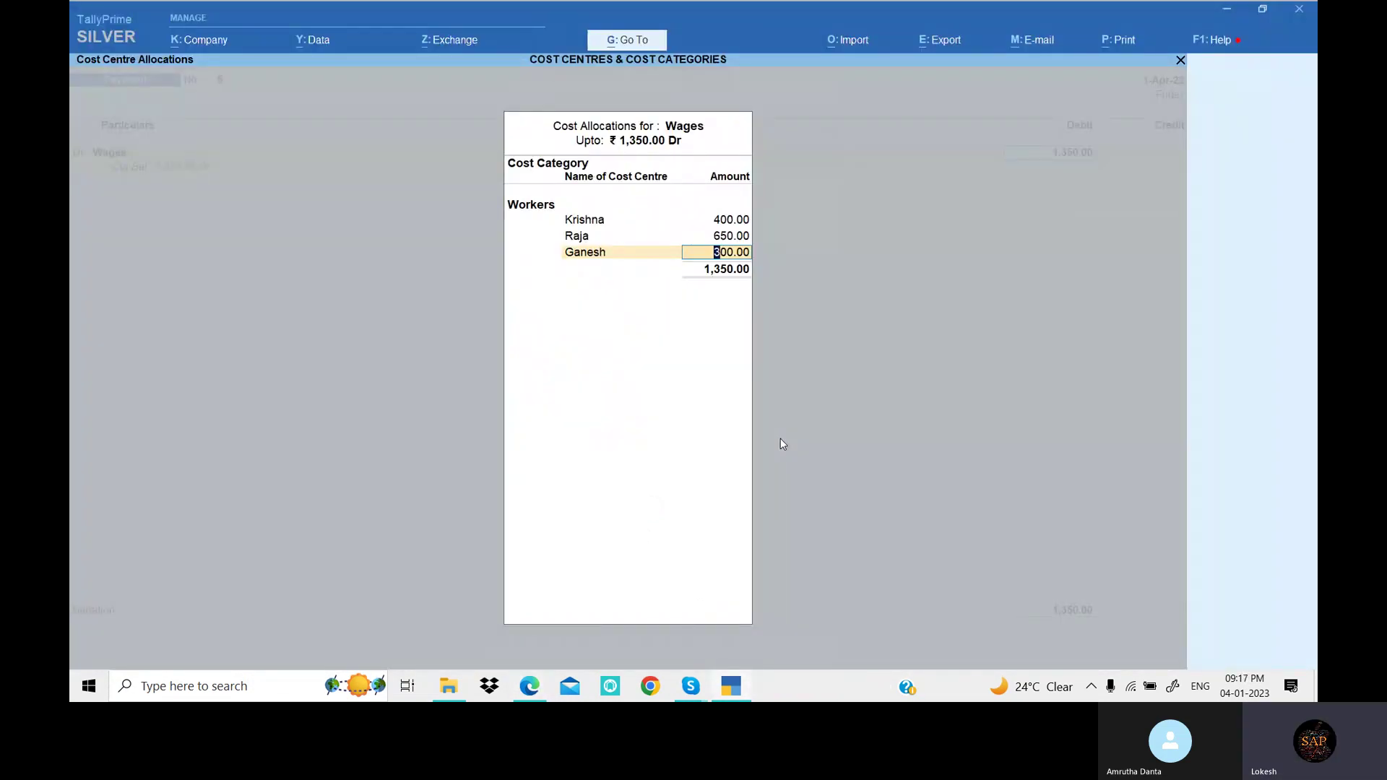
{"action": "key", "text": "Return"}
Credit Cash with 1,350, save the workers' wages payment voucher without a narration and leave voucher entry.
{"action": "key", "text": "Down"}
{"action": "key", "text": "Return"}
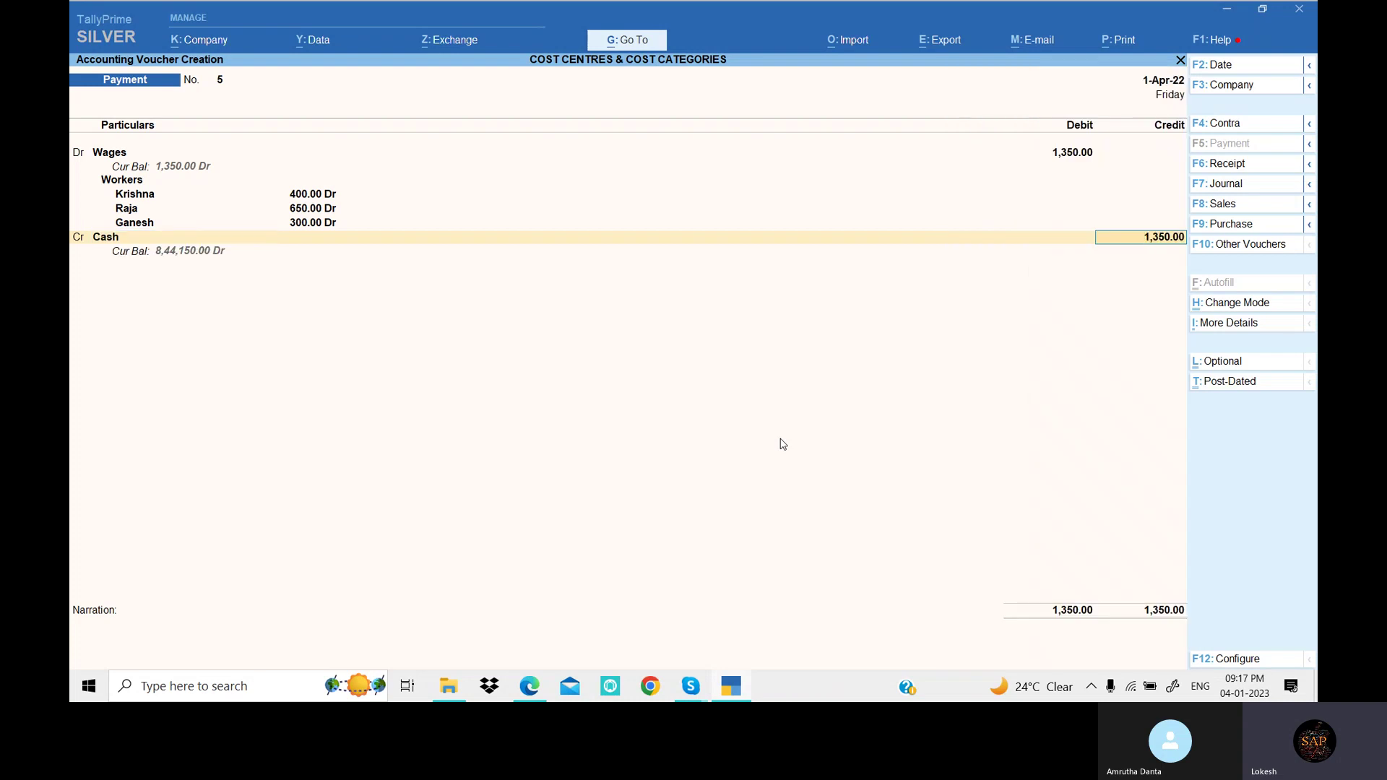
{"action": "key", "text": "Return"}
{"action": "key", "text": "Return"}
{"action": "key", "text": "Return"}
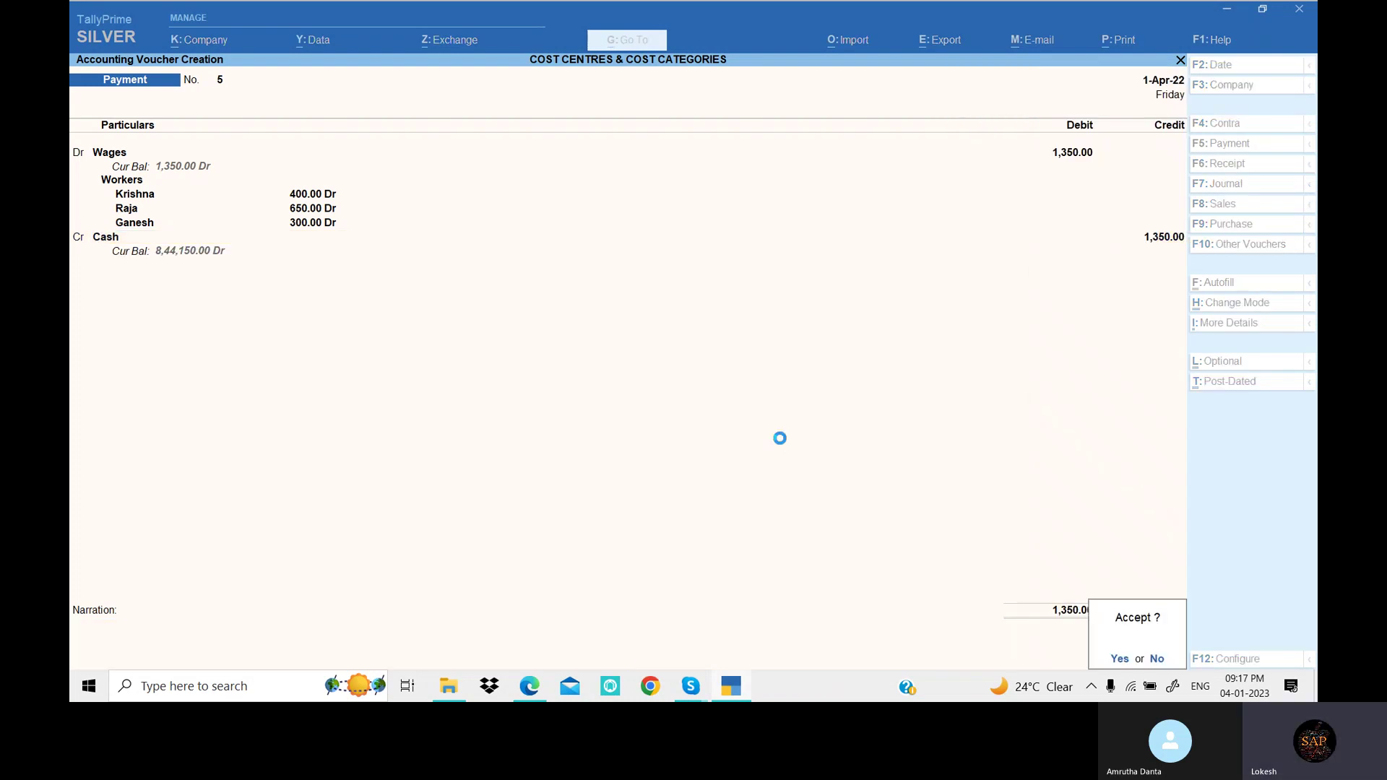
{"action": "key", "text": "Escape"}
{"action": "key", "text": "Return"}
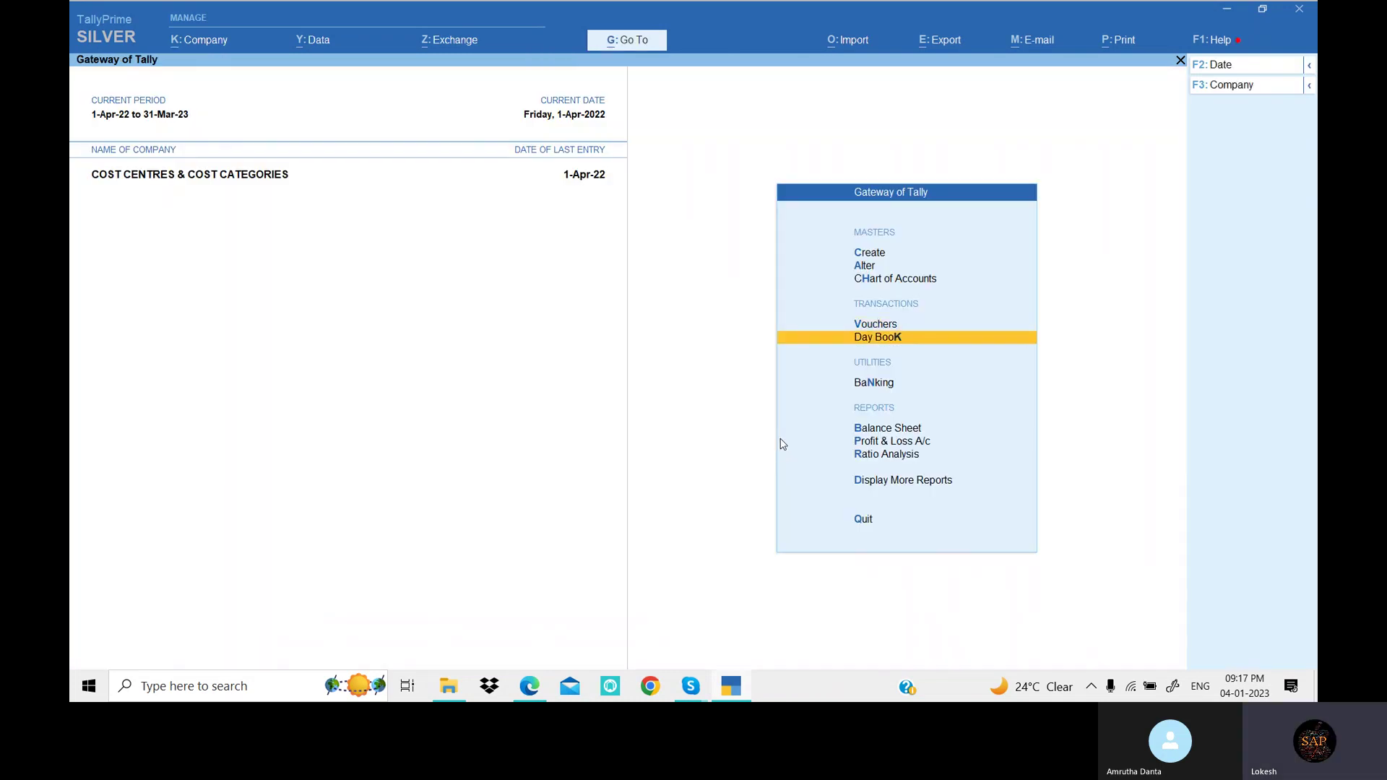
Open the Profit & Loss A/c in detailed view and compare its net loss with the figure in the PDF.
{"action": "left_click", "coordinate": [783, 444]}
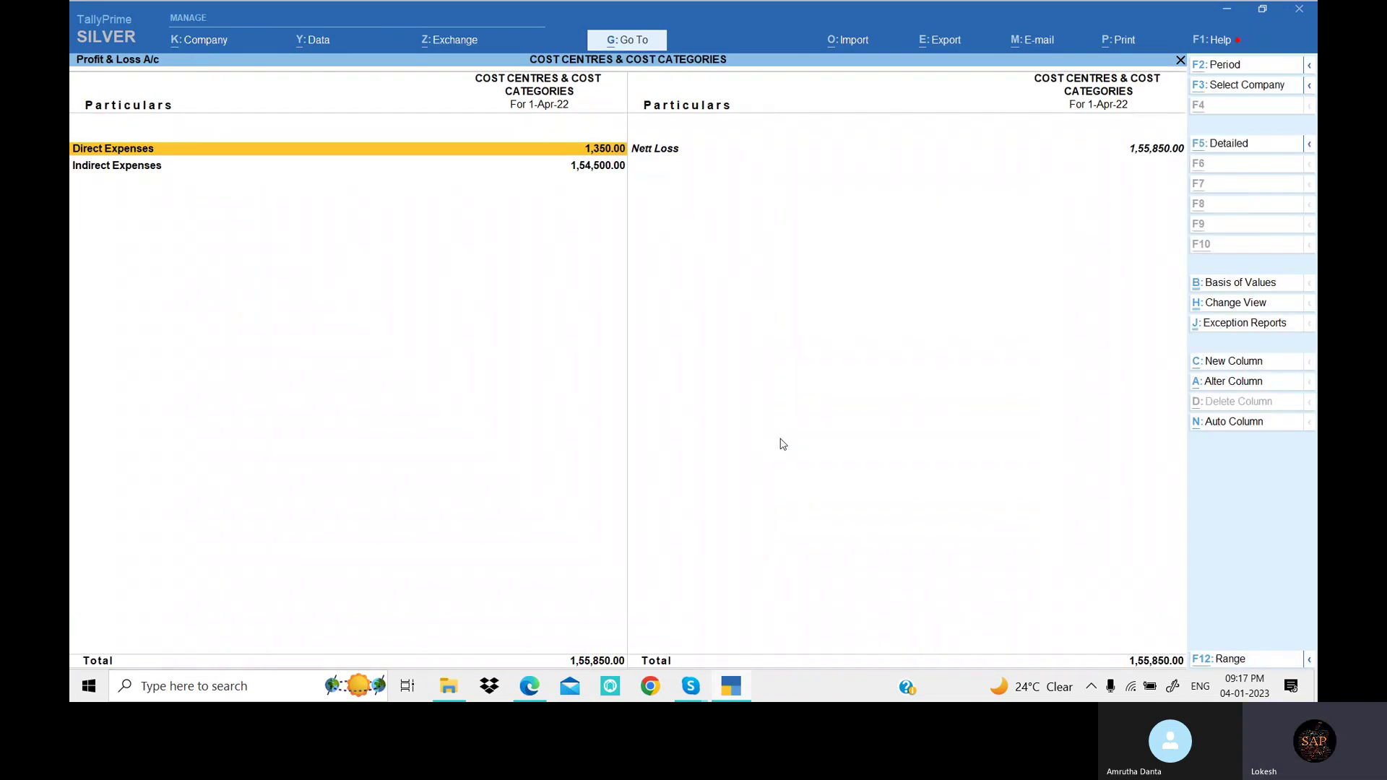
{"action": "key", "text": "alt+F5"}
{"action": "key", "text": "Right"}
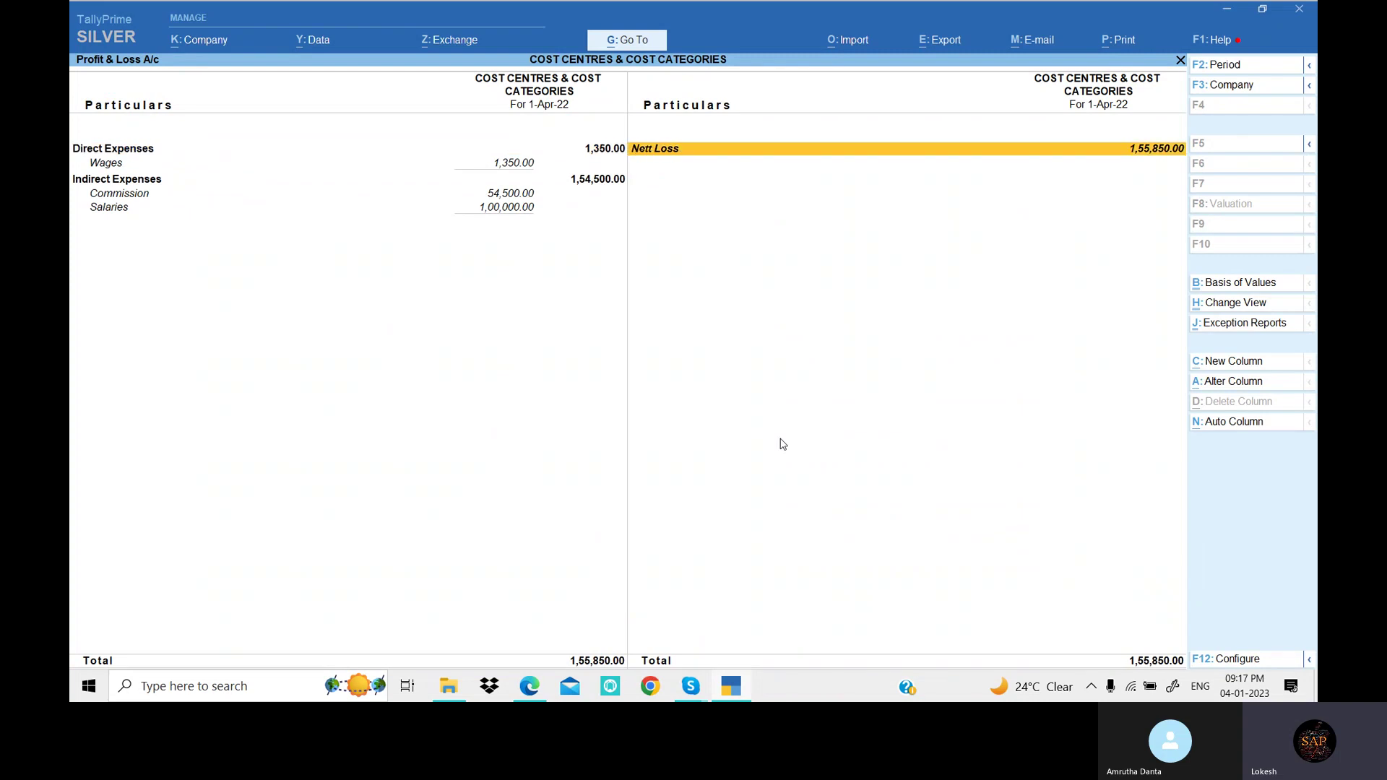
{"action": "left_click", "coordinate": [736, 692]}
{"action": "scroll", "coordinate": [828, 525], "scroll_direction": "down", "scroll_amount": 2}
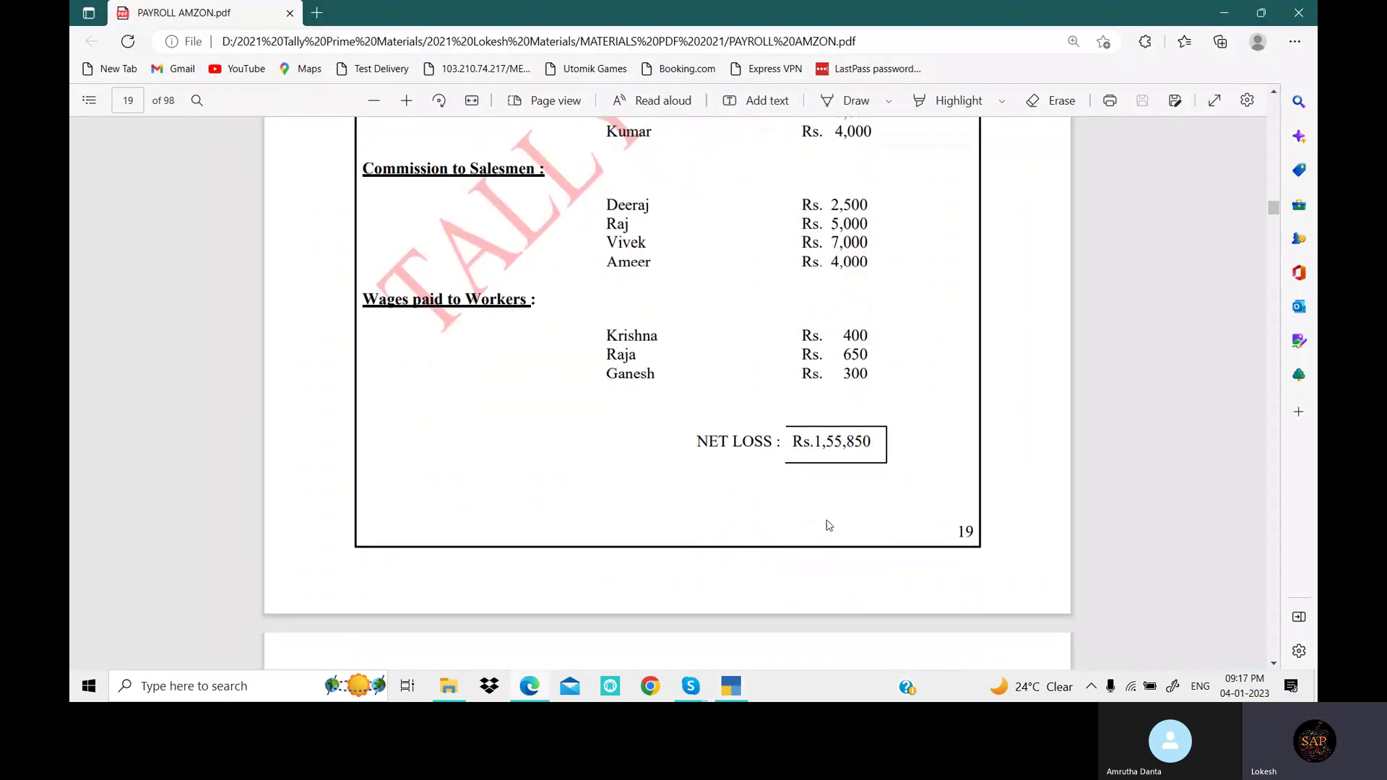
{"action": "left_click", "coordinate": [732, 690]}
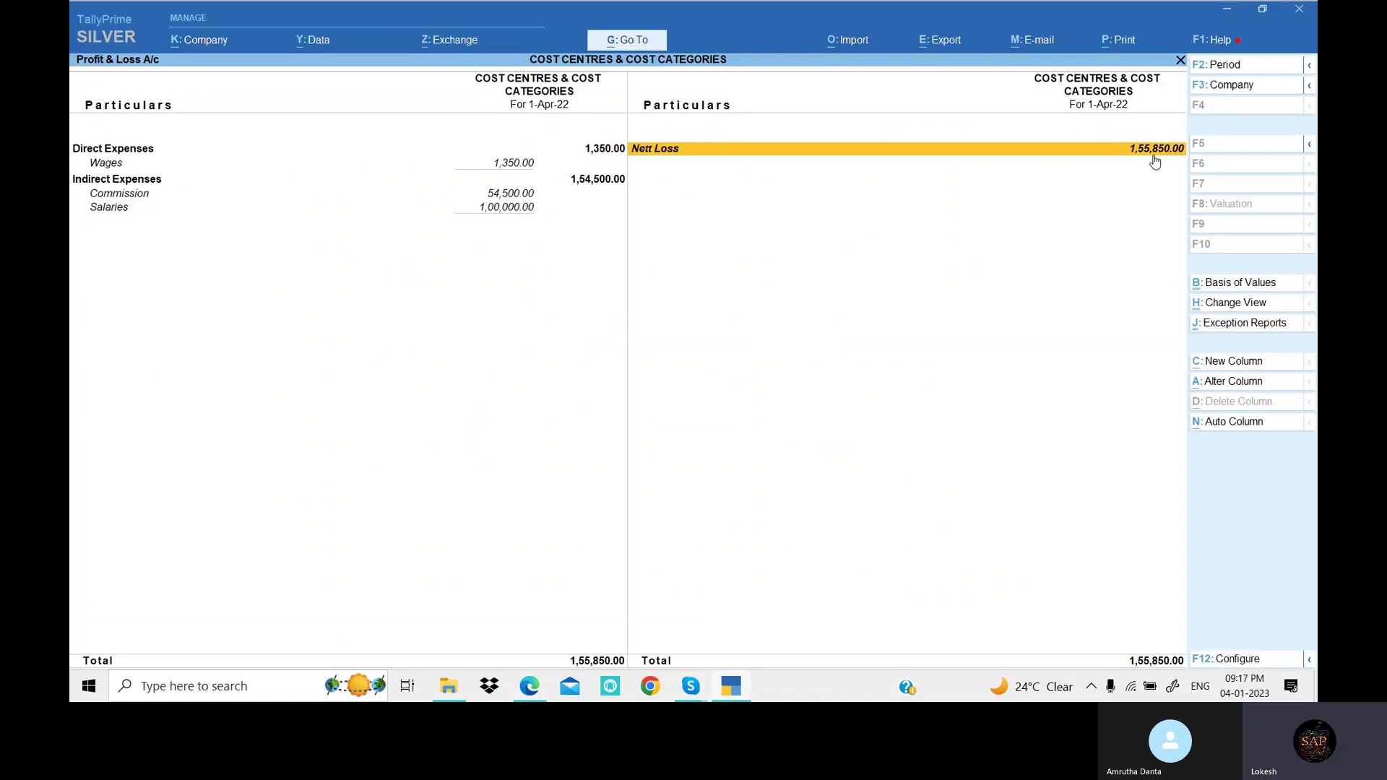
{"action": "key", "text": "Escape"}
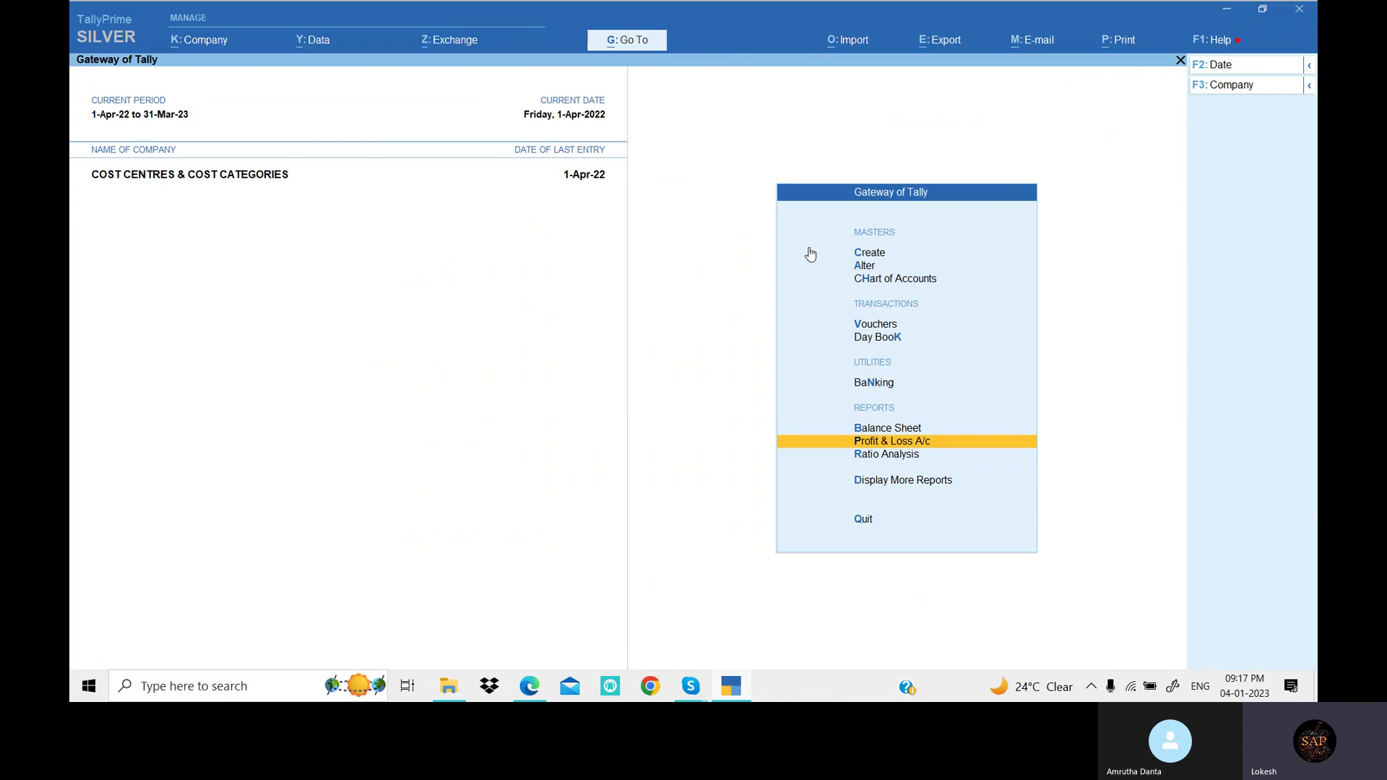
View the cost centres' Category Summary report to check the amounts per category and person, and close it.
{"action": "key", "text": "Down"}
{"action": "key", "text": "Down"}
{"action": "key", "text": "Return"}
{"action": "key", "text": "Down"}
{"action": "key", "text": "Down"}
{"action": "key", "text": "Down"}
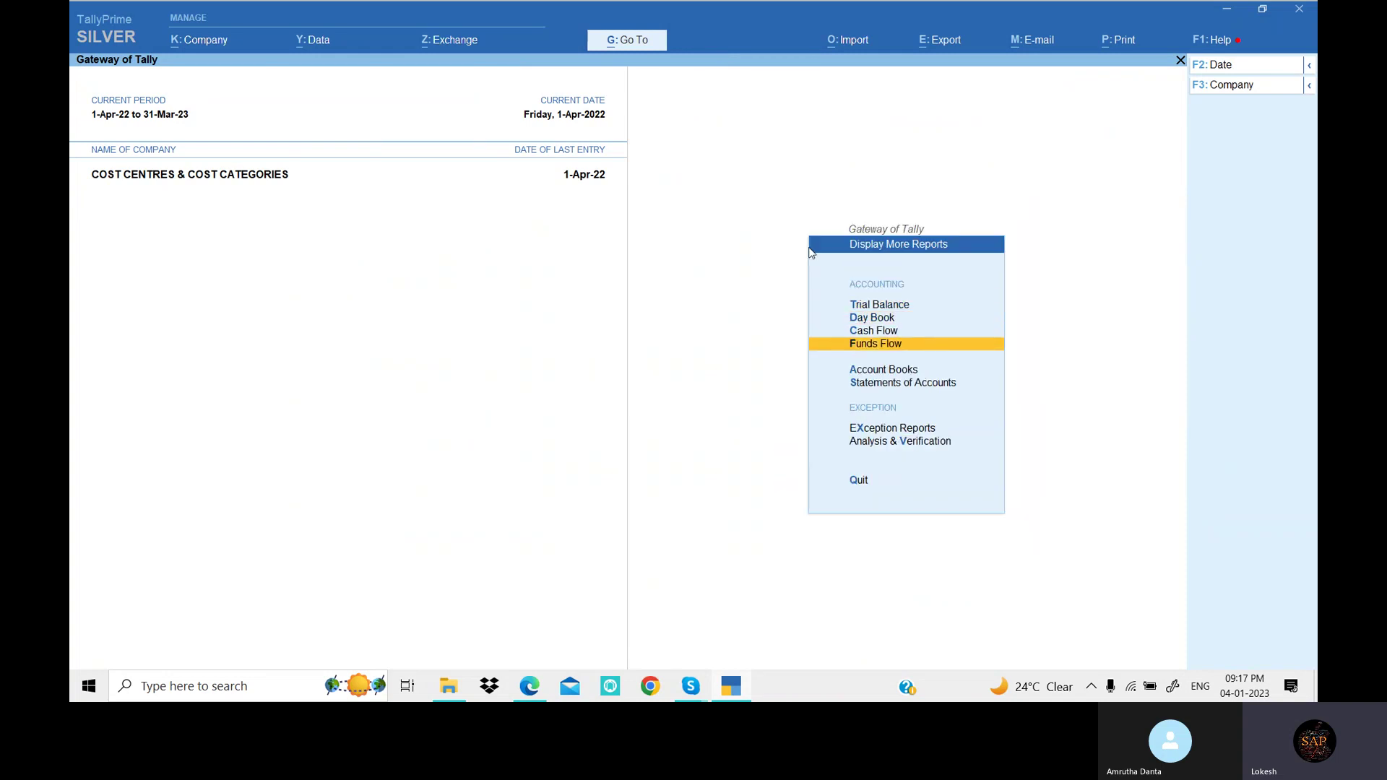
{"action": "key", "text": "Down"}
{"action": "key", "text": "Down"}
{"action": "key", "text": "Return"}
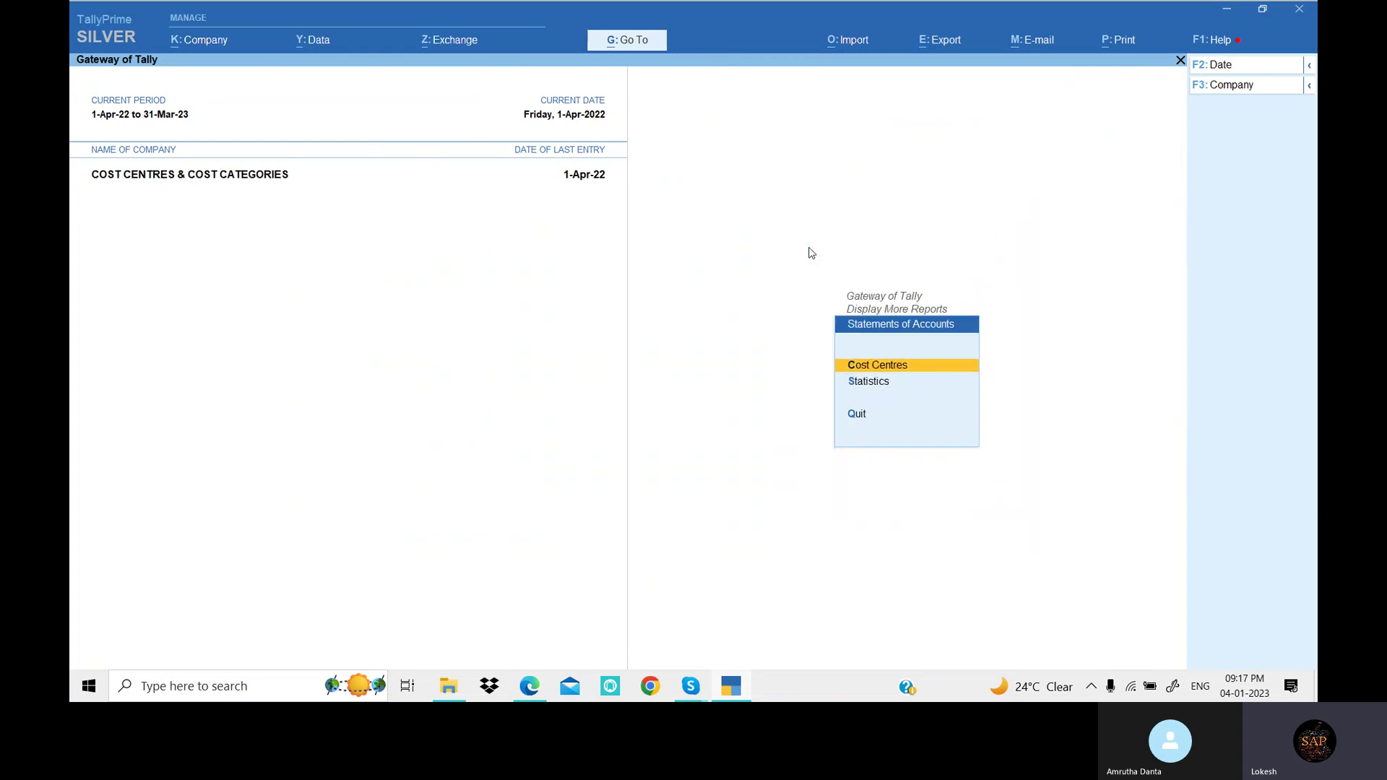
{"action": "key", "text": "Return"}
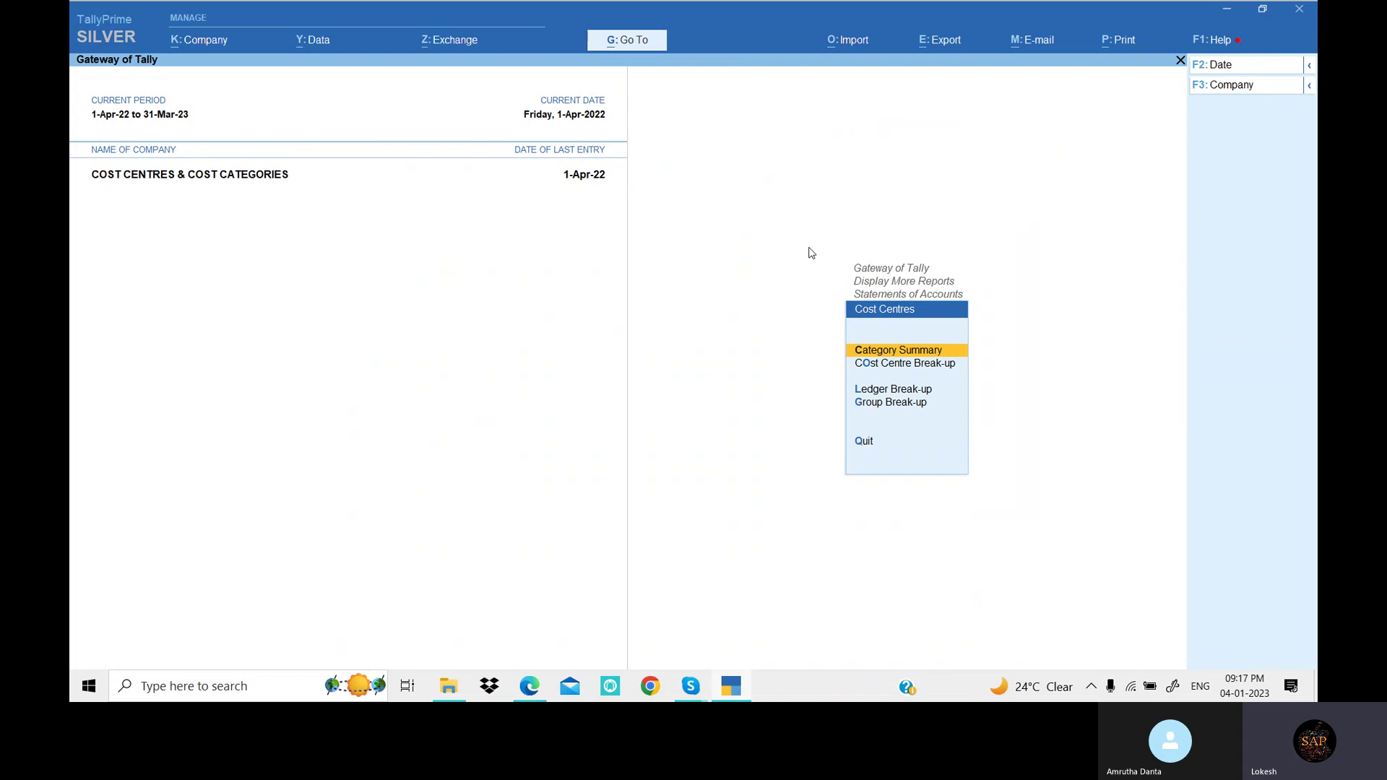
{"action": "key", "text": "Return"}
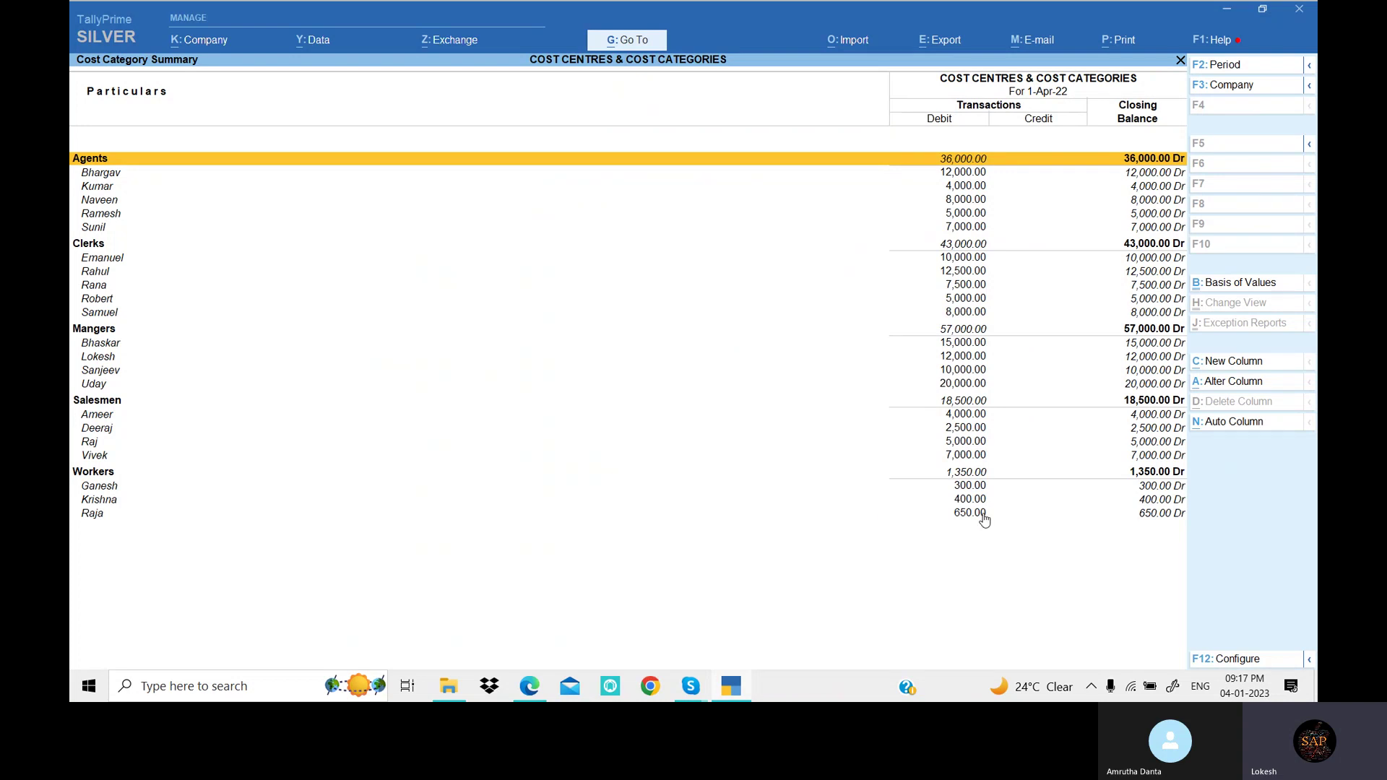
{"action": "key", "text": "Escape"}
{"action": "key", "text": "Escape"}
{"action": "key", "text": "Escape"}
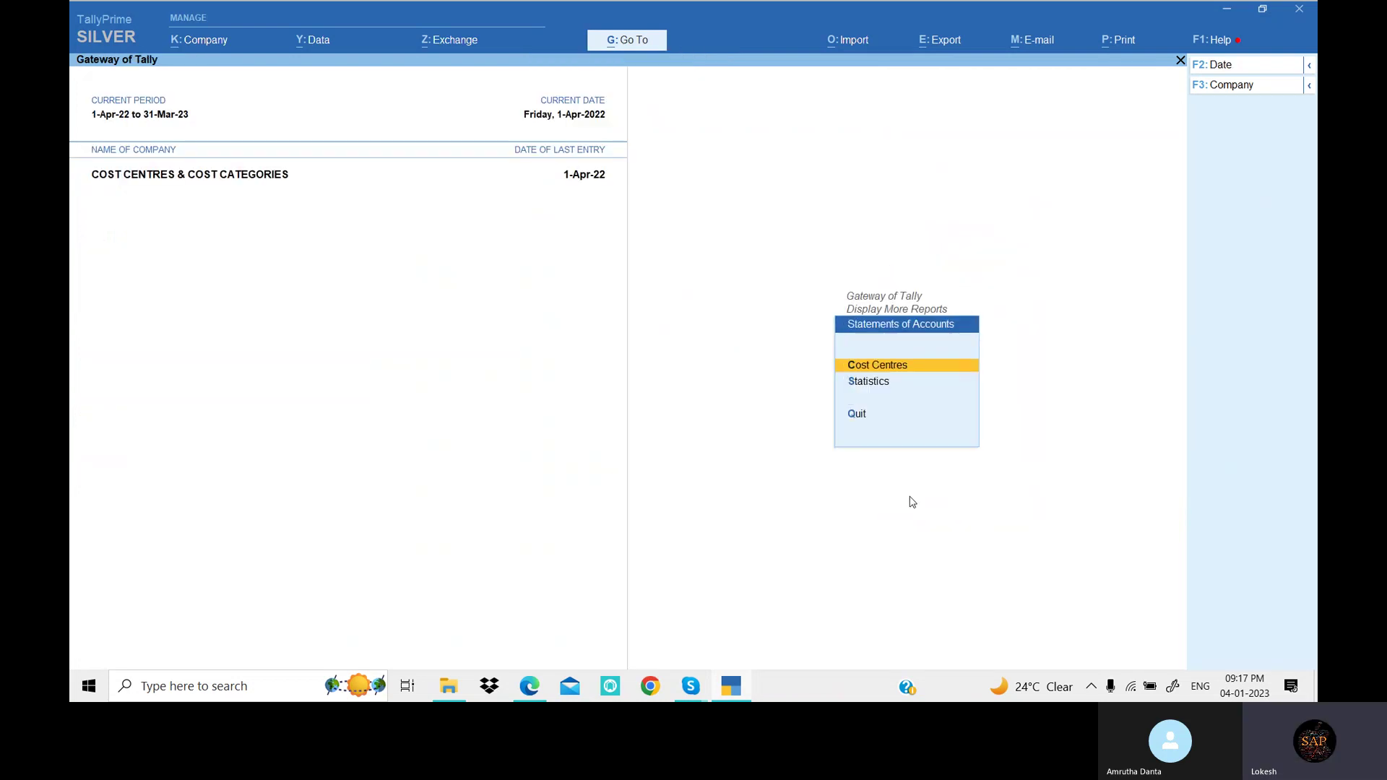
Review Problem 5 and read Problem 6, Miracle Computer Institute, in the payroll PDF, and switch back to TallyPrime.
{"action": "left_click", "coordinate": [538, 687]}
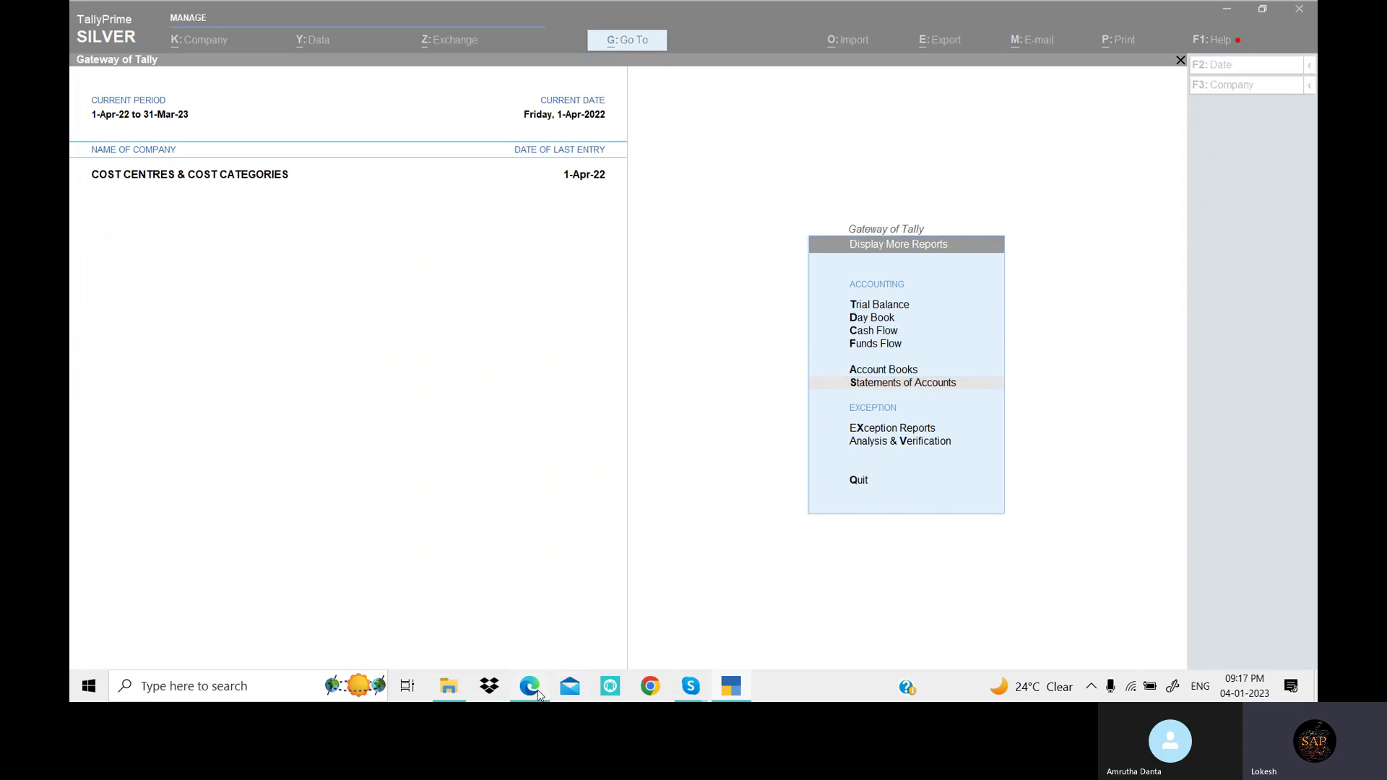
{"action": "mouse_move", "coordinate": [697, 689]}
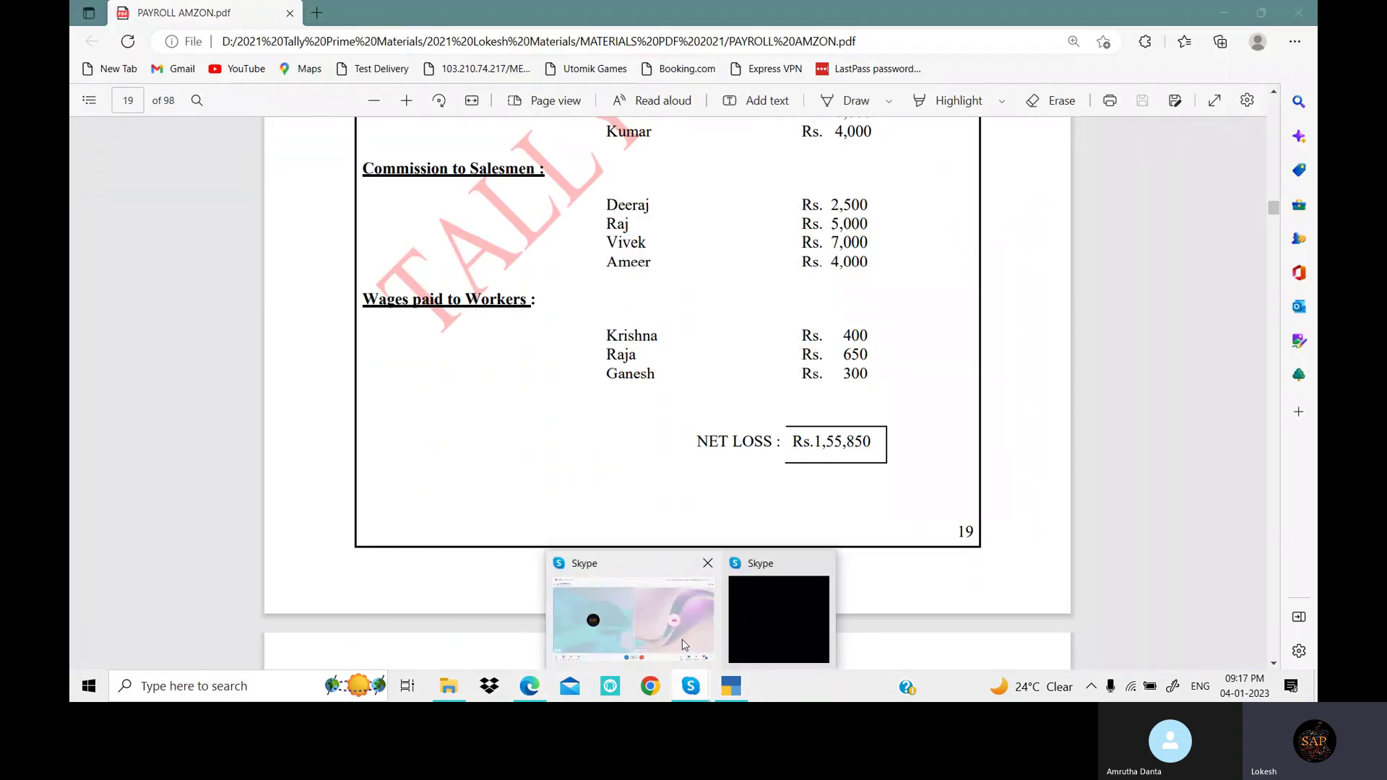
{"action": "left_click", "coordinate": [686, 649]}
{"action": "left_click", "coordinate": [1216, 12]}
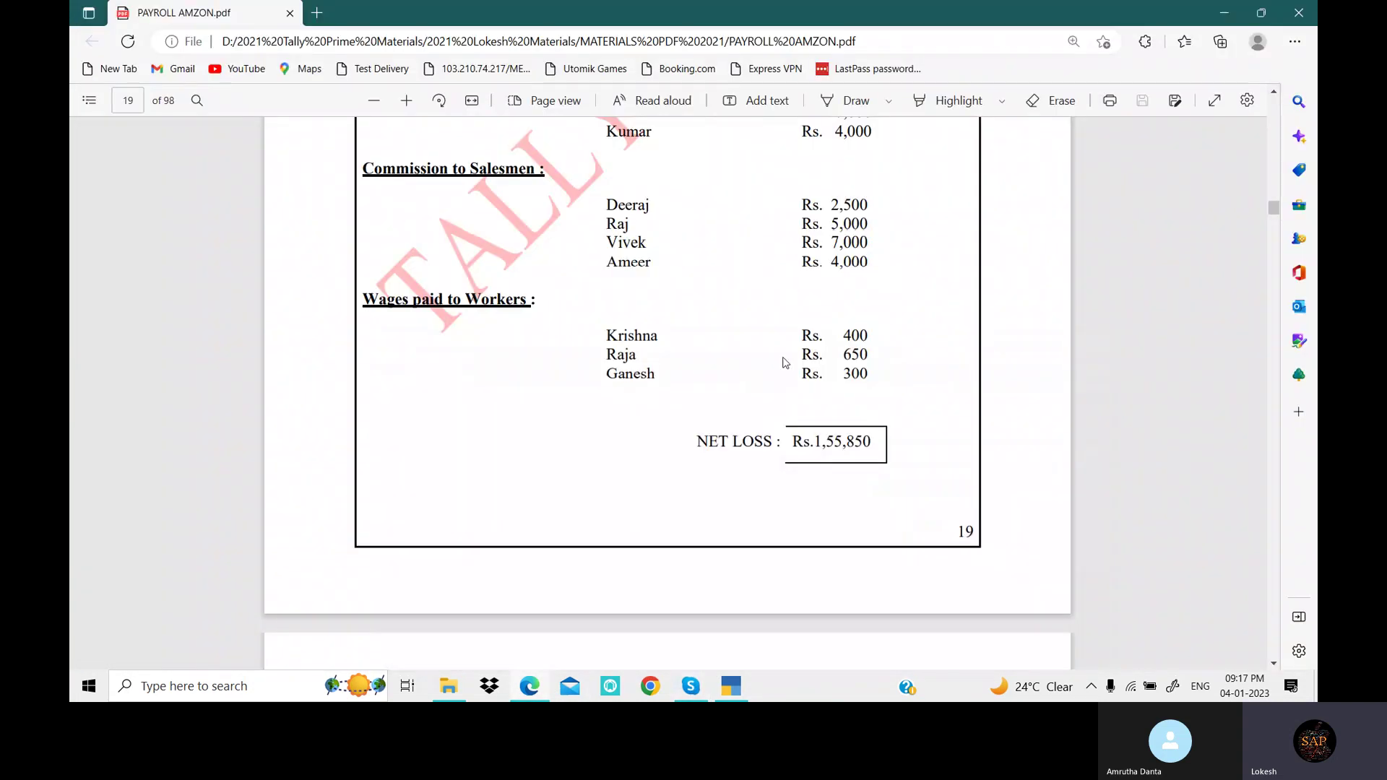
{"action": "scroll", "coordinate": [748, 352], "scroll_direction": "up", "scroll_amount": 5}
{"action": "scroll", "coordinate": [748, 352], "scroll_direction": "up", "scroll_amount": 4}
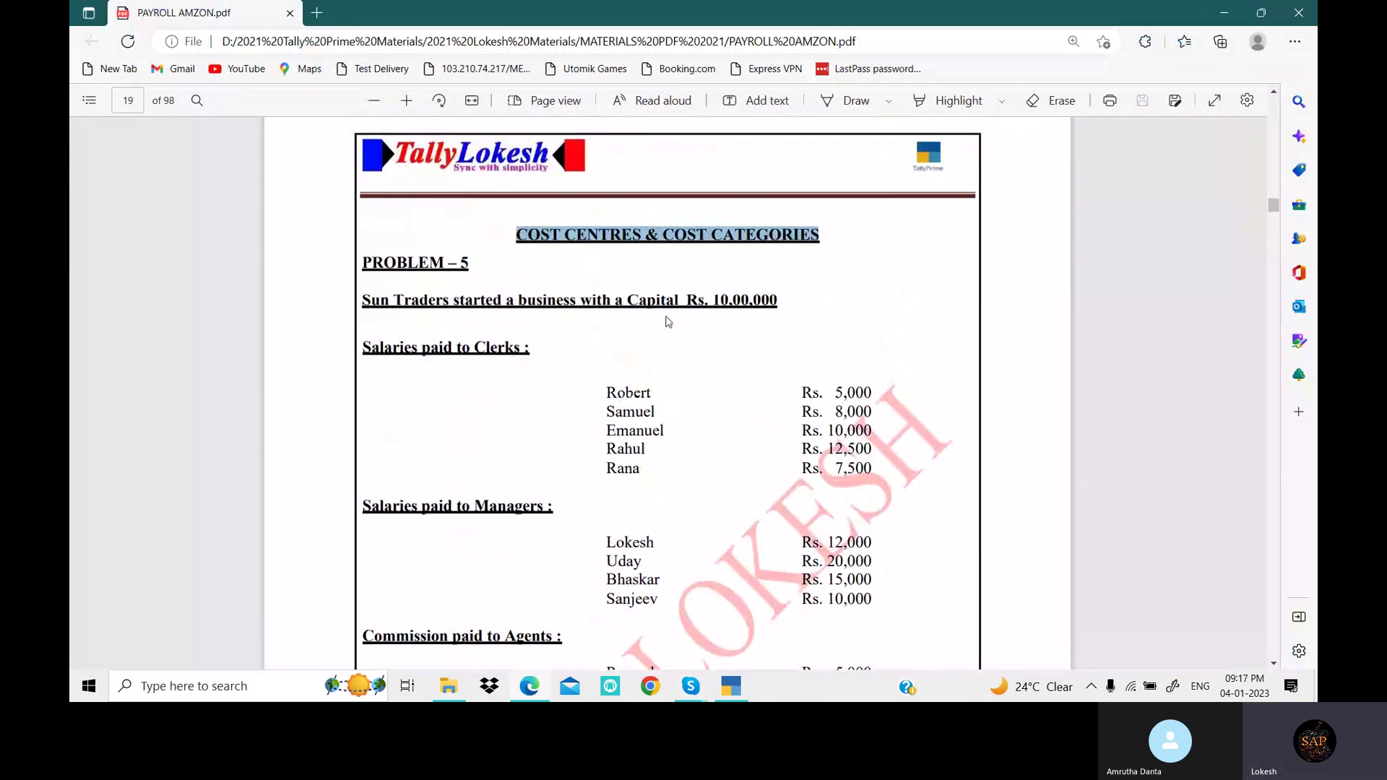
{"action": "scroll", "coordinate": [694, 384], "scroll_direction": "down", "scroll_amount": 15}
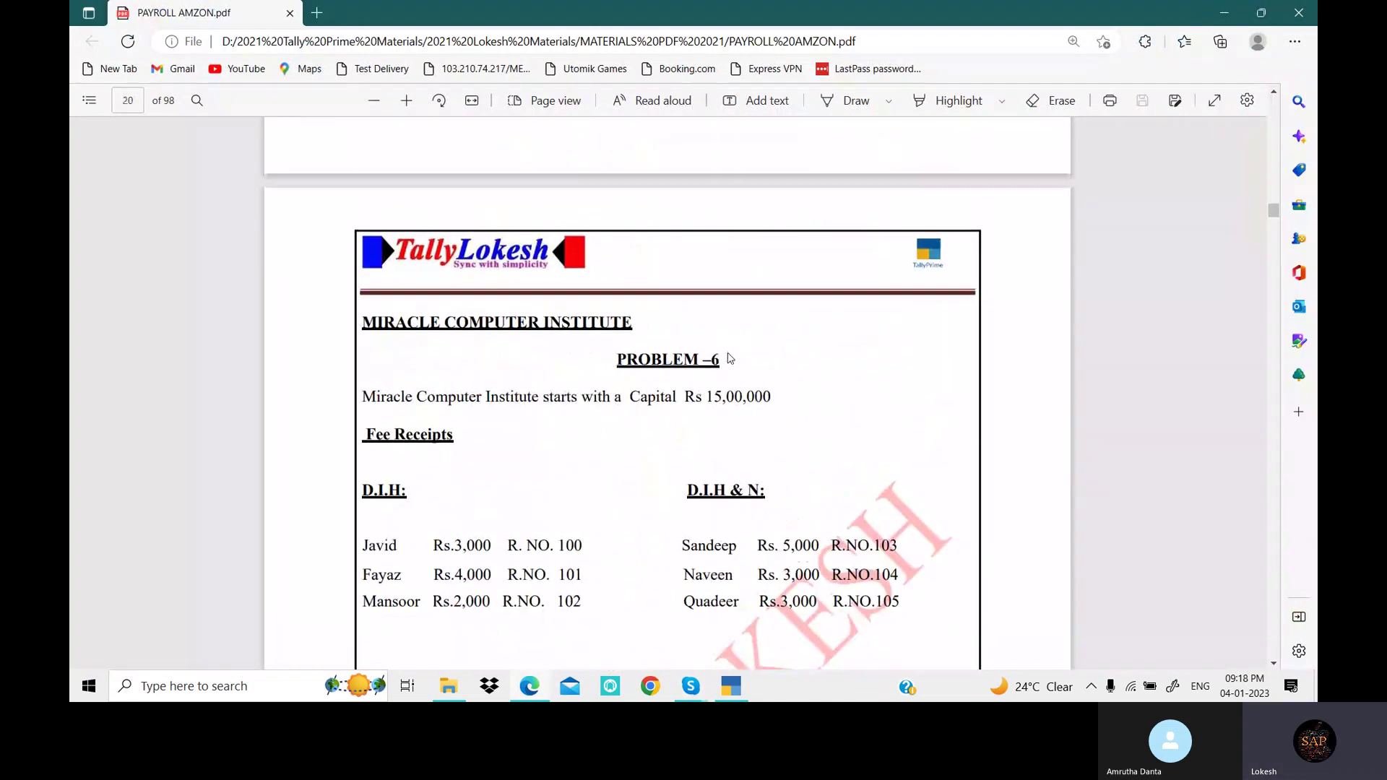
{"action": "scroll", "coordinate": [675, 334], "scroll_direction": "down", "scroll_amount": 1}
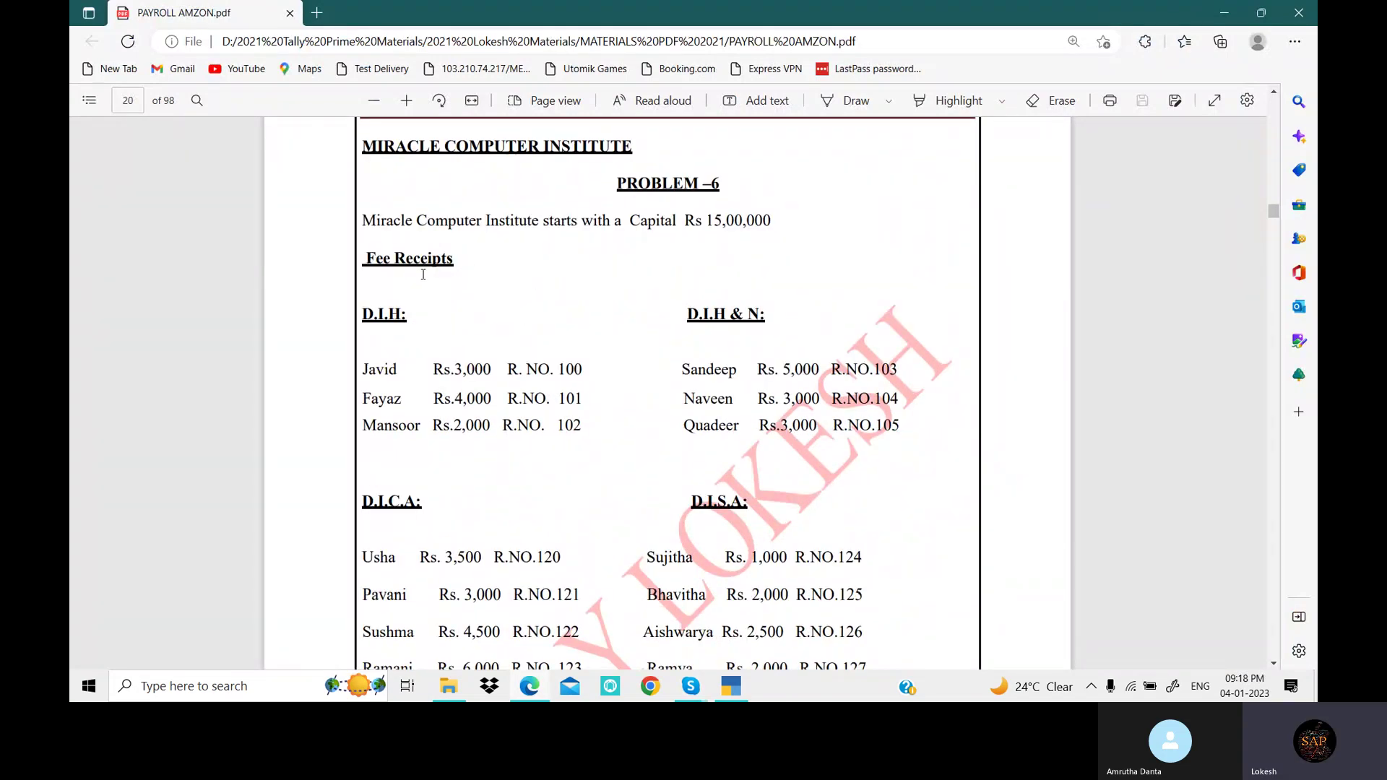
{"action": "scroll", "coordinate": [511, 276], "scroll_direction": "down", "scroll_amount": 2}
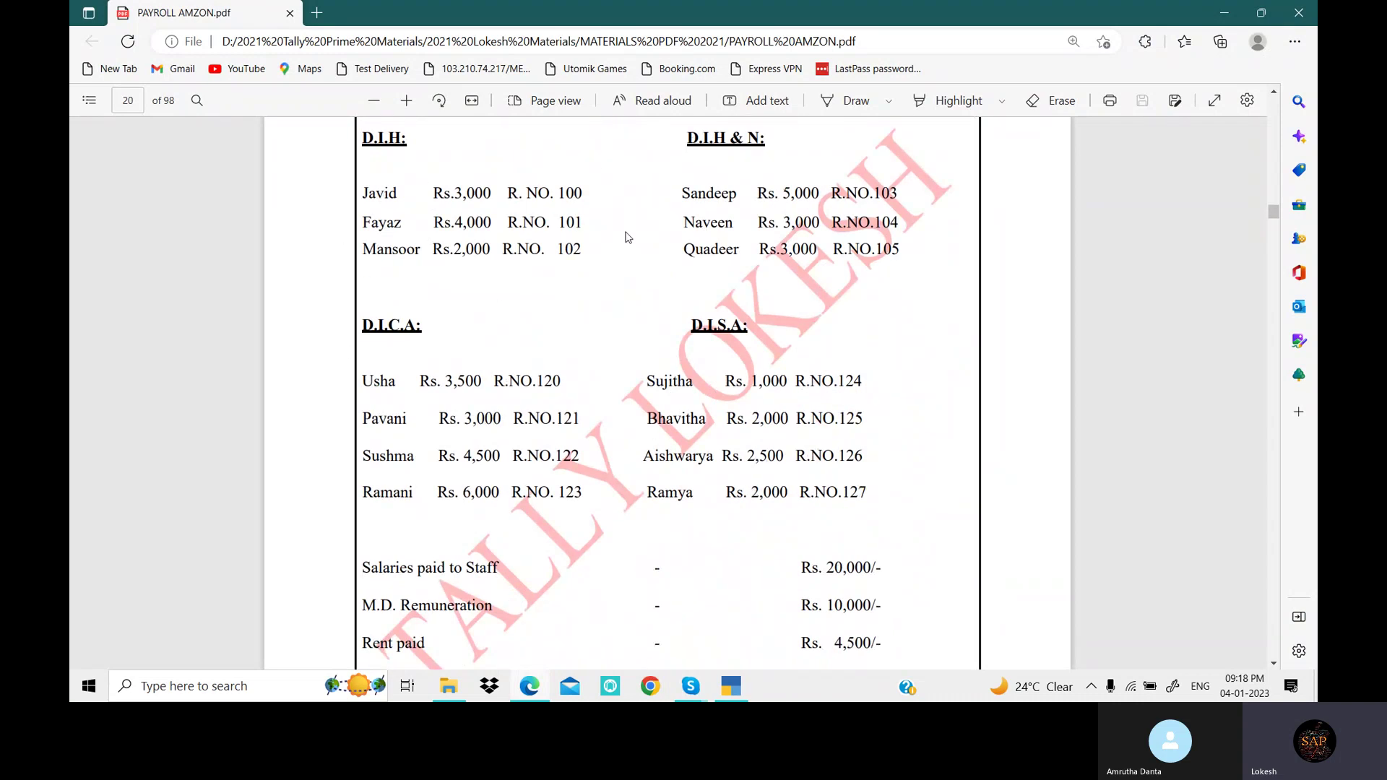
{"action": "scroll", "coordinate": [627, 236], "scroll_direction": "up", "scroll_amount": 3}
{"action": "left_click", "coordinate": [731, 685]}
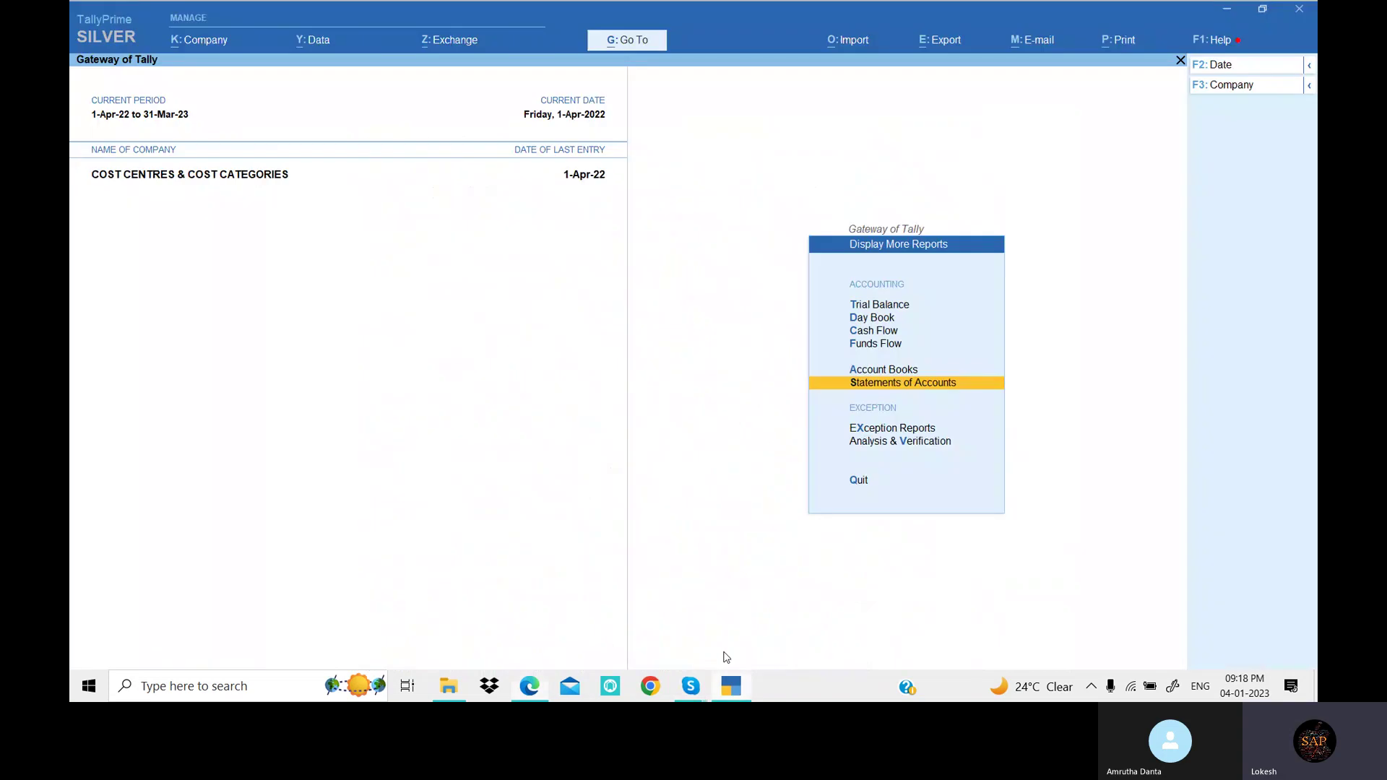
Leave the reports menu and start a new ledger named Fee Receipts.
{"action": "key", "text": "Escape"}
{"action": "key", "text": "Escape"}
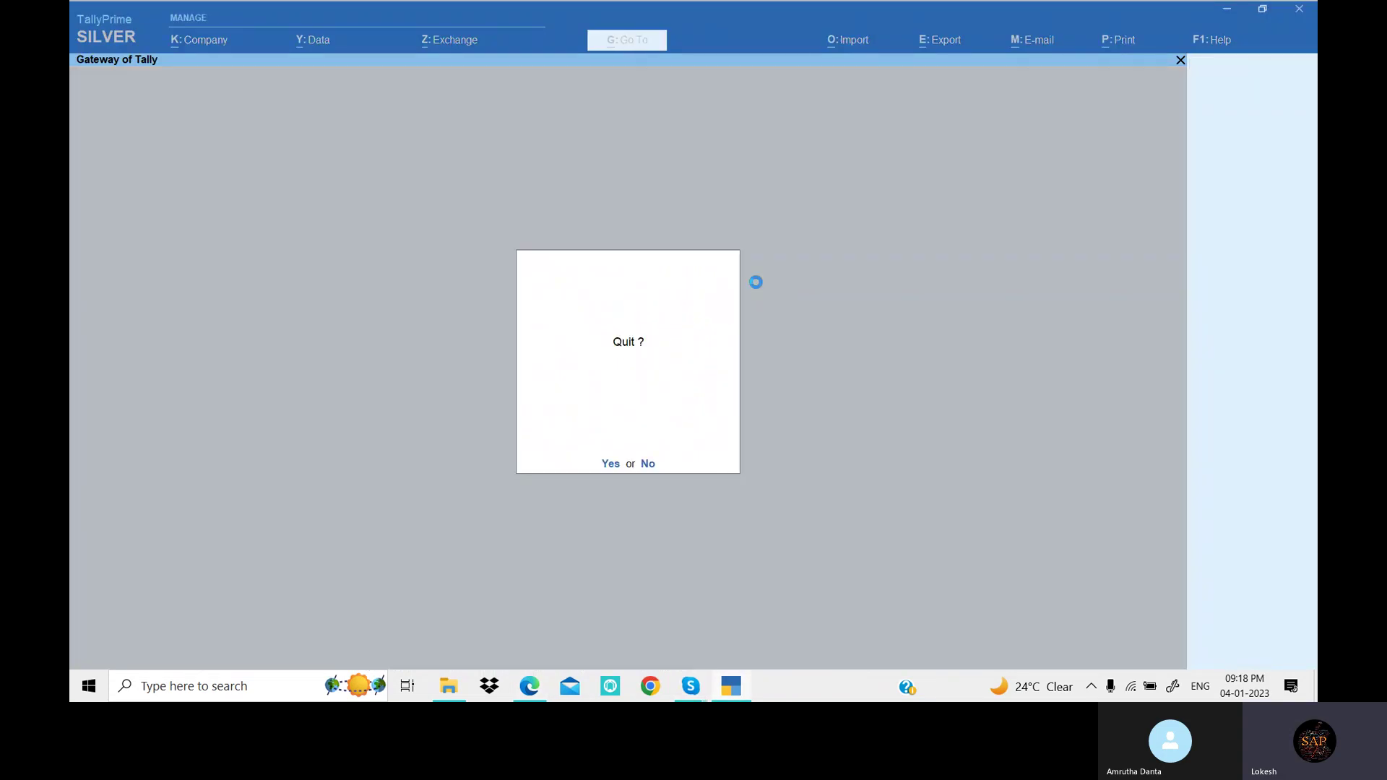
{"action": "key", "text": "Escape"}
{"action": "key", "text": "Return"}
{"action": "key", "text": "Down"}
{"action": "key", "text": "Down"}
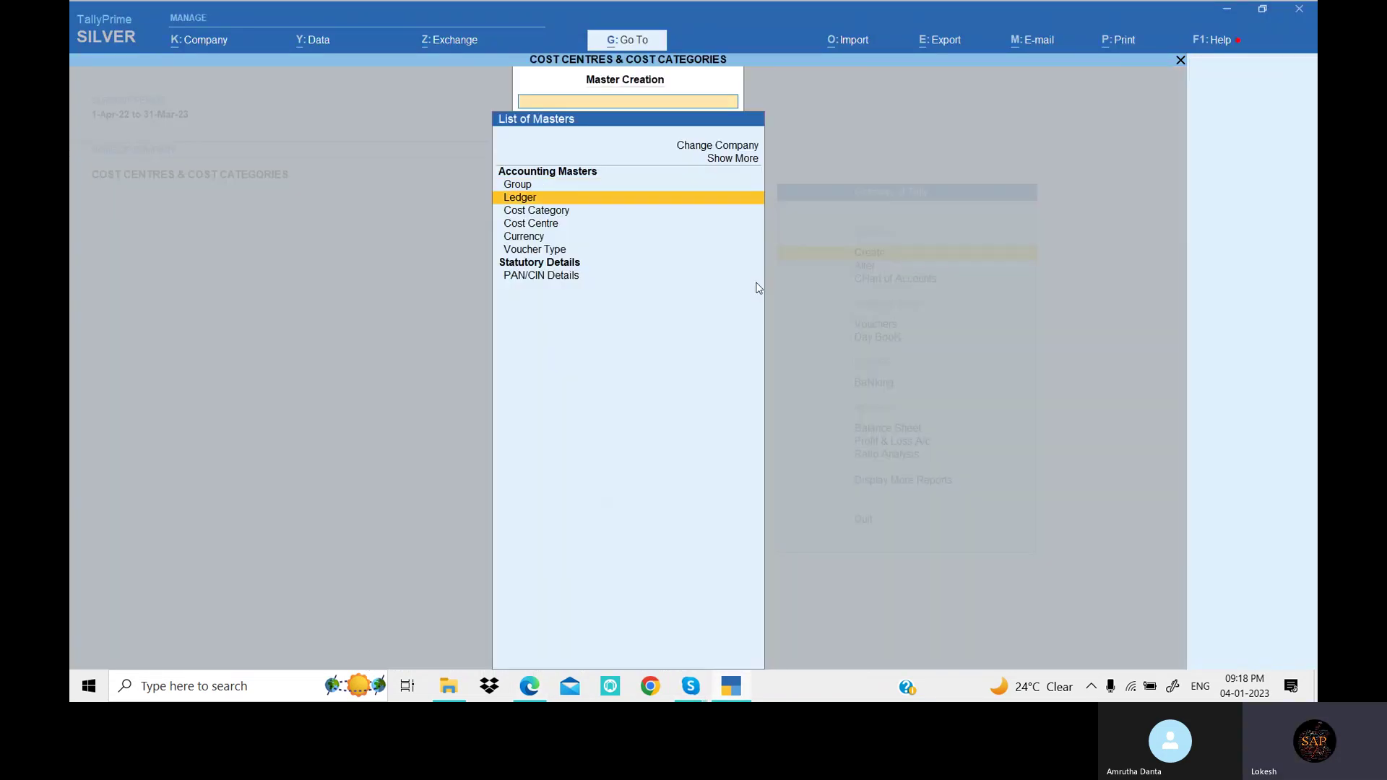
{"action": "key", "text": "Up"}
{"action": "key", "text": "Return"}
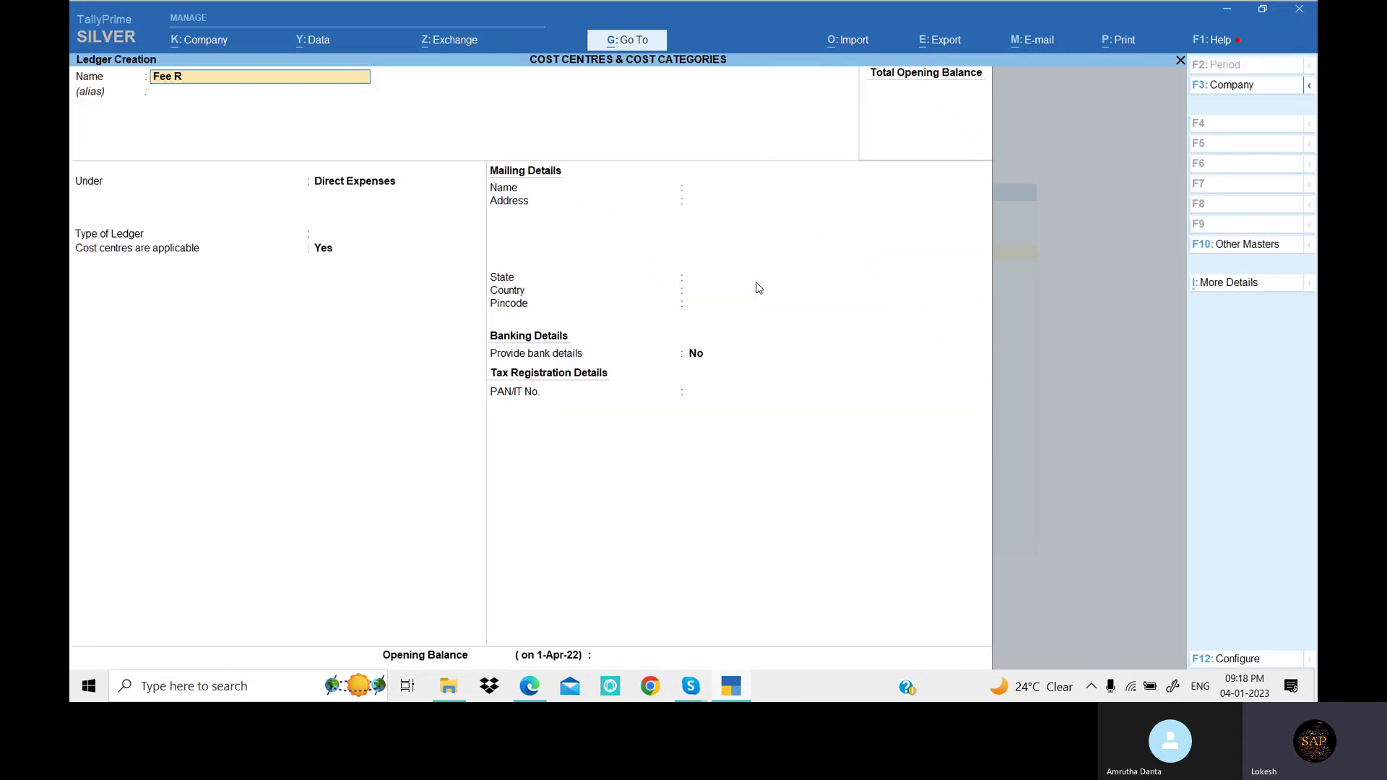
{"action": "type", "text": "Fee Receipts"}
{"action": "key", "text": "Return"}
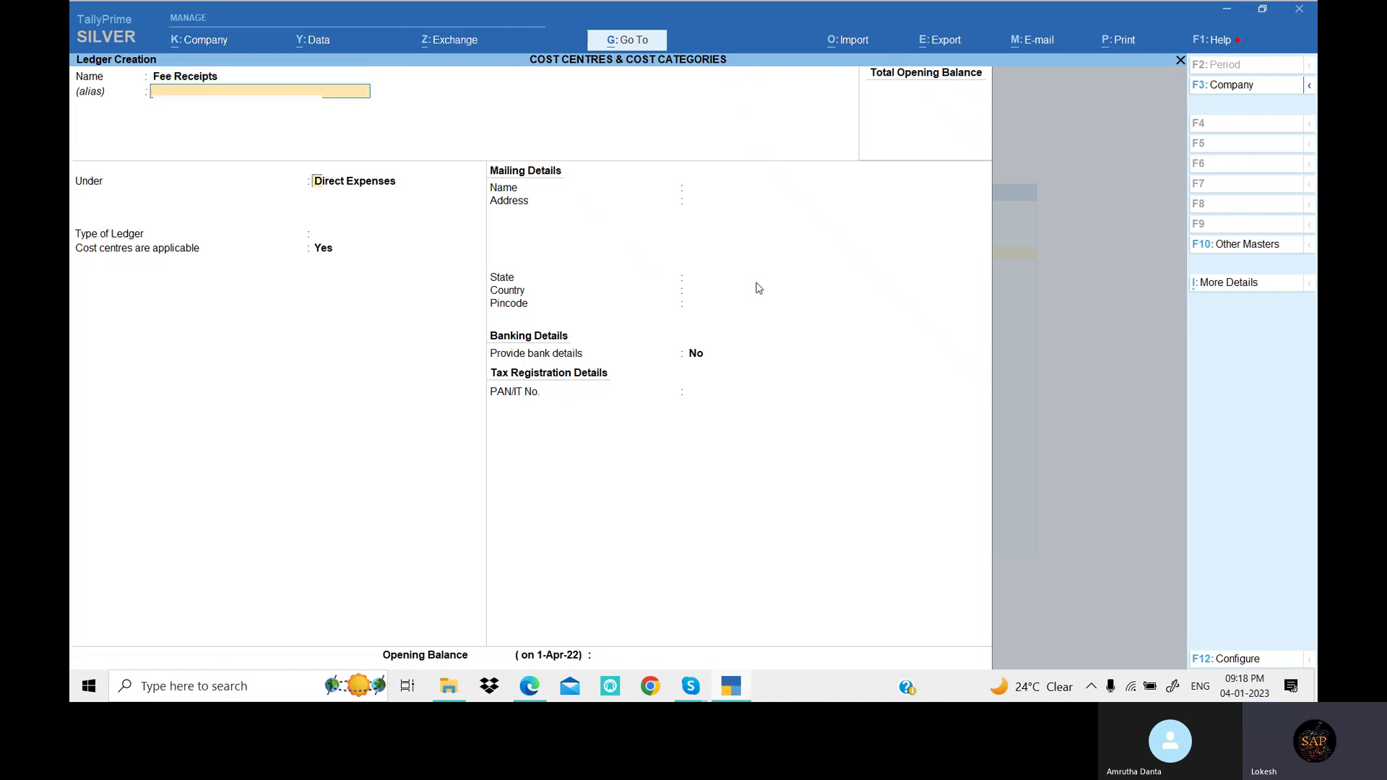
Put the Fee Receipts ledger under Indirect Incomes, keep cost centres applicable and save it.
{"action": "key", "text": "Return"}
{"action": "type", "text": "Ind"}
{"action": "key", "text": "Down"}
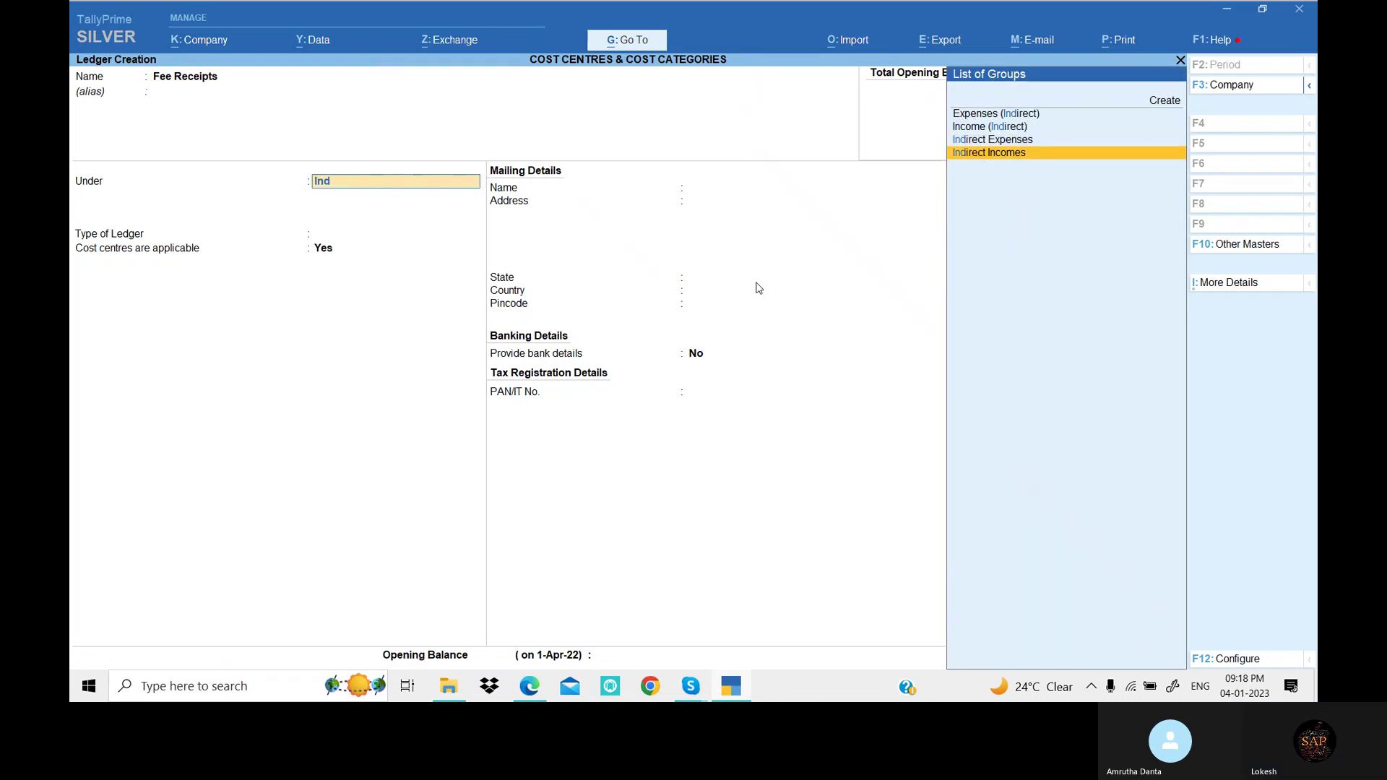
{"action": "key", "text": "Return"}
{"action": "key", "text": "Return"}
{"action": "key", "text": "Return"}
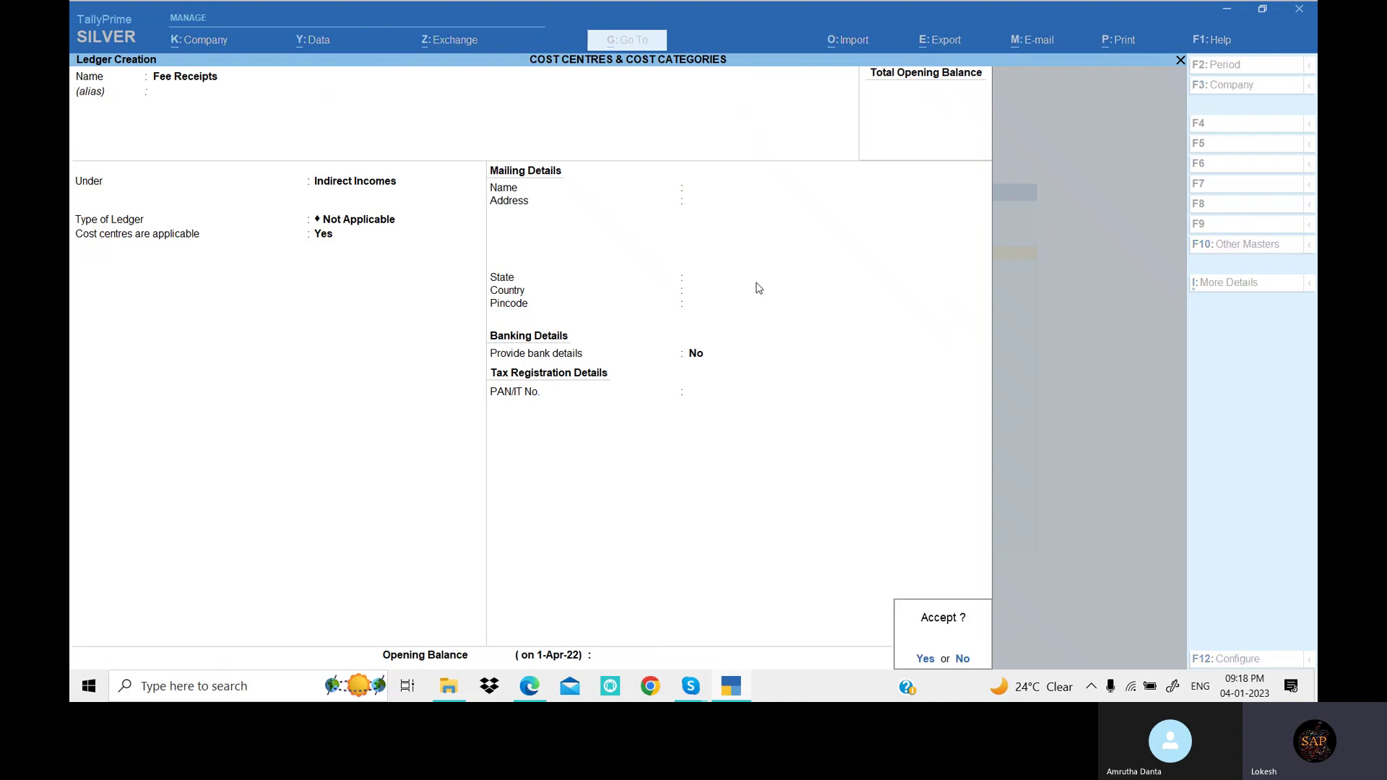
{"action": "key", "text": "Return"}
Copy "M.D. Remuneration" from Problem 6 in the payroll PDF into TallyPrime as the new ledger's name.
{"action": "key", "text": "alt+Tab"}
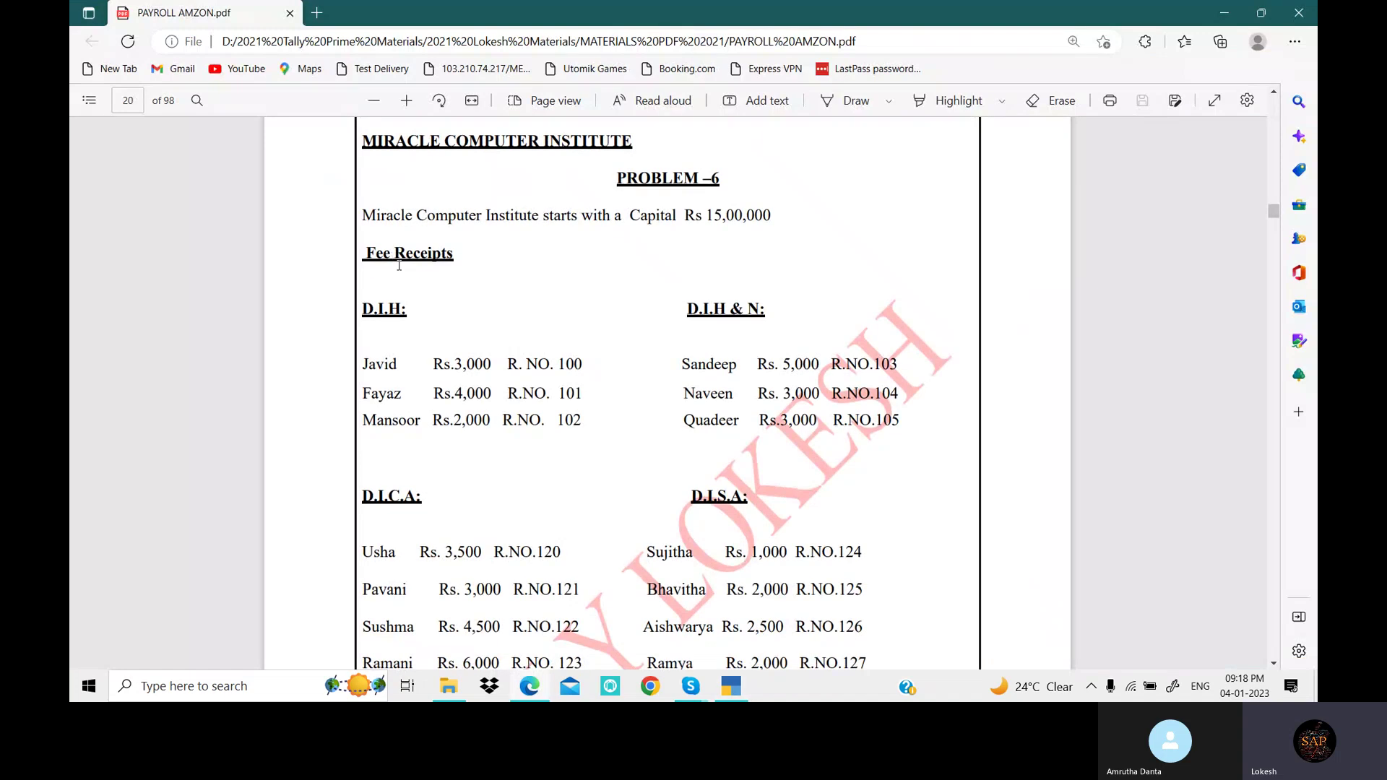
{"action": "scroll", "coordinate": [388, 260], "scroll_direction": "down", "scroll_amount": 5}
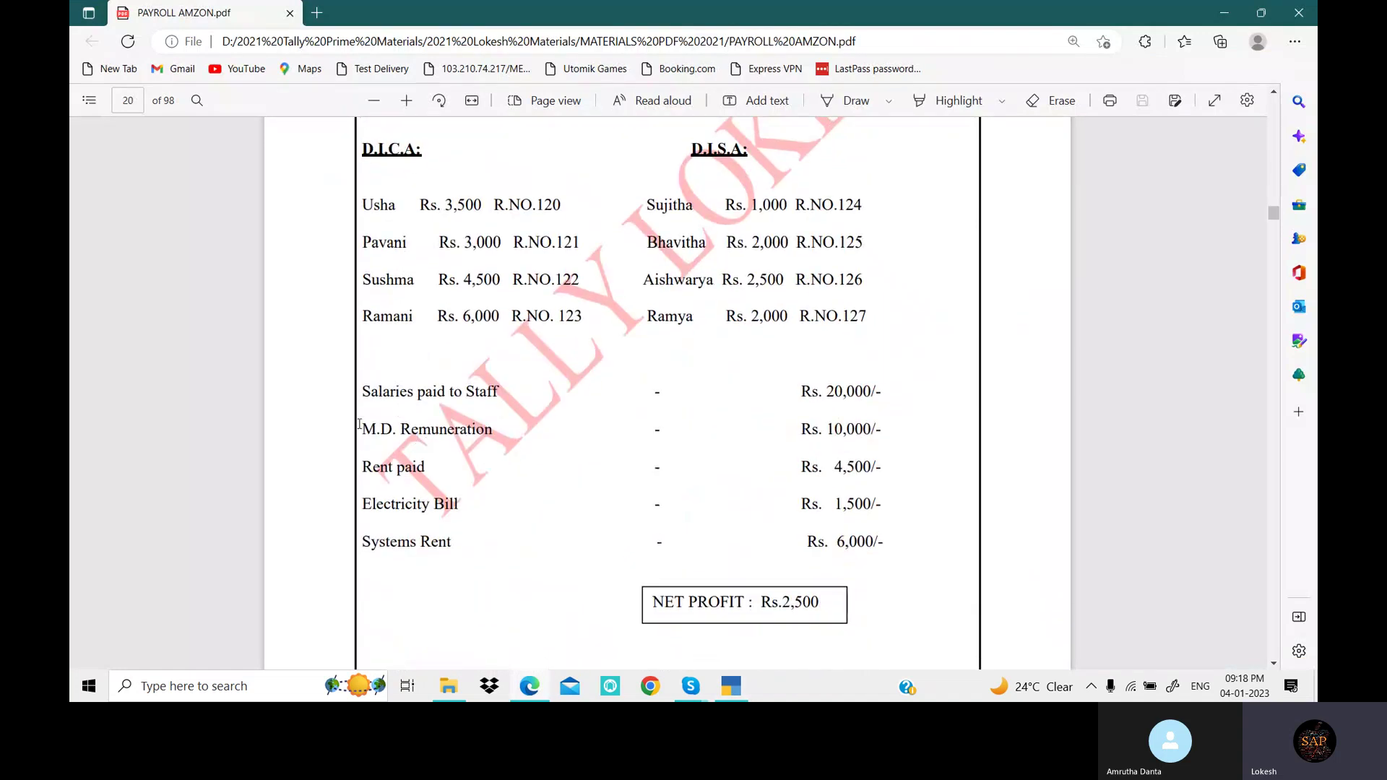
{"action": "left_click_drag", "start_coordinate": [371, 426], "coordinate": [495, 435]}
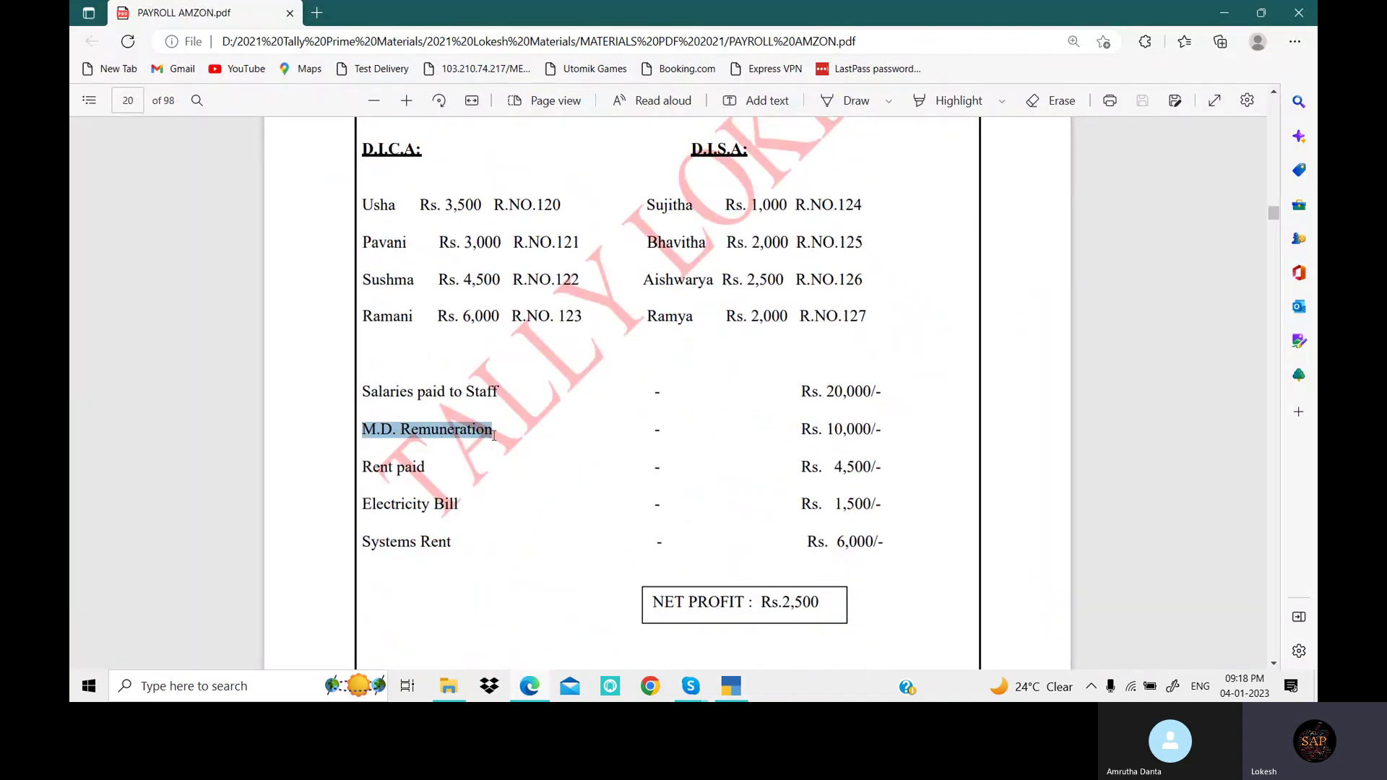
{"action": "left_click", "coordinate": [730, 693]}
{"action": "key", "text": "ctrl+alt+v"}
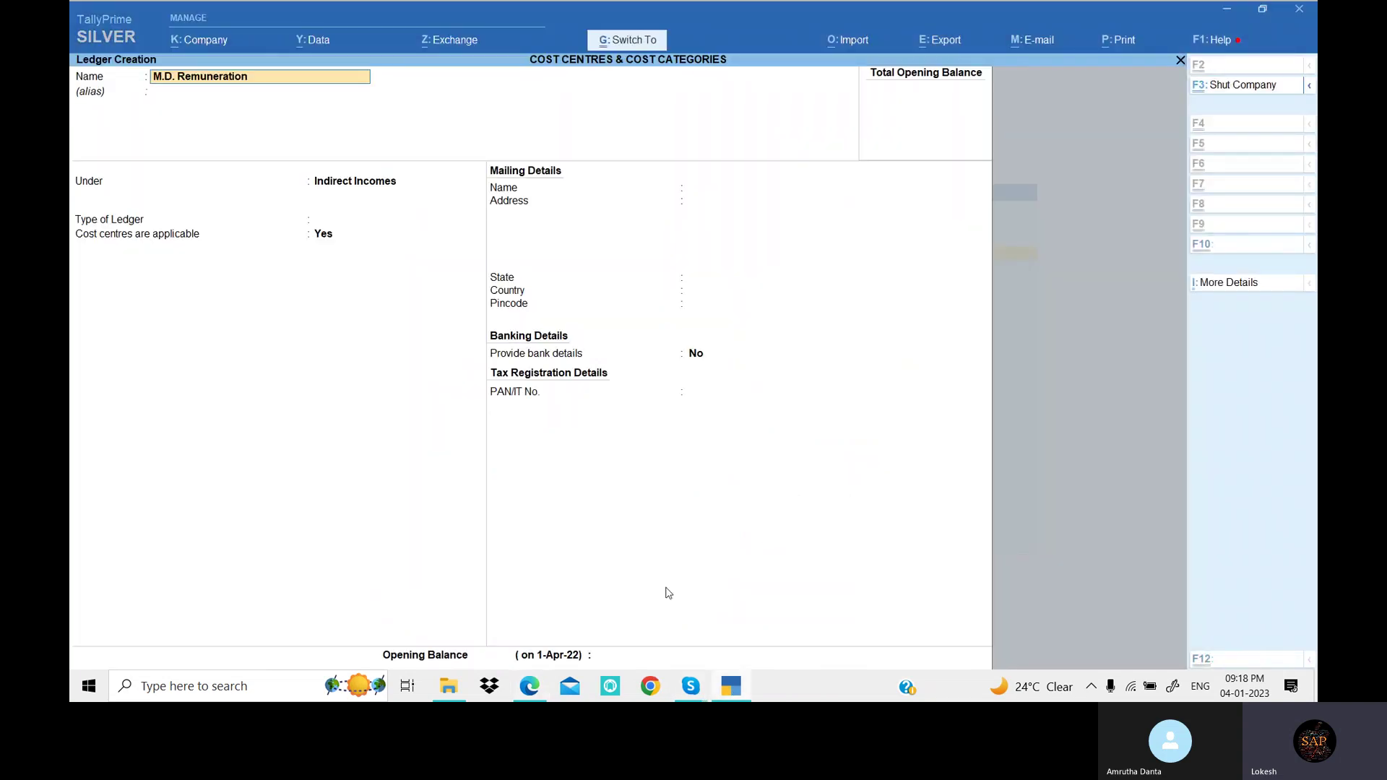
Keep the M.D. Remuneration ledger under Indirect Incomes, set cost centres applicable to No and save it.
{"action": "key", "text": "Return"}
{"action": "key", "text": "Return"}
{"action": "key", "text": "Return"}
{"action": "key", "text": "Return"}
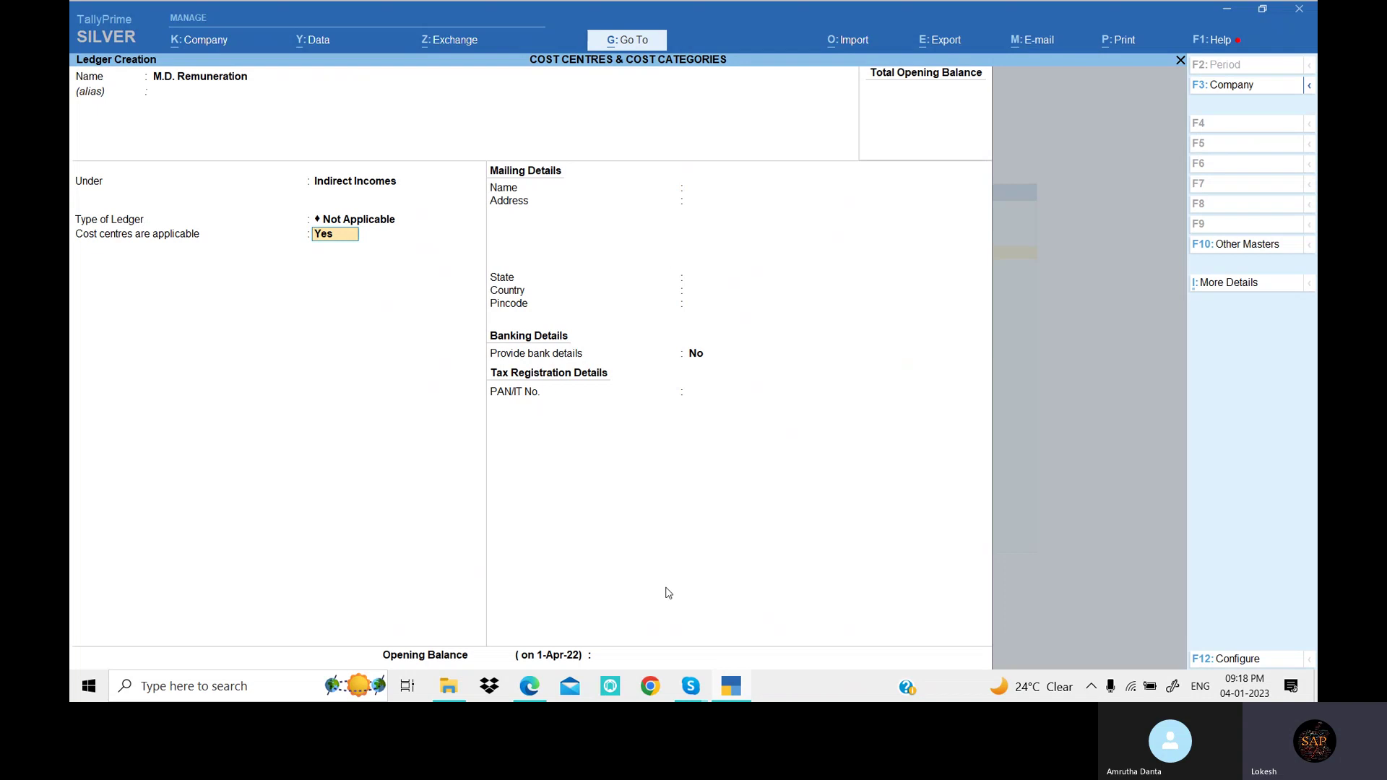
{"action": "type", "text": "n"}
{"action": "key", "text": "Return"}
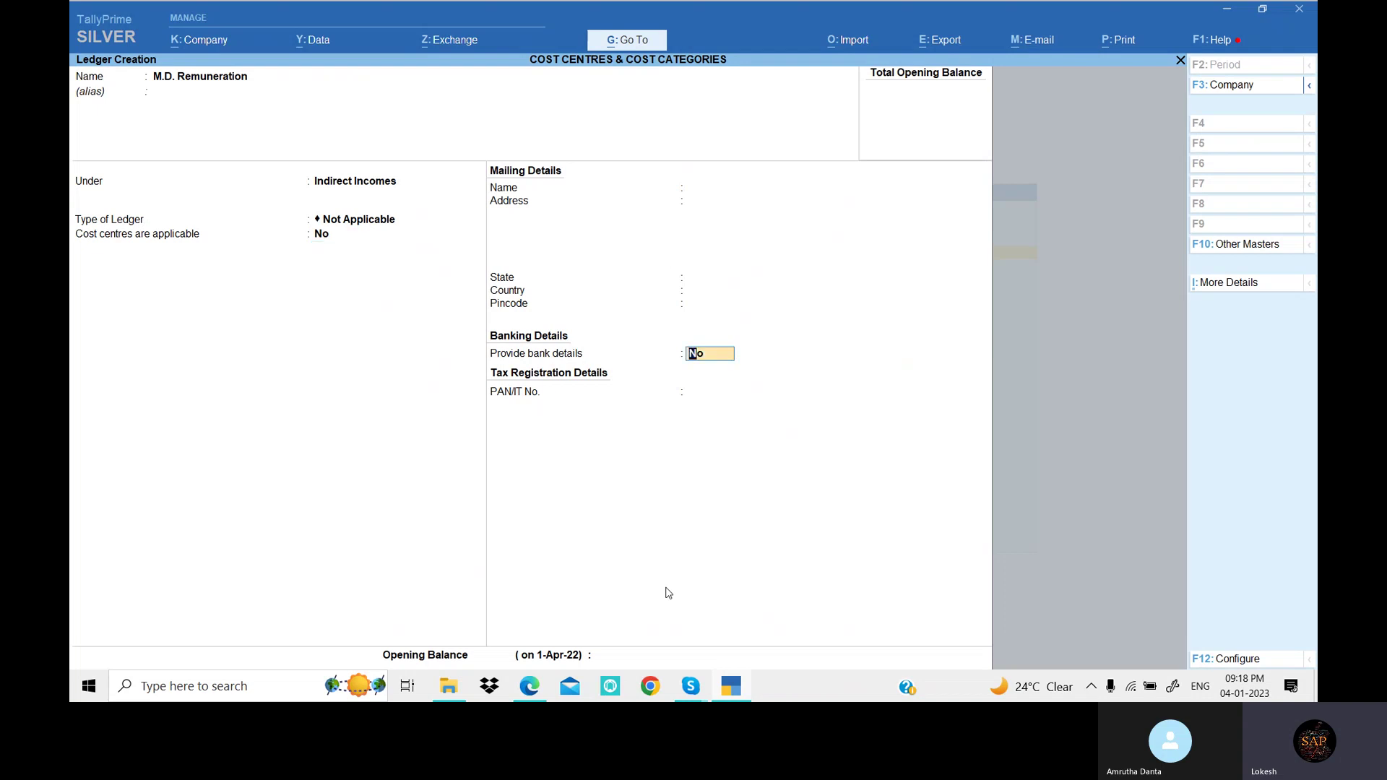
{"action": "key", "text": "alt"}
{"action": "key", "text": "ctrl+a"}
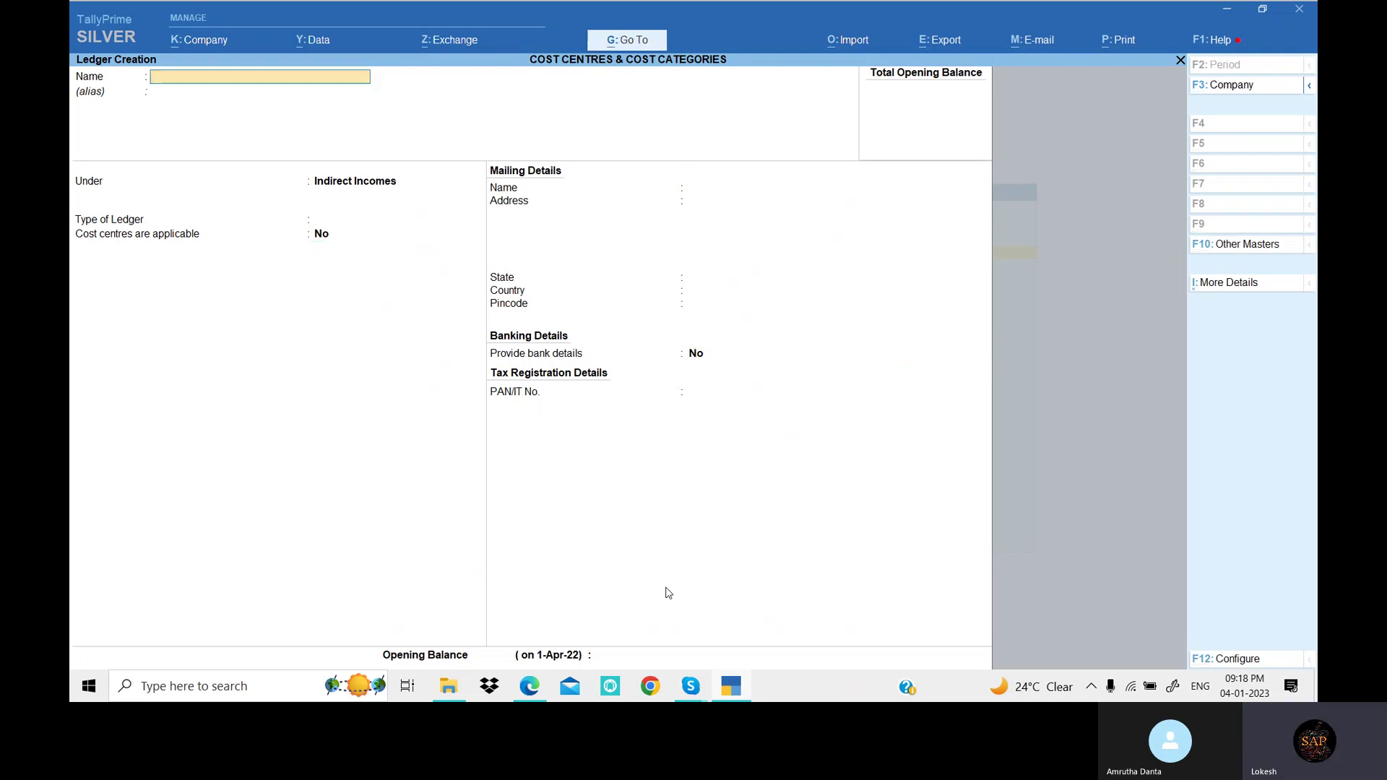
Try to copy "Rent paid" from the payroll PDF into the name of the next TallyPrime ledger.
{"action": "key", "text": "alt+Tab"}
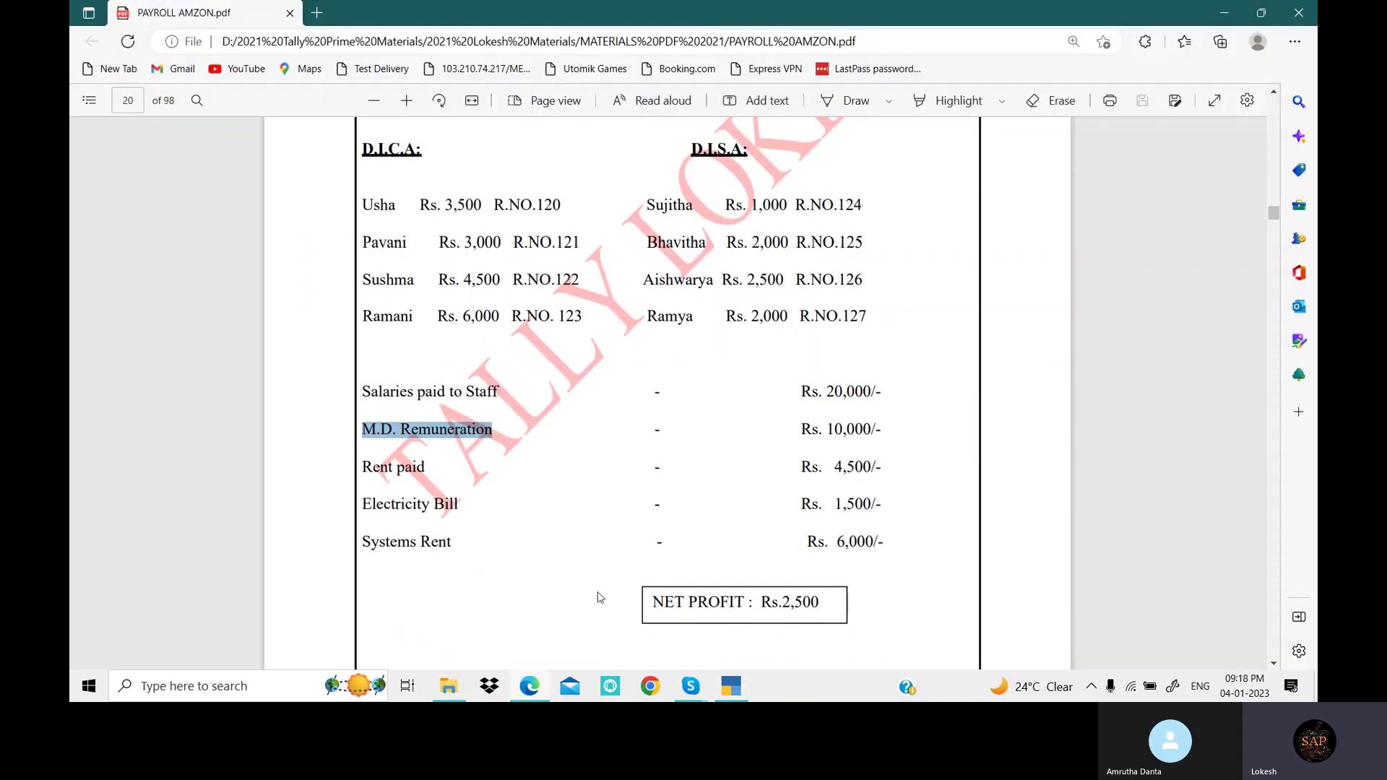
{"action": "left_click_drag", "start_coordinate": [363, 467], "coordinate": [428, 468]}
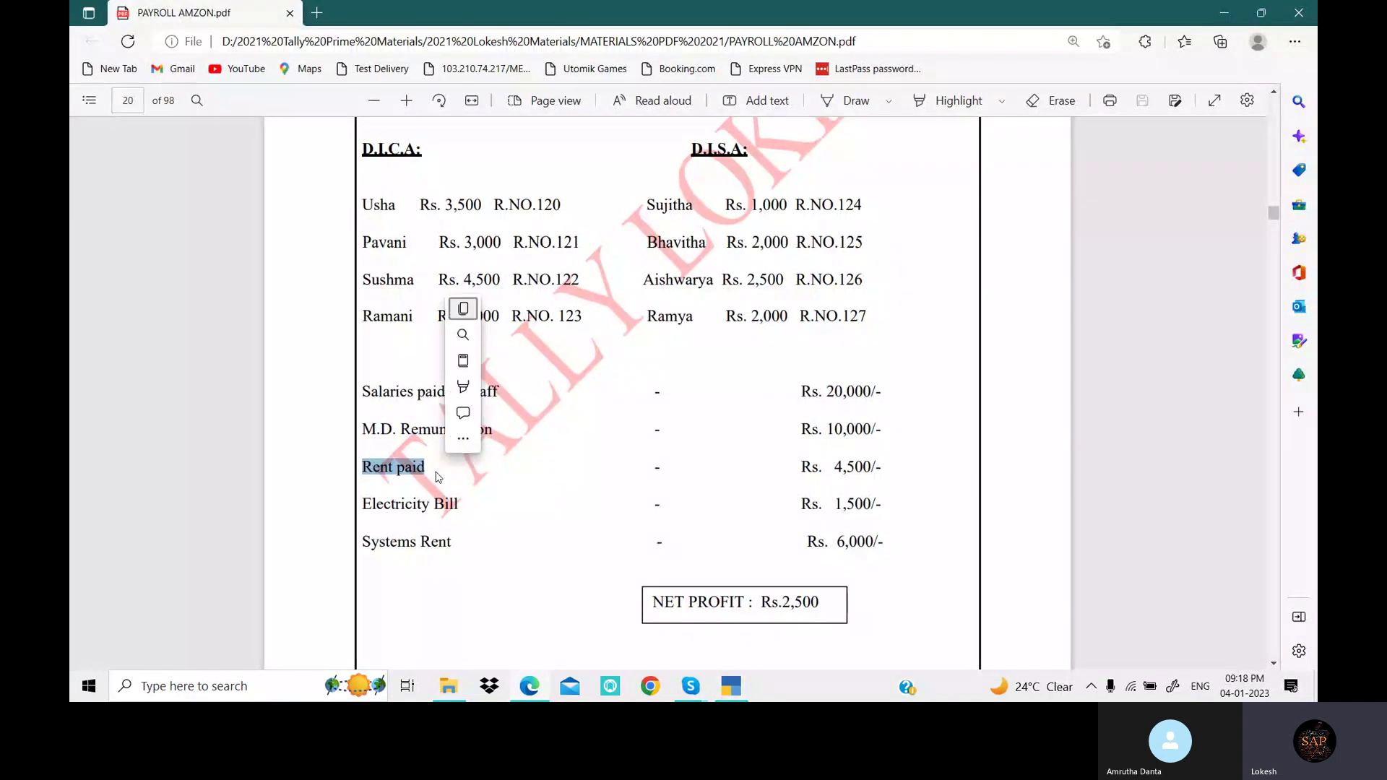
{"action": "left_click", "coordinate": [731, 688]}
{"action": "key", "text": "ctrl+alt+v"}
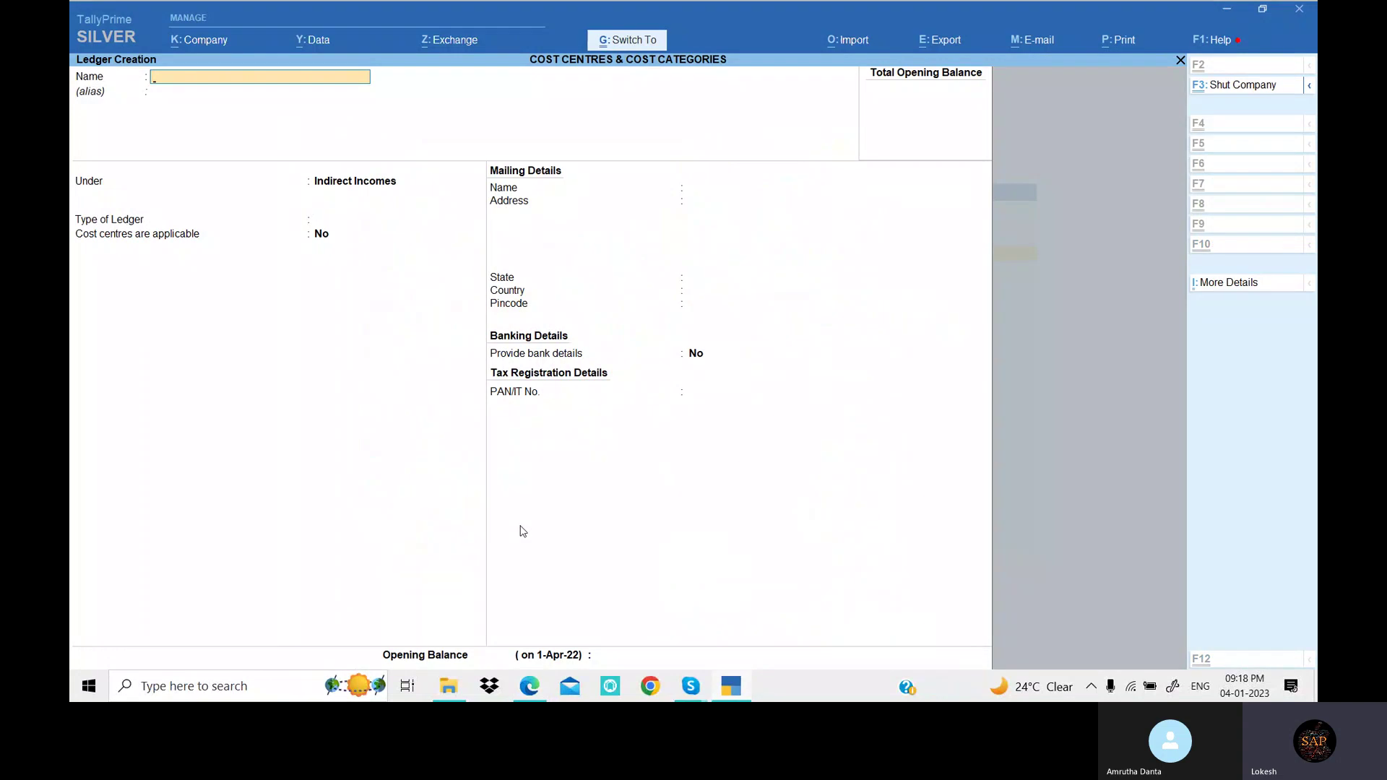
{"action": "key", "text": "Return"}
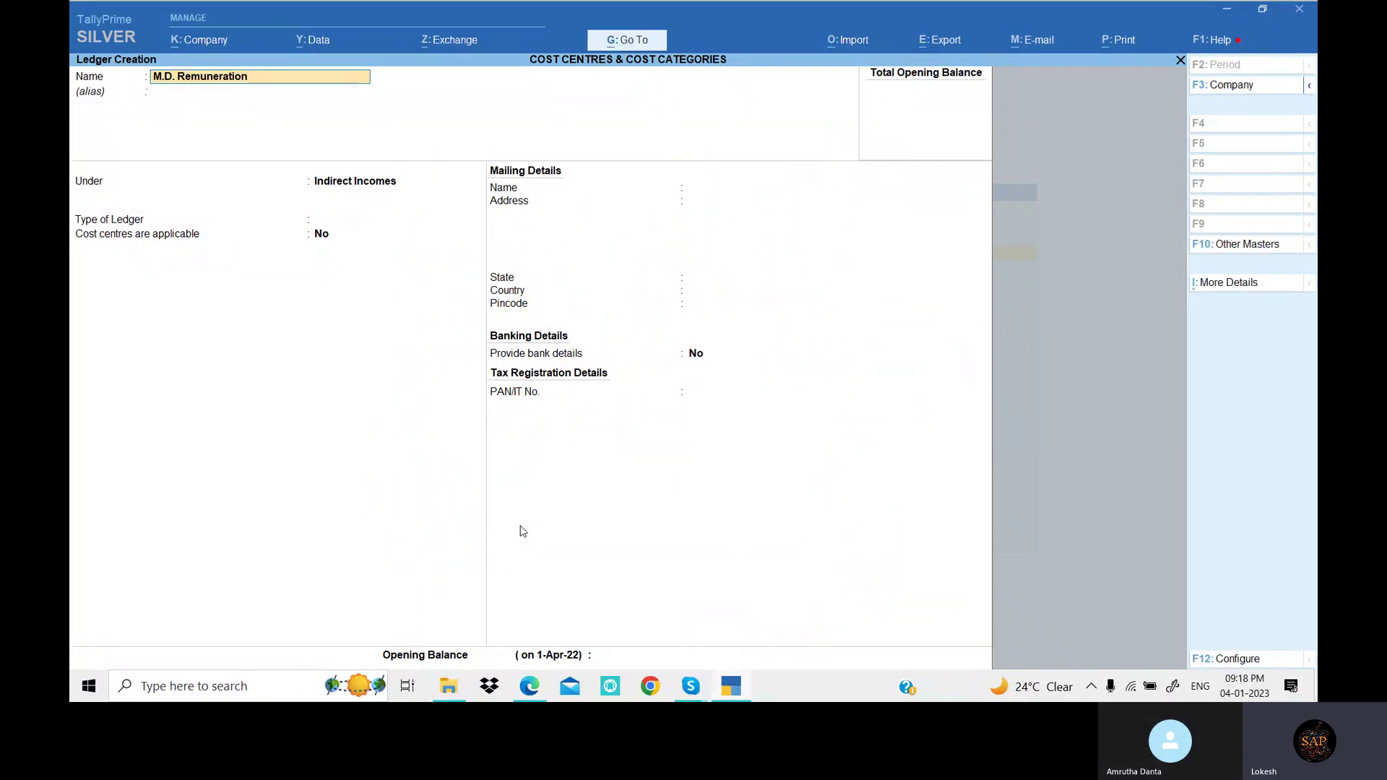
Create the Rent ledger under Indirect Expenses with cost centres applicable set to No.
{"action": "type", "text": "Rent"}
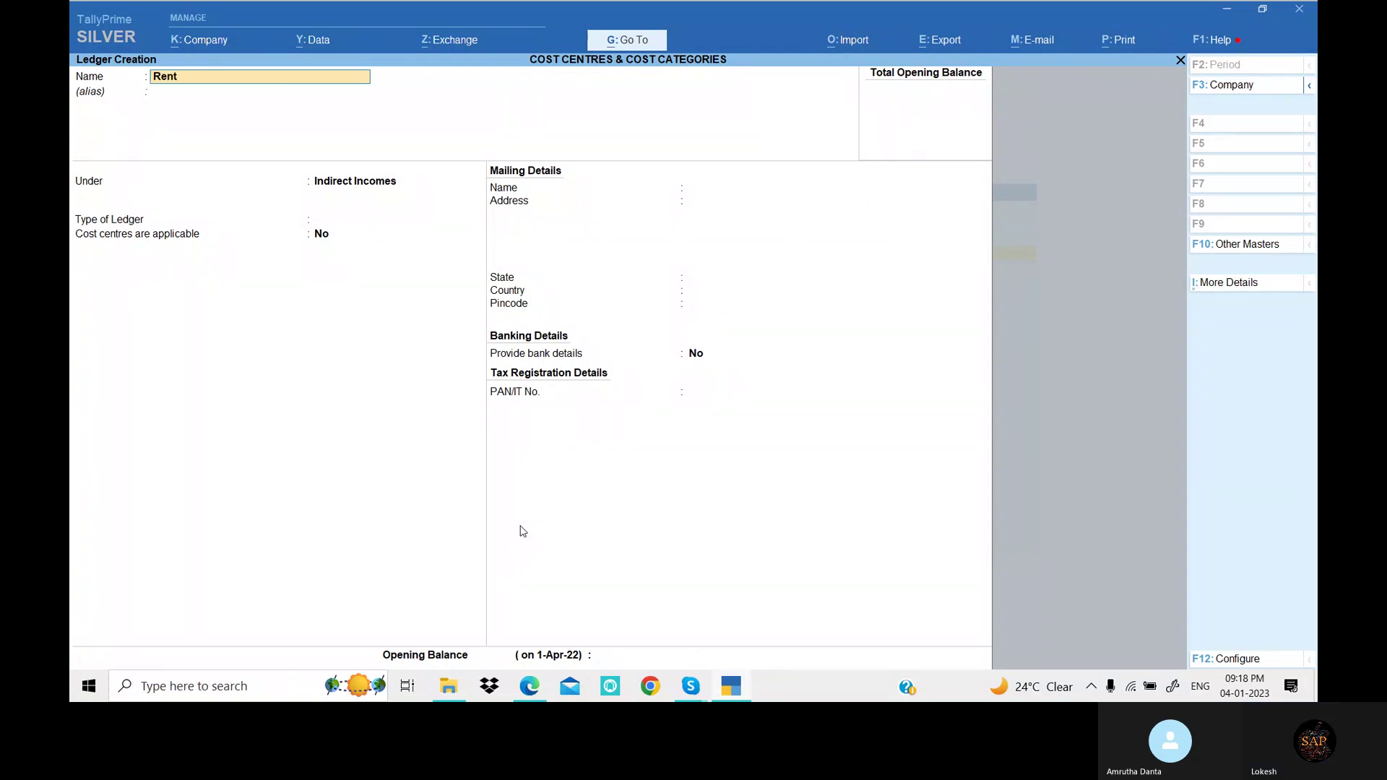
{"action": "key", "text": "Return"}
{"action": "key", "text": "Return"}
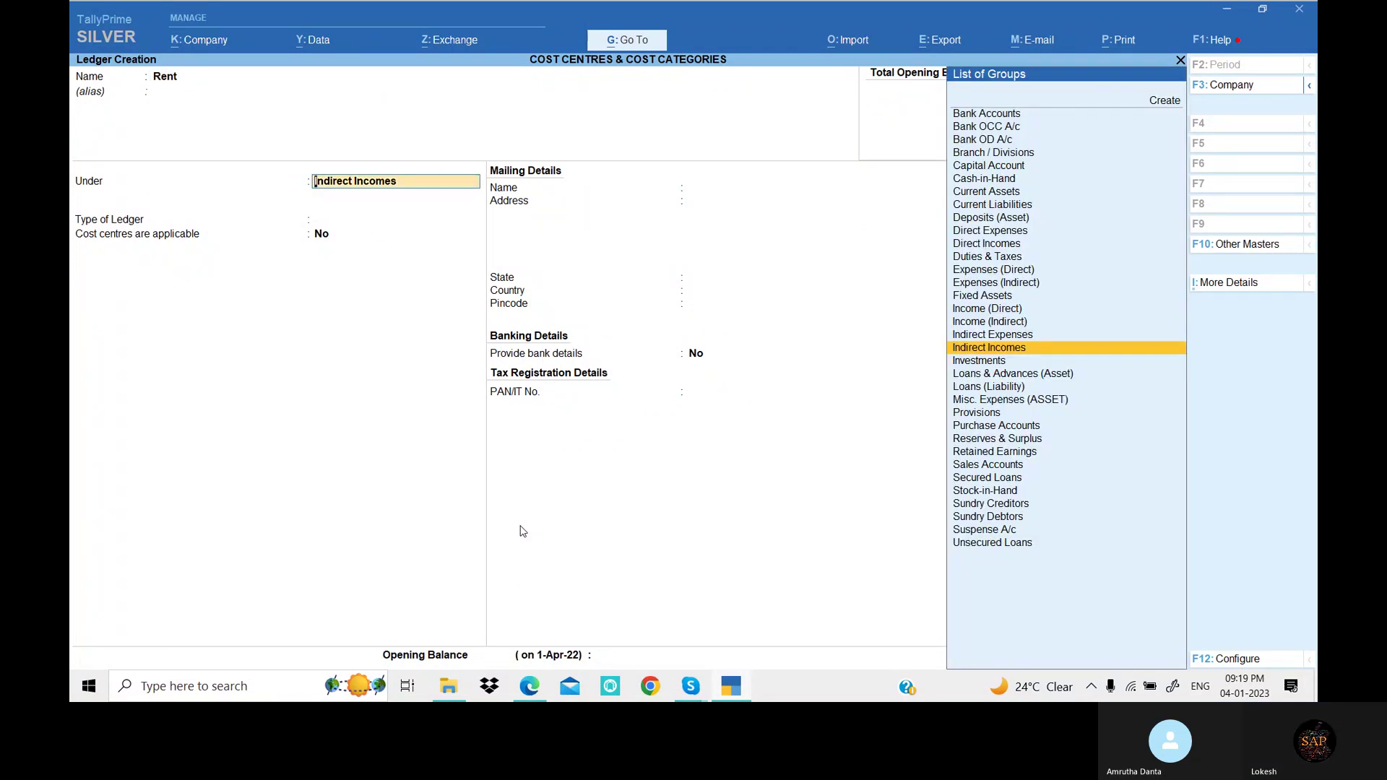
{"action": "type", "text": "ind"}
{"action": "key", "text": "Down"}
{"action": "key", "text": "Down"}
{"action": "key", "text": "Return"}
{"action": "key", "text": "Return"}
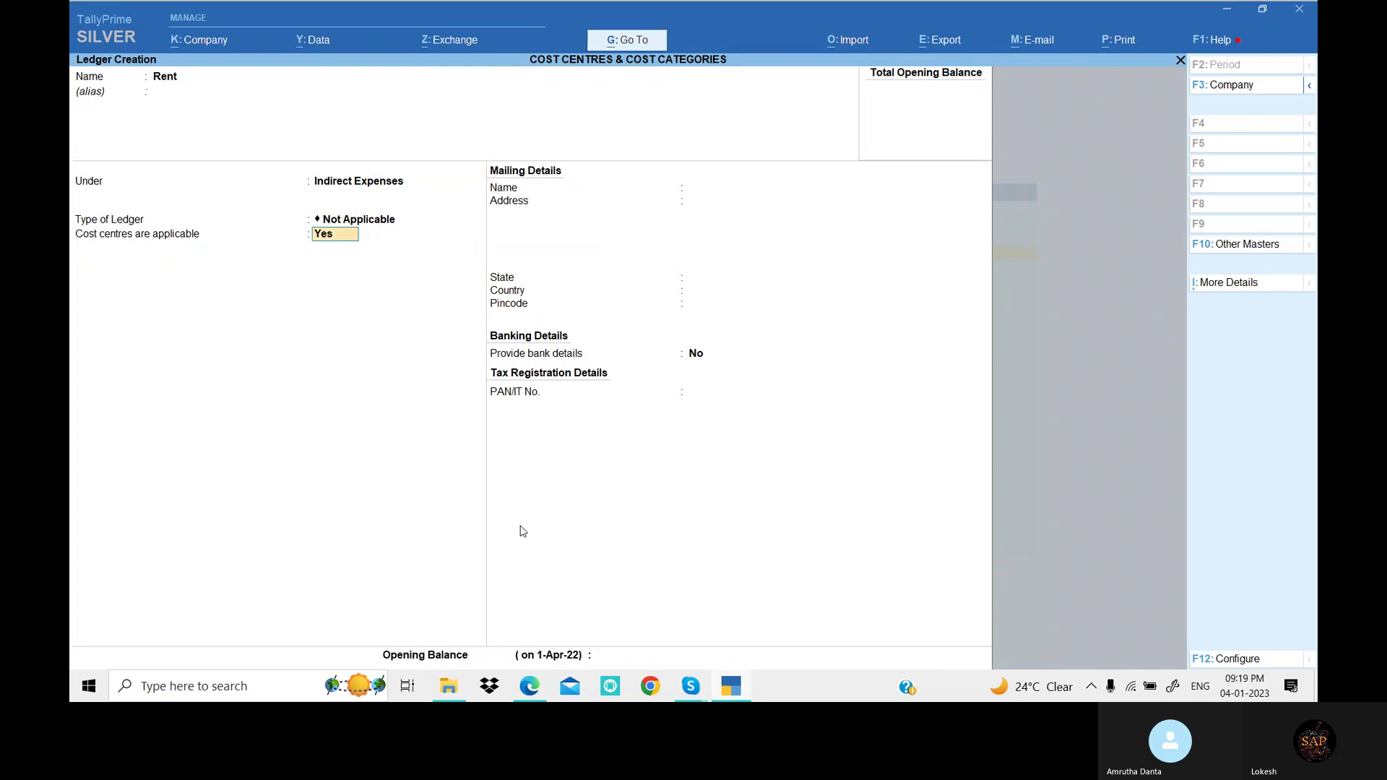
{"action": "key", "text": "n"}
{"action": "key", "text": "Return"}
{"action": "key", "text": "ctrl+a"}
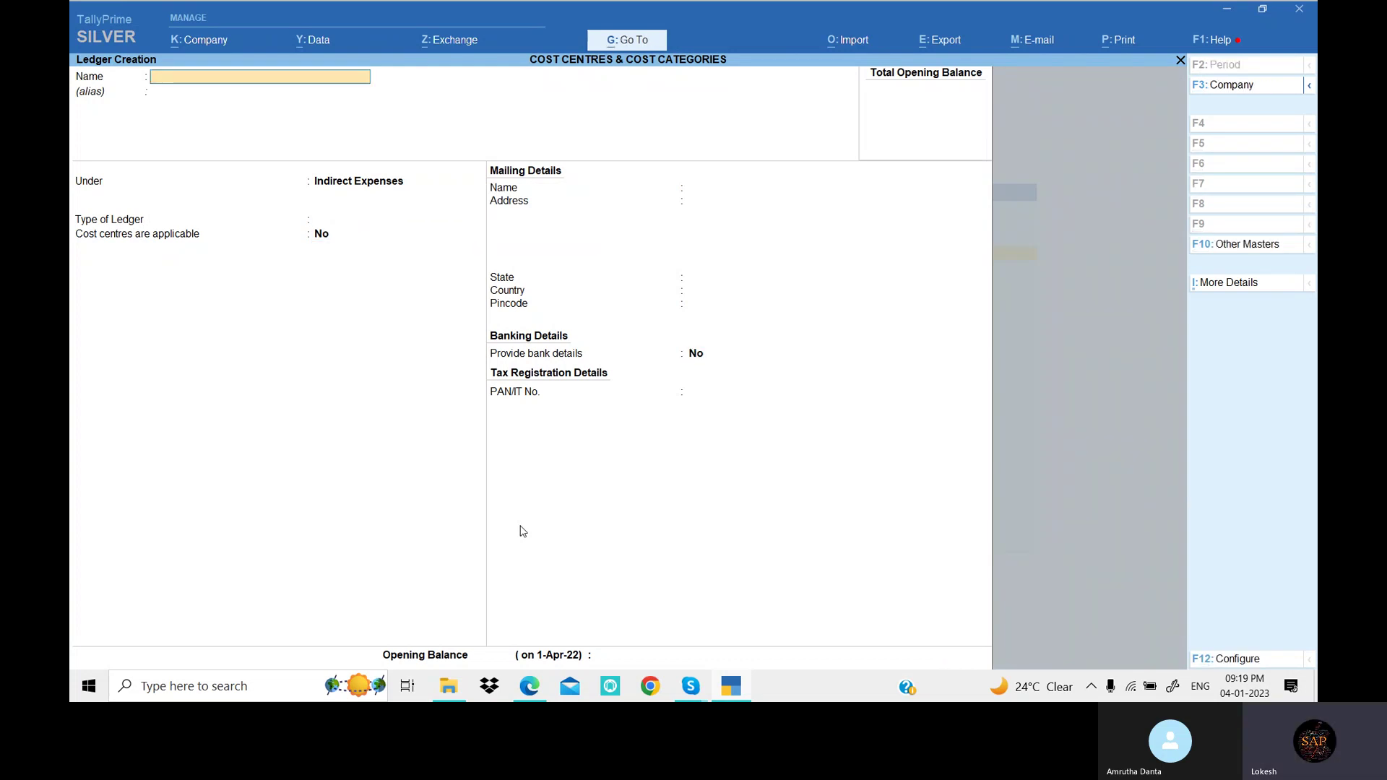
Leave ledger creation and start creating a cost category.
{"action": "key", "text": "Escape"}
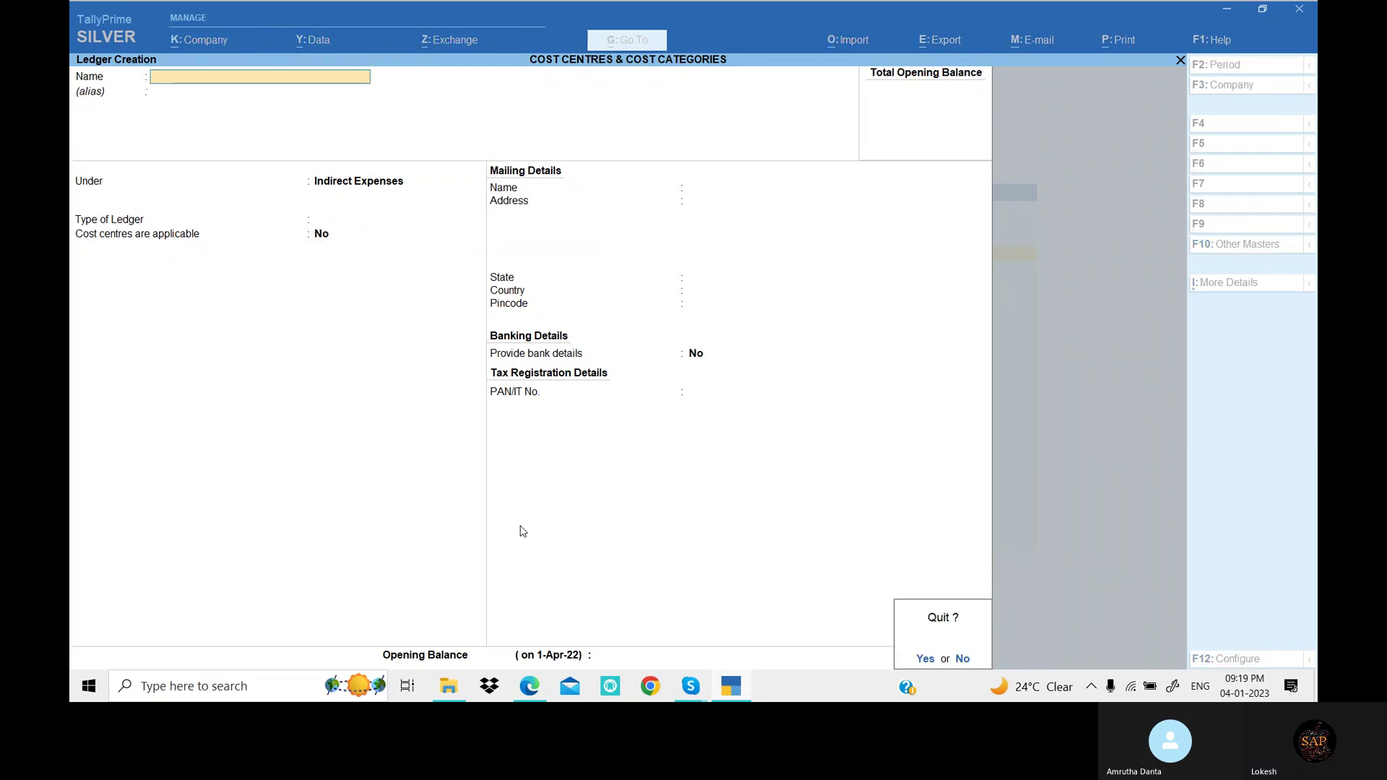
{"action": "key", "text": "y"}
{"action": "key", "text": "Down"}
{"action": "key", "text": "Return"}
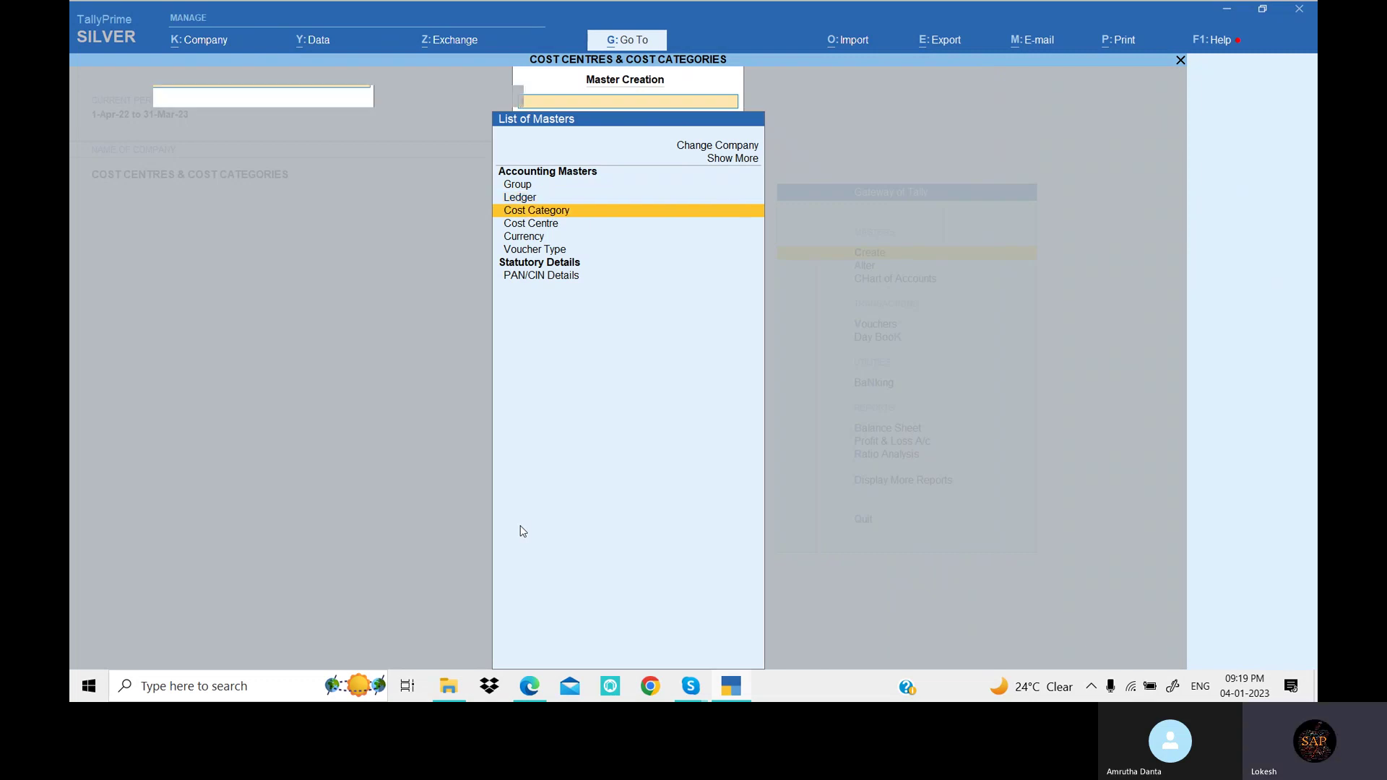
Create the cost category "D.I.H:" from the PDF heading, allocating revenue items but not non-revenue items.
{"action": "key", "text": "alt+Tab"}
{"action": "scroll", "coordinate": [504, 373], "scroll_direction": "up", "scroll_amount": 3}
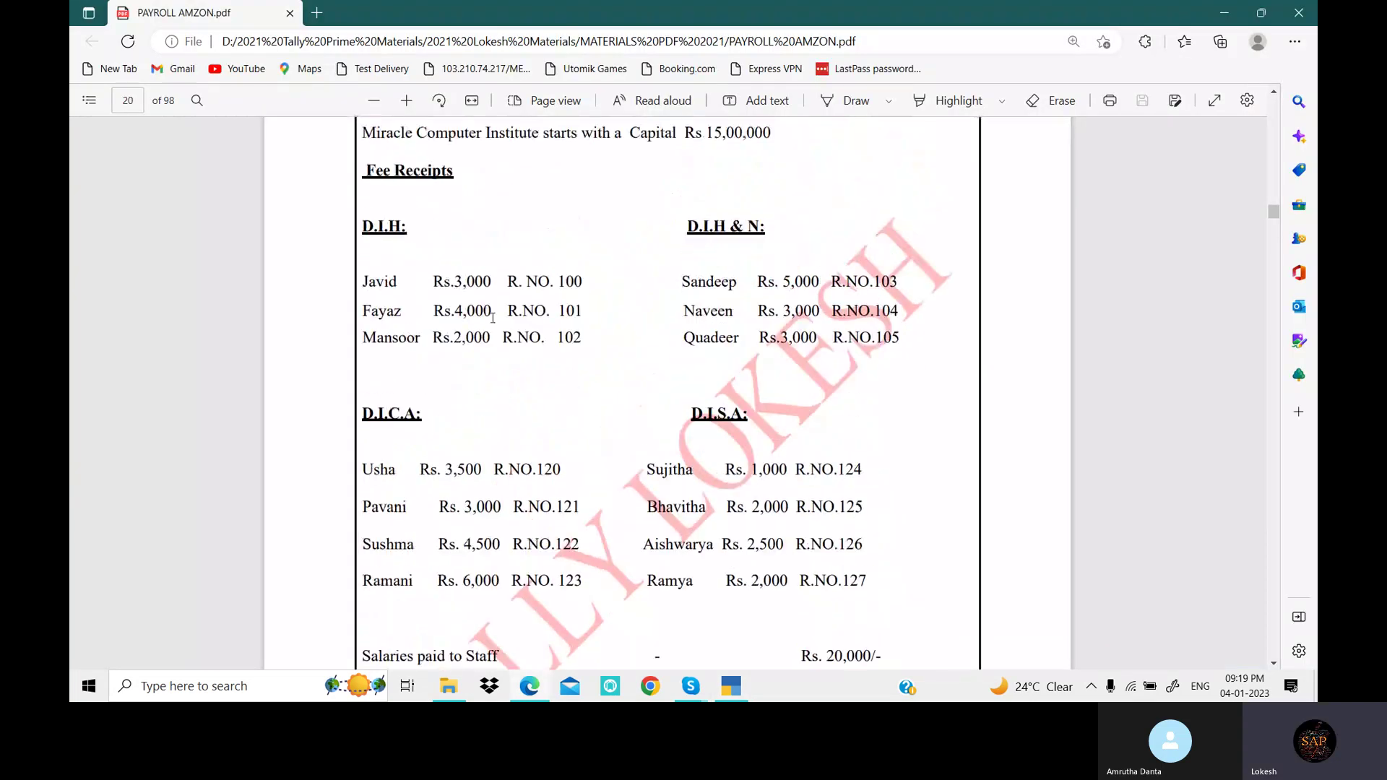
{"action": "left_click_drag", "start_coordinate": [363, 223], "coordinate": [405, 226]}
{"action": "left_click", "coordinate": [735, 686]}
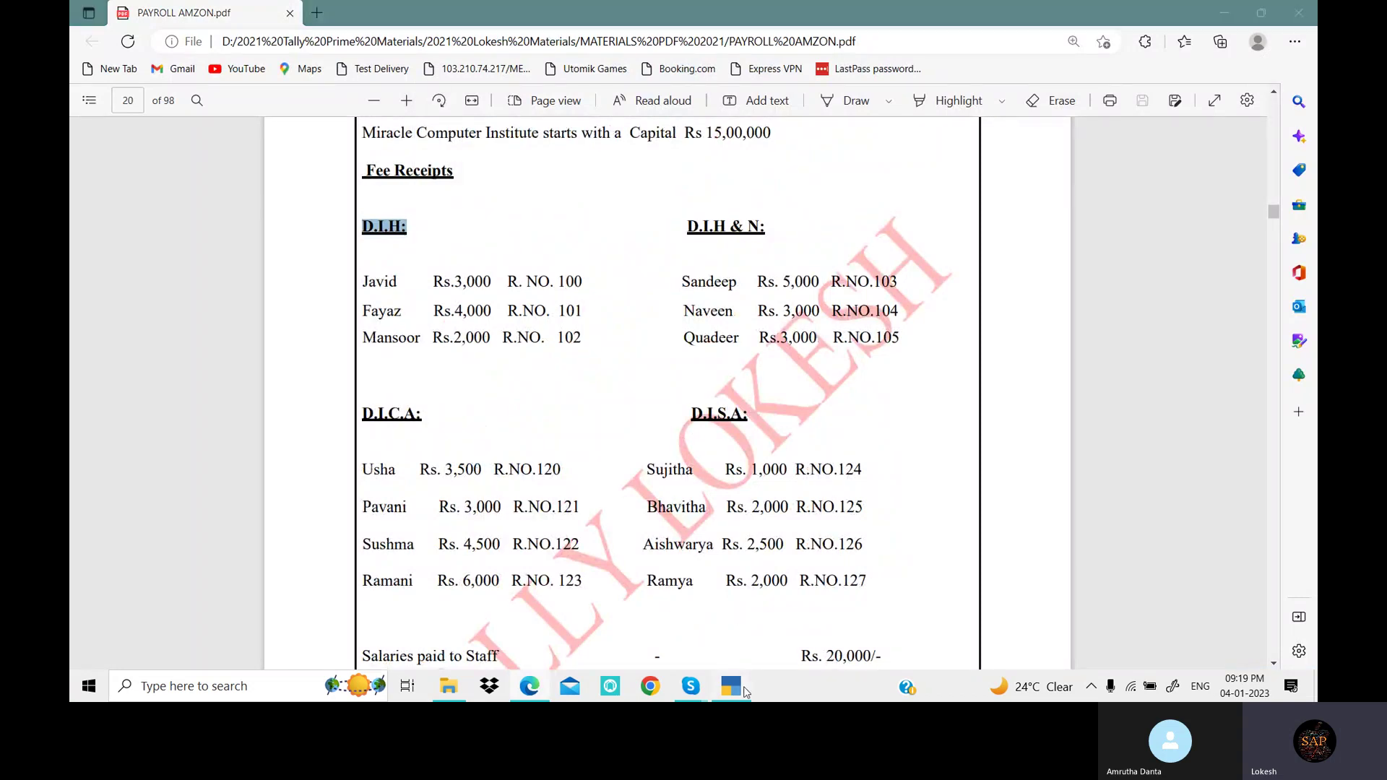
{"action": "key", "text": "ctrl+alt+v"}
{"action": "key", "text": "Return"}
{"action": "key", "text": "Return"}
{"action": "key", "text": "Return"}
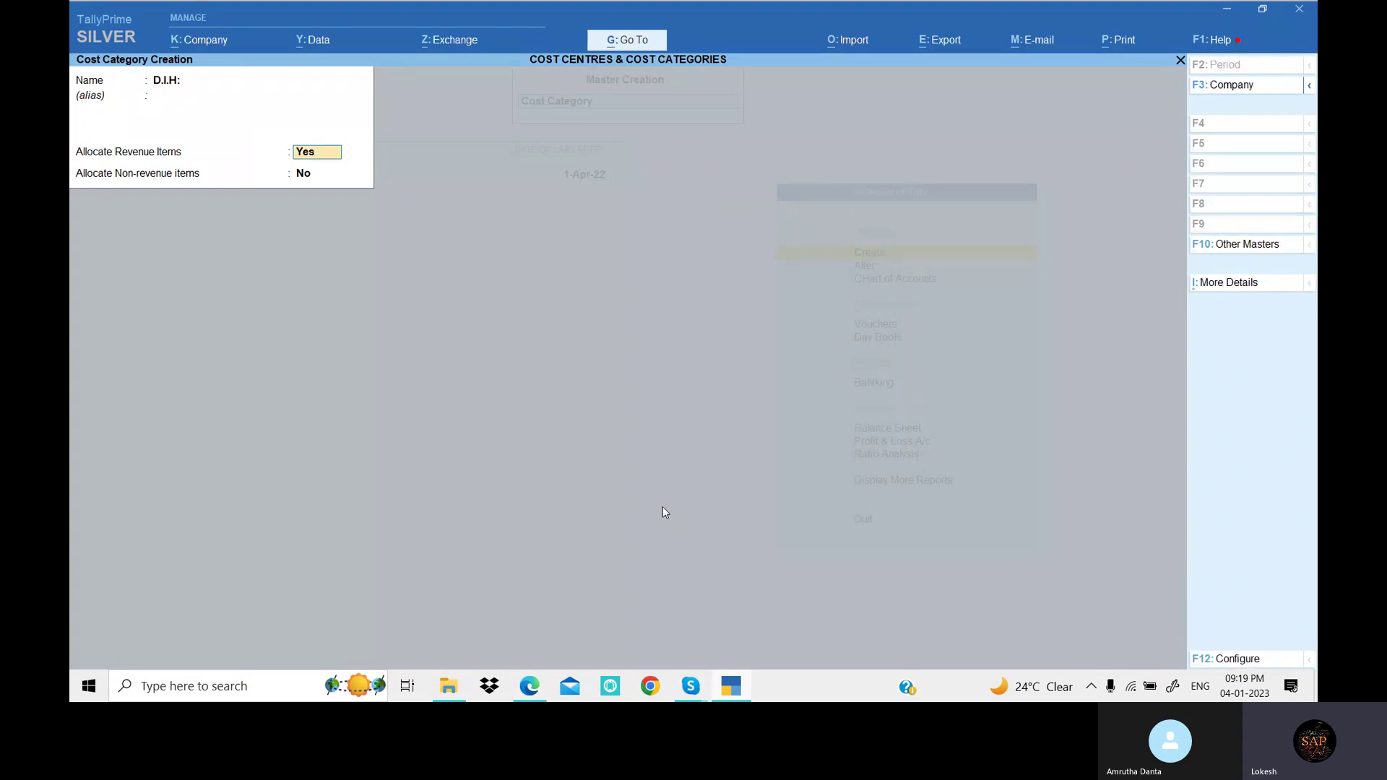
{"action": "key", "text": "Return"}
Create the cost category "D.I.H & N:" from the PDF heading, keeping the default allocation settings.
{"action": "key", "text": "alt+Tab"}
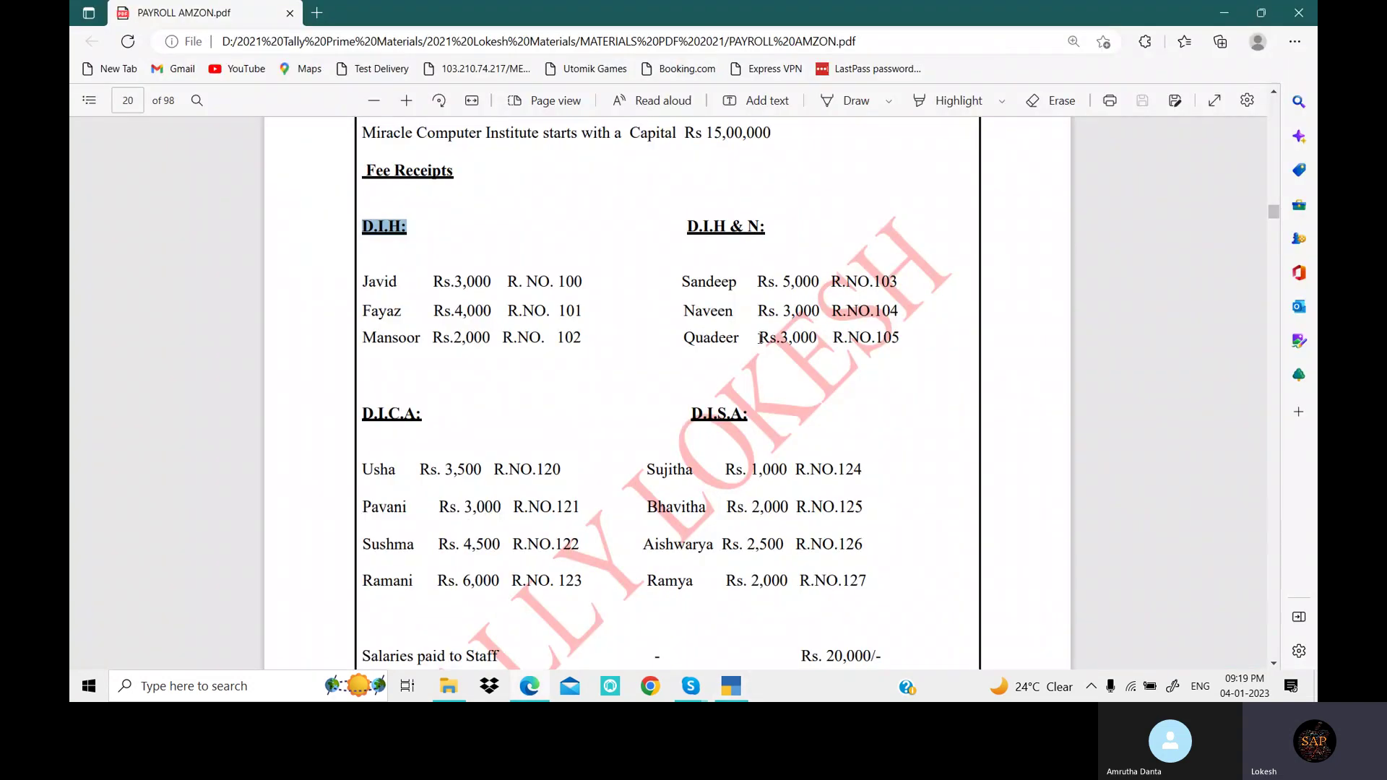
{"action": "left_click_drag", "start_coordinate": [686, 226], "coordinate": [756, 237]}
{"action": "key", "text": "ctrl+c"}
{"action": "left_click", "coordinate": [734, 675]}
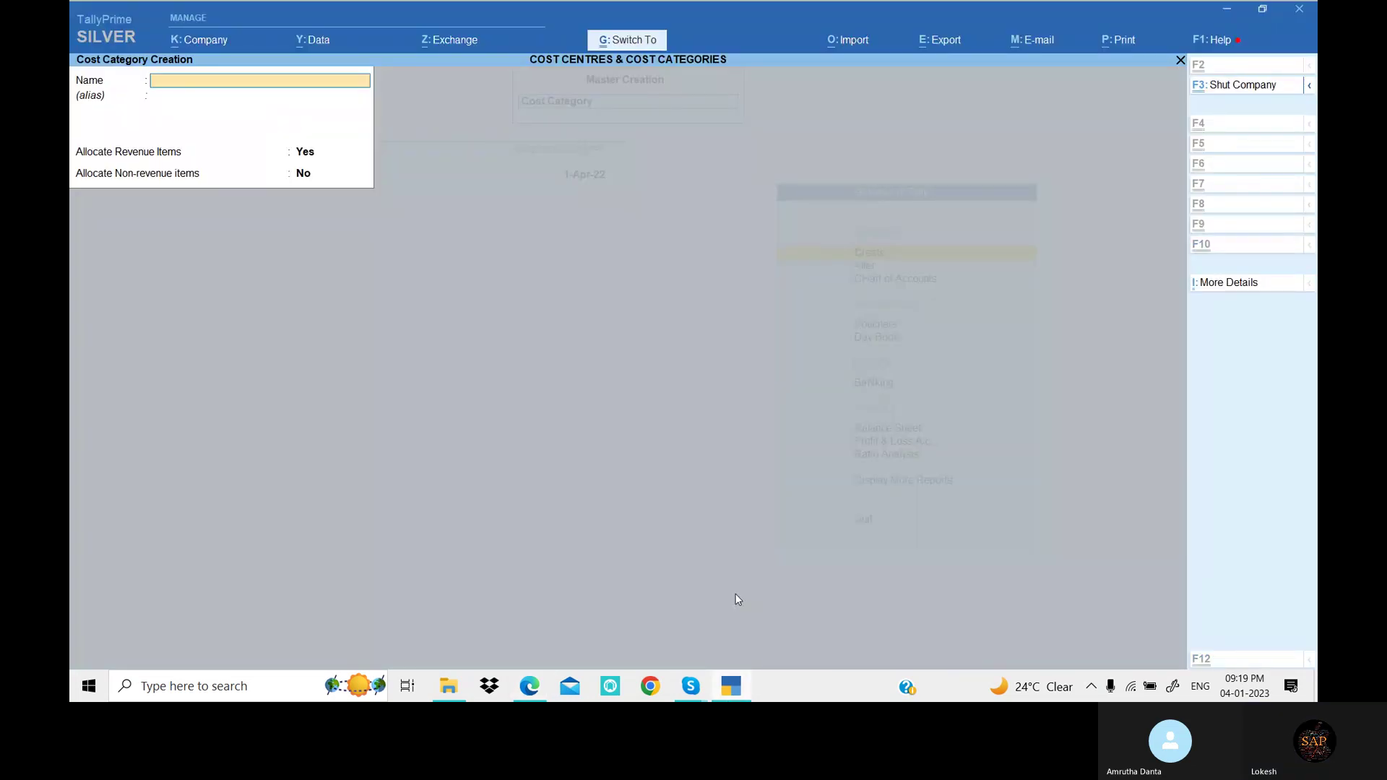
{"action": "key", "text": "ctrl+alt+v"}
{"action": "key", "text": "Return"}
{"action": "key", "text": "Return"}
{"action": "key", "text": "Return"}
{"action": "key", "text": "Return"}
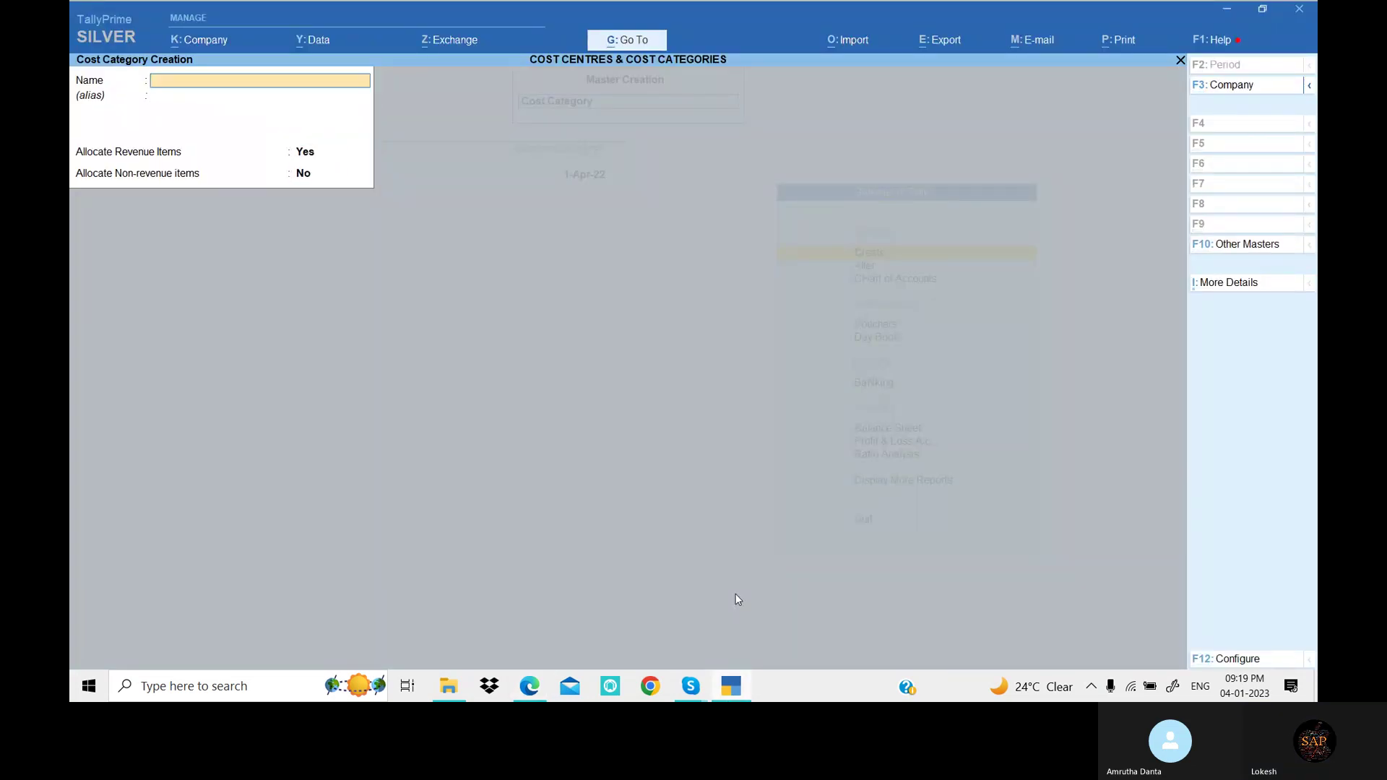
Create the cost category "D.I.C.A:" from the PDF heading, keeping the default allocation settings.
{"action": "left_click", "coordinate": [734, 685]}
{"action": "left_click_drag", "start_coordinate": [361, 413], "coordinate": [424, 415]}
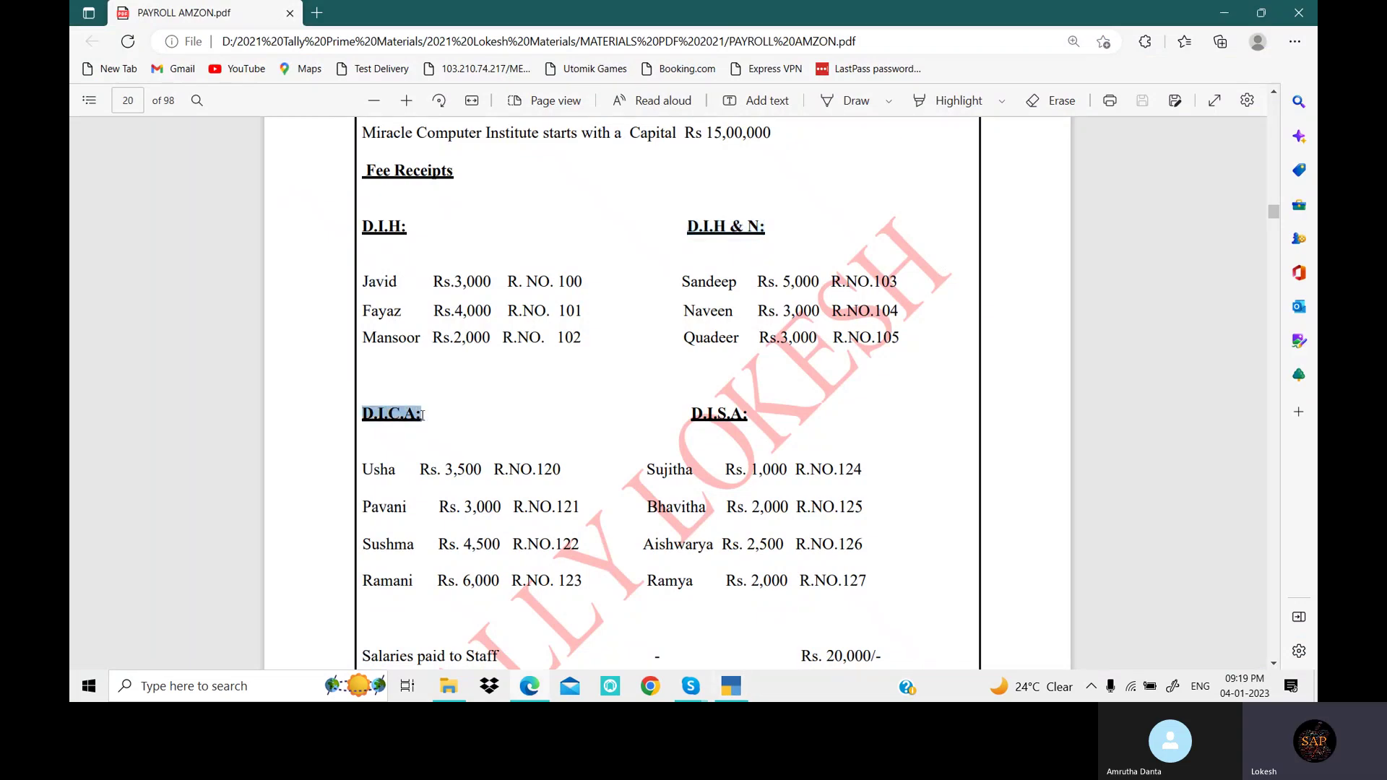
{"action": "key", "text": "ctrl+c"}
{"action": "left_click", "coordinate": [731, 684]}
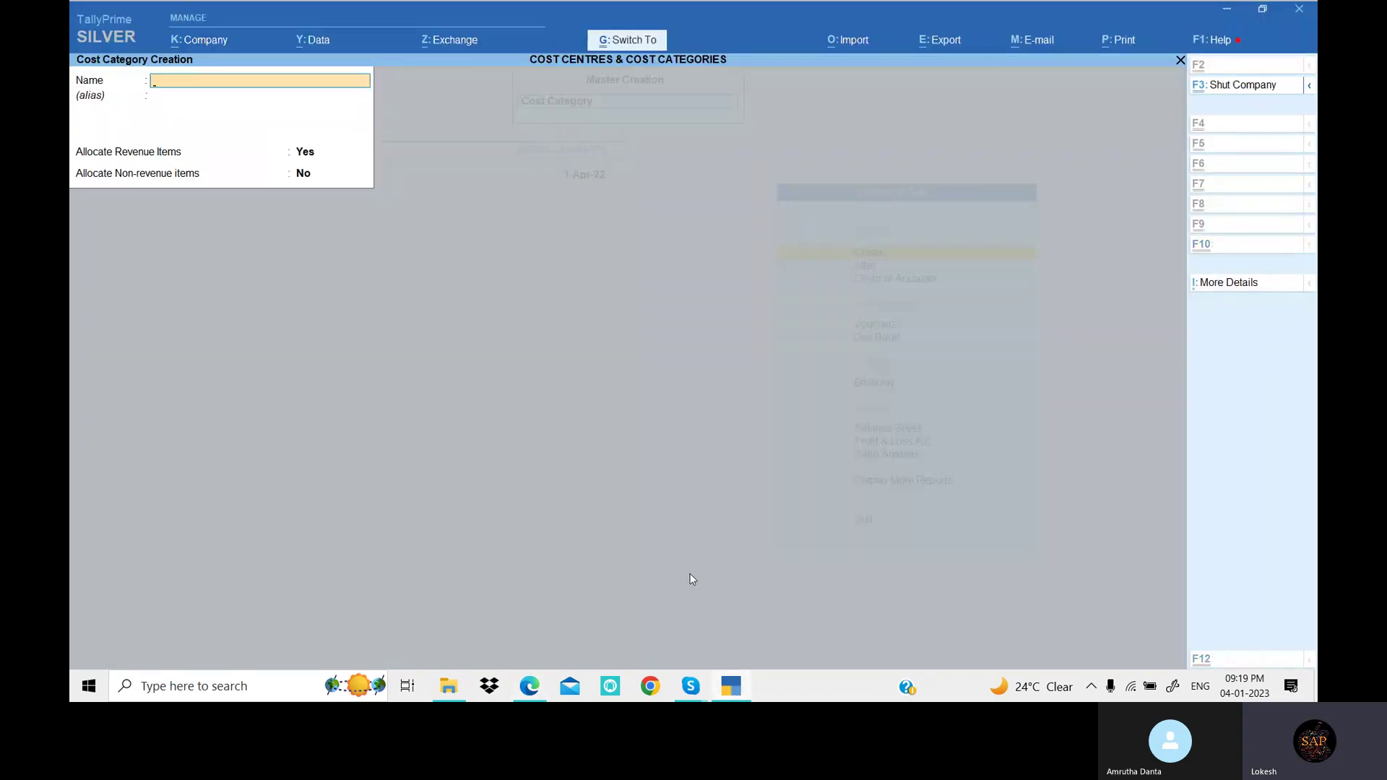
{"action": "key", "text": "ctrl+alt+v"}
{"action": "key", "text": "Return"}
{"action": "key", "text": "Return"}
{"action": "key", "text": "Return"}
{"action": "key", "text": "Return"}
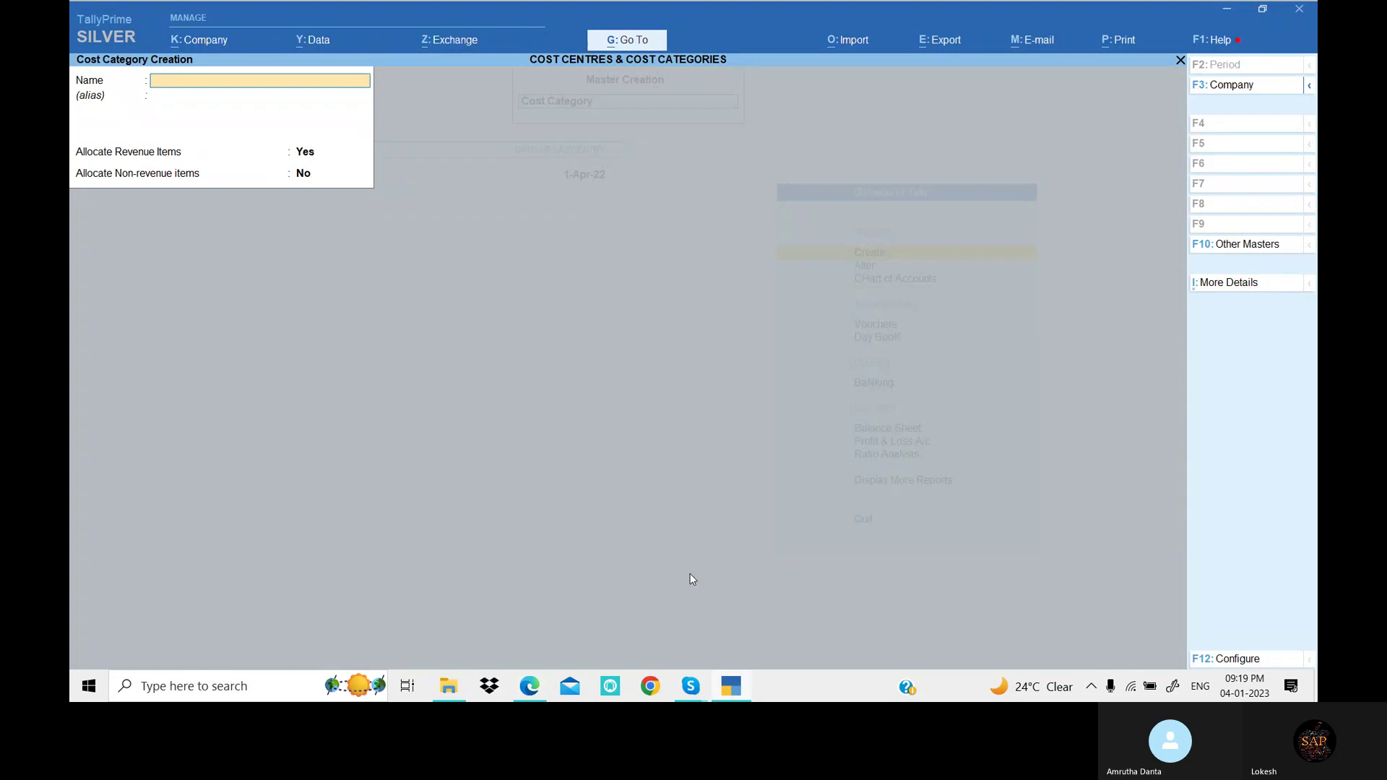
Create the cost category "D.I.S.A:" from the PDF heading, keeping the default allocation settings.
{"action": "left_click", "coordinate": [734, 686]}
{"action": "left_click_drag", "start_coordinate": [690, 413], "coordinate": [754, 414]}
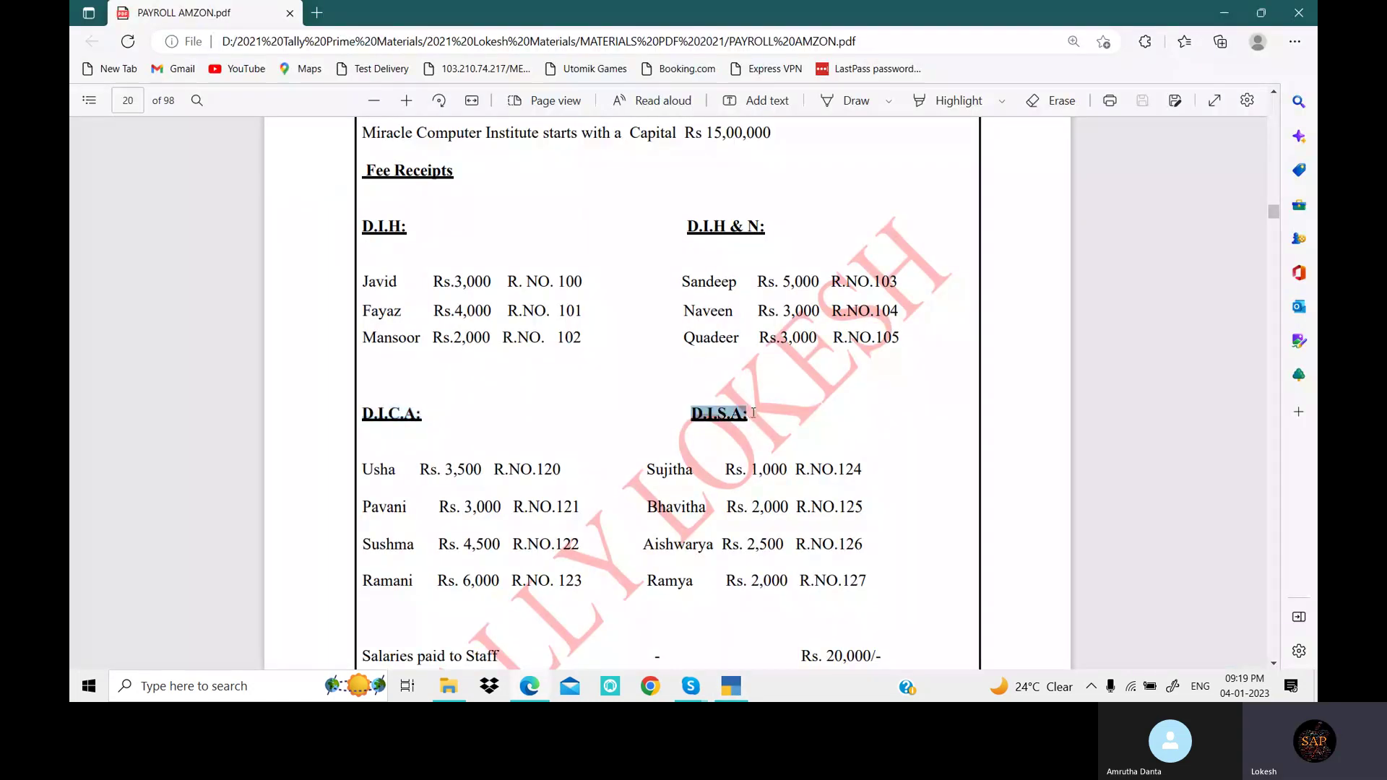
{"action": "key", "text": "ctrl+c"}
{"action": "left_click", "coordinate": [731, 685]}
{"action": "key", "text": "ctrl+alt+v"}
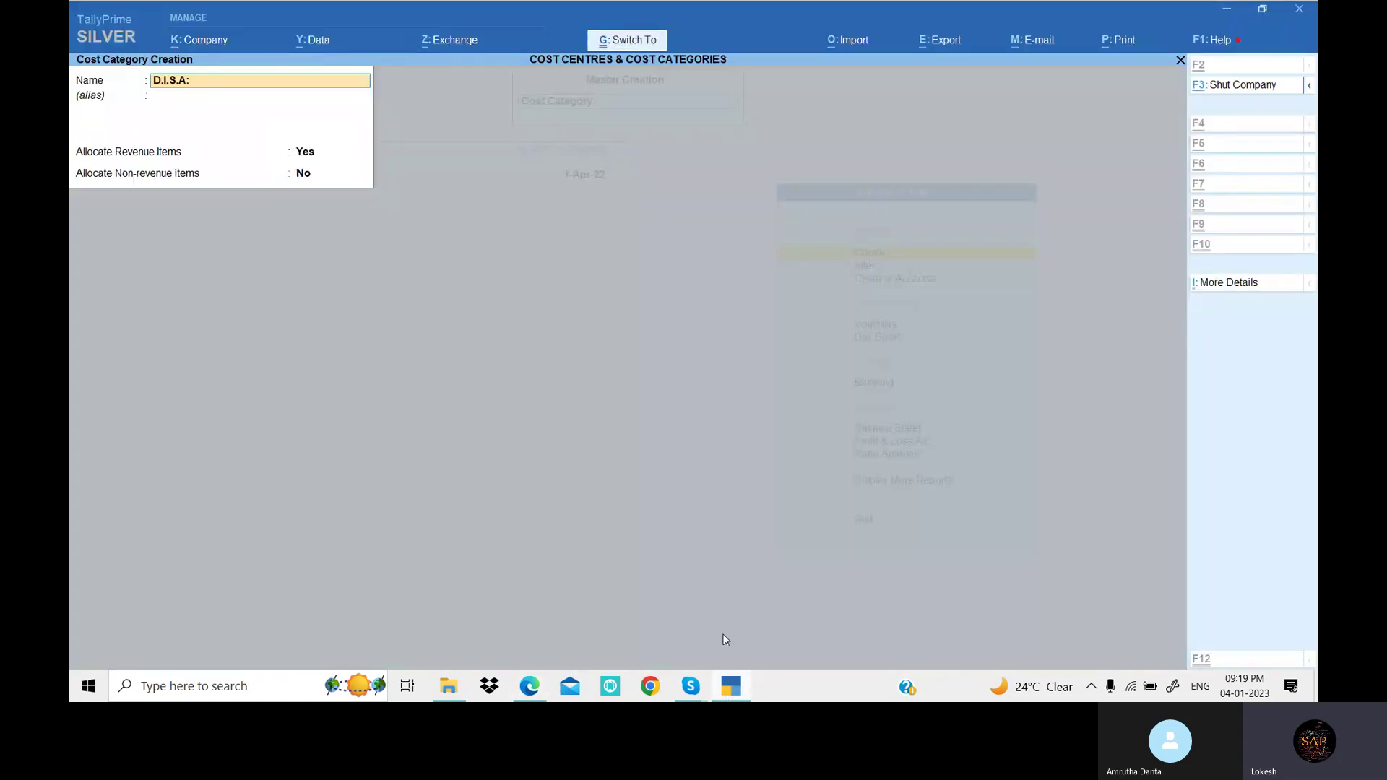
{"action": "key", "text": "Return"}
{"action": "key", "text": "Return"}
{"action": "key", "text": "Return"}
{"action": "key", "text": "Return"}
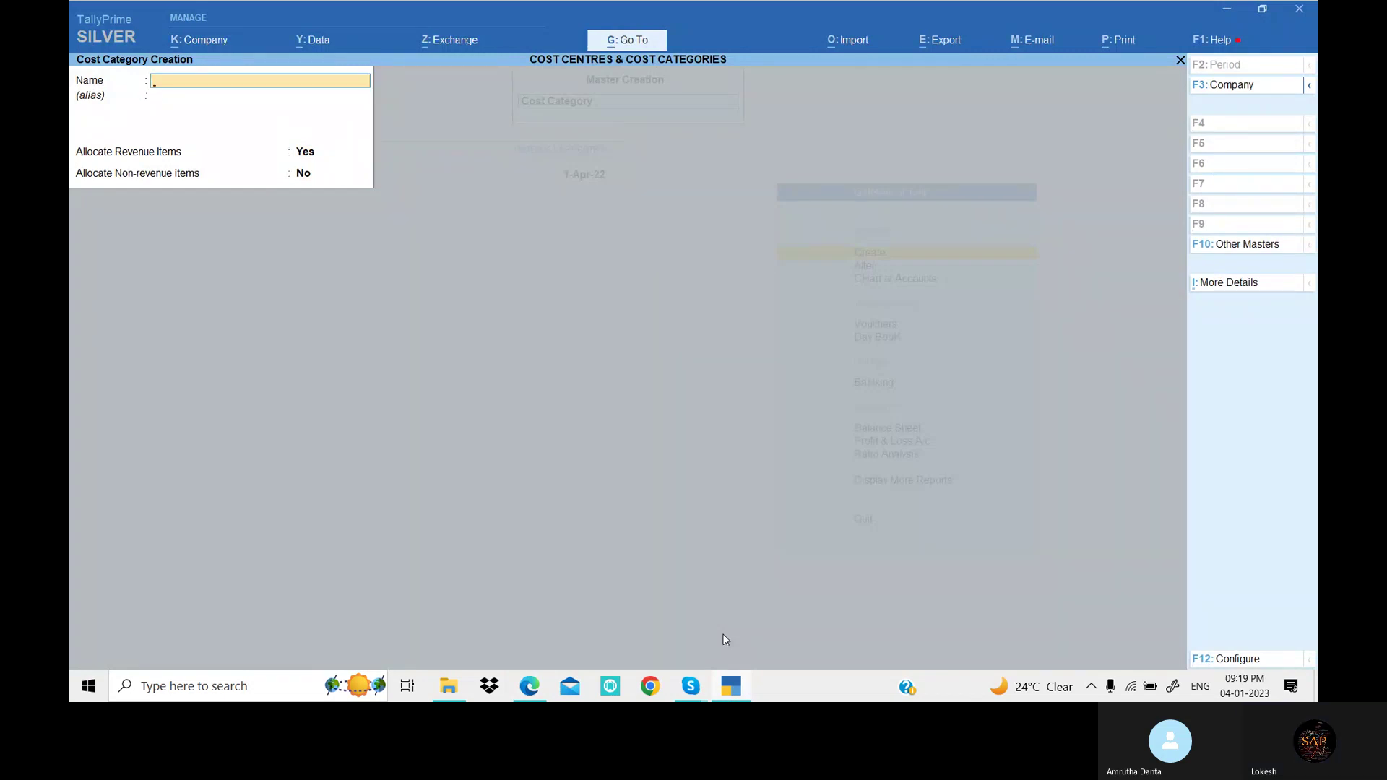
Create a cost centre named after the first student listed under D.I.H: in the PDF, in category "D.I.H:" under Primary.
{"action": "key", "text": "Escape"}
{"action": "key", "text": "y"}
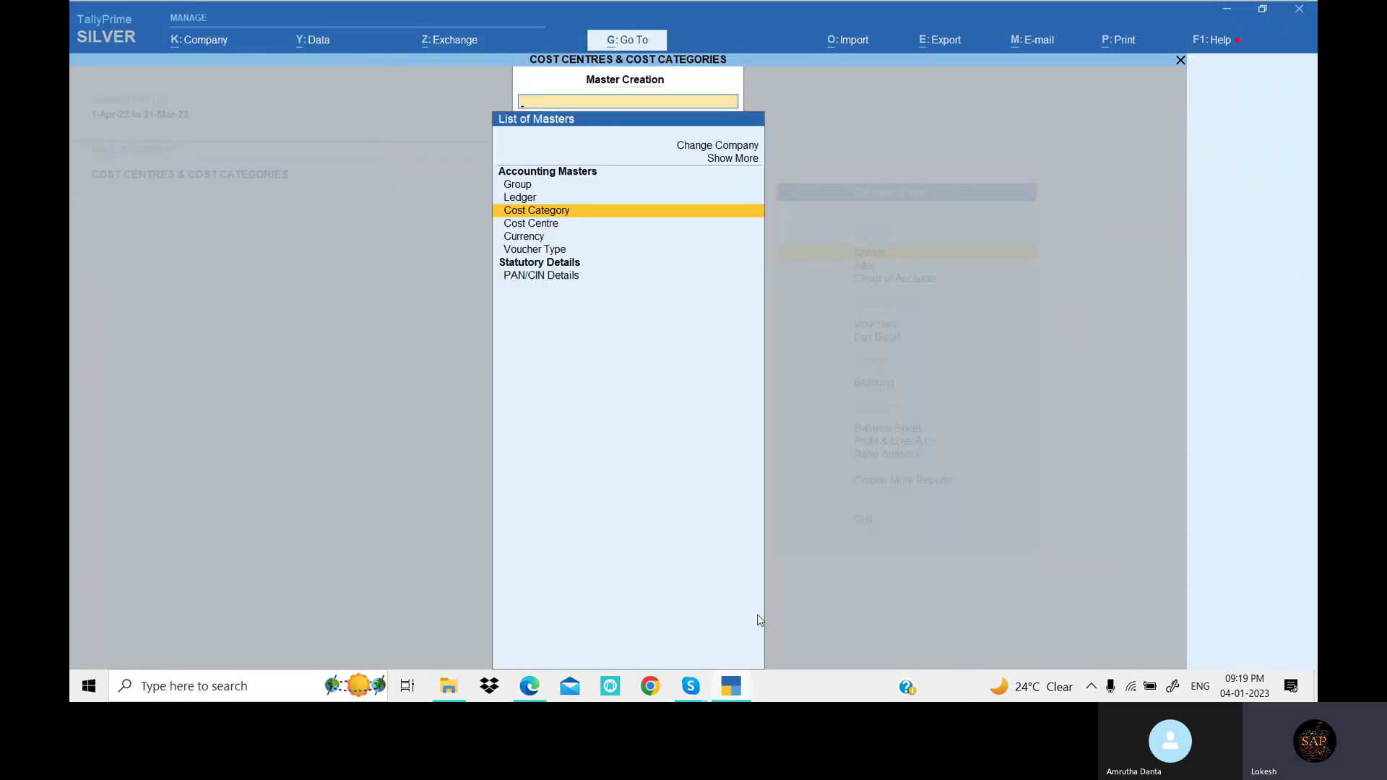
{"action": "key", "text": "Down"}
{"action": "key", "text": "Return"}
{"action": "key", "text": "alt+Tab"}
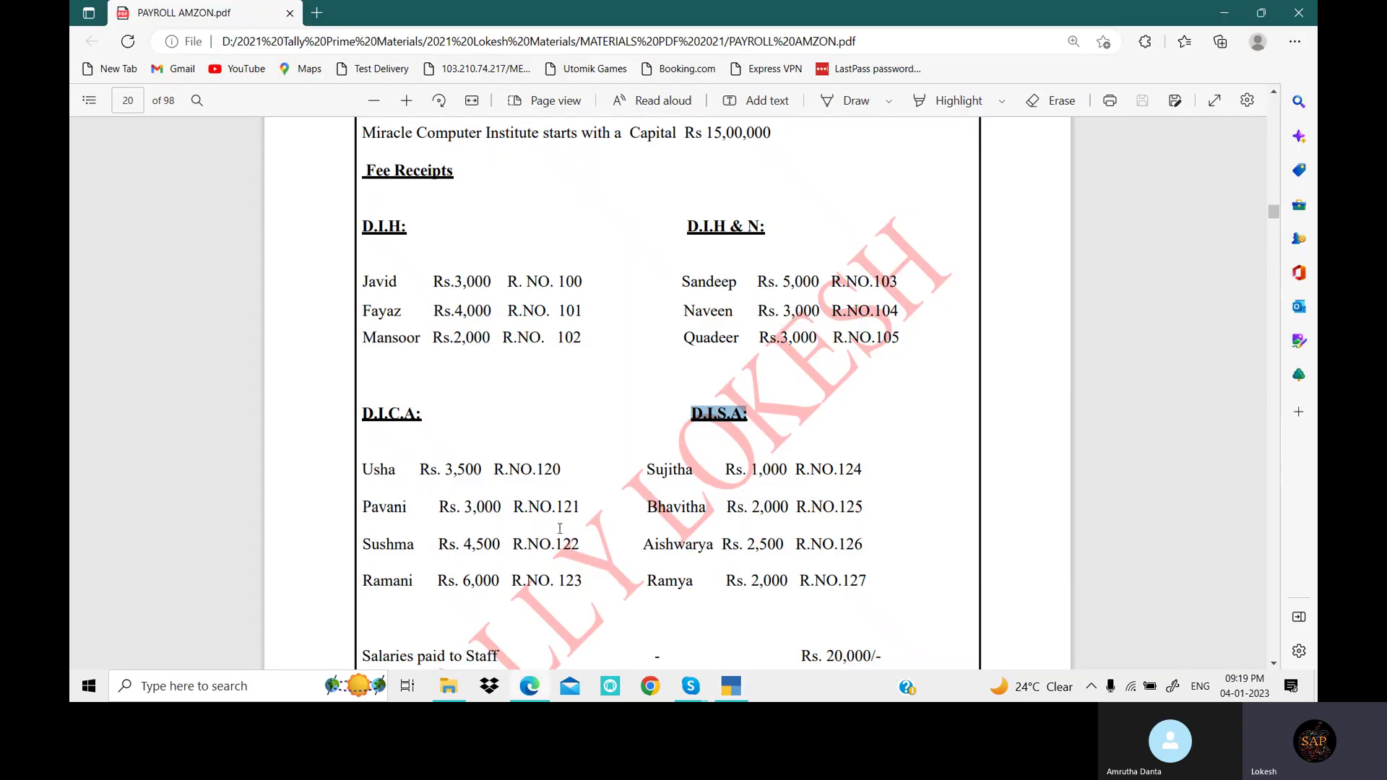
{"action": "left_click_drag", "start_coordinate": [361, 281], "coordinate": [399, 284]}
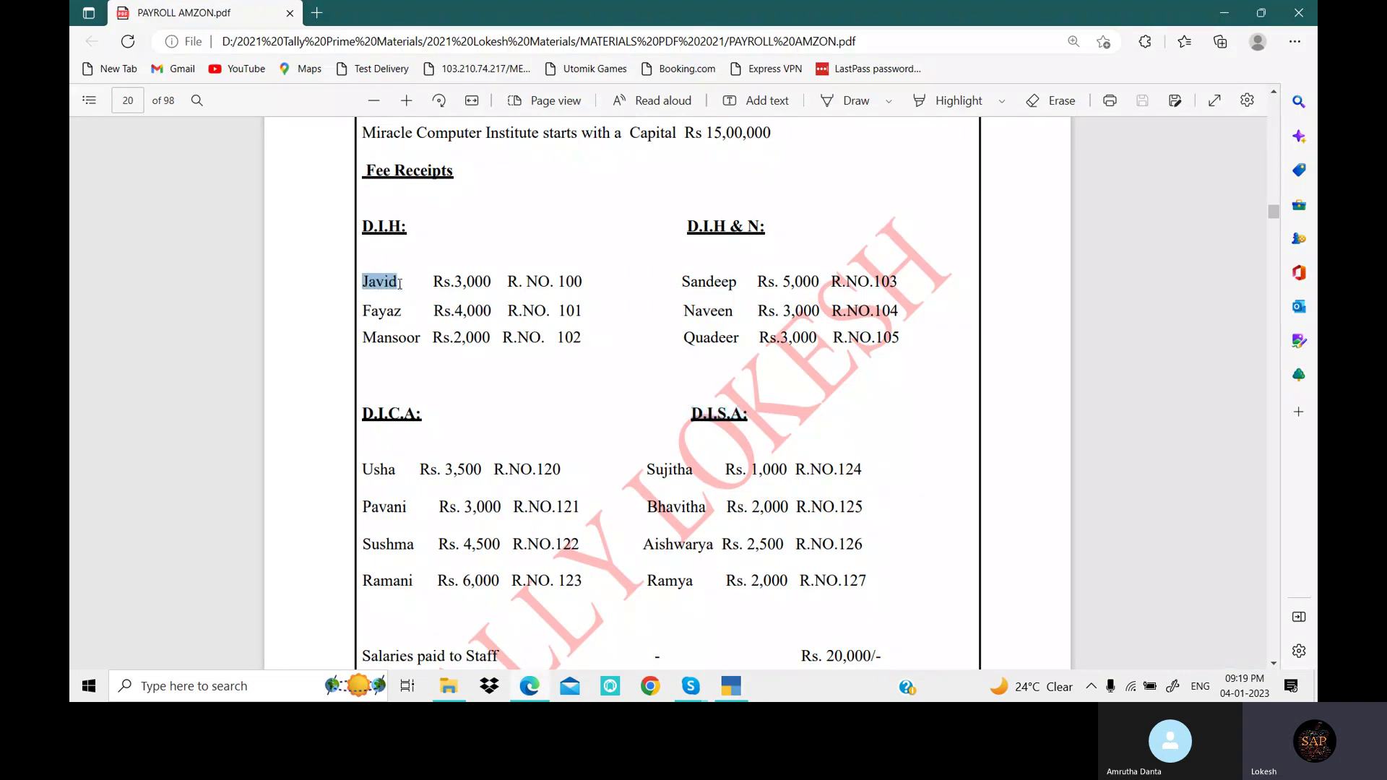
{"action": "key", "text": "alt+Tab"}
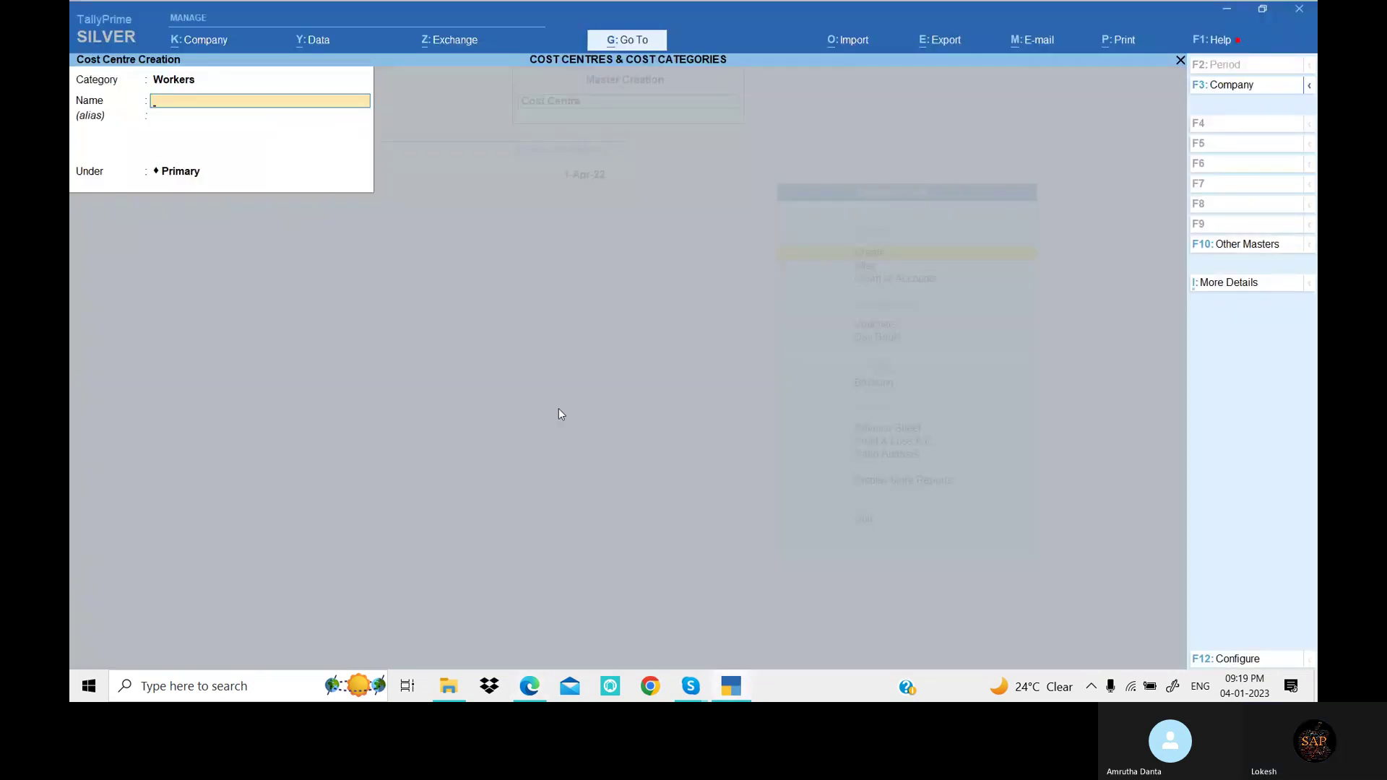
{"action": "key", "text": "BackSpace"}
{"action": "key", "text": "Down"}
{"action": "key", "text": "Down"}
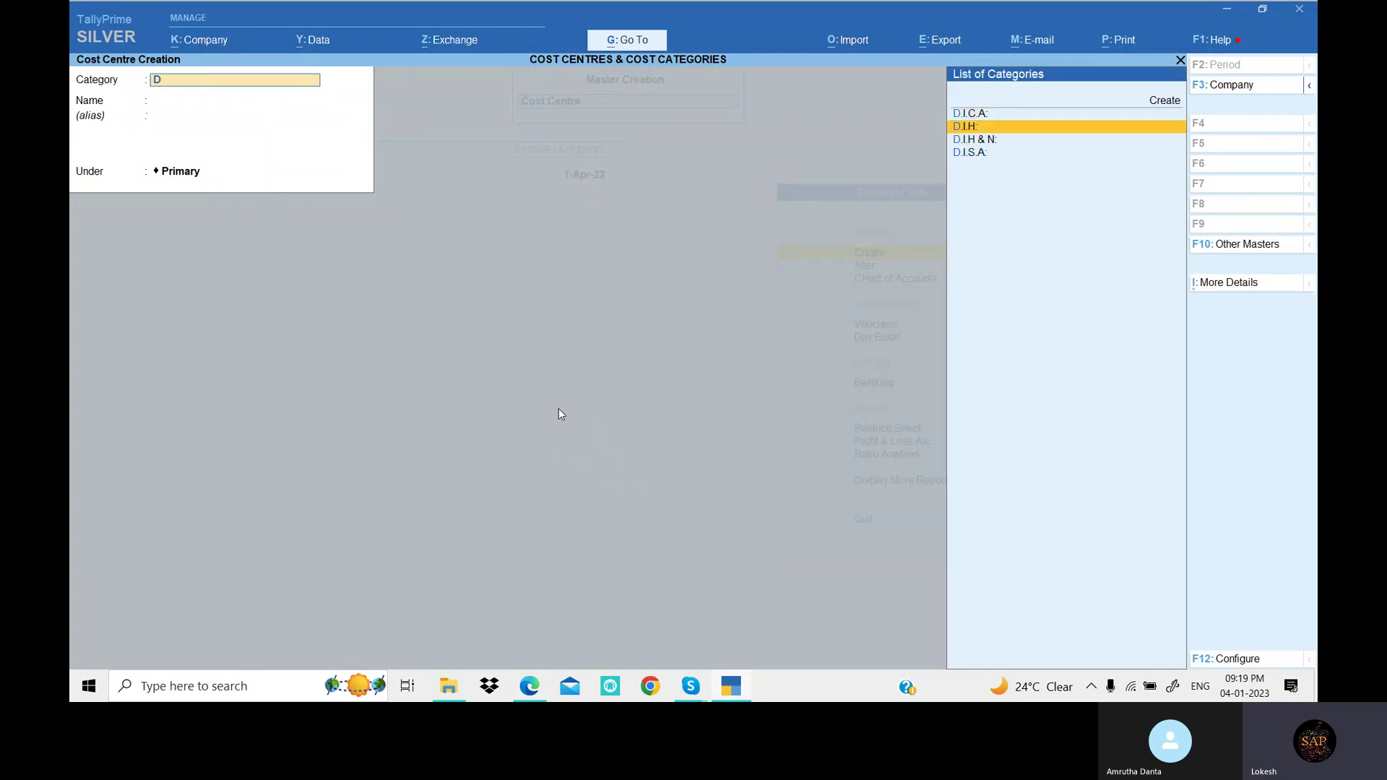
{"action": "key", "text": "Return"}
{"action": "key", "text": "ctrl+alt+v"}
{"action": "key", "text": "Return"}
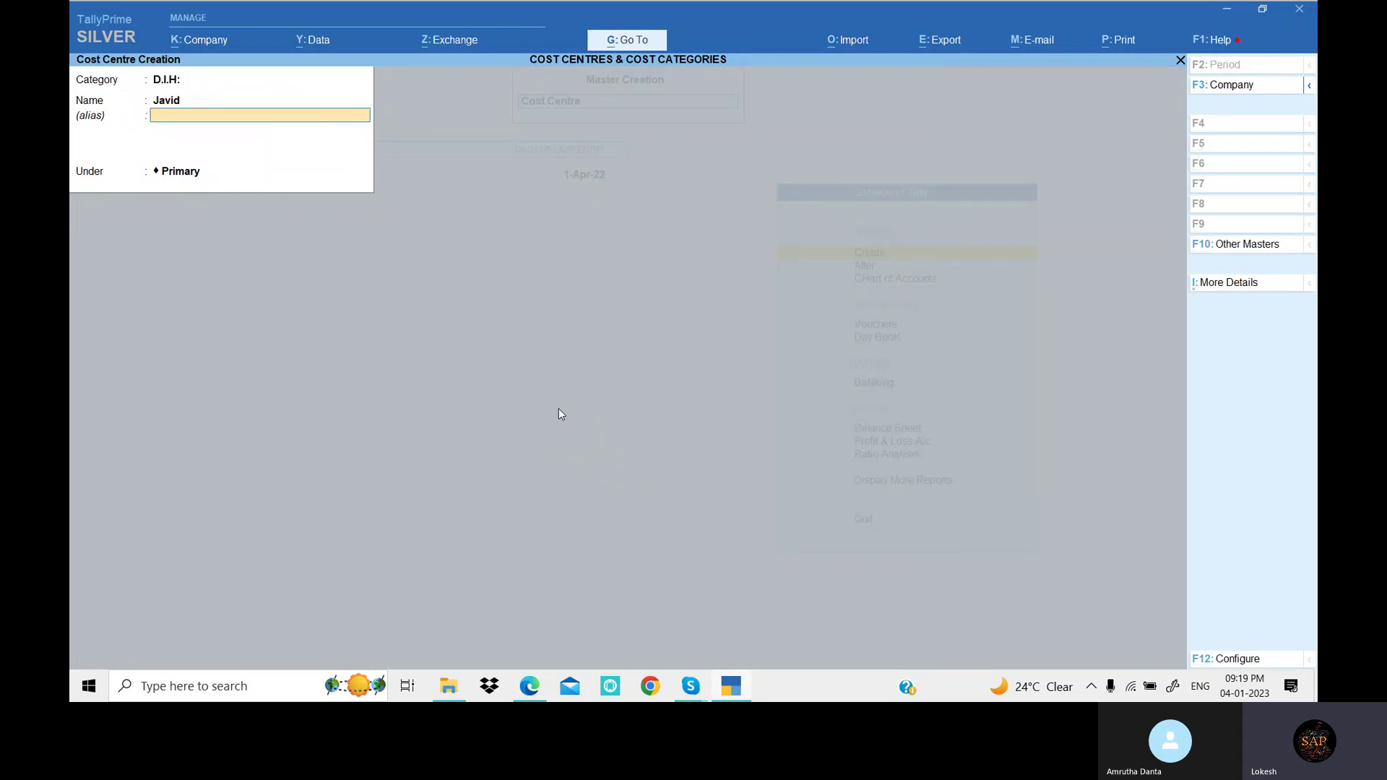
{"action": "key", "text": "Return"}
{"action": "key", "text": "Return"}
Create a cost centre for the second student listed under D.I.H: in the PDF, in category "D.I.H:" under Primary.
{"action": "key", "text": "alt+Tab"}
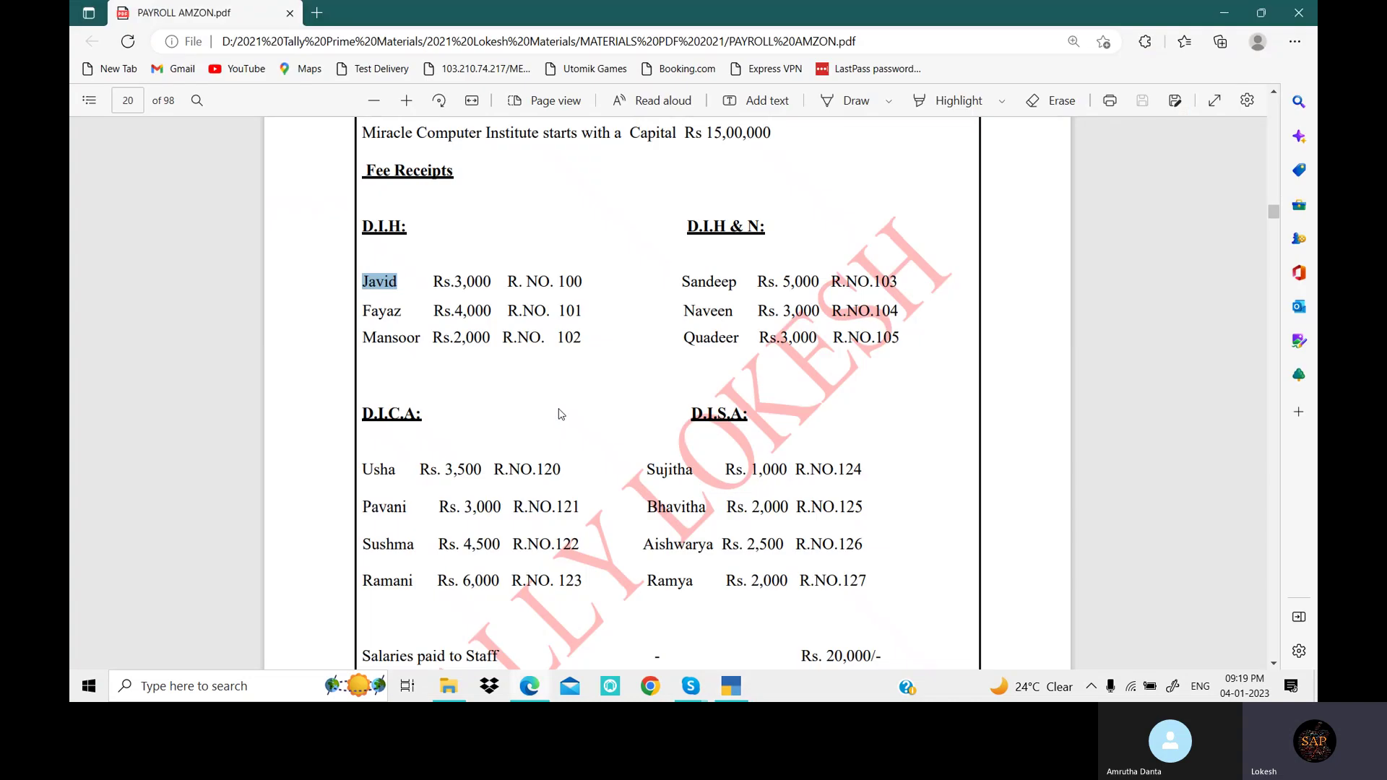
{"action": "key", "text": "alt+Tab"}
{"action": "type", "text": "Fayaz"}
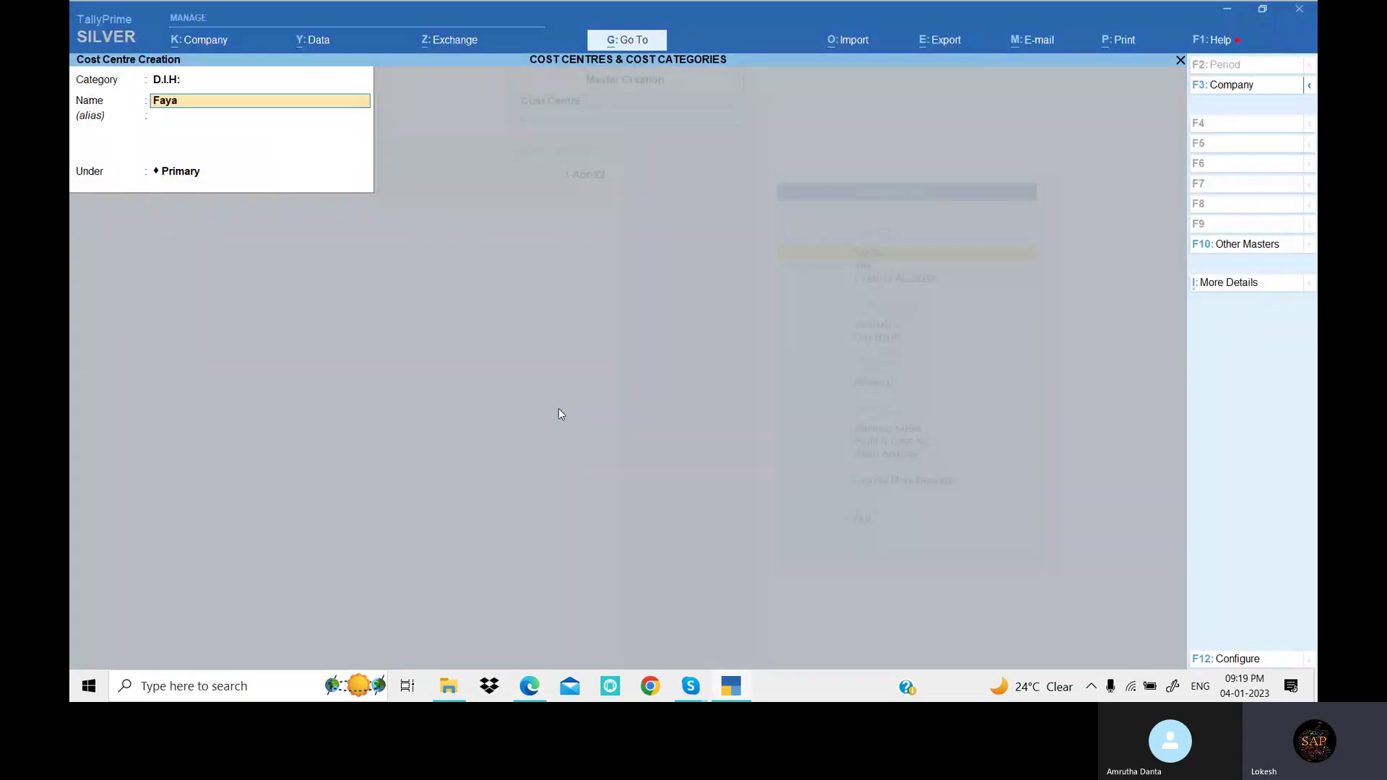
{"action": "key", "text": "Return"}
{"action": "key", "text": "Return"}
{"action": "key", "text": "Return"}
{"action": "key", "text": "Return"}
Create a cost centre for the third student listed under D.I.H: in the PDF, in category "D.I.H:" under Primary.
{"action": "key", "text": "alt+Tab"}
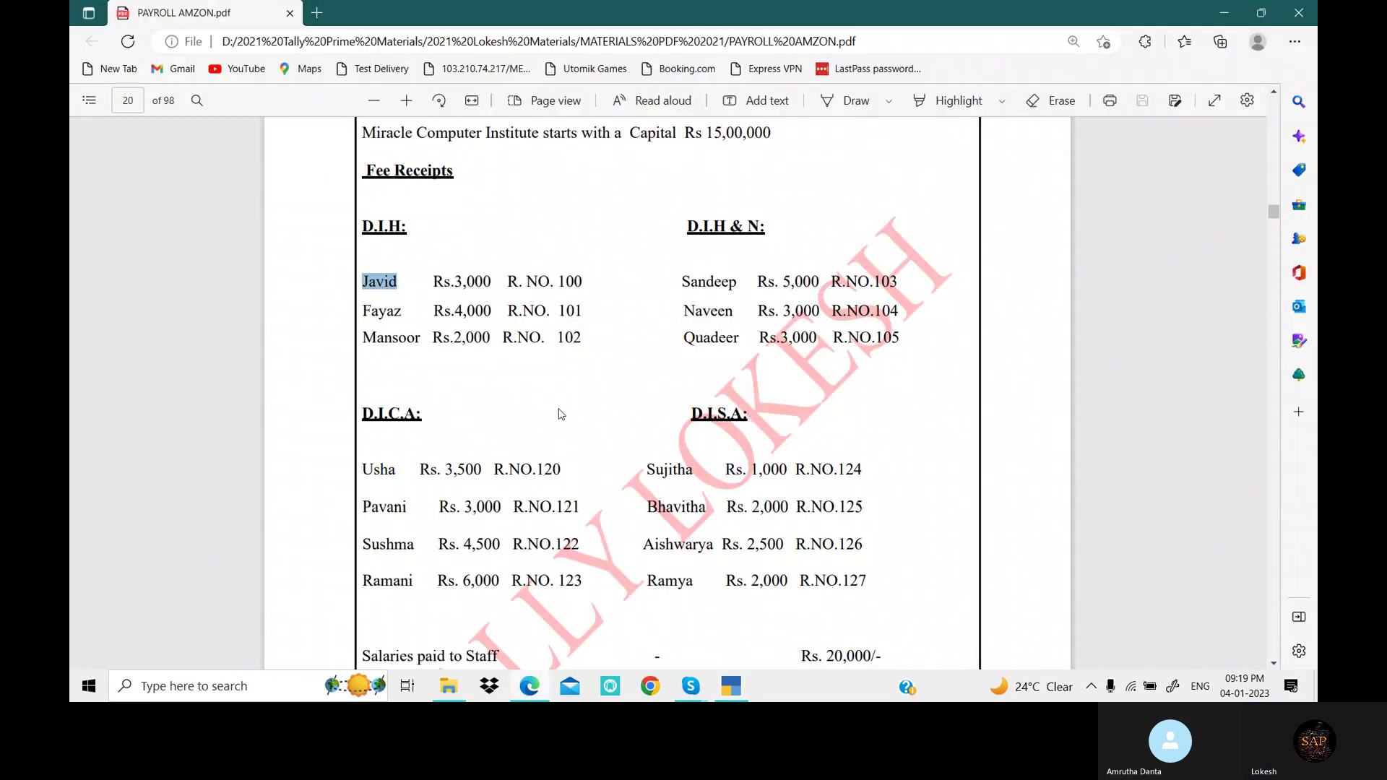
{"action": "key", "text": "alt+Tab"}
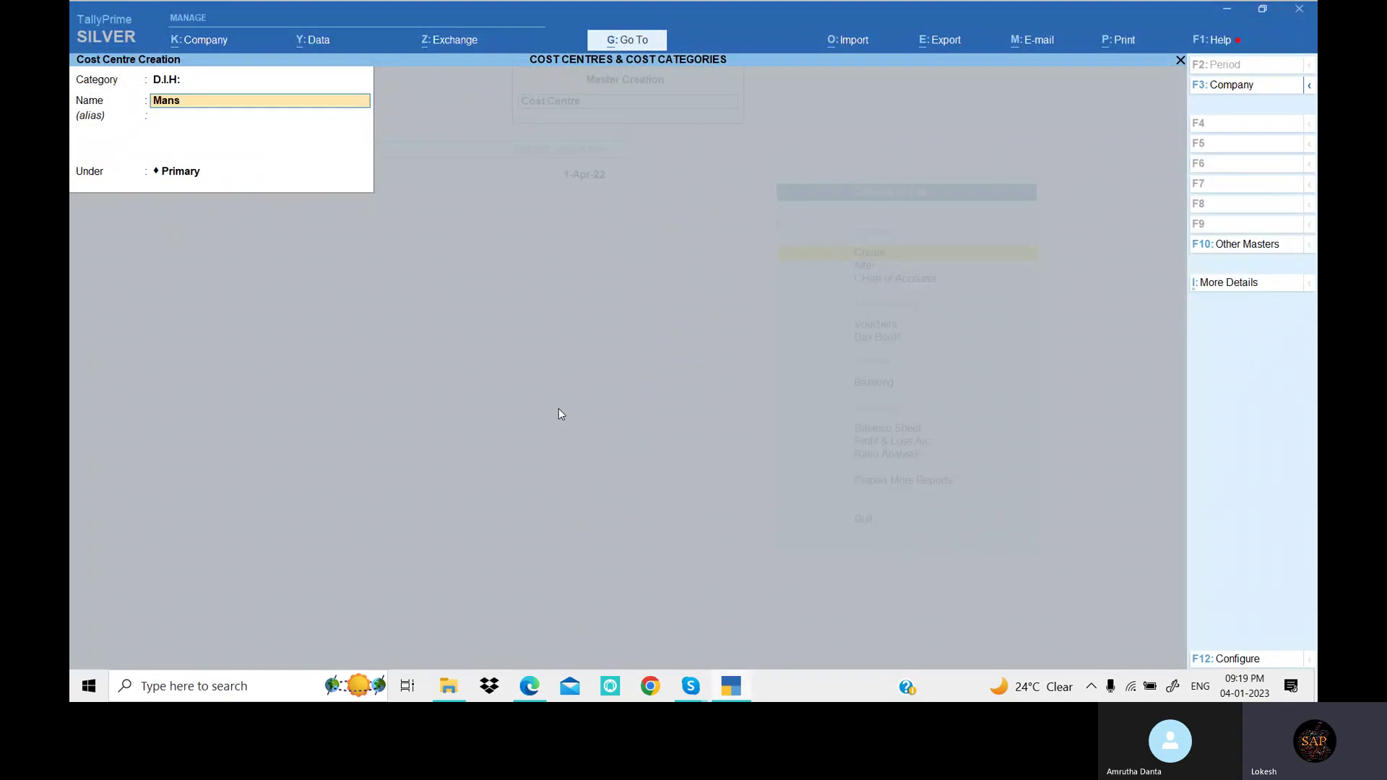
{"action": "type", "text": "Mansoor"}
{"action": "key", "text": "Return"}
{"action": "key", "text": "Return"}
{"action": "key", "text": "Return"}
{"action": "key", "text": "Return"}
Create a cost centre for the first student listed under D.I.H & N: in the PDF, in category "D.I.H & N:" under Primary.
{"action": "key", "text": "BackSpace"}
{"action": "type", "text": "Di"}
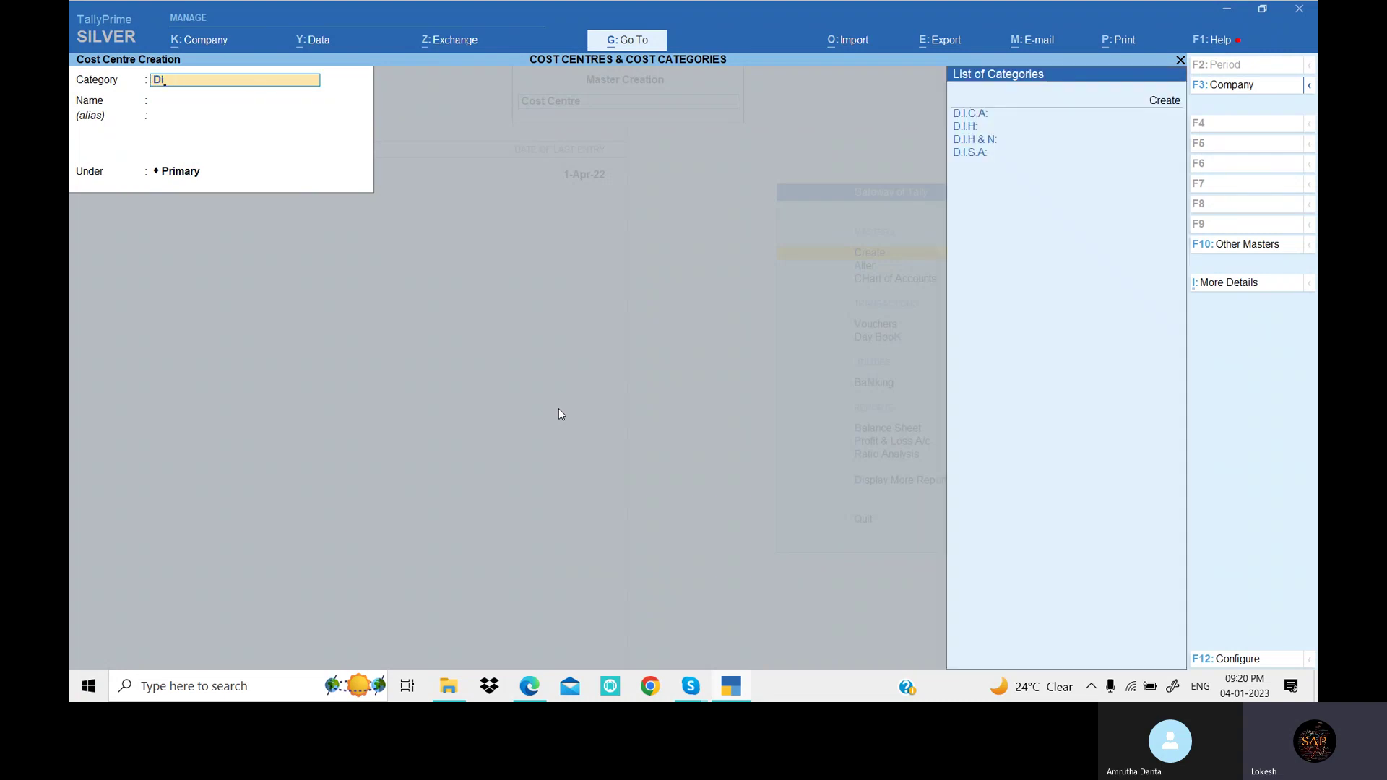
{"action": "key", "text": "Down"}
{"action": "key", "text": "Down"}
{"action": "key", "text": "Return"}
{"action": "key", "text": "alt+Tab"}
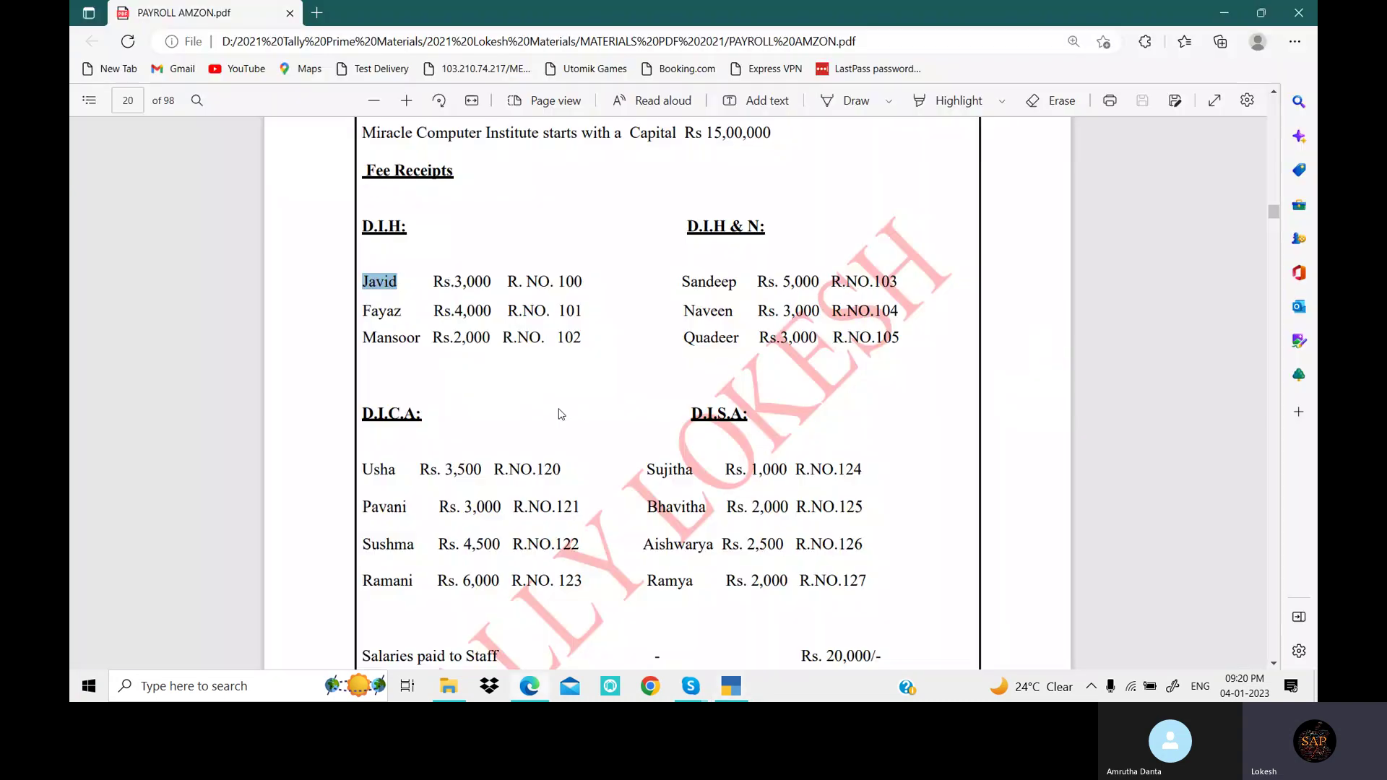
{"action": "left_click_drag", "start_coordinate": [681, 282], "coordinate": [729, 284]}
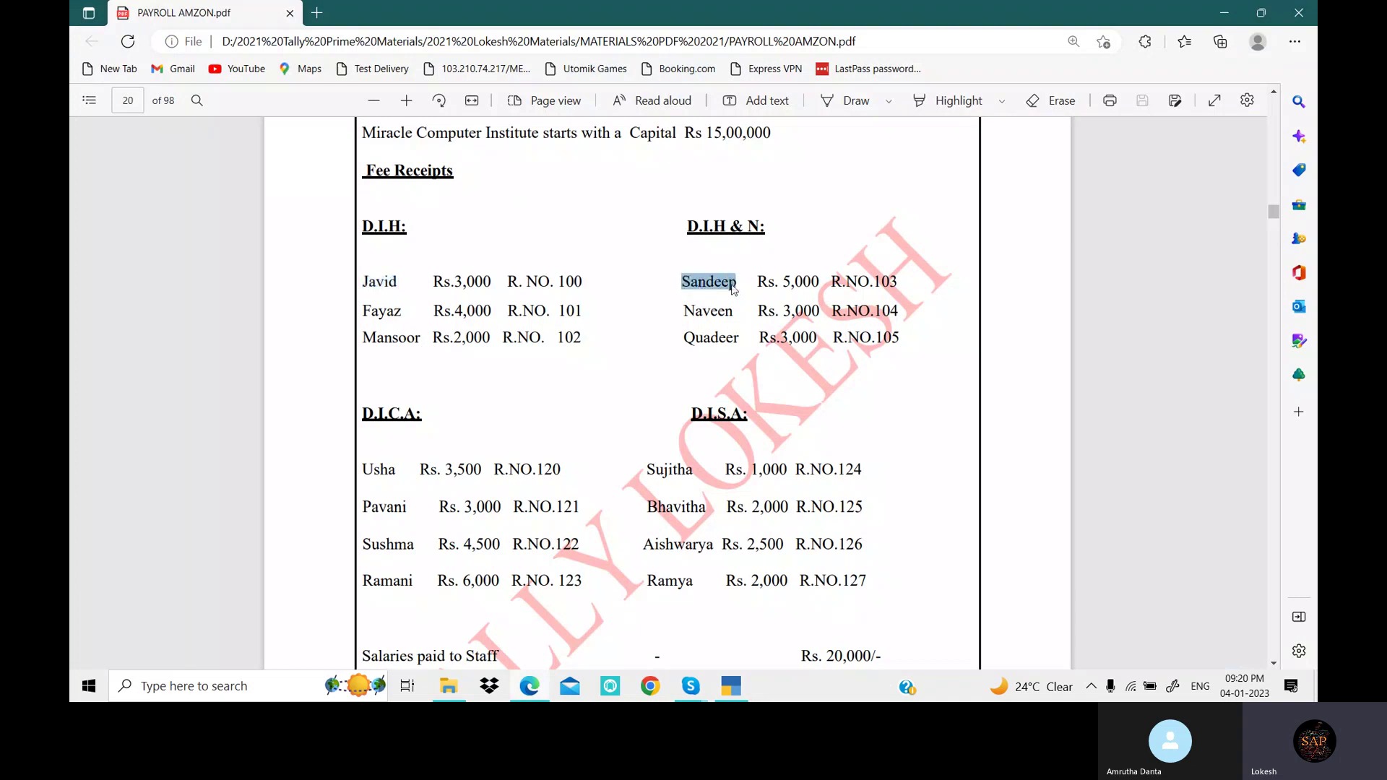
{"action": "key", "text": "ctrl+c"}
{"action": "key", "text": "alt+Tab"}
{"action": "key", "text": "ctrl+alt+v"}
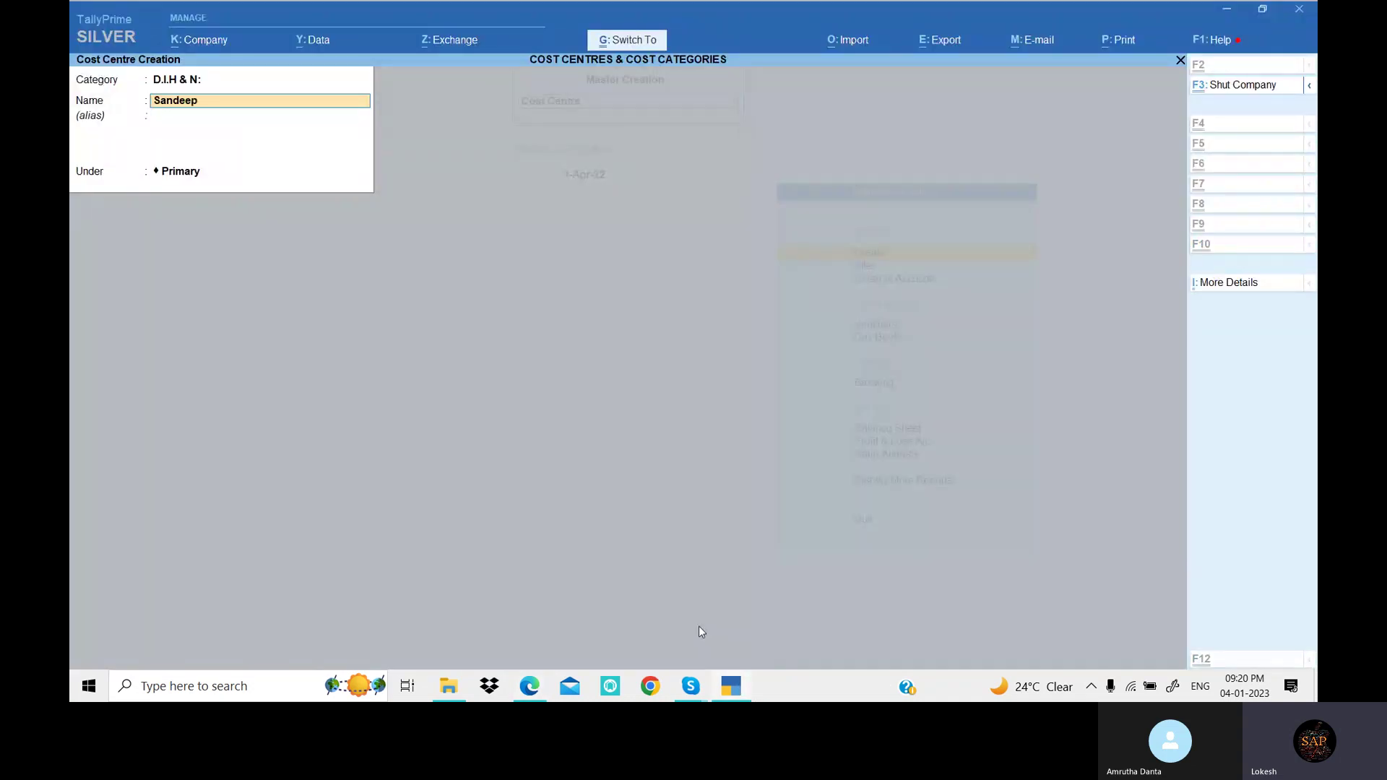
{"action": "key", "text": "Return"}
{"action": "key", "text": "Return"}
{"action": "key", "text": "Return"}
{"action": "key", "text": "Return"}
Create a "D.I.H & N:" cost centre for the second student listed there, copying the name from the PDF and adding the suffix 1.
{"action": "key", "text": "alt+Tab"}
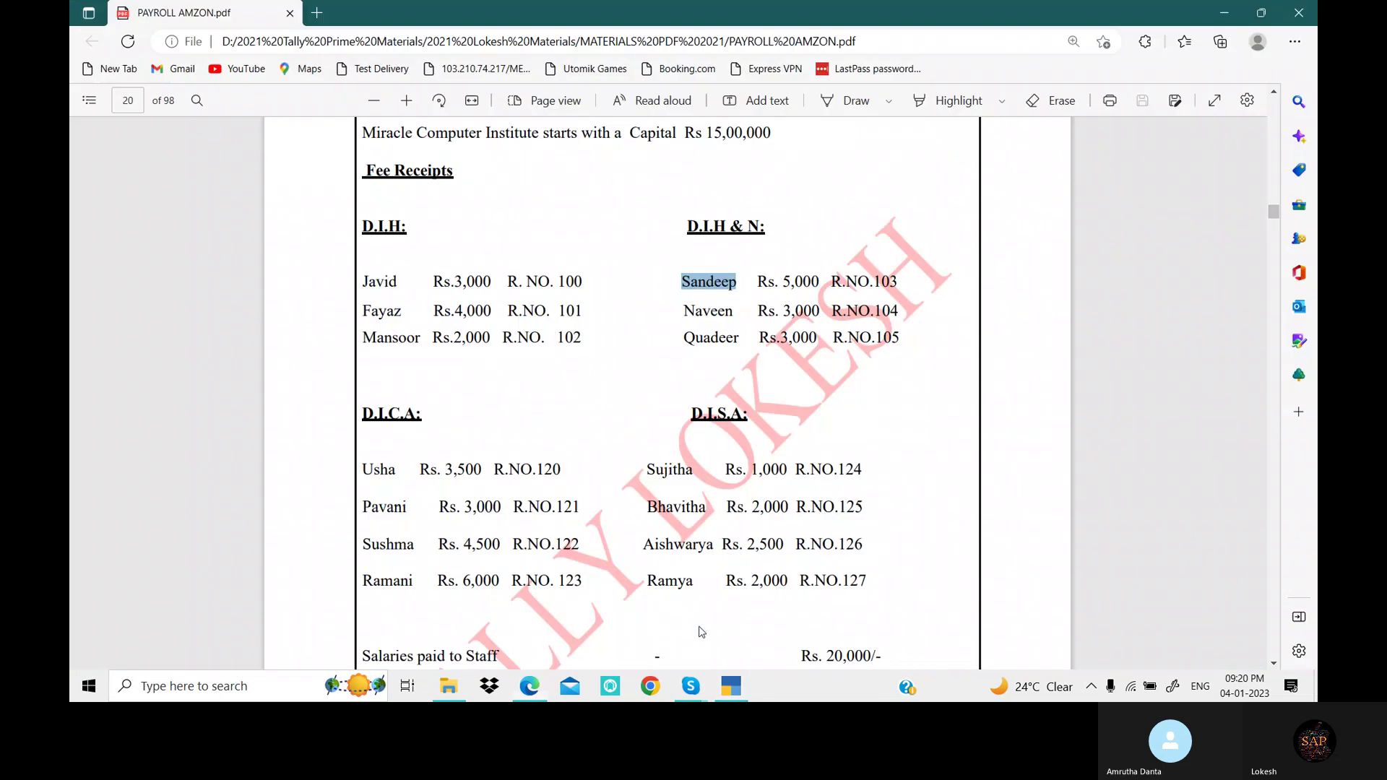
{"action": "left_click_drag", "start_coordinate": [683, 312], "coordinate": [733, 315]}
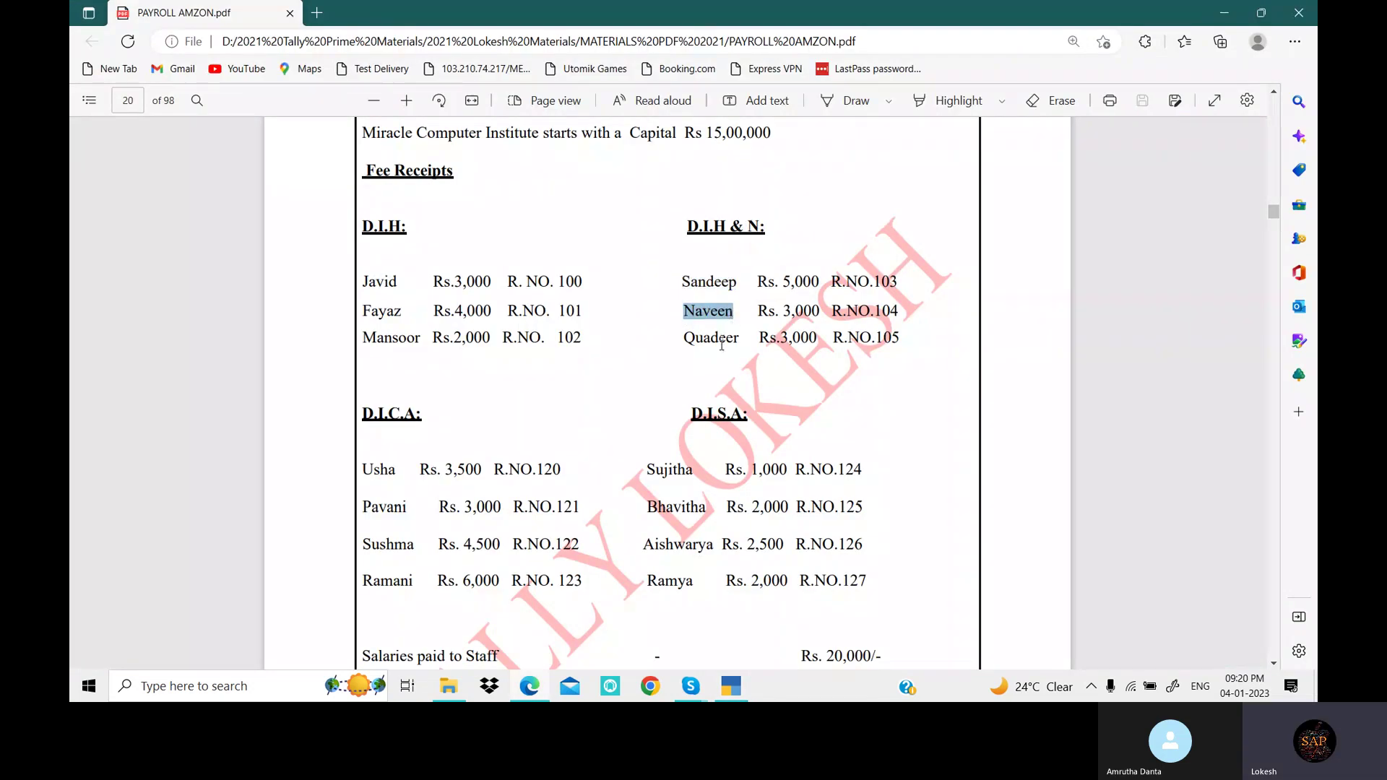
{"action": "key", "text": "ctrl+c"}
{"action": "key", "text": "alt+Tab"}
{"action": "key", "text": "ctrl+alt+v"}
{"action": "key", "text": "Return"}
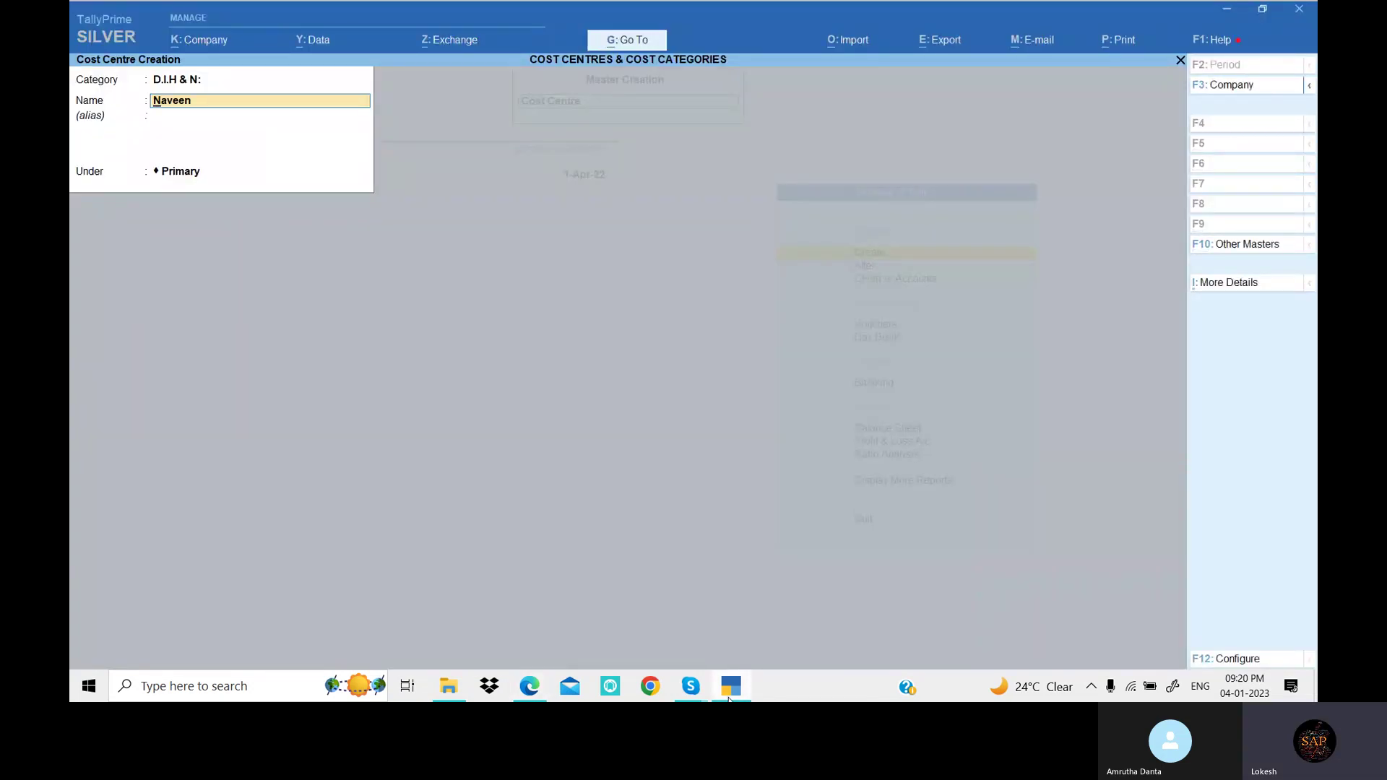
{"action": "key", "text": "Escape"}
{"action": "type", "text": "1"}
{"action": "key", "text": "Return"}
{"action": "key", "text": "Return"}
{"action": "key", "text": "Return"}
Create a "D.I.H & N:" cost centre for the third student listed there in the PDF, and leave master creation.
{"action": "left_click", "coordinate": [730, 695]}
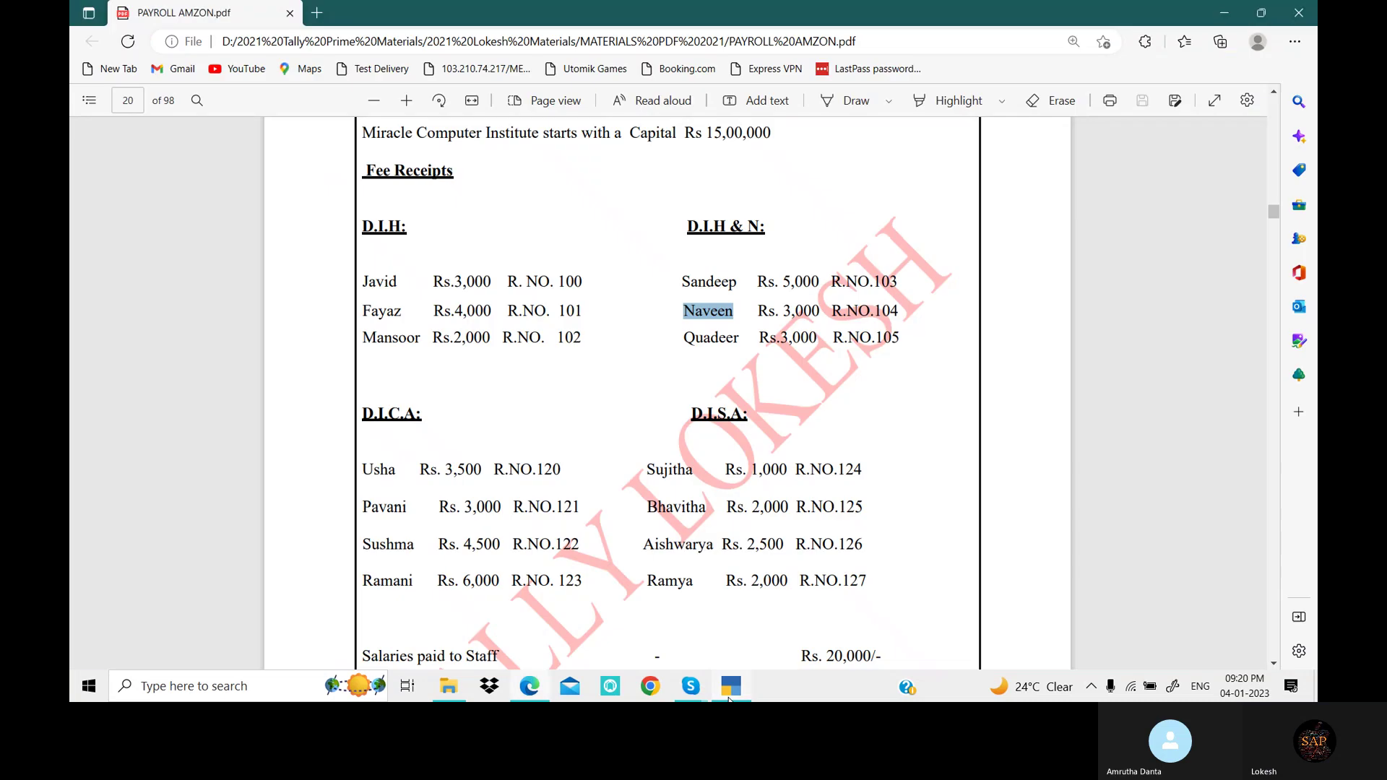
{"action": "left_click_drag", "start_coordinate": [685, 337], "coordinate": [737, 338]}
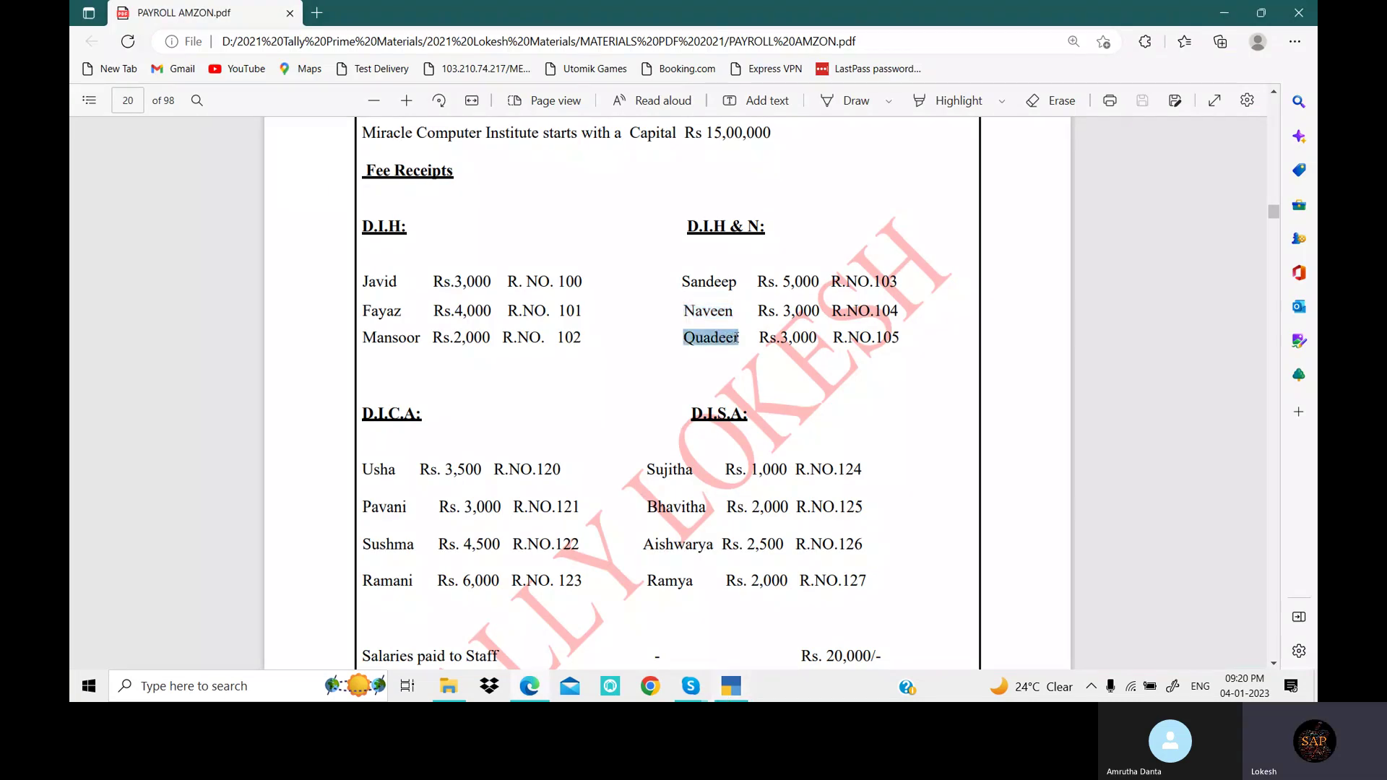
{"action": "left_click", "coordinate": [731, 686]}
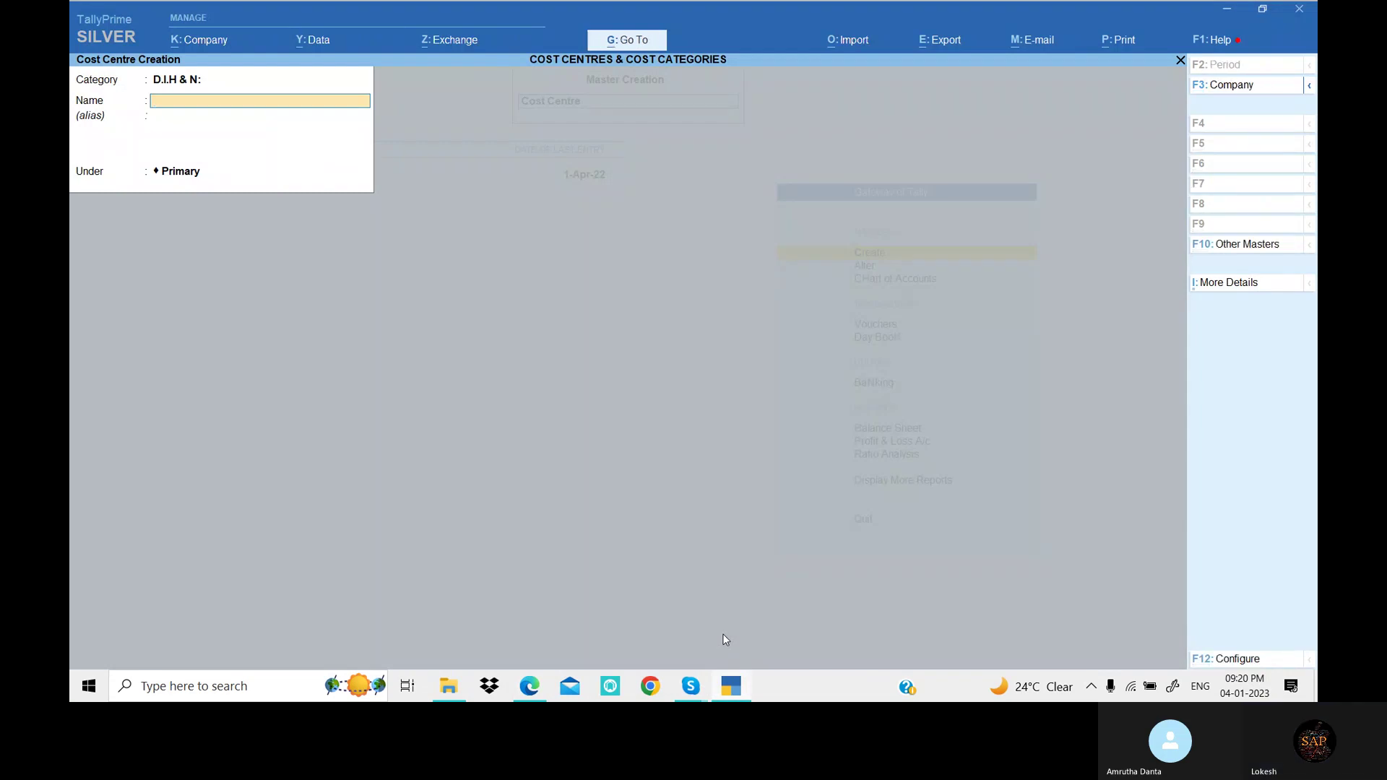
{"action": "key", "text": "alt+Tab"}
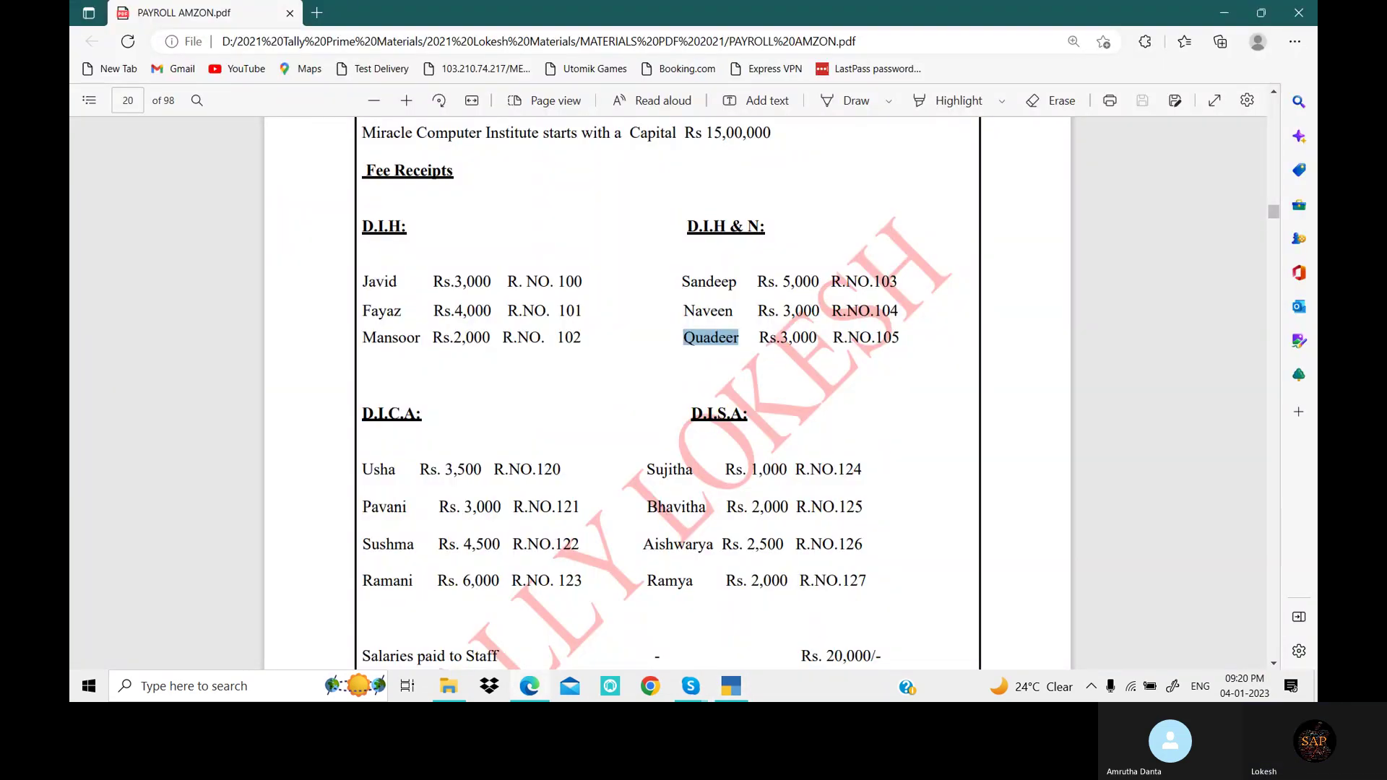
{"action": "left_click", "coordinate": [736, 687]}
{"action": "key", "text": "ctrl+v"}
{"action": "key", "text": "Return"}
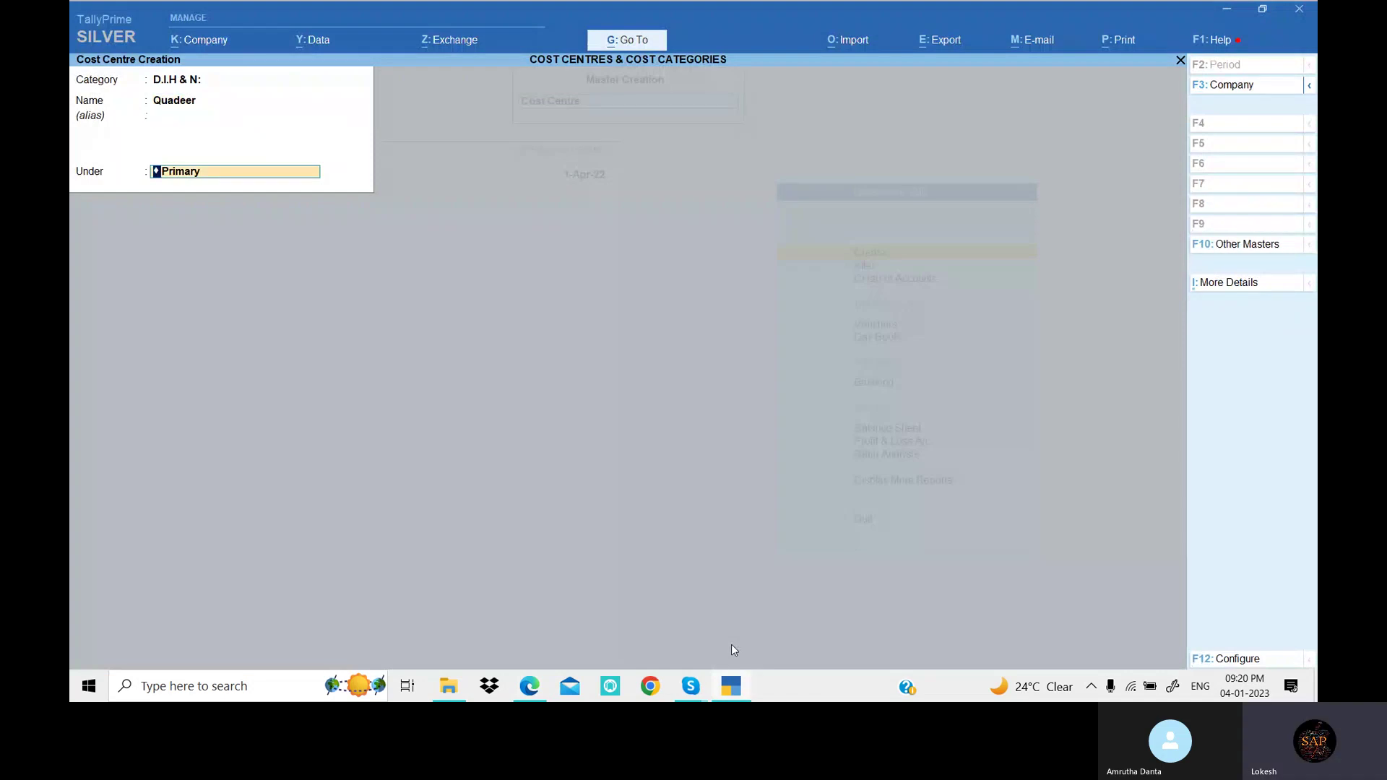
{"action": "key", "text": "Return"}
{"action": "key", "text": "Escape"}
{"action": "key", "text": "Escape"}
Start a receipt voucher crediting Fee Receipts with 9,000, the total of the D.I.H: fees in the PDF.
{"action": "key", "text": "Down"}
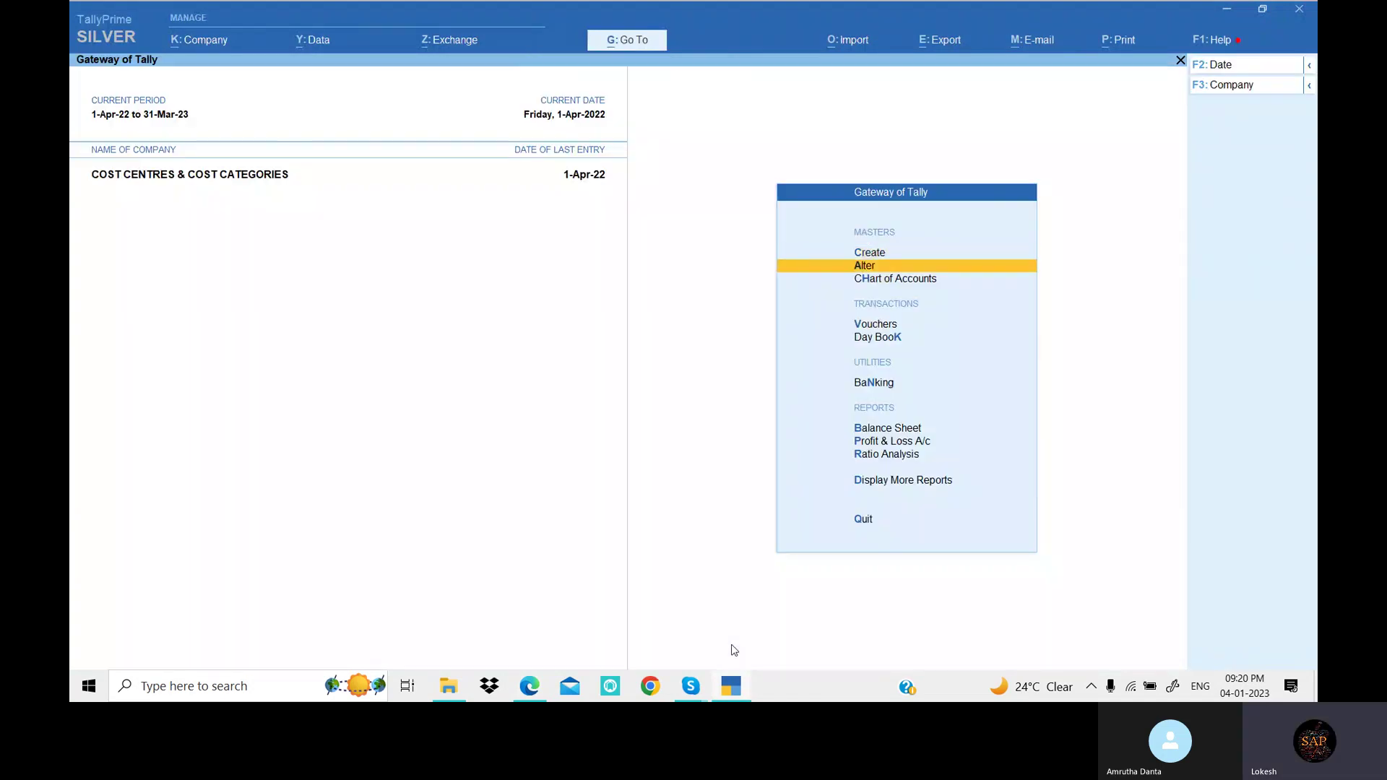
{"action": "key", "text": "Down"}
{"action": "key", "text": "Down"}
{"action": "key", "text": "Return"}
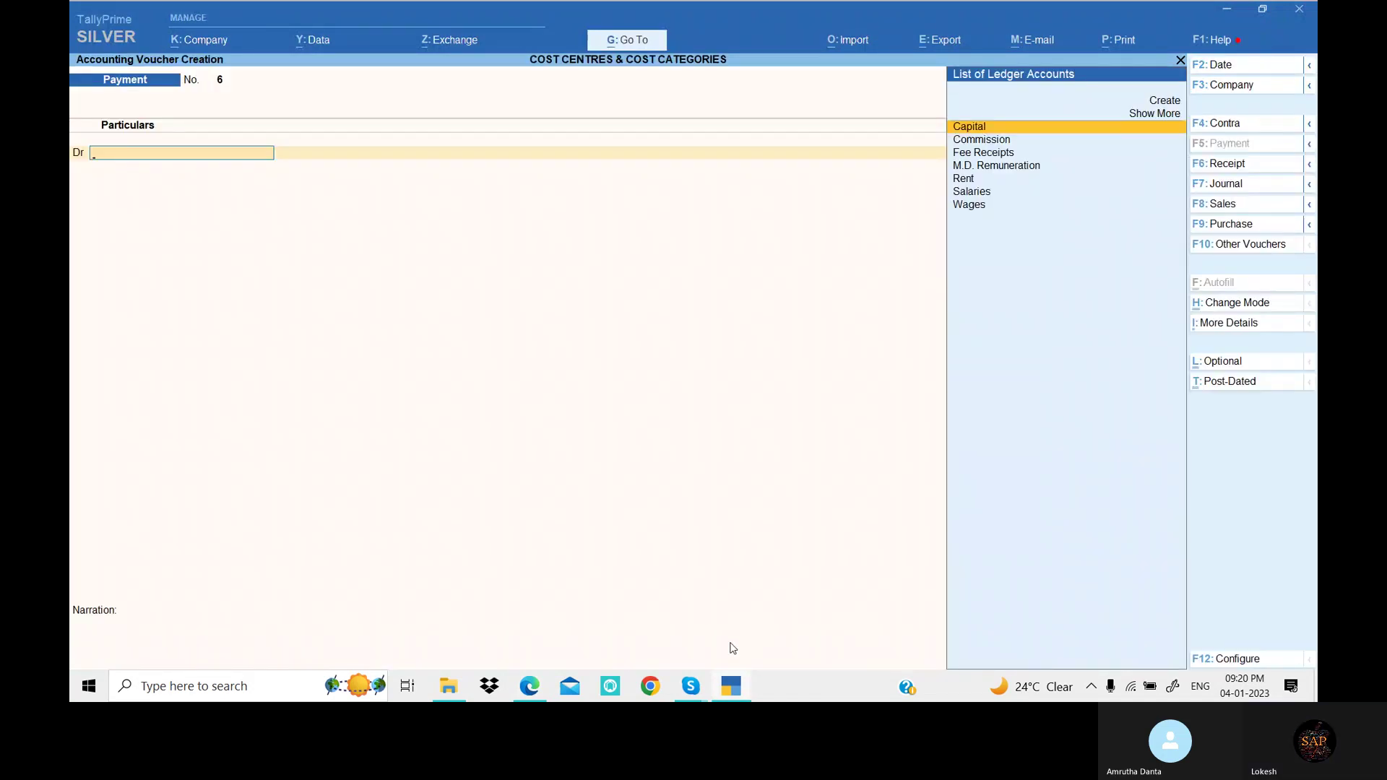
{"action": "left_click", "coordinate": [1260, 167]}
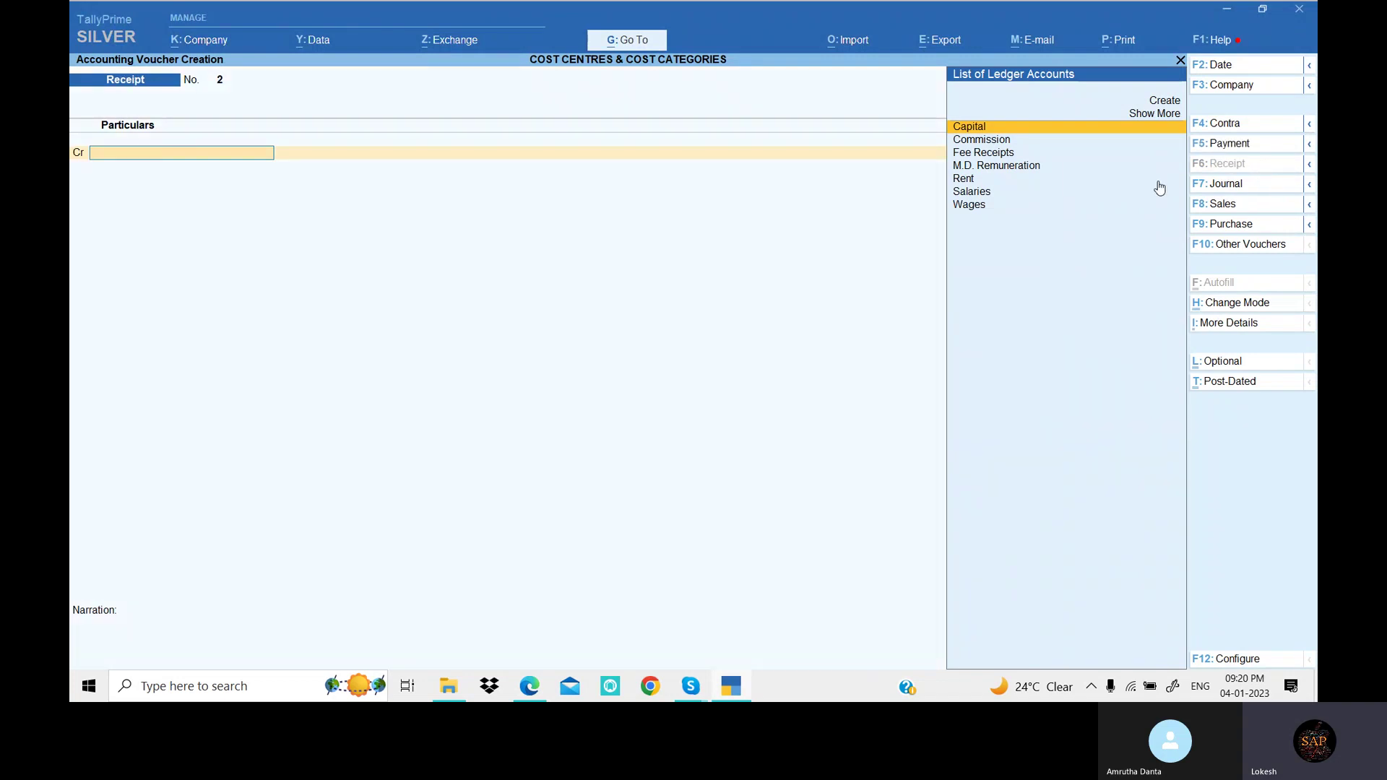
{"action": "type", "text": "f"}
{"action": "key", "text": "Return"}
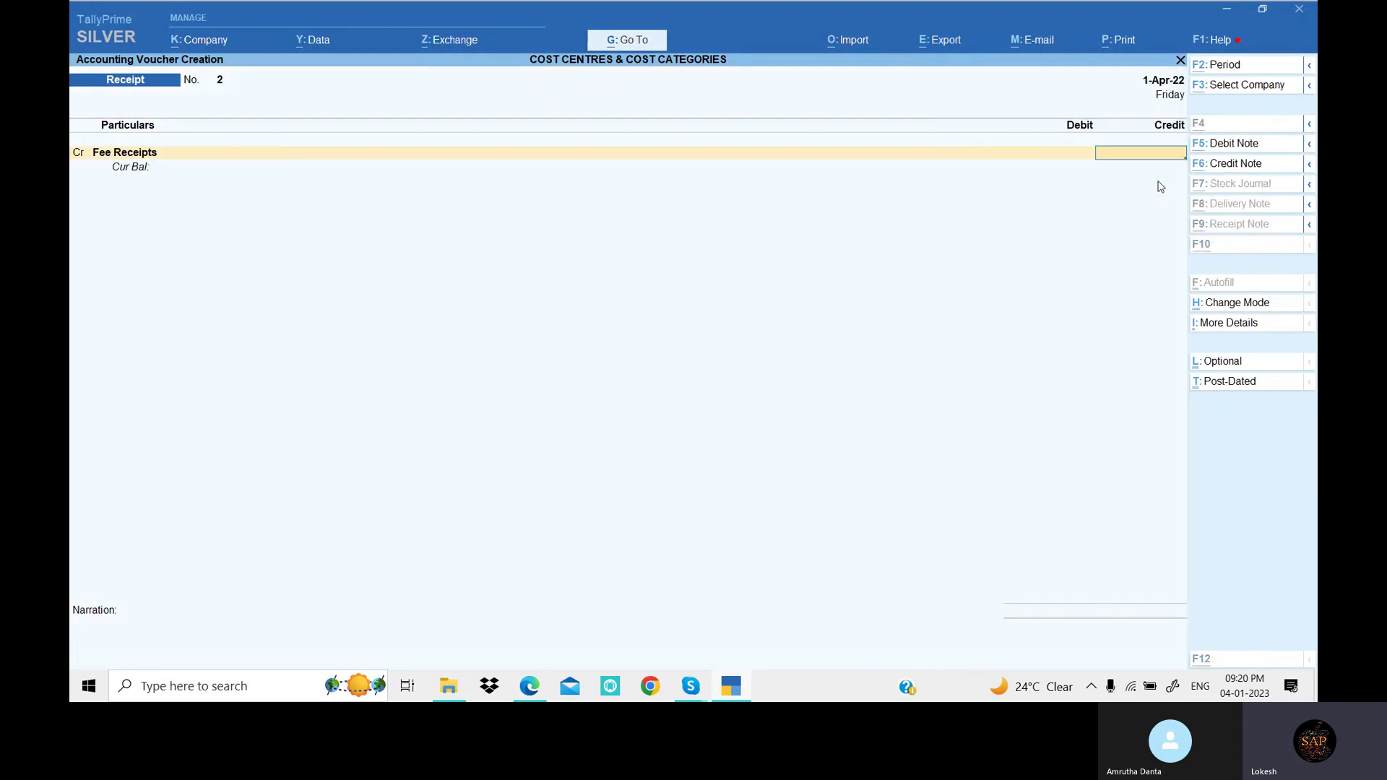
{"action": "key", "text": "alt+Tab"}
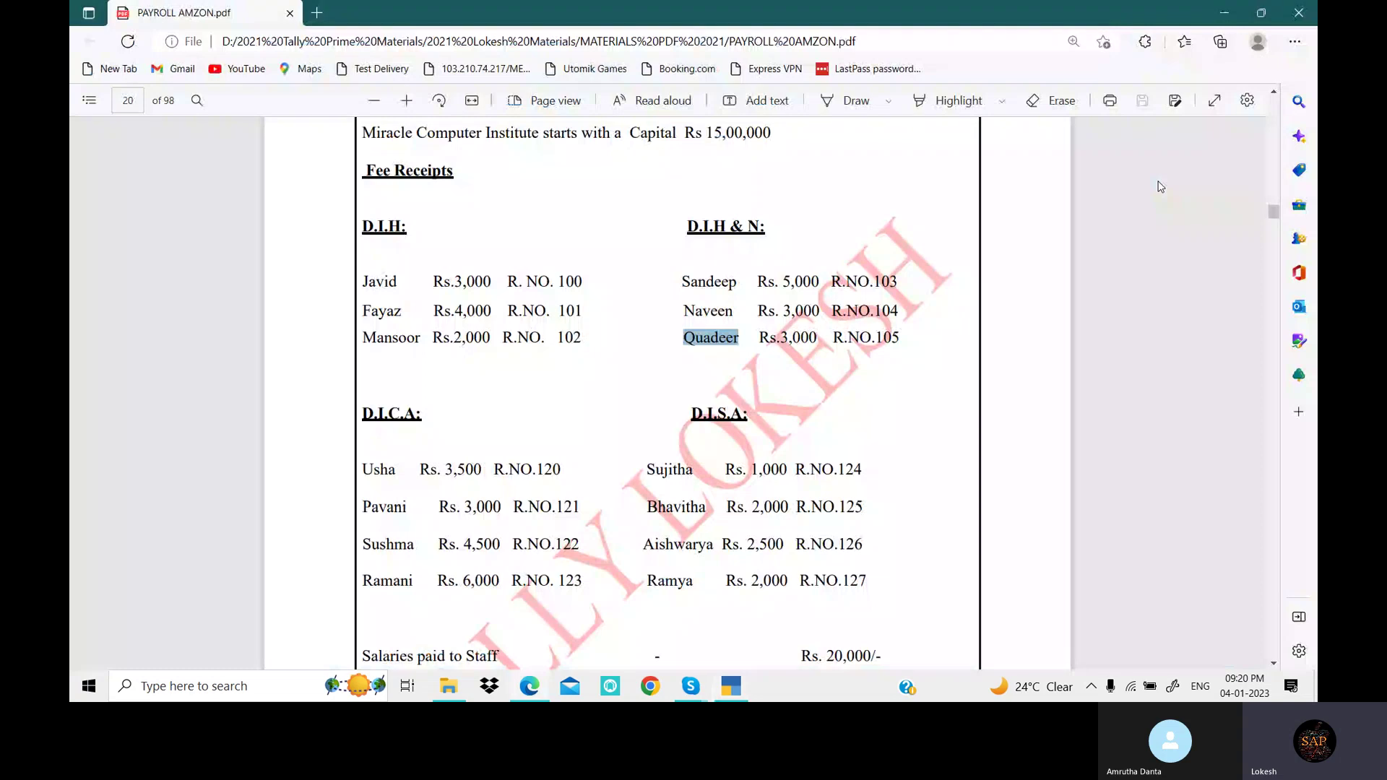
{"action": "key", "text": "alt+Tab"}
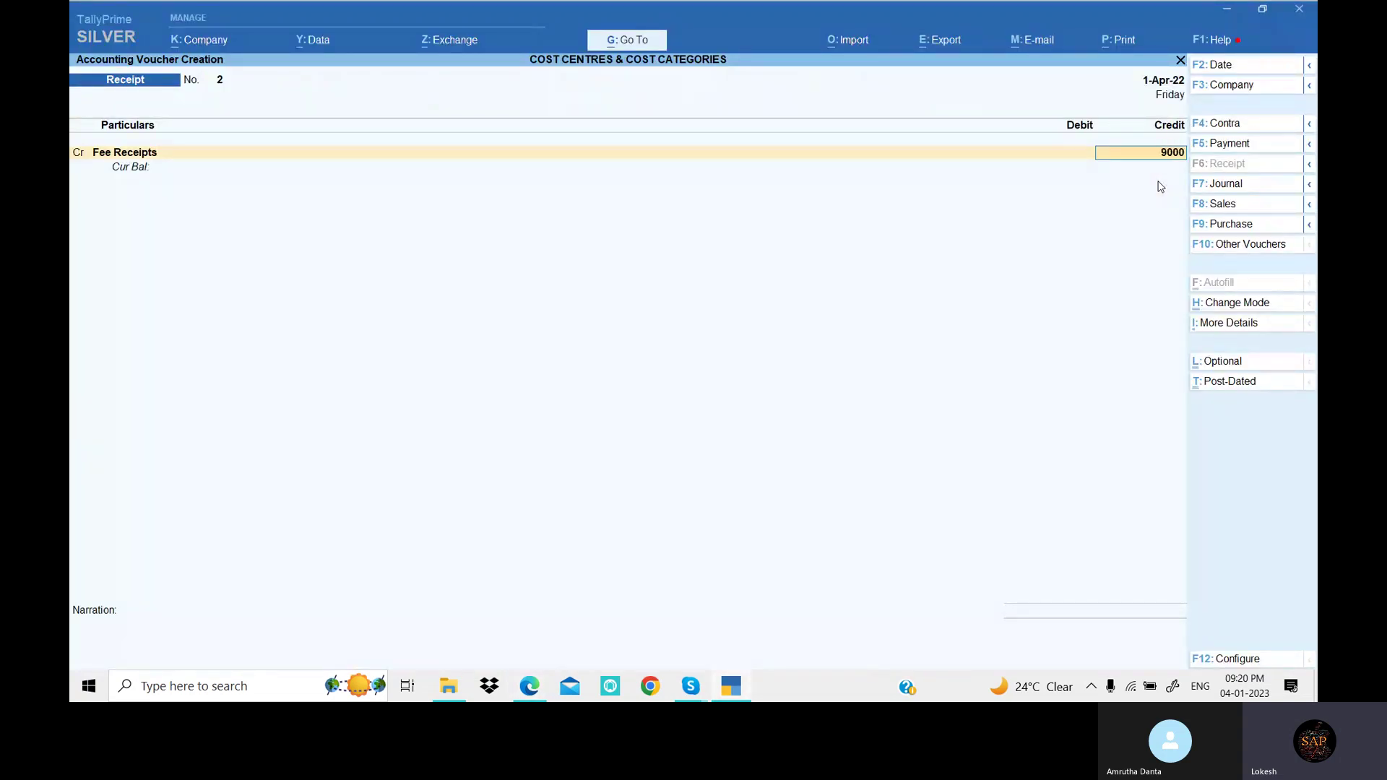
{"action": "key", "text": "Return"}
Allocate 3,000 of the fee receipts to the first student's cost centre in category "D.I.H:".
{"action": "type", "text": "D"}
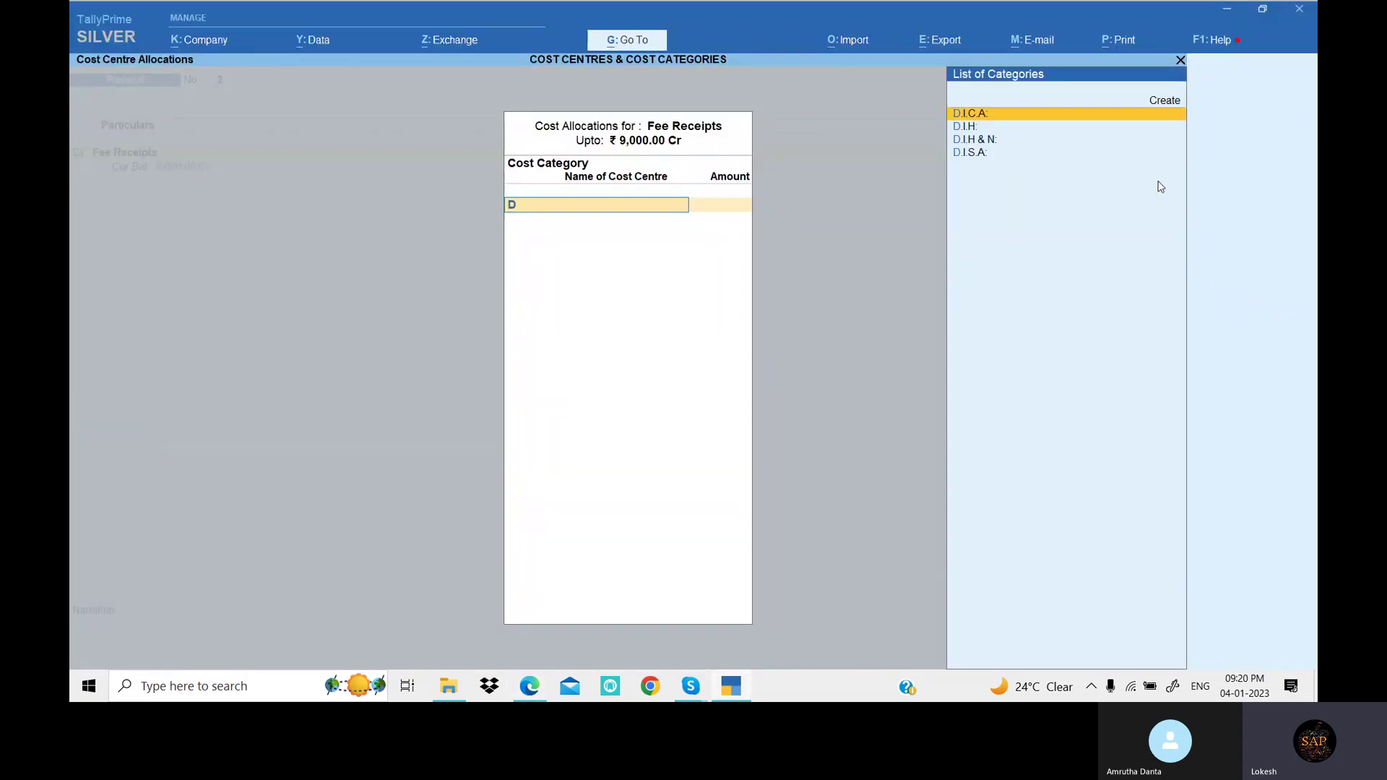
{"action": "key", "text": "Down"}
{"action": "key", "text": "Return"}
{"action": "key", "text": "alt+Tab"}
{"action": "key", "text": "alt+Tab"}
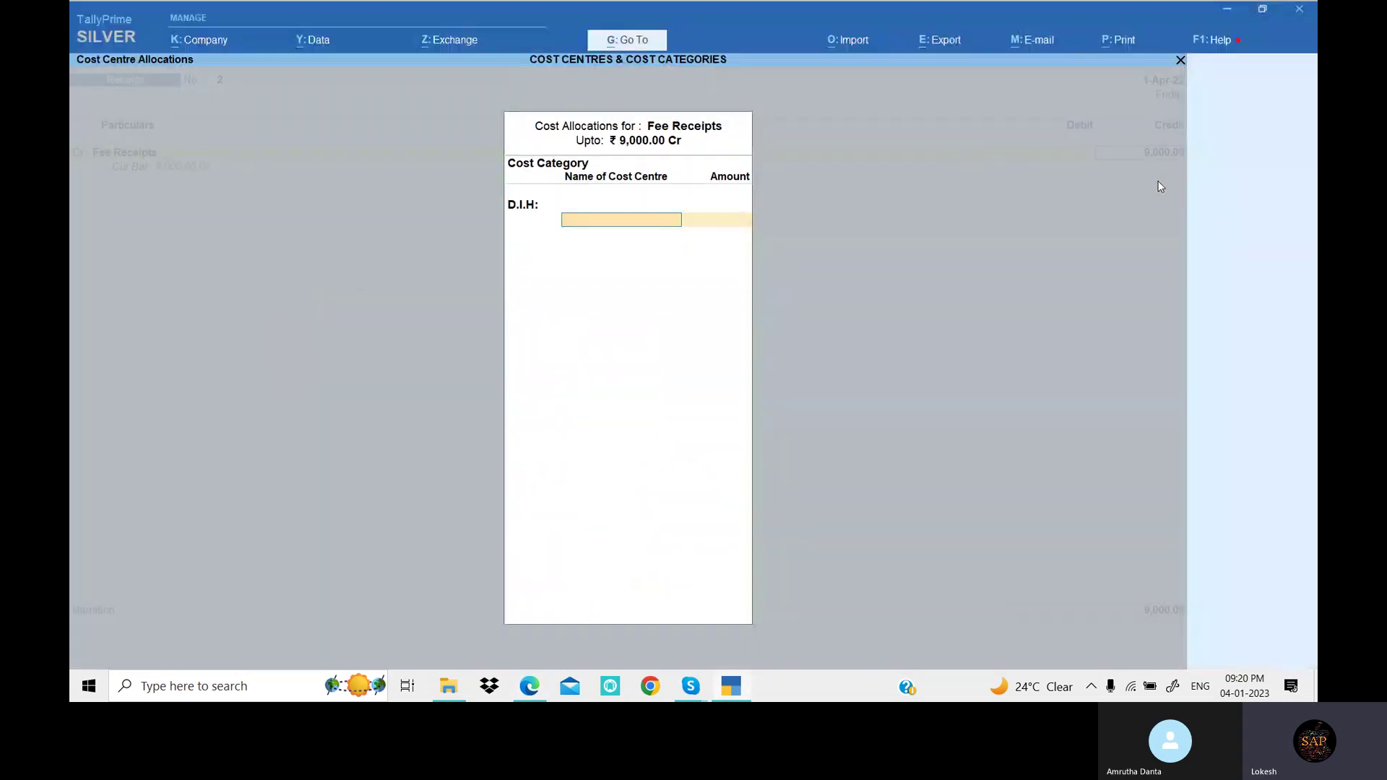
{"action": "key", "text": "Return"}
{"action": "key", "text": "alt+Tab"}
{"action": "key", "text": "alt+Tab"}
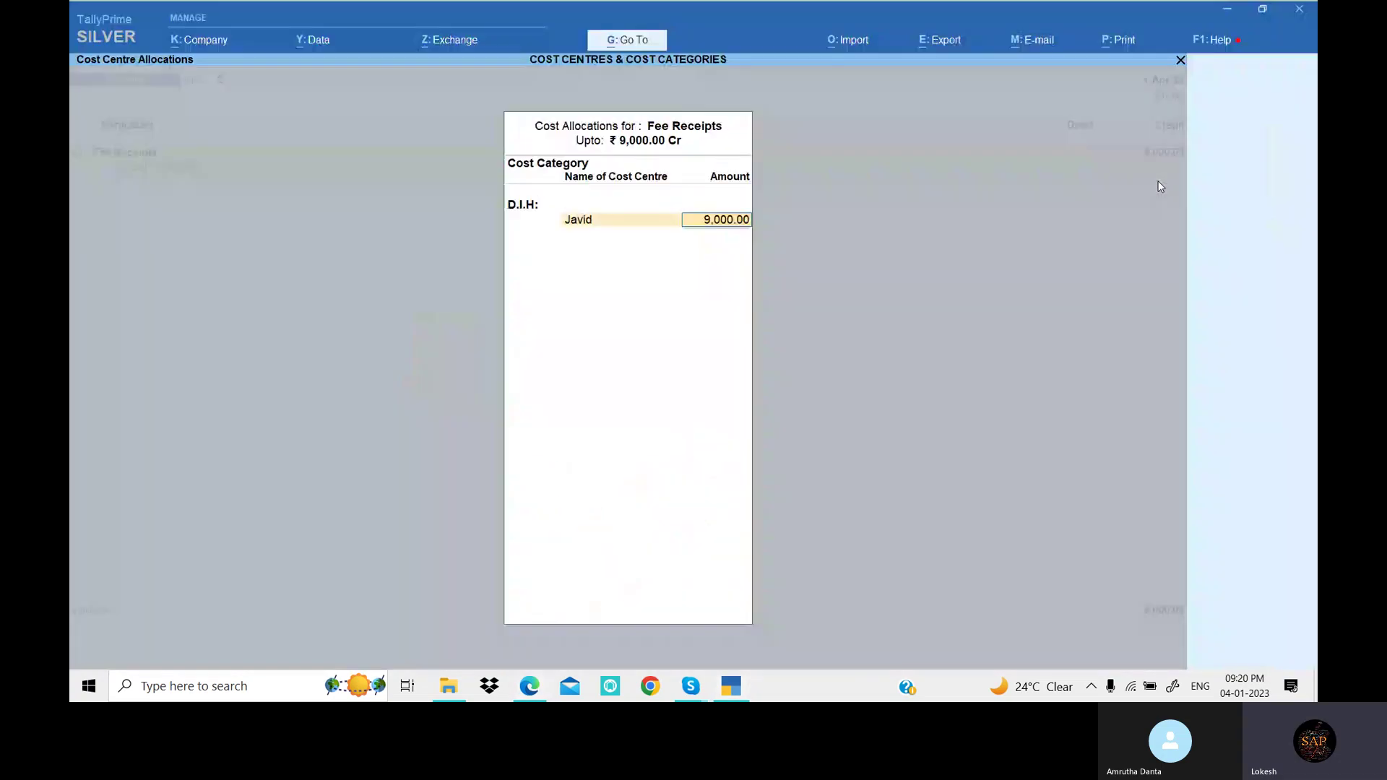
{"action": "type", "text": "3000"}
{"action": "key", "text": "Return"}
Allocate 4,000 of the fee receipts to the second D.I.H: student's cost centre, following the PDF.
{"action": "key", "text": "alt+Tab"}
{"action": "key", "text": "alt+Tab"}
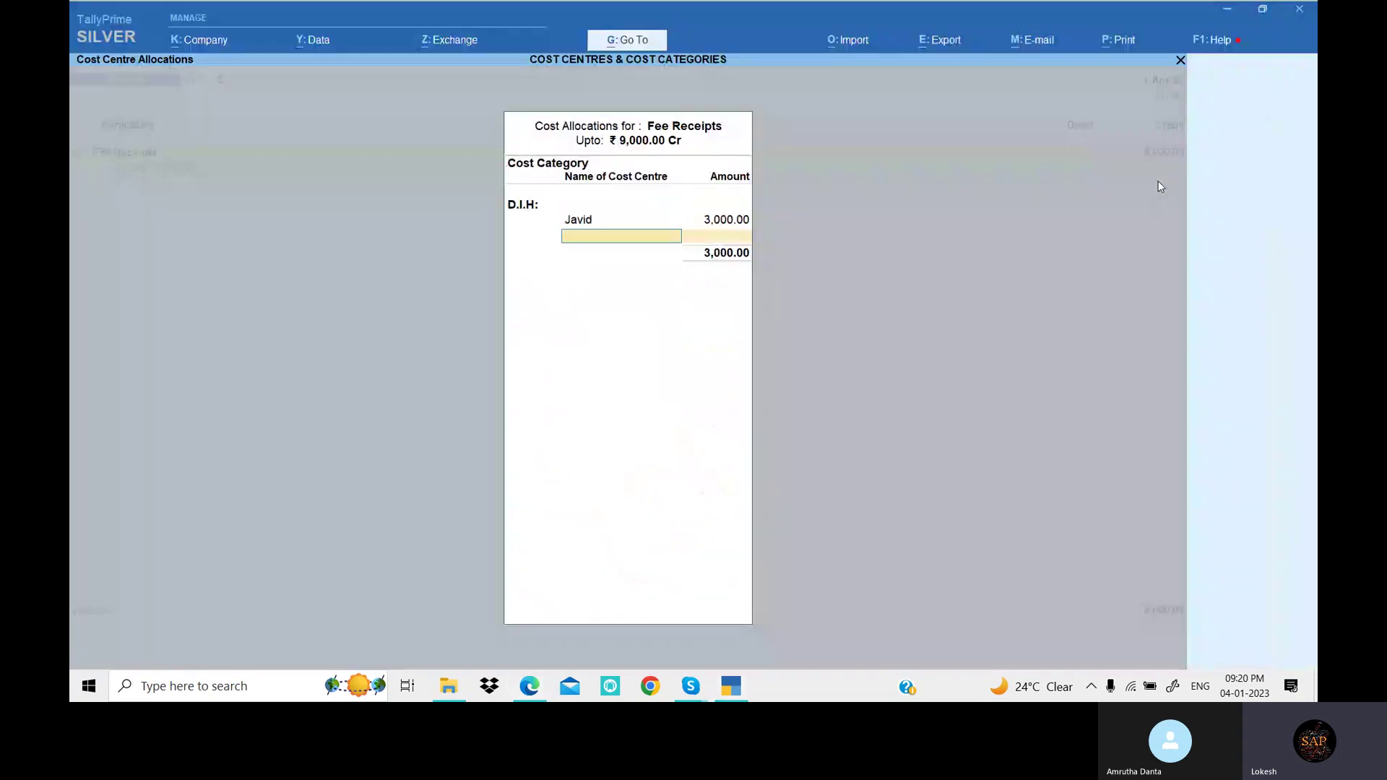
{"action": "type", "text": "f"}
{"action": "key", "text": "Return"}
{"action": "key", "text": "alt+Tab"}
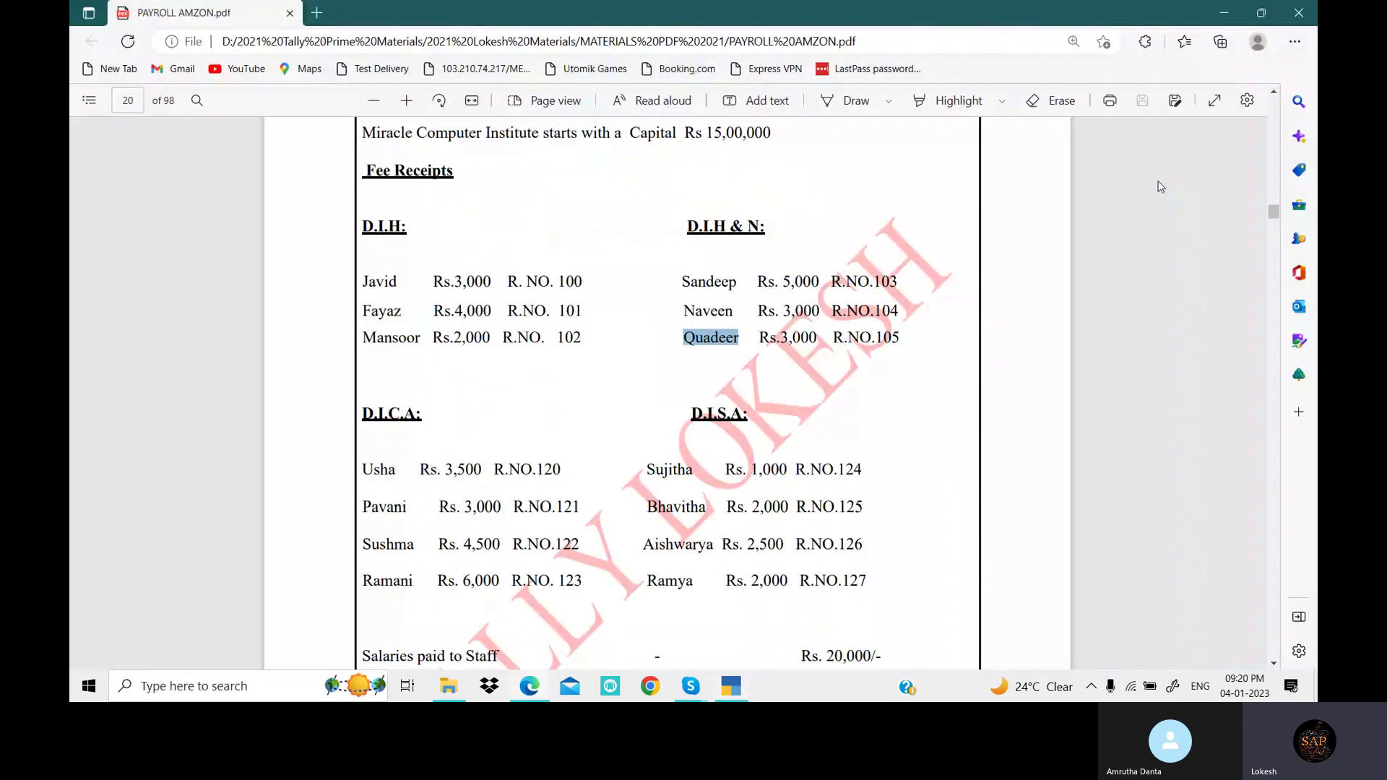
{"action": "key", "text": "alt+Tab"}
{"action": "type", "text": "4000"}
{"action": "key", "text": "Return"}
Allocate the remaining 2,000 of the fee receipts to the third D.I.H: student's cost centre.
{"action": "key", "text": "alt+Tab"}
{"action": "key", "text": "alt+Tab"}
{"action": "type", "text": "m"}
{"action": "key", "text": "Return"}
{"action": "key", "text": "Return"}
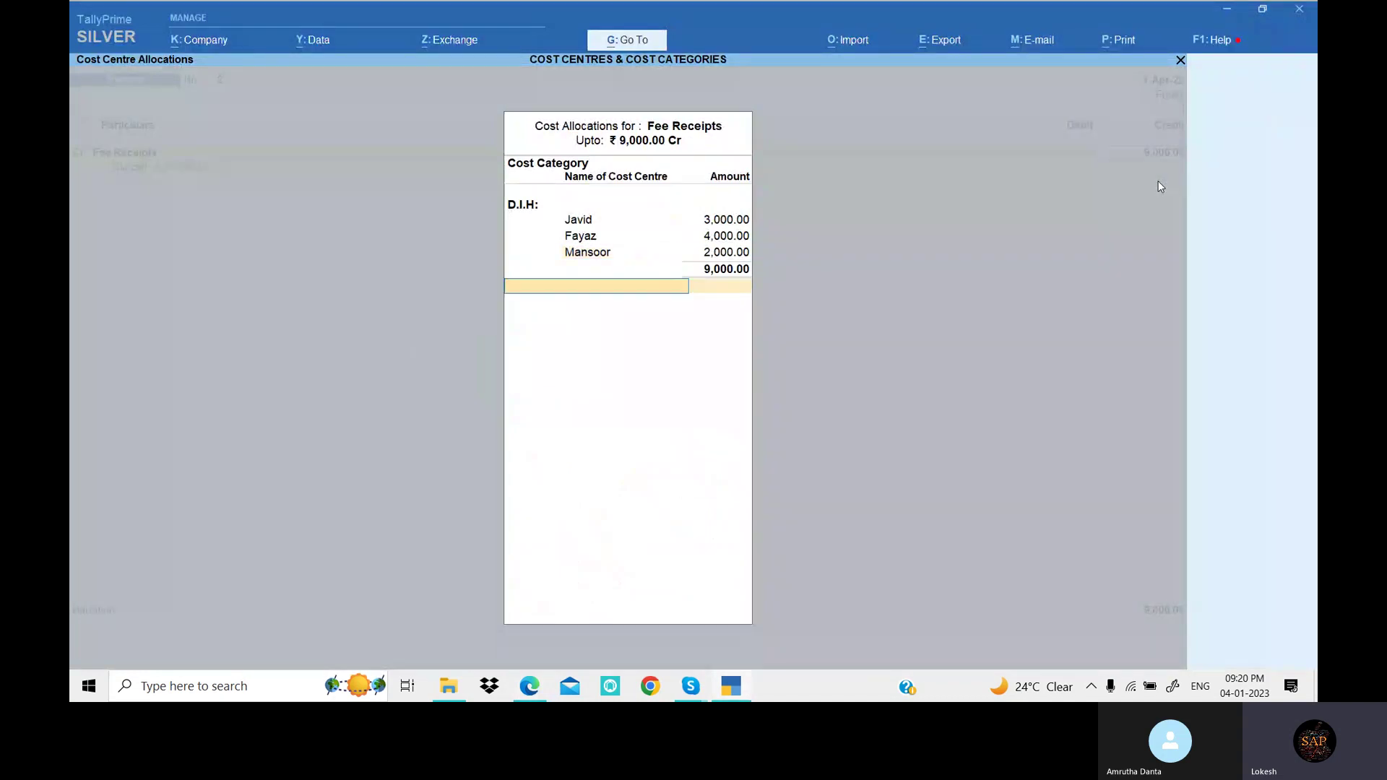
Finish the cost allocations, debit Cash with 9,000 and save the receipt voucher without a narration.
{"action": "key", "text": "Return"}
{"action": "key", "text": "Return"}
{"action": "key", "text": "Down"}
{"action": "key", "text": "Return"}
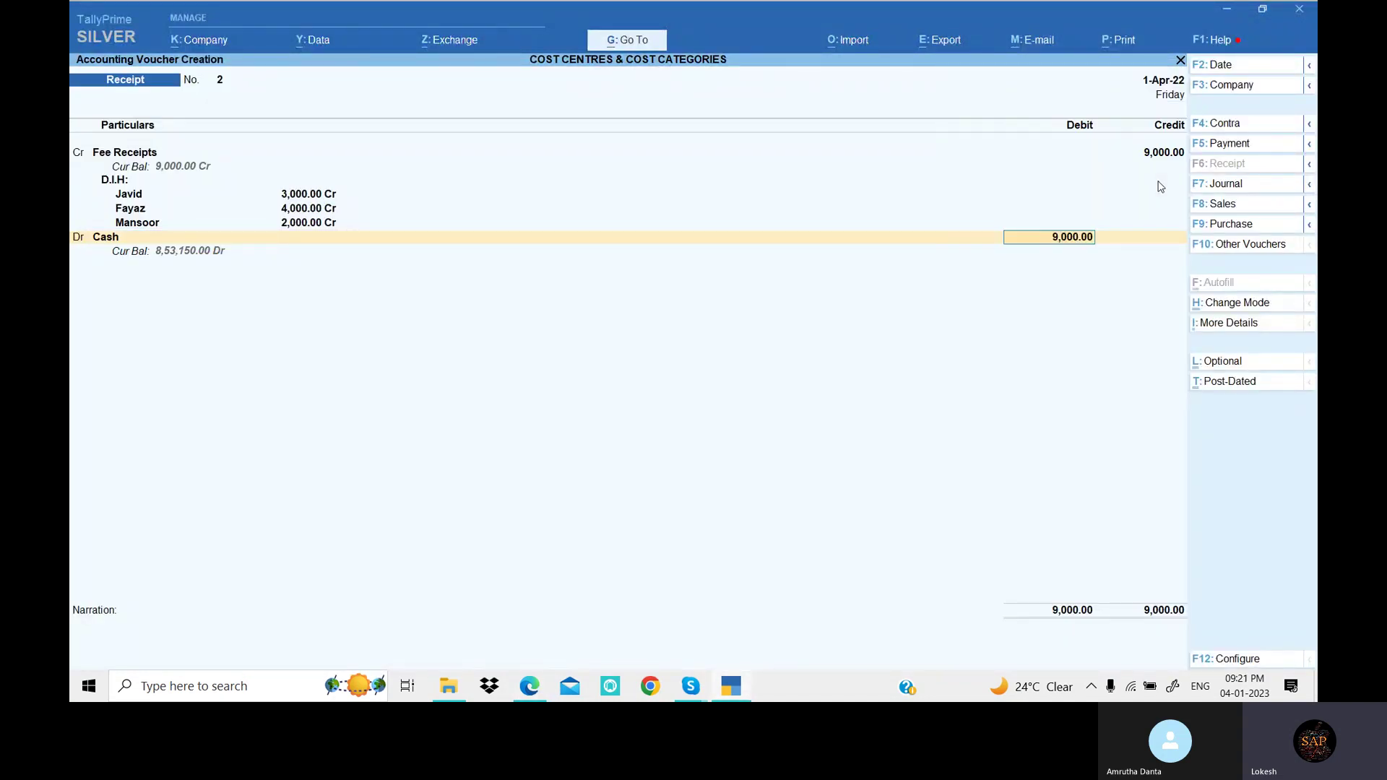
{"action": "key", "text": "Return"}
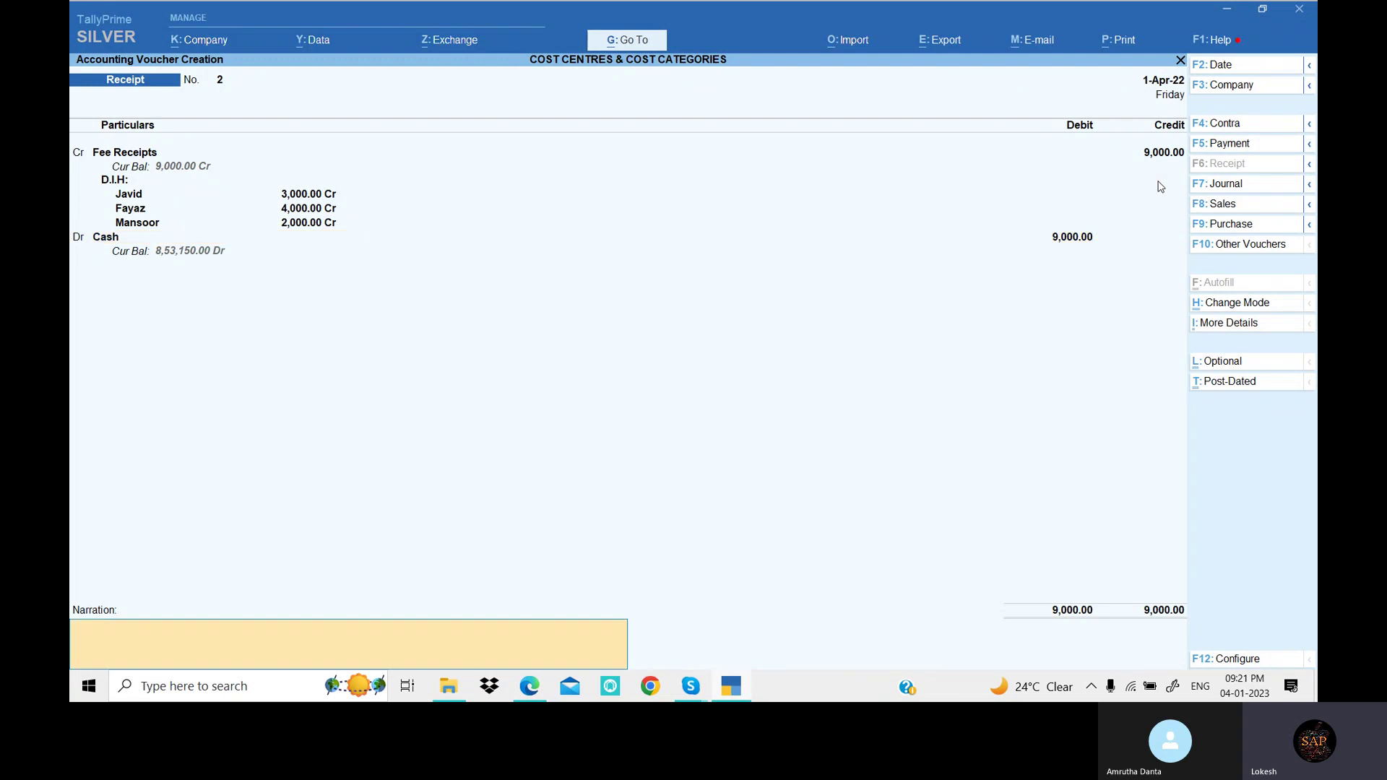
{"action": "key", "text": "Return"}
{"action": "key", "text": "Return"}
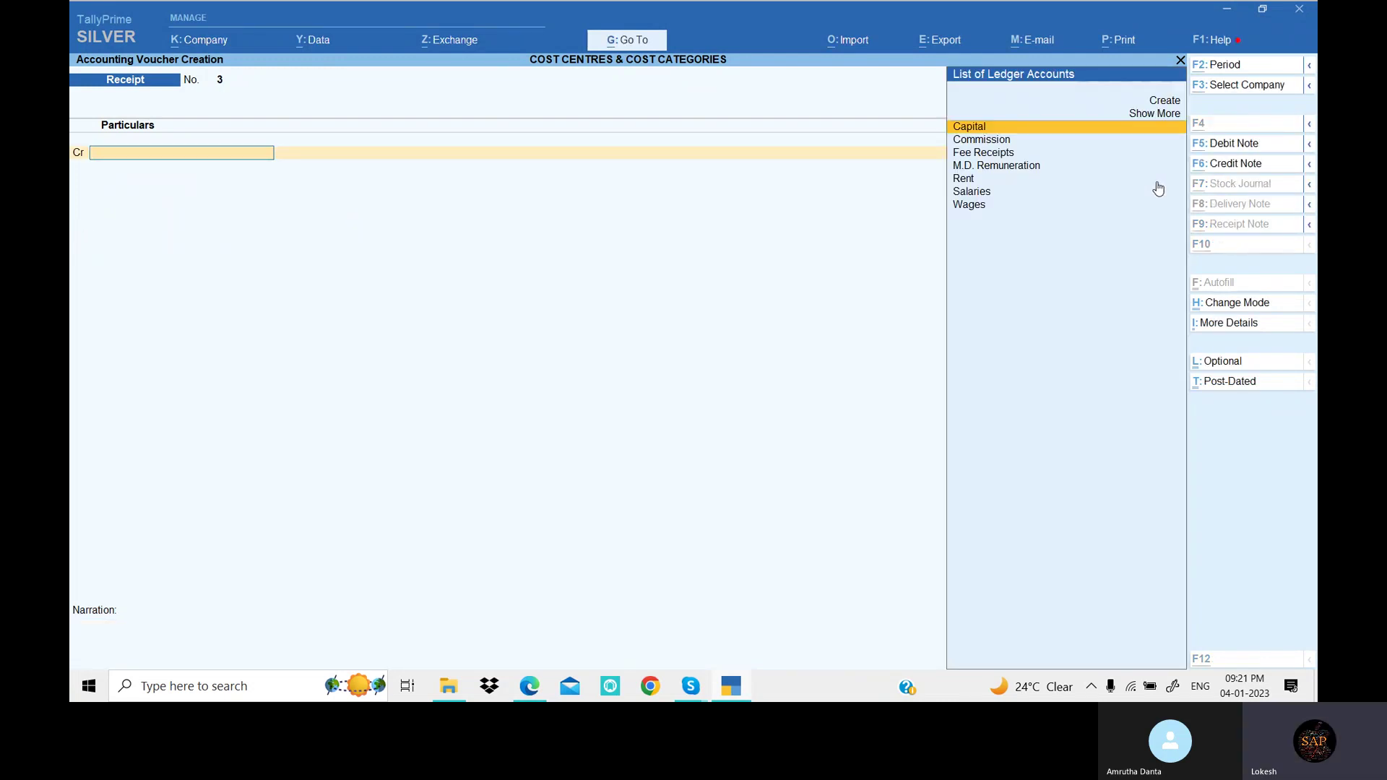
Review the beginning of Problem 6 in the payroll PDF, and switch to the Skype call.
{"action": "key", "text": "alt+Tab"}
{"action": "scroll", "coordinate": [512, 231], "scroll_direction": "up", "scroll_amount": 3}
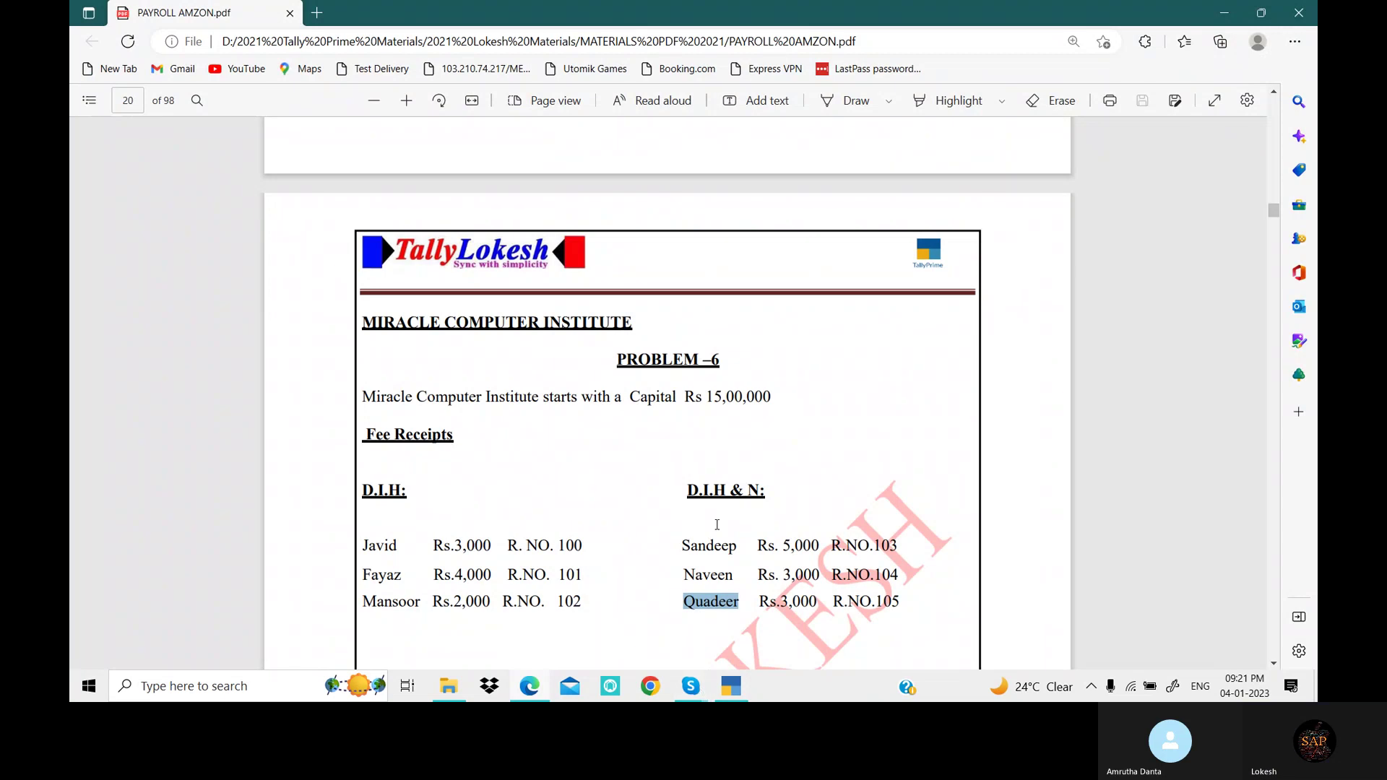
{"action": "left_click", "coordinate": [691, 686]}
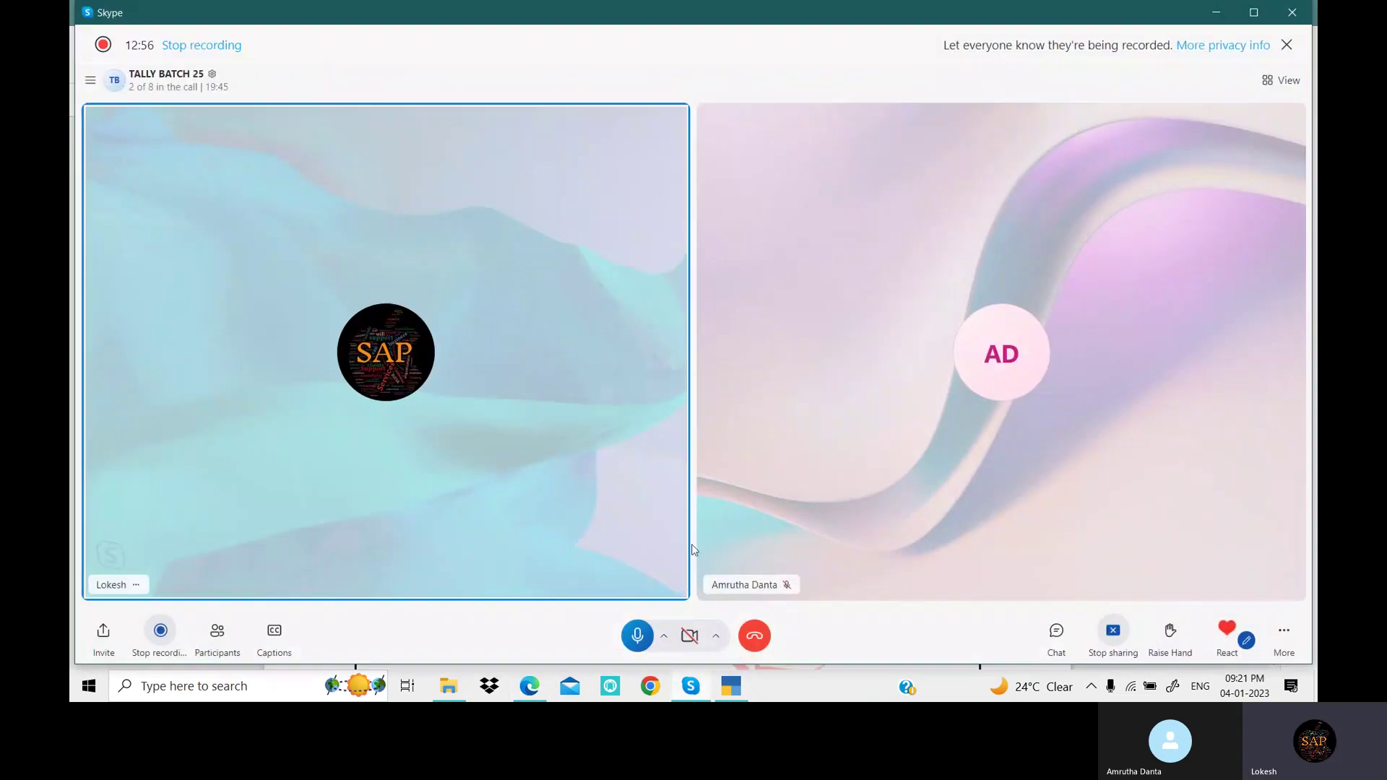